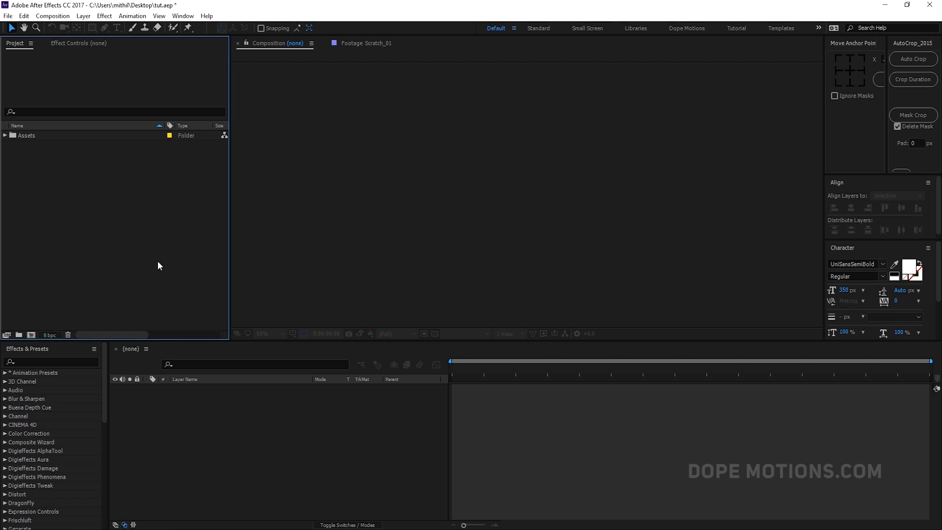
Create a composition named Main at 1920 x 1080 px, 30 fps, with a 10-second duration
left_click(31, 336)
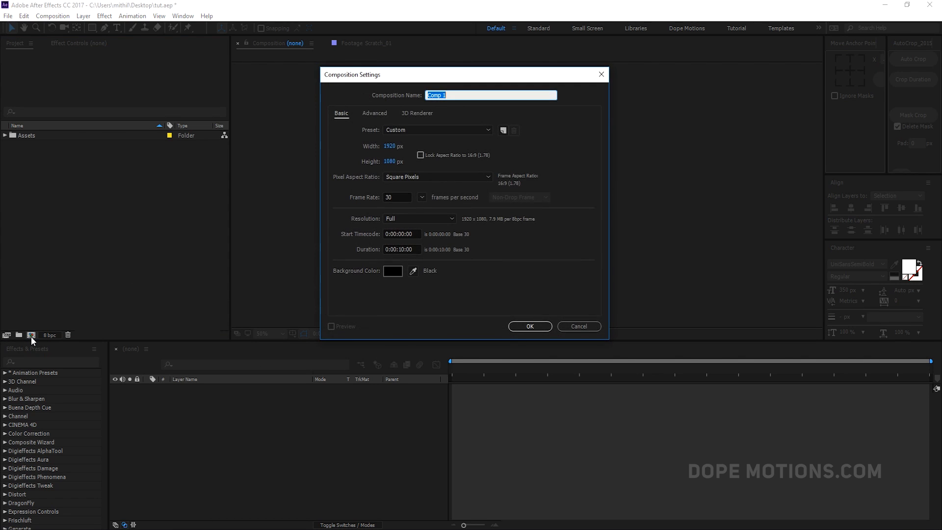
type("Main")
left_click(483, 141)
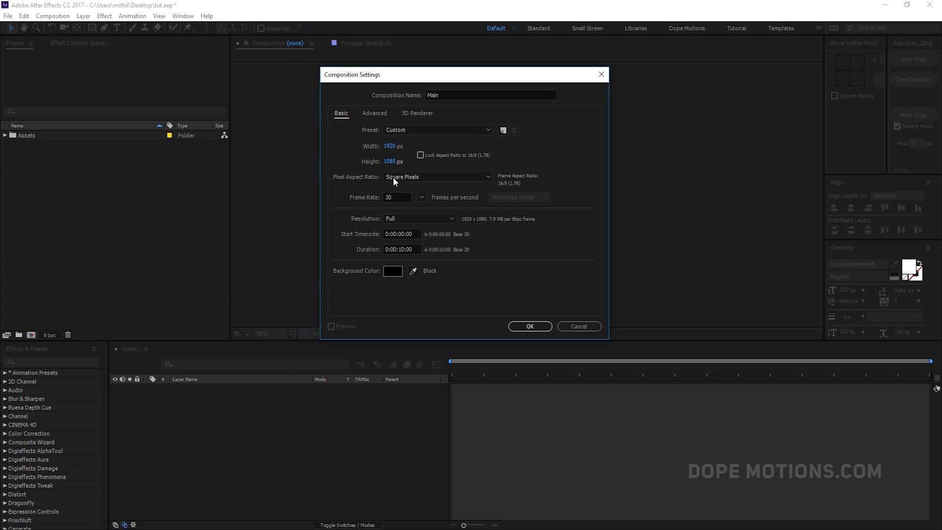
left_click(533, 326)
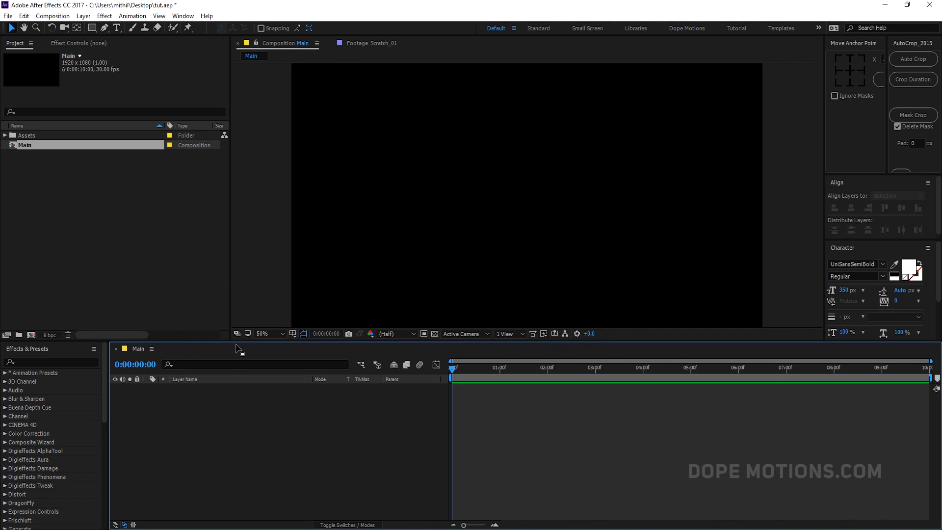
Add a text layer reading GLITCH to the Main composition and move it roughly to the middle of the frame
left_click_drag(240, 341, 235, 363)
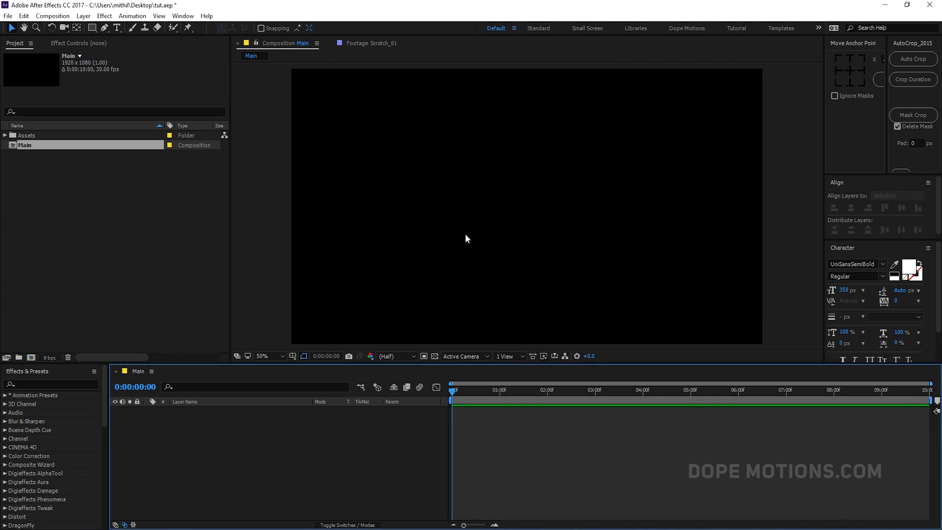
left_click(117, 28)
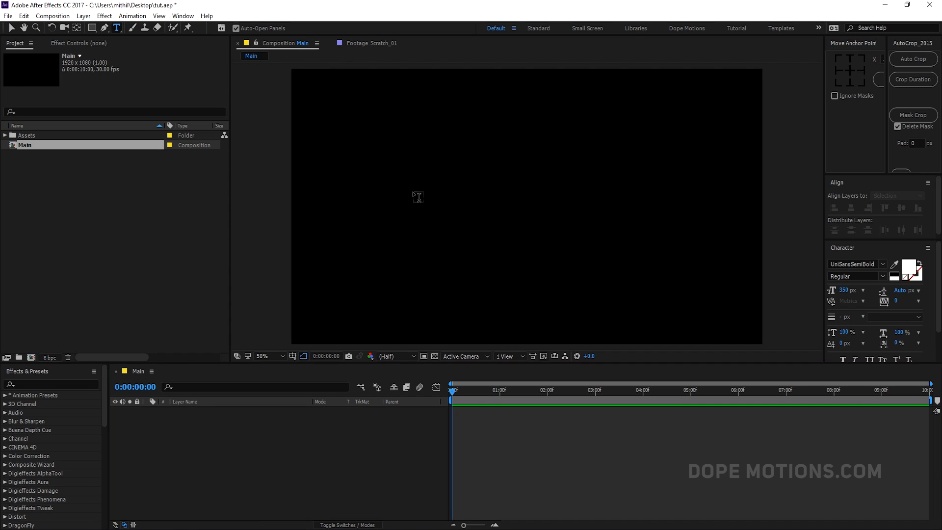
left_click(435, 196)
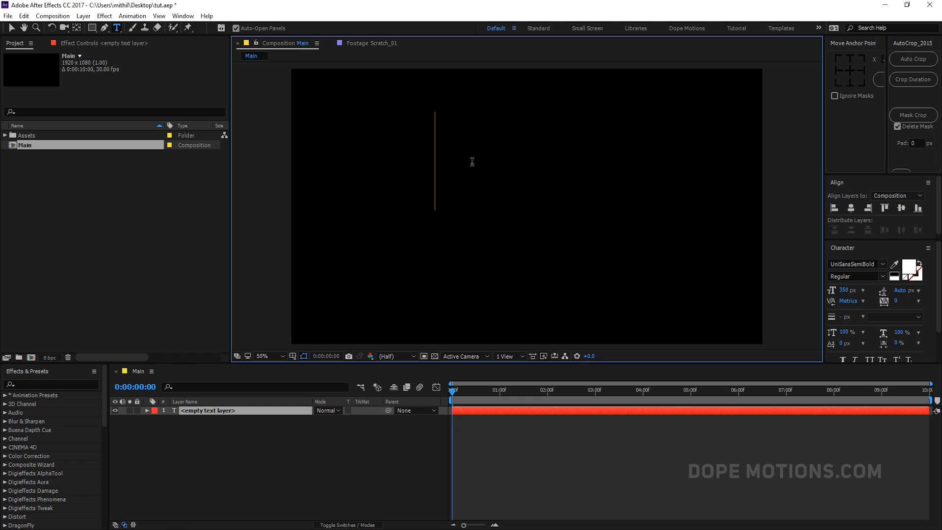
type("GL")
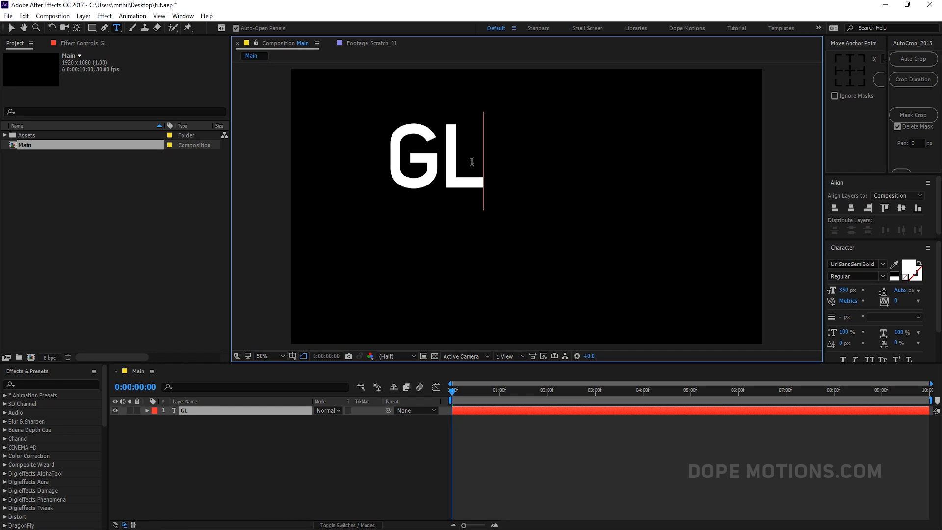
type("ITV")
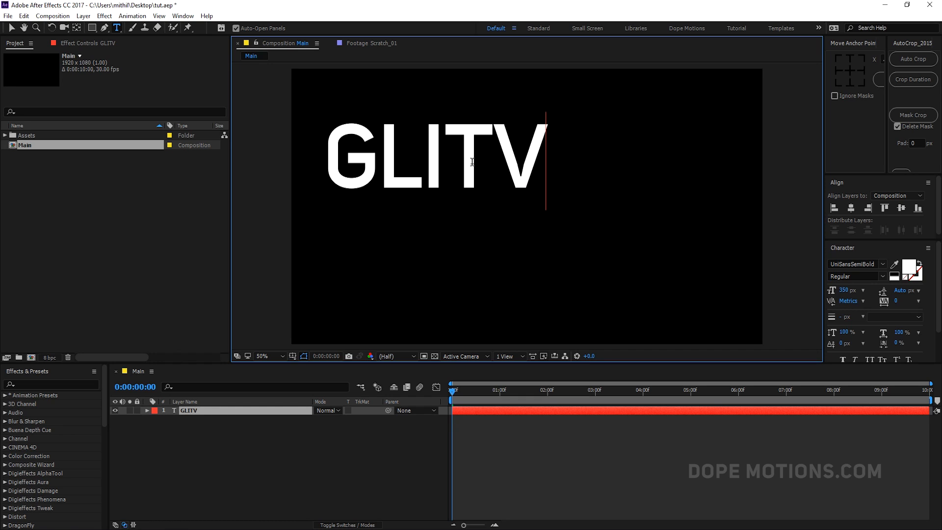
key("BackSpace")
type("CH")
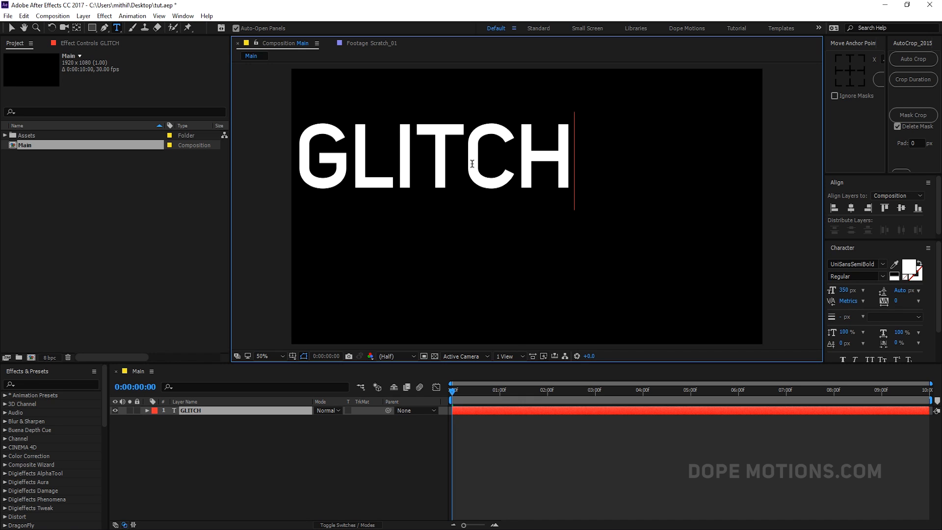
left_click(11, 28)
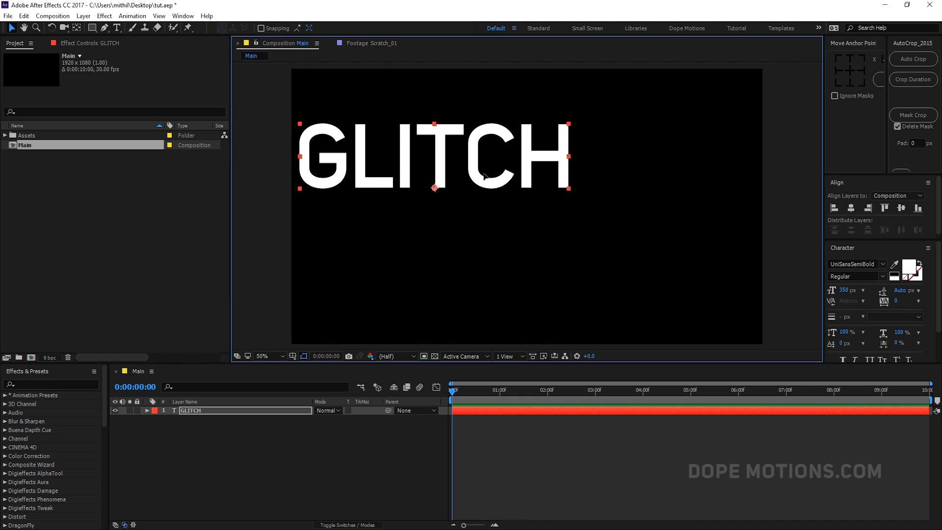
left_click_drag(473, 168, 540, 217)
Set the GLITCH text's font to Dharma Gothic E and its size to 250 px
left_click(871, 263)
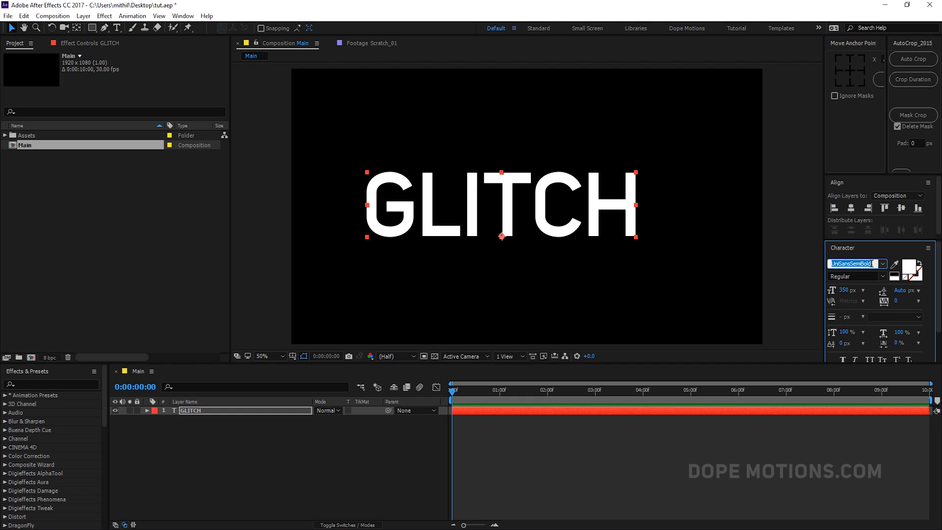
type("Dharma Gothic E")
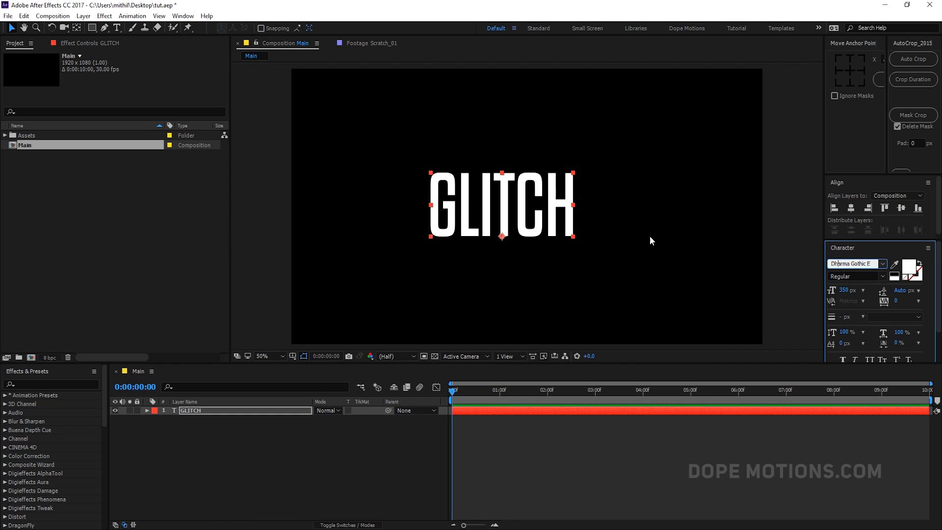
key("Return")
left_click(843, 290)
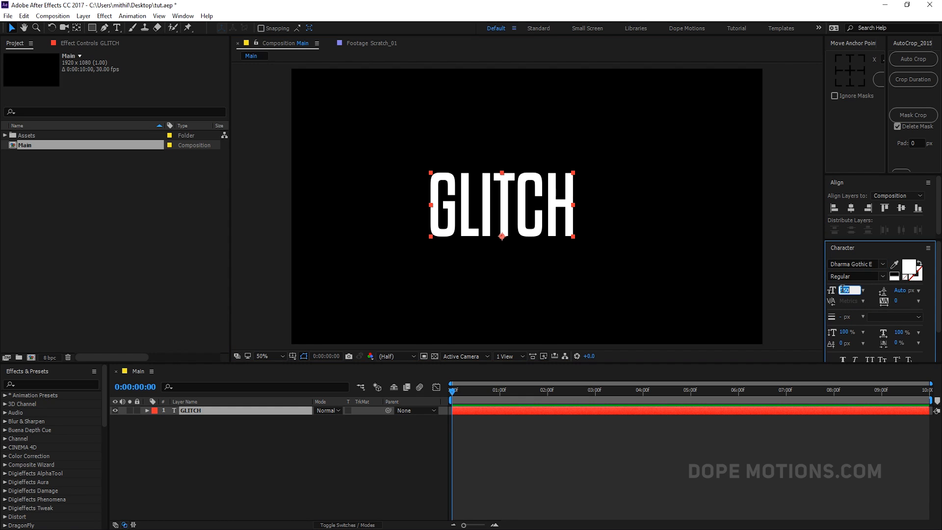
type("250")
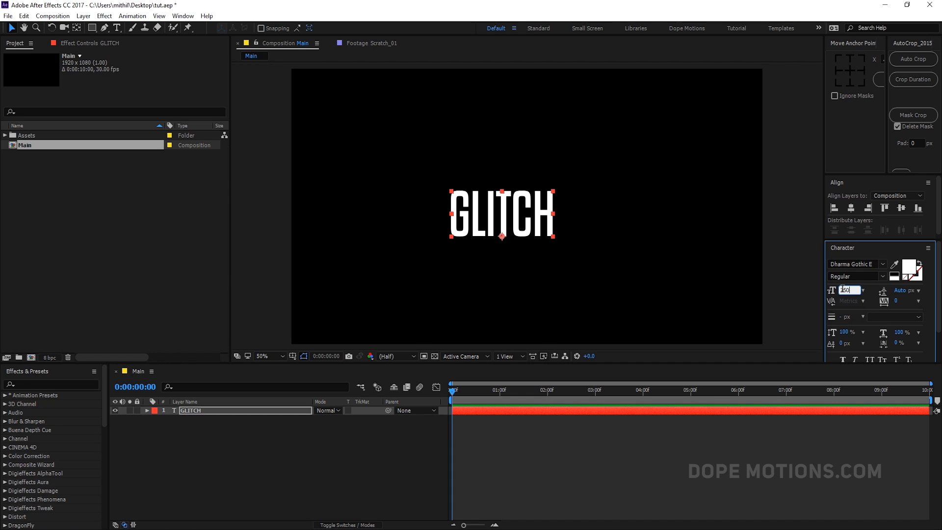
Center the GLITCH layer's anchor point on the text and align the layer horizontally and vertically to the composition's center
left_click(849, 73)
left_click(851, 208)
left_click(900, 208)
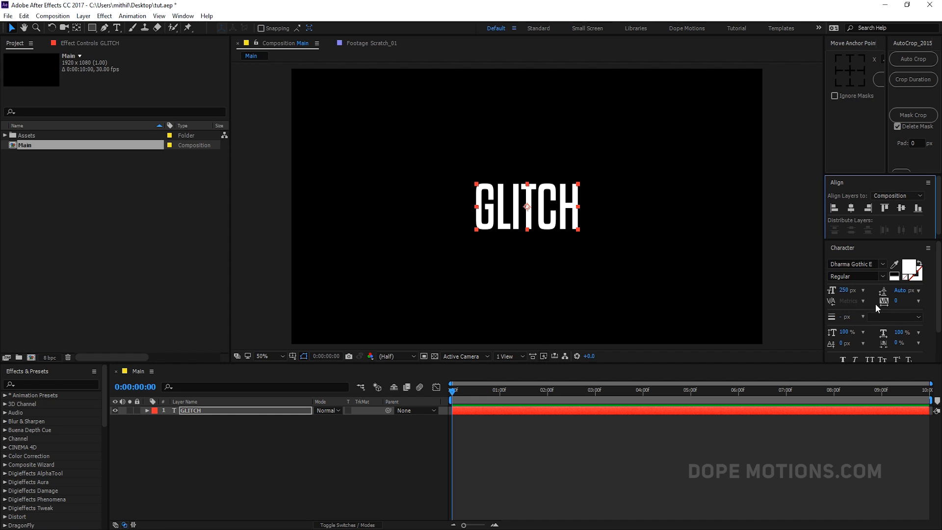
Pre-compose the GLITCH text layer into a new composition named Logo
left_click(413, 204)
left_click(194, 410)
right_click(191, 411)
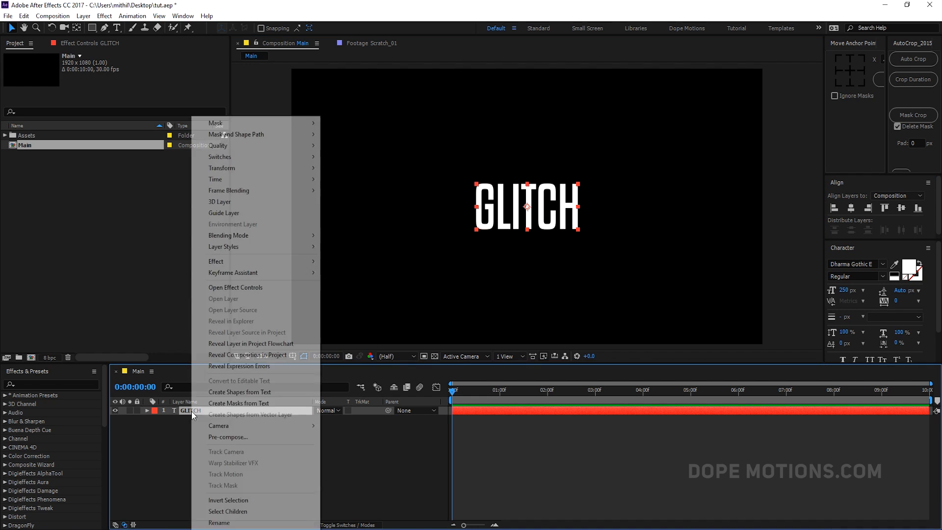
left_click(225, 436)
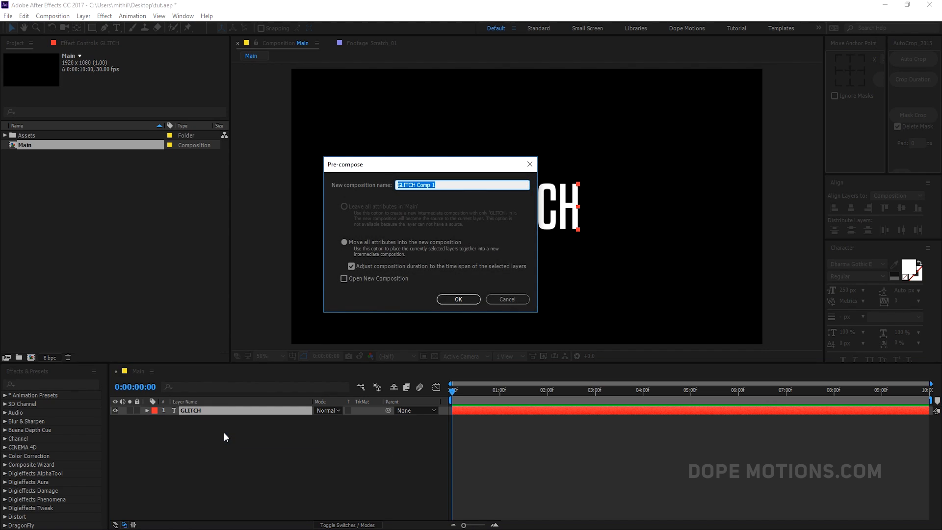
type("Logo")
left_click(458, 299)
left_click(241, 454)
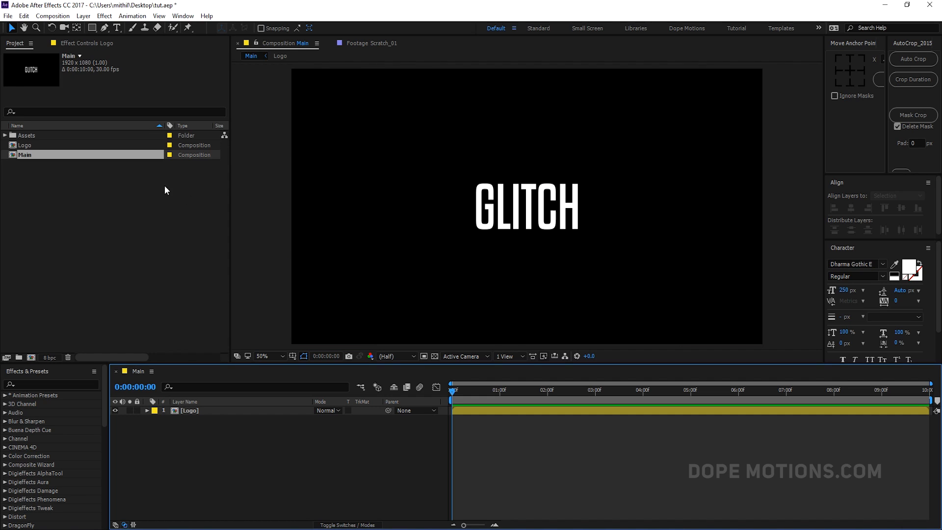
Preview the Screen Glitch stock footage from the Assets folder, then place it above the Logo layer in Main and hide it
left_click(5, 135)
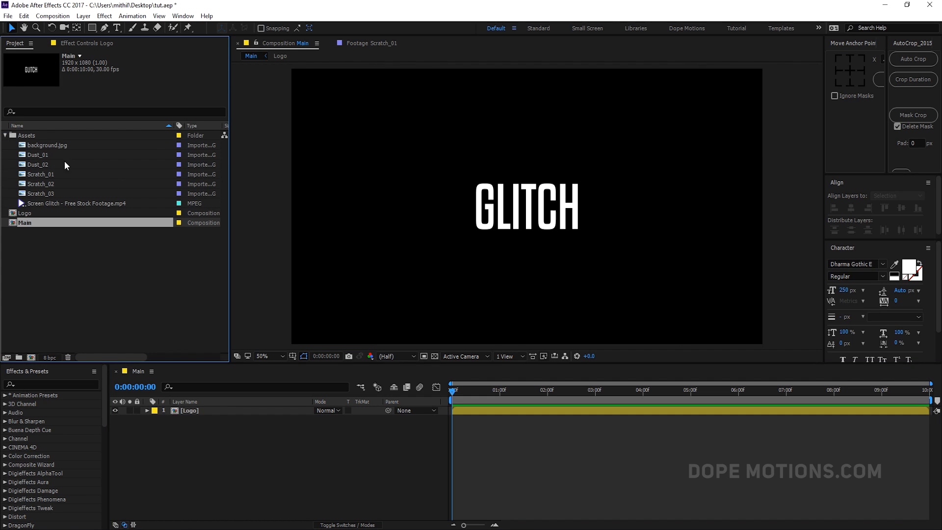
left_click(55, 203)
double_click(63, 203)
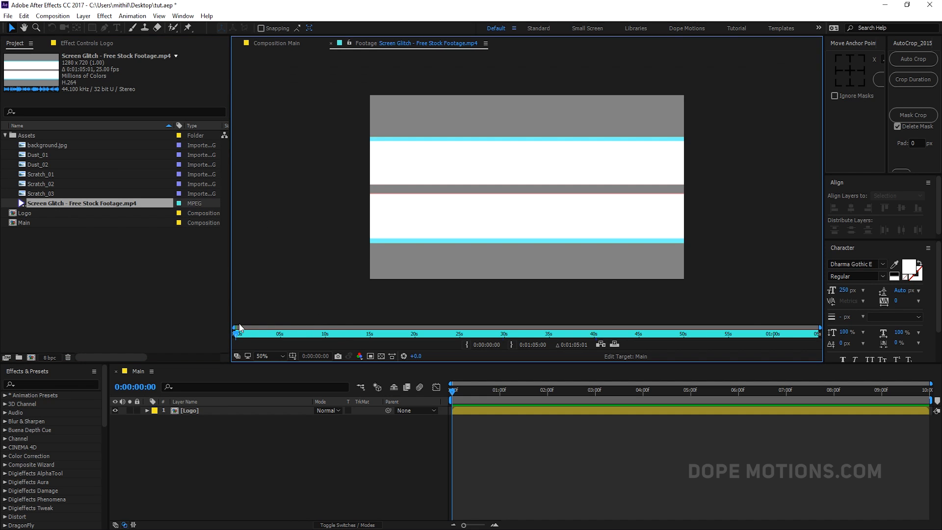
left_click_drag(240, 334, 276, 332)
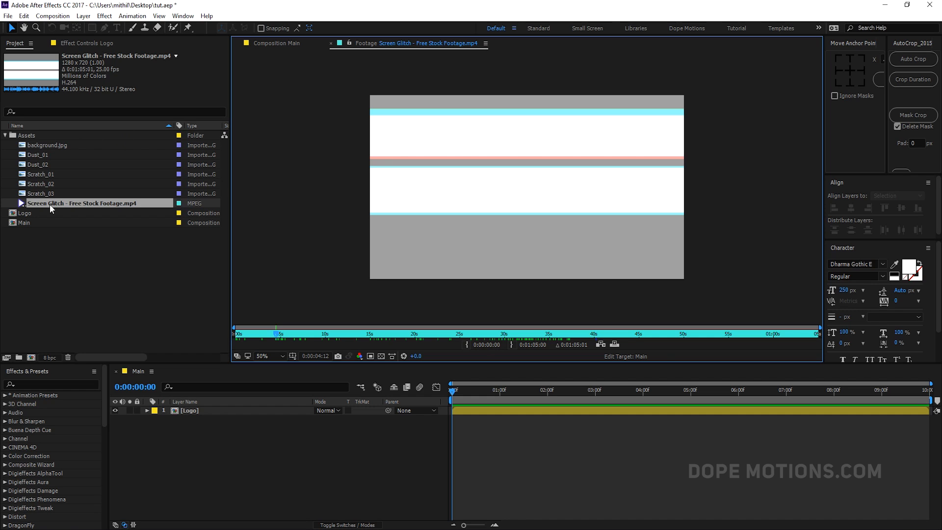
left_click_drag(49, 204, 184, 411)
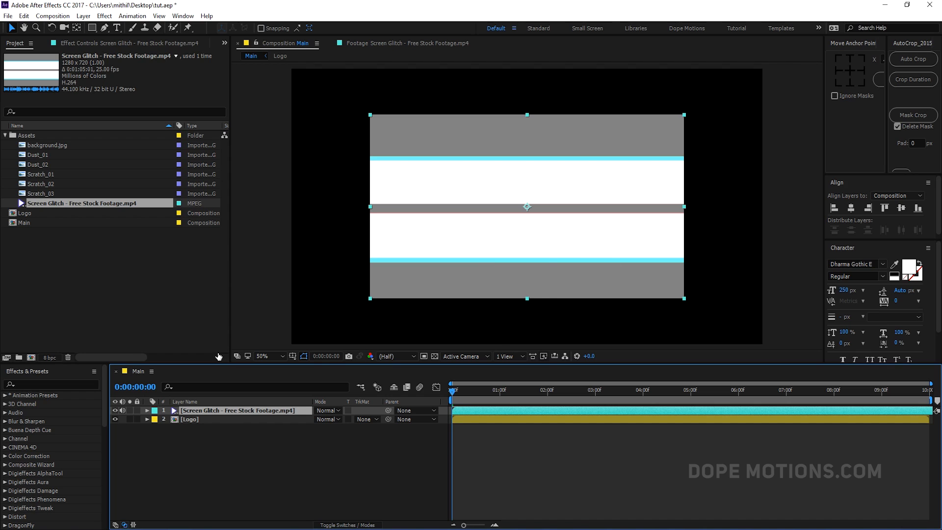
left_click(115, 410)
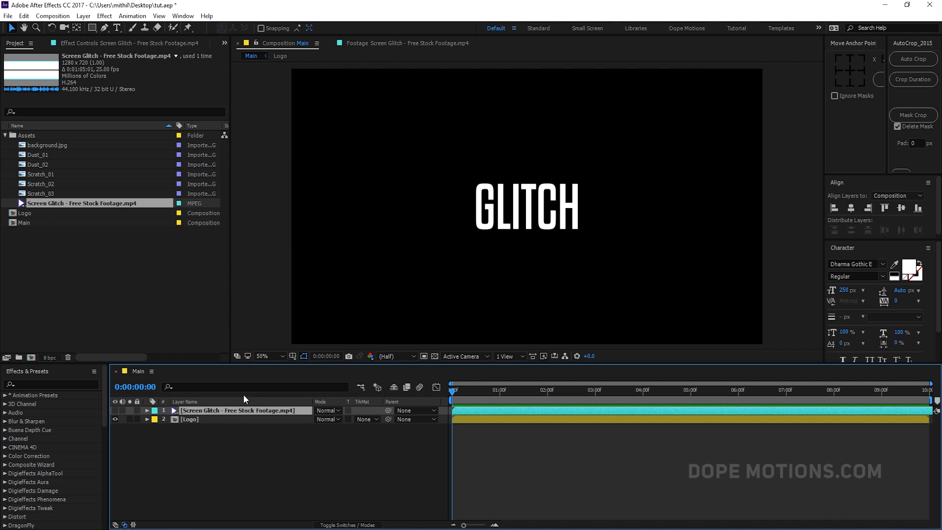
Add an adjustment layer at the top of the Main composition and rename it Map
right_click(225, 449)
mouse_move(298, 335)
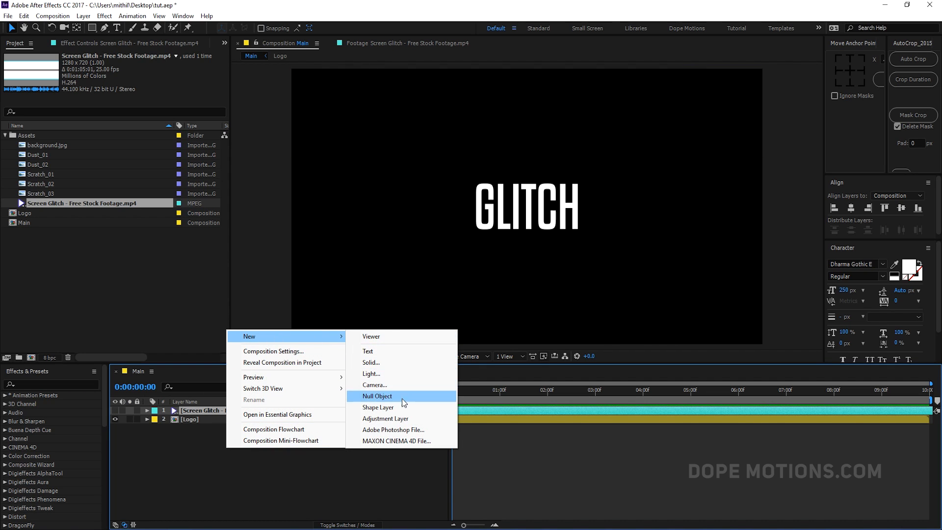
left_click(396, 418)
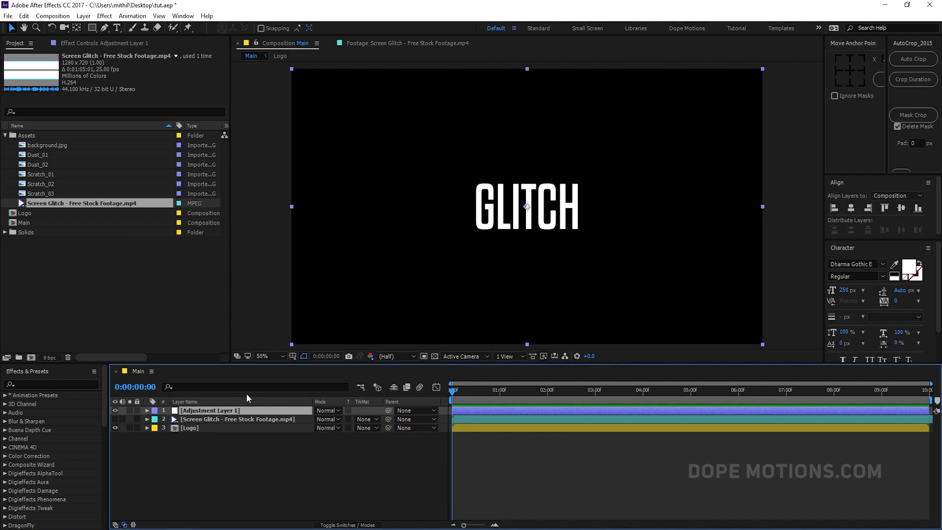
key("Return")
type("Map")
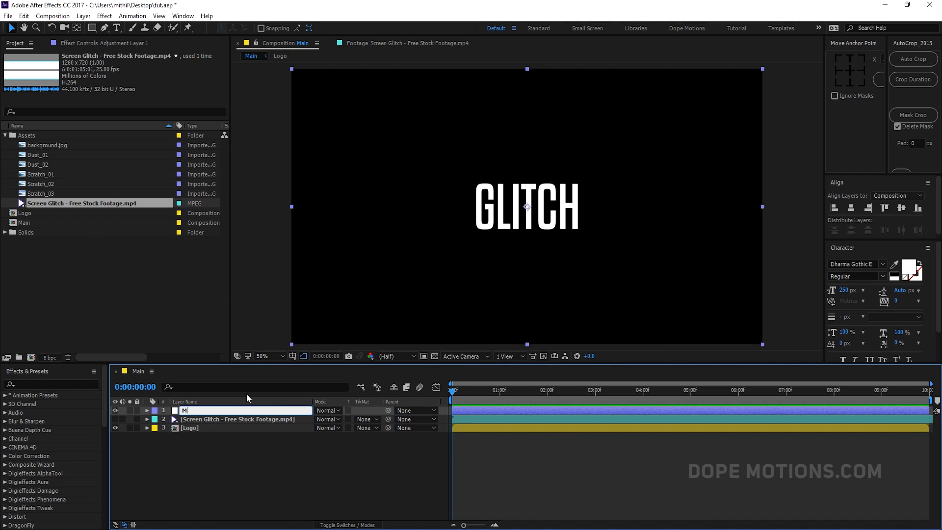
left_click(231, 442)
Apply the Displacement Map effect to the Map layer, using the Screen Glitch footage as the displacement map layer
left_click(202, 412)
key("ctrl+space")
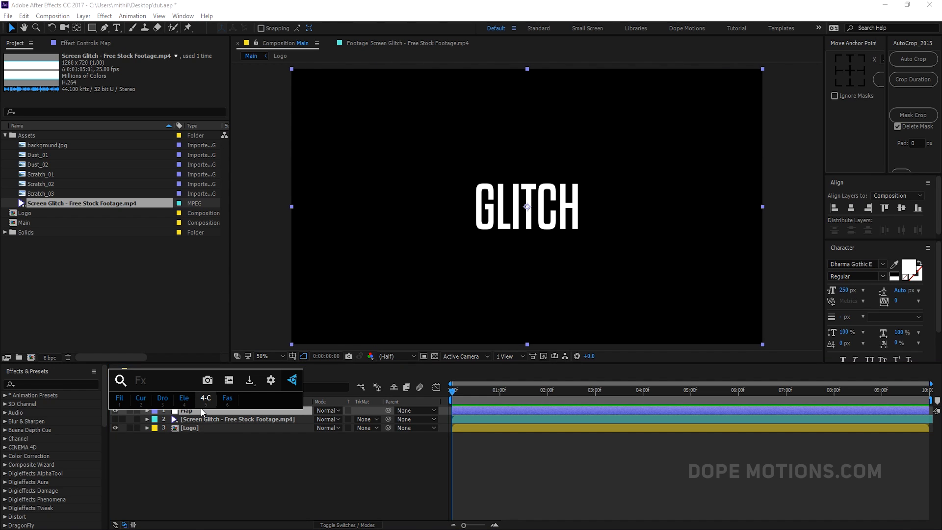
type("dis")
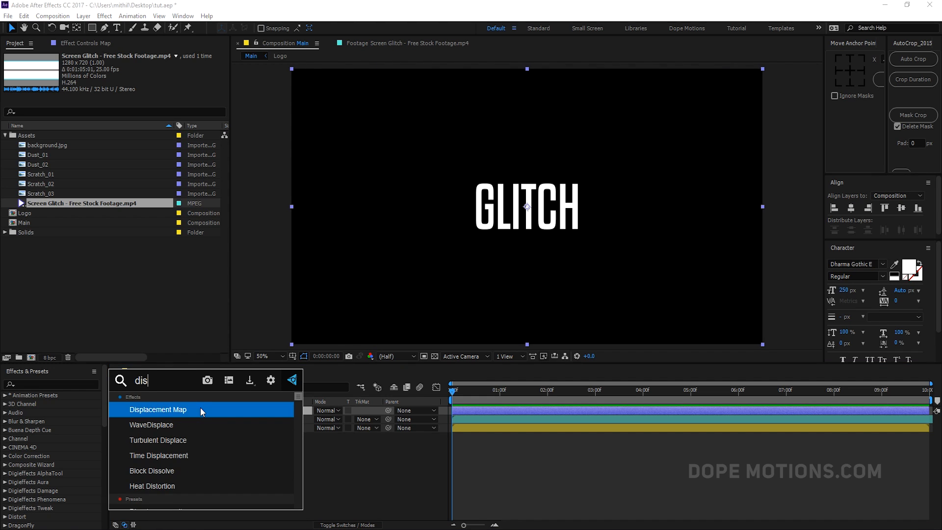
left_click(200, 409)
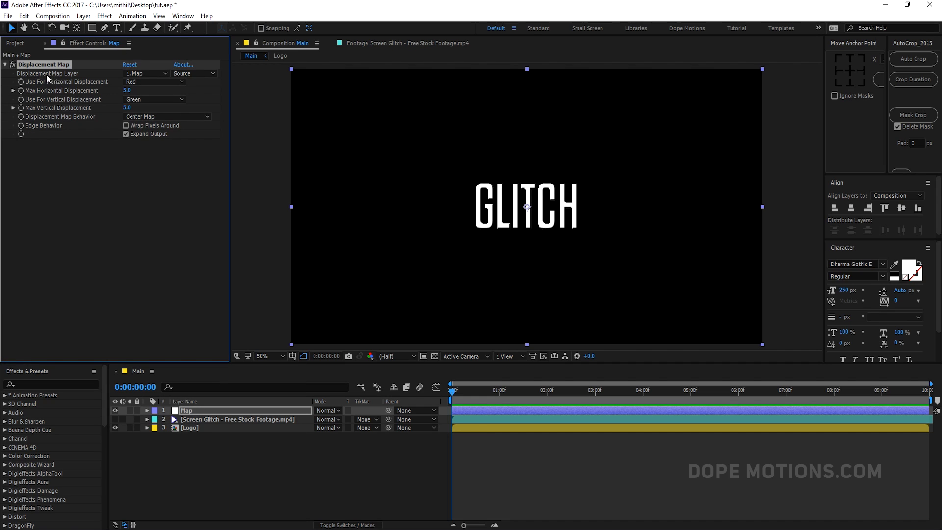
left_click(156, 79)
left_click(147, 73)
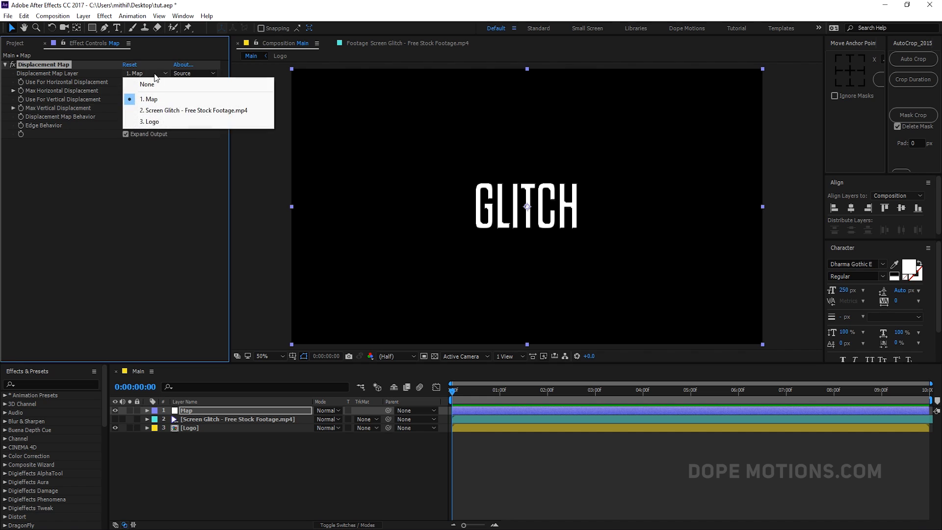
left_click(200, 109)
Set Max Horizontal Displacement to 107 and Max Vertical Displacement to 114, and scrub the first seconds to check the distortion
left_click(470, 392)
left_click_drag(469, 394, 514, 388)
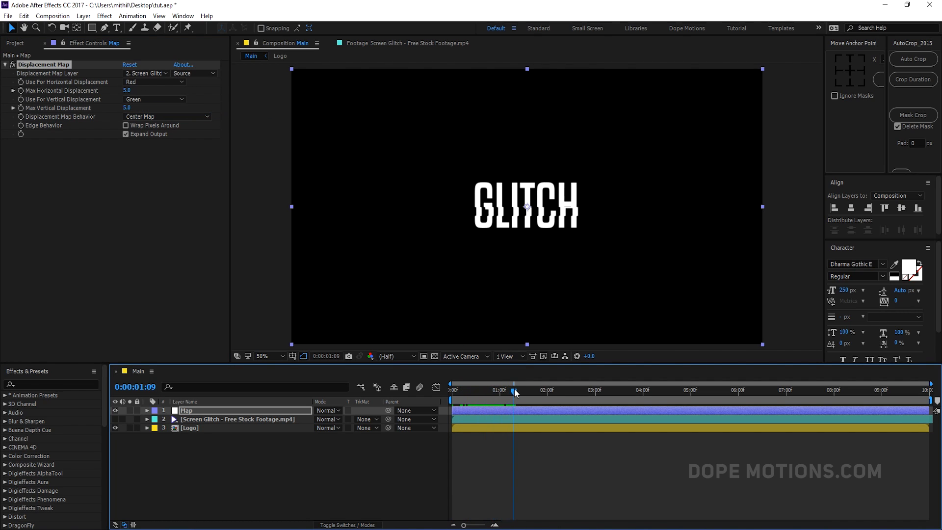
left_click_drag(126, 90, 147, 109)
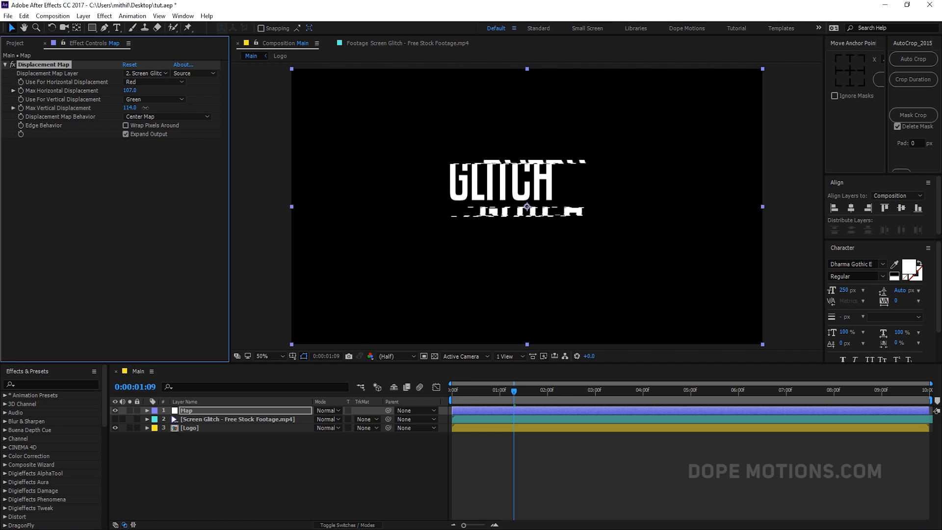
left_click_drag(523, 392, 569, 390)
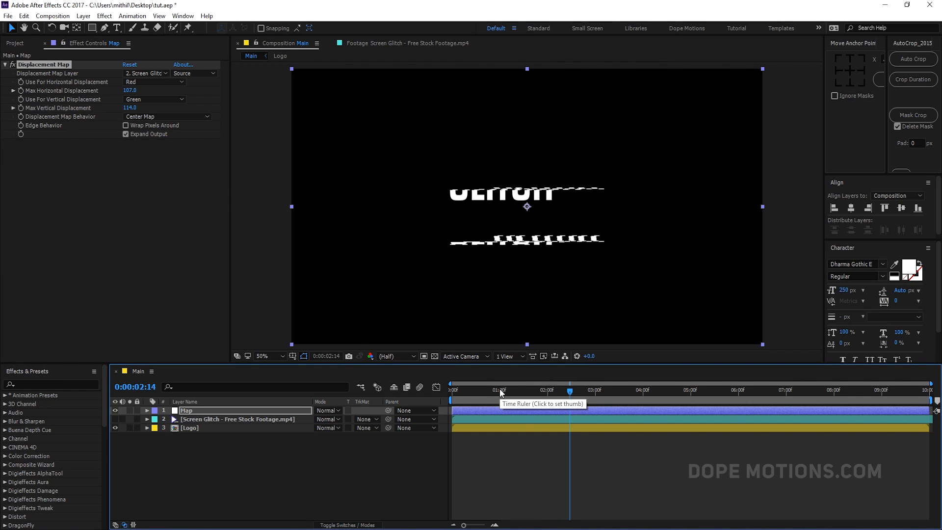
left_click_drag(507, 390, 547, 389)
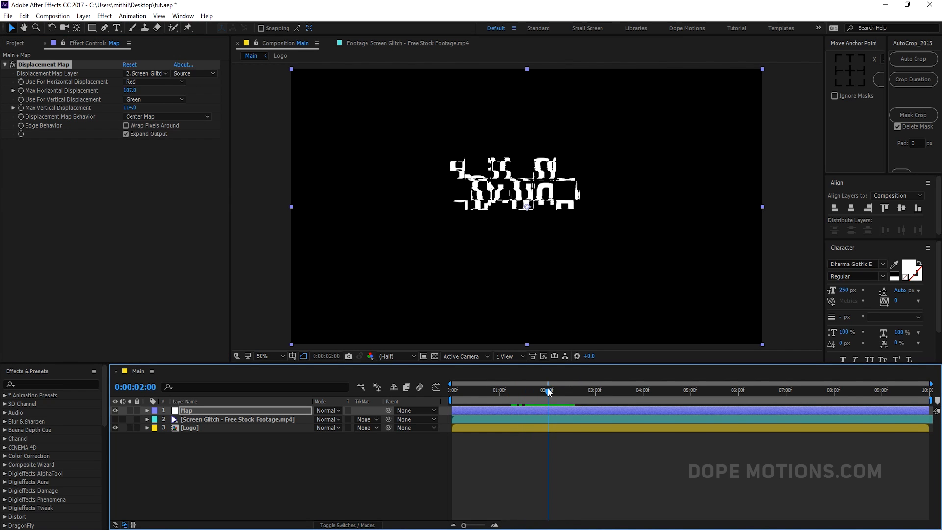
left_click(205, 412)
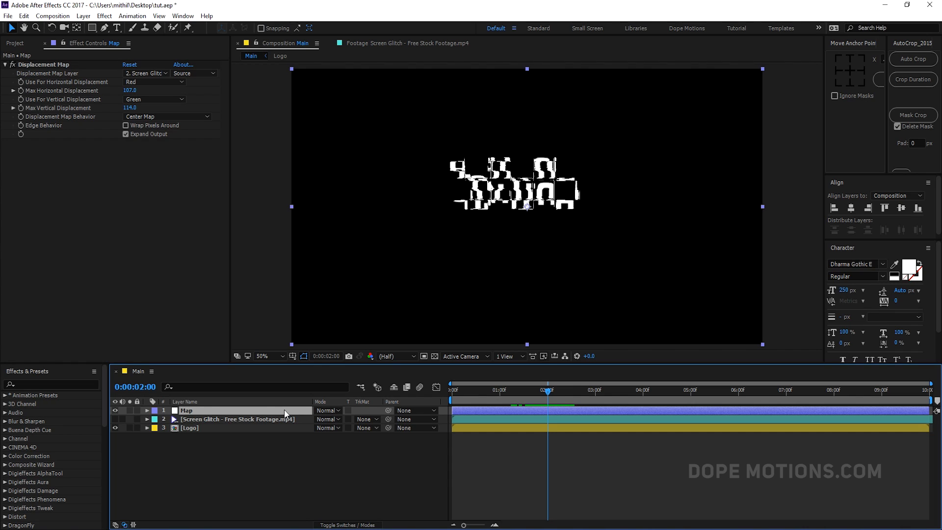
Split the Map layer at 2 seconds and trim the second segment to run from 3:00 to 3:10
key("ctrl+shift+d")
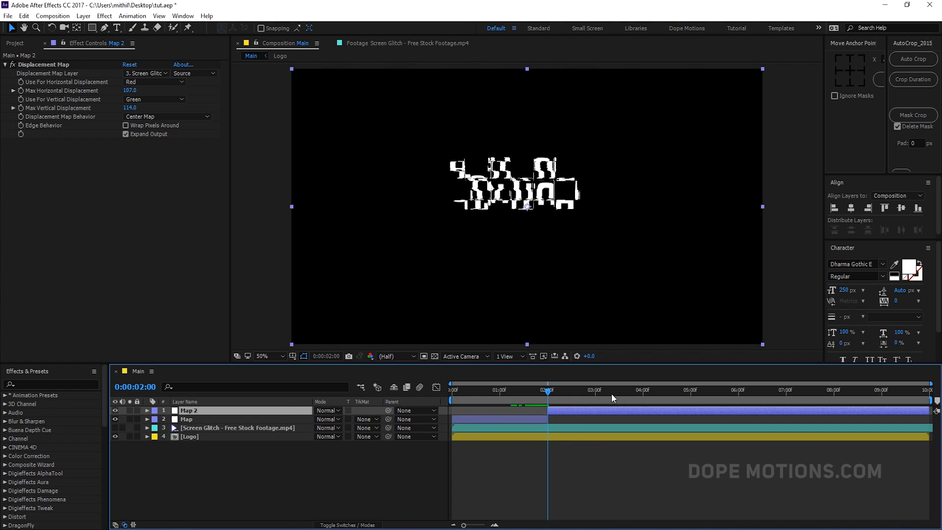
left_click(595, 390)
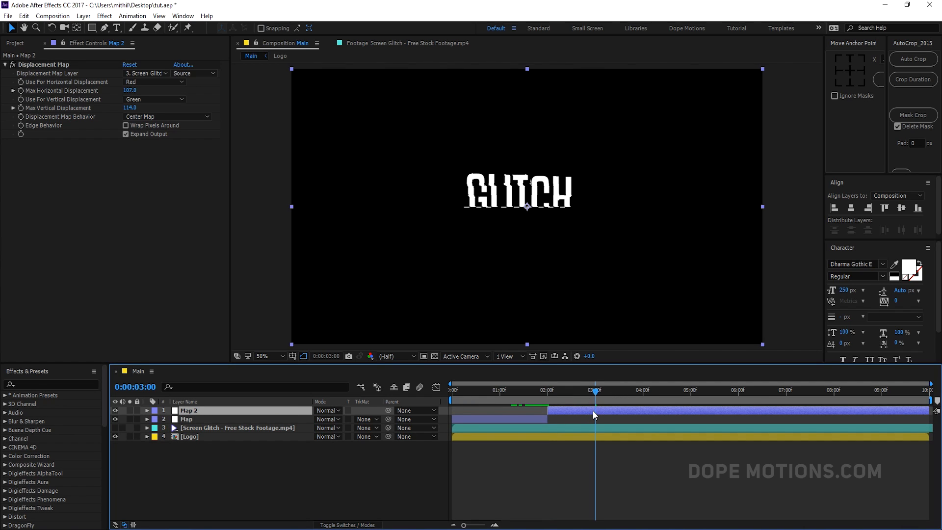
key("alt+bracketleft")
left_click_drag(593, 390, 608, 389)
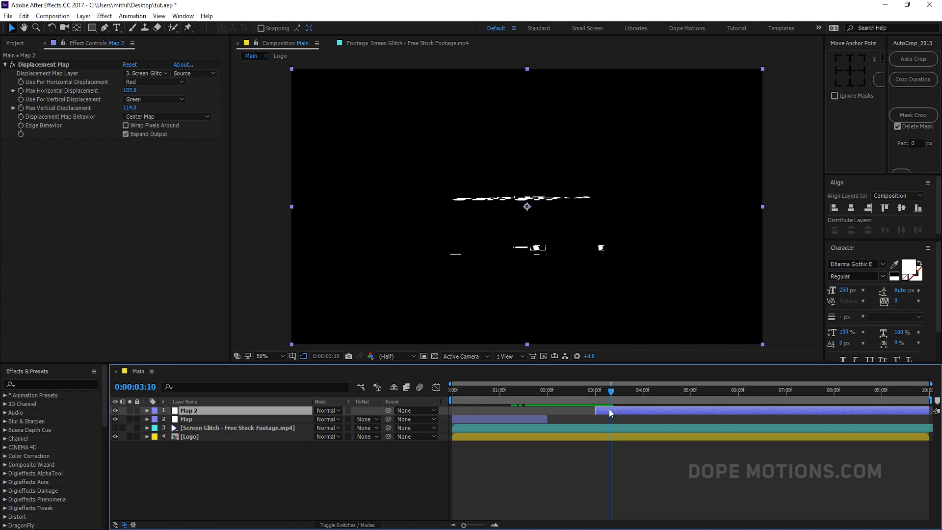
key("alt+bracketright")
left_click(600, 459)
Duplicate Map 2 twice, stagger the copies at about 4.5 and 5.6 seconds, and end the work area at 7 seconds
left_click_drag(584, 390, 786, 395)
left_click(604, 411)
key("ctrl+d")
key("ctrl+d")
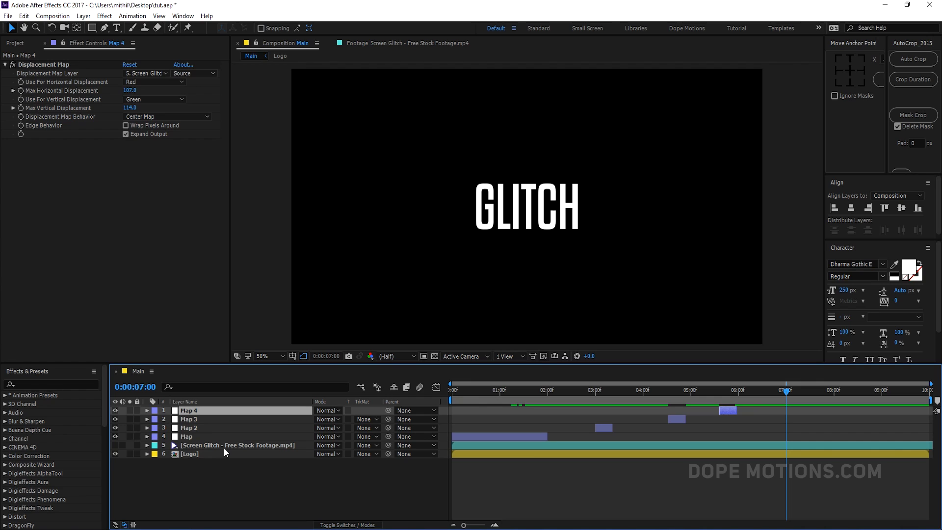
key("n")
Set Map 4's Max Horizontal Displacement to -68 and Max Vertical Displacement to 56, and scrub the timeline to check the glitches
left_click(592, 503)
left_click_drag(584, 392, 726, 390)
left_click(725, 408)
left_click_drag(129, 107, 29, 92)
left_click(594, 437)
left_click_drag(661, 387, 575, 385)
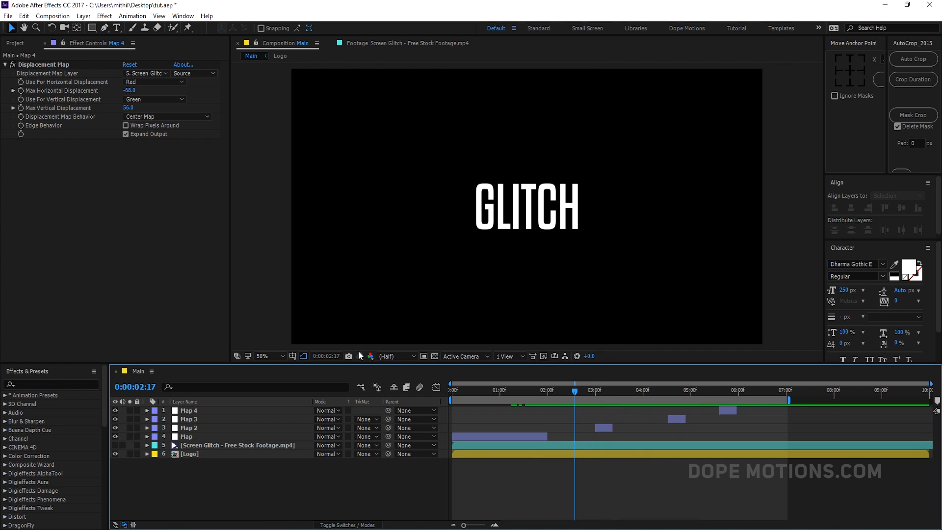
Split the Logo layer at 2 seconds
left_click_drag(510, 388, 547, 393)
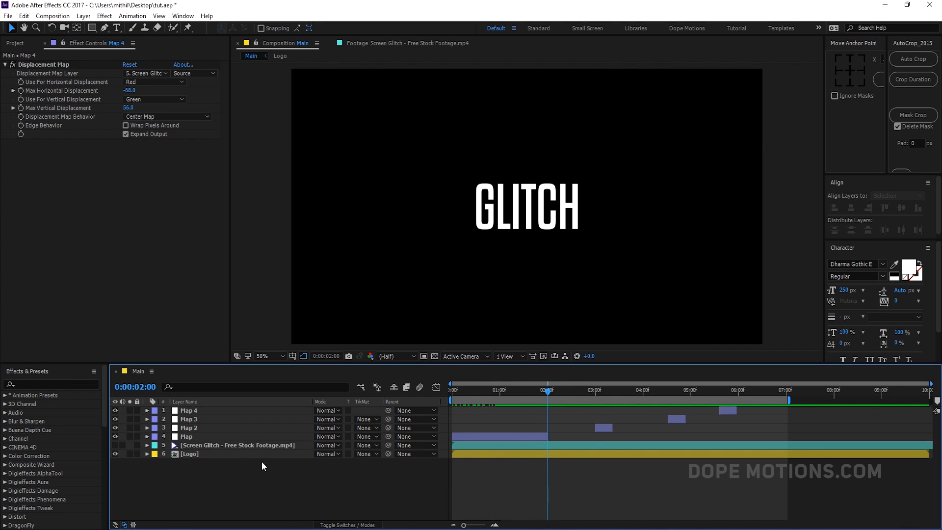
left_click(188, 453)
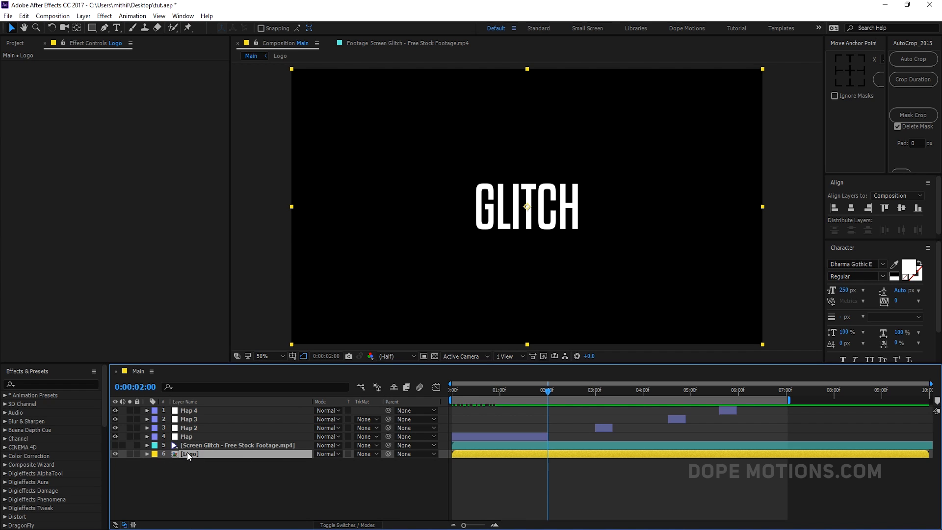
key("ctrl+shift+d")
key("ctrl+shift+s")
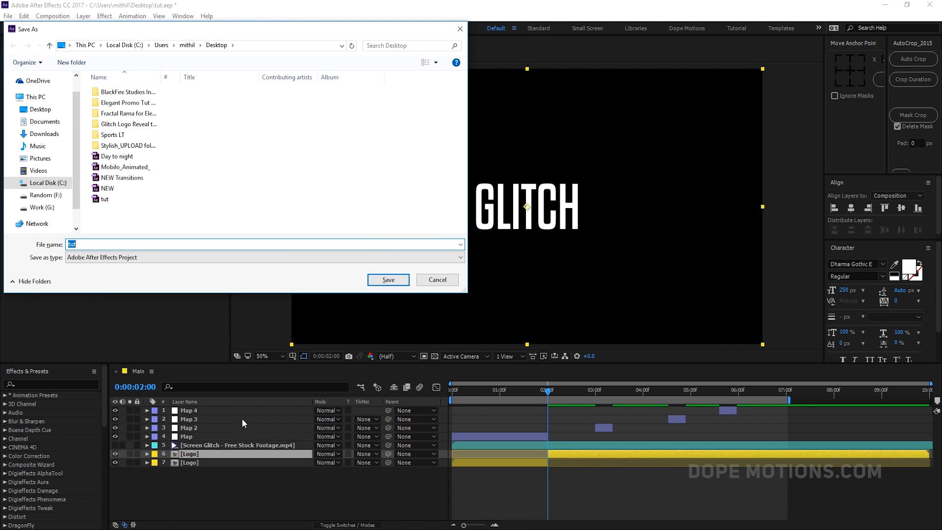
left_click(444, 281)
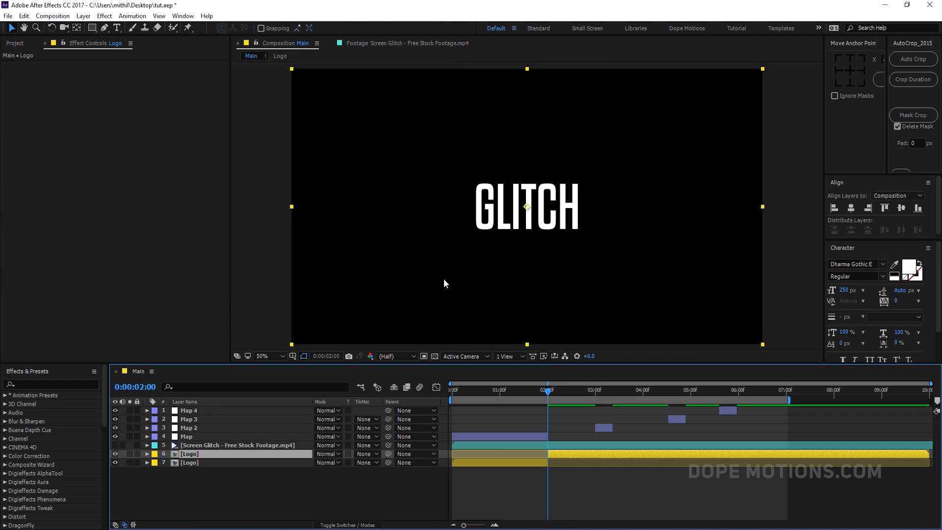
Place the later Logo segment beneath the first one and give it a Red label
left_click(184, 462)
left_click(155, 464)
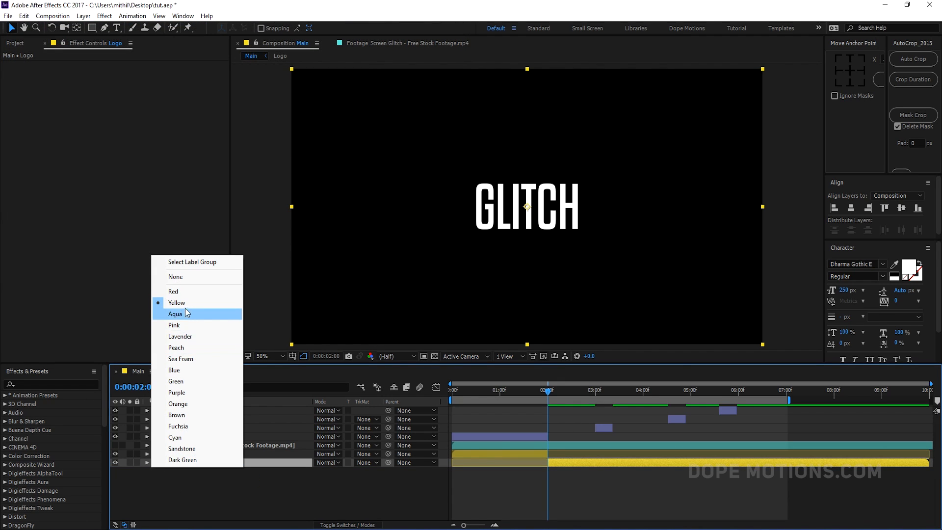
left_click(182, 294)
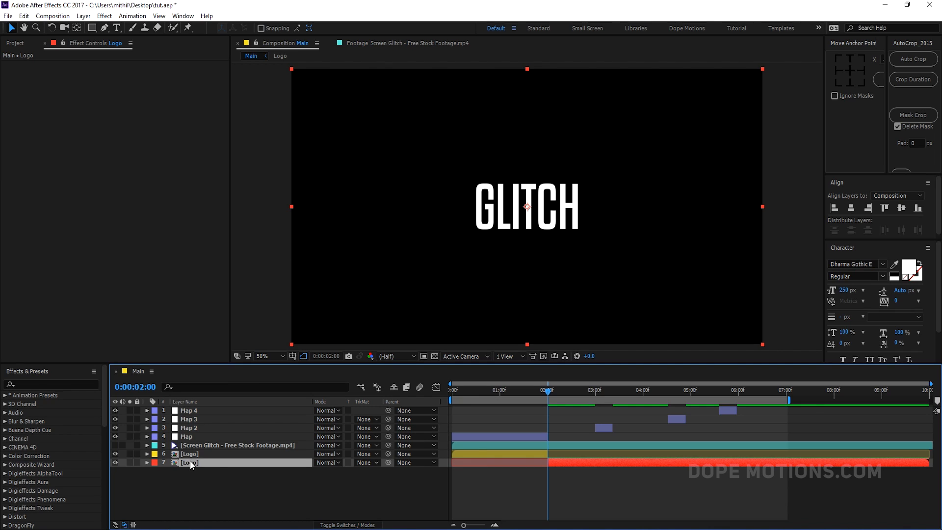
Duplicate the red-labelled Logo segment three times and give the three lowest Logo layers a Pink label
key("ctrl+d")
key("ctrl+d")
key("ctrl+d")
left_click_drag(181, 499, 199, 471)
left_click(160, 473)
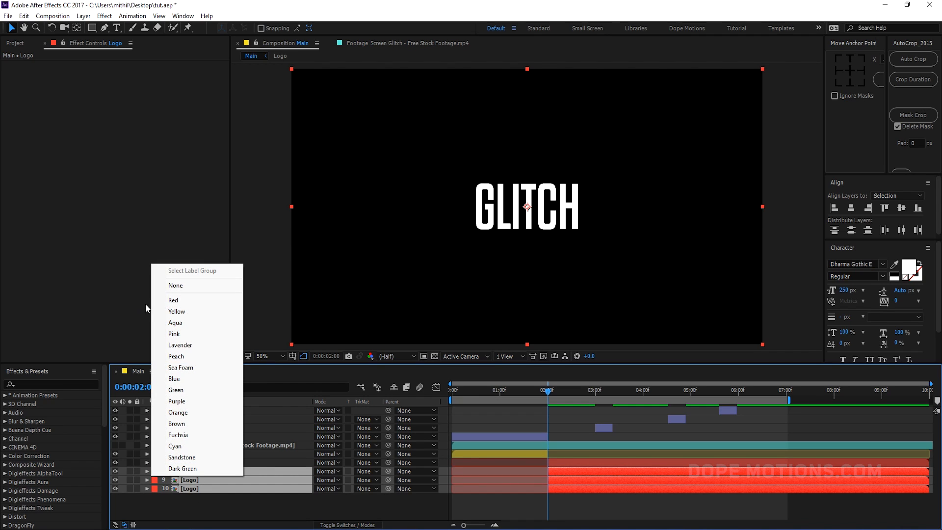
left_click(176, 333)
left_click(217, 505)
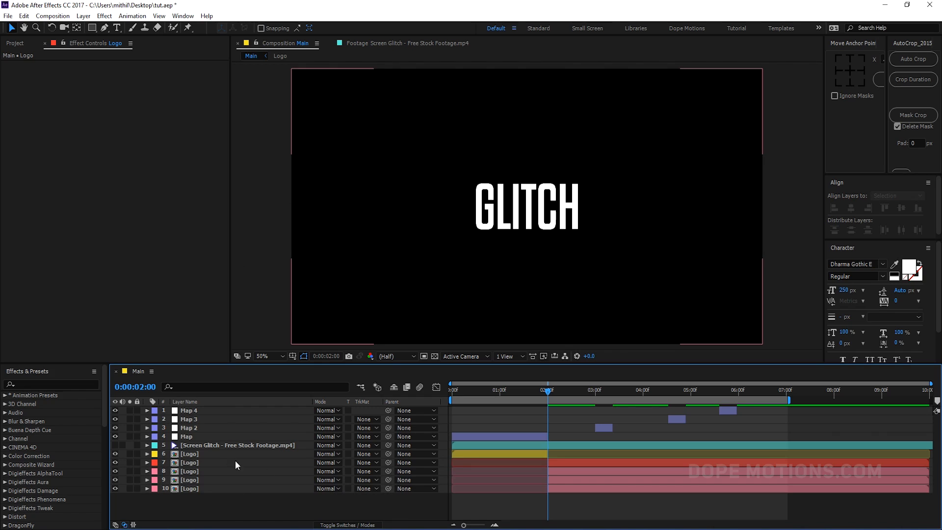
Rename the three pink Logo layers G, B and R, in order from upper to lower
left_click(195, 470)
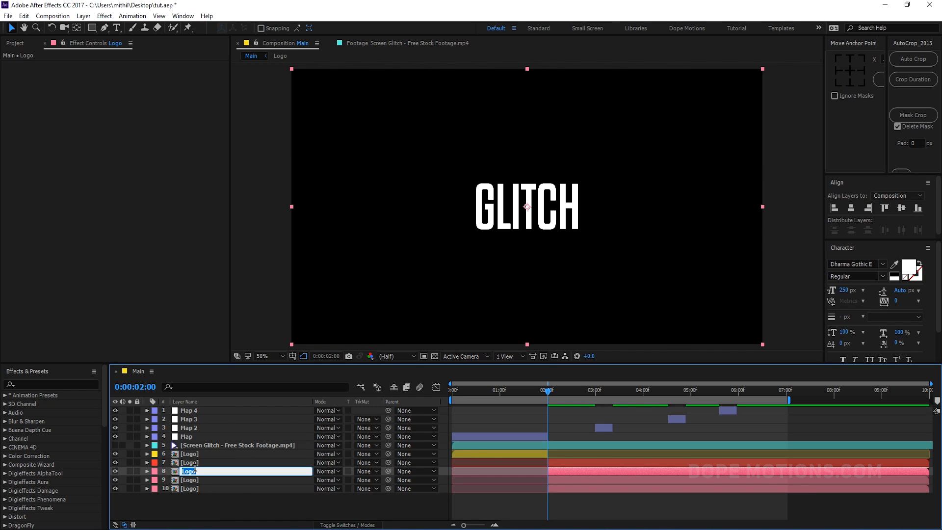
type("G")
left_click(193, 509)
left_click(195, 480)
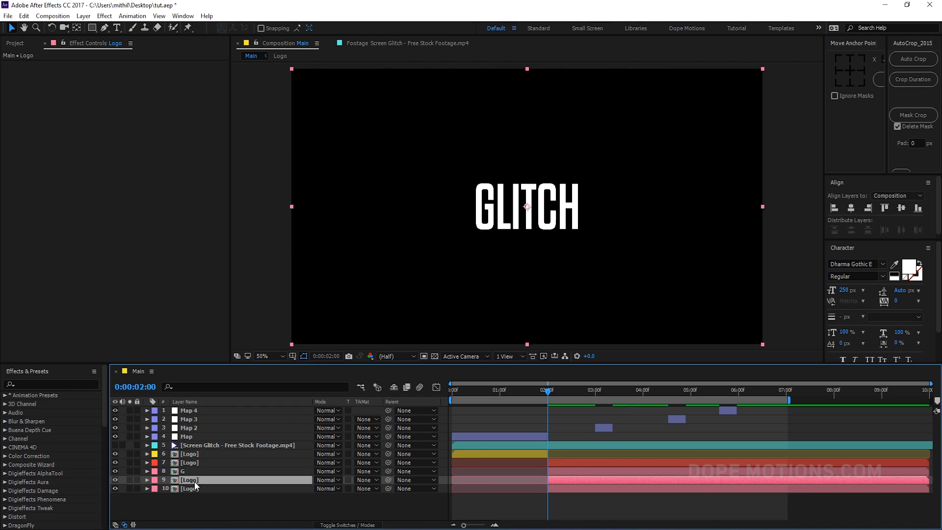
key("Return")
type("B")
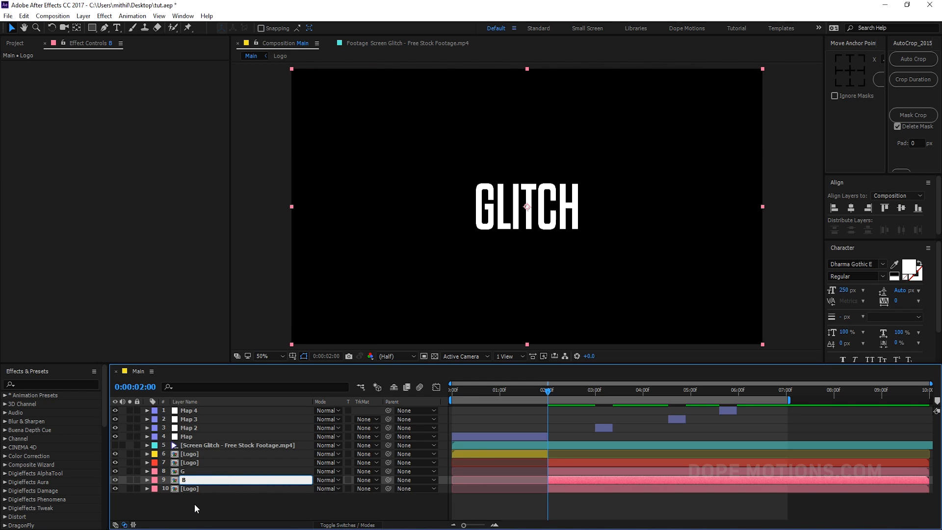
left_click(196, 508)
left_click(195, 488)
key("Return")
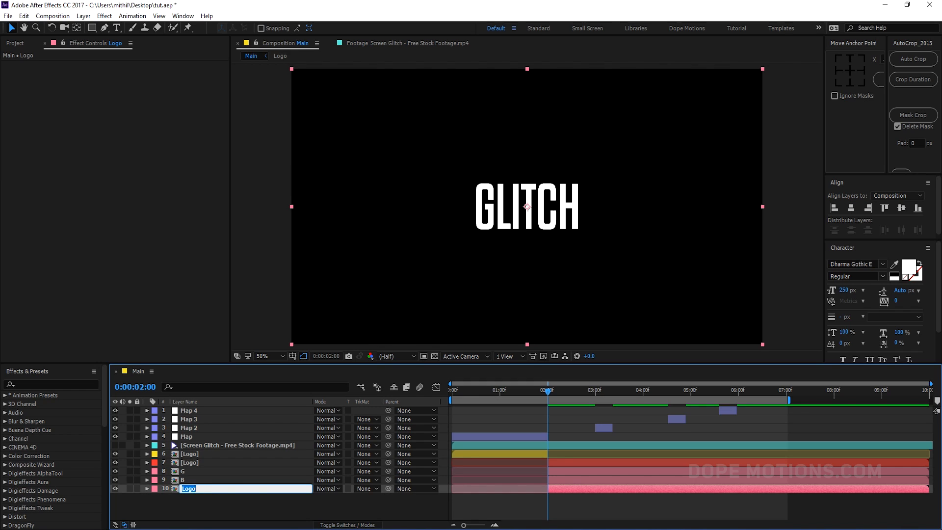
type("R")
left_click(192, 502)
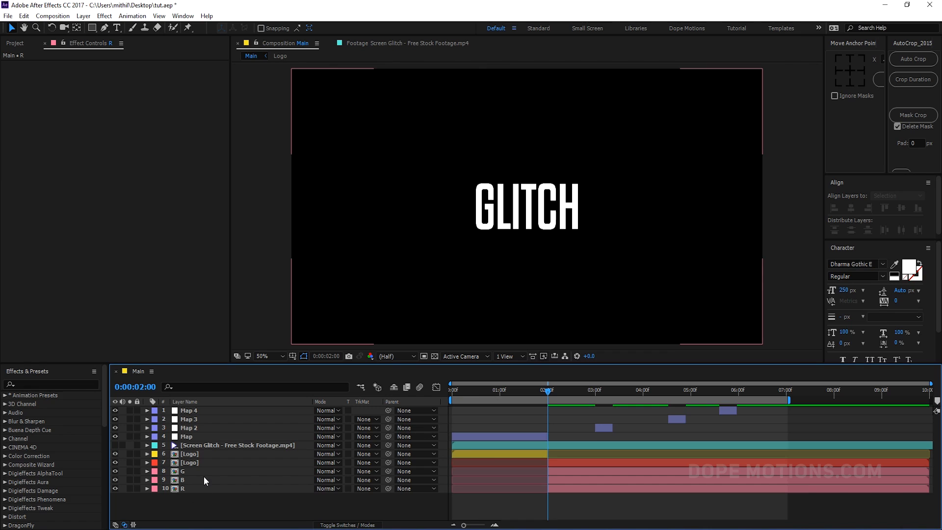
Apply Levels (Individual Controls) to layer G and expand its Red, Green and Blue channel settings
left_click(194, 472)
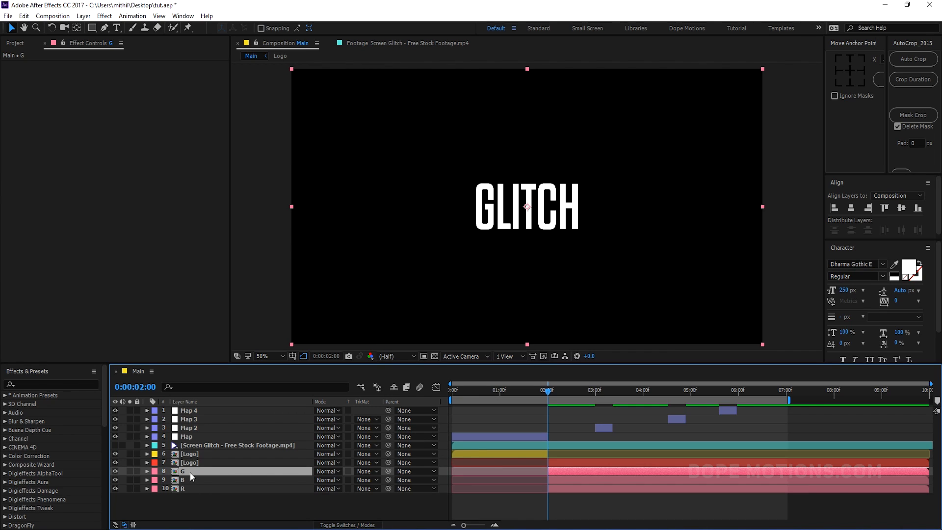
key("ctrl+space")
type("lev")
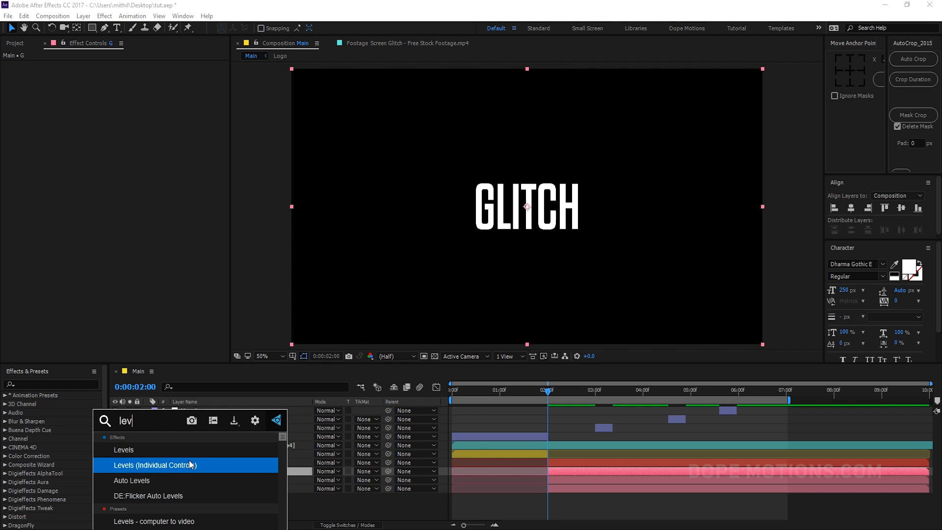
left_click(175, 464)
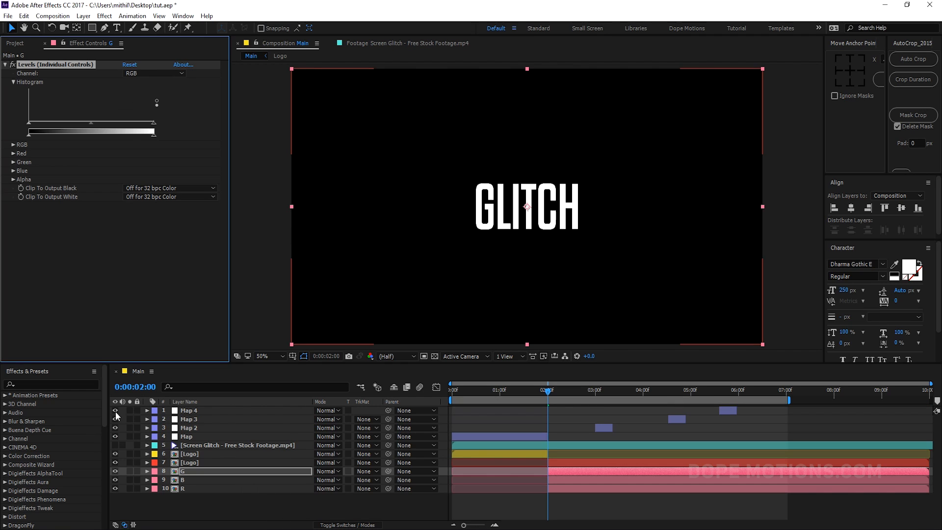
left_click(13, 153)
left_click(12, 205)
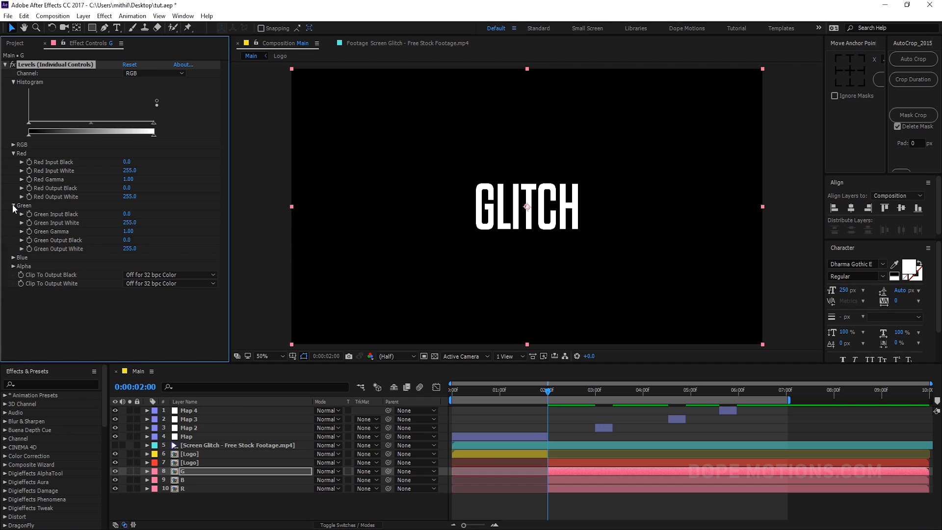
left_click(13, 257)
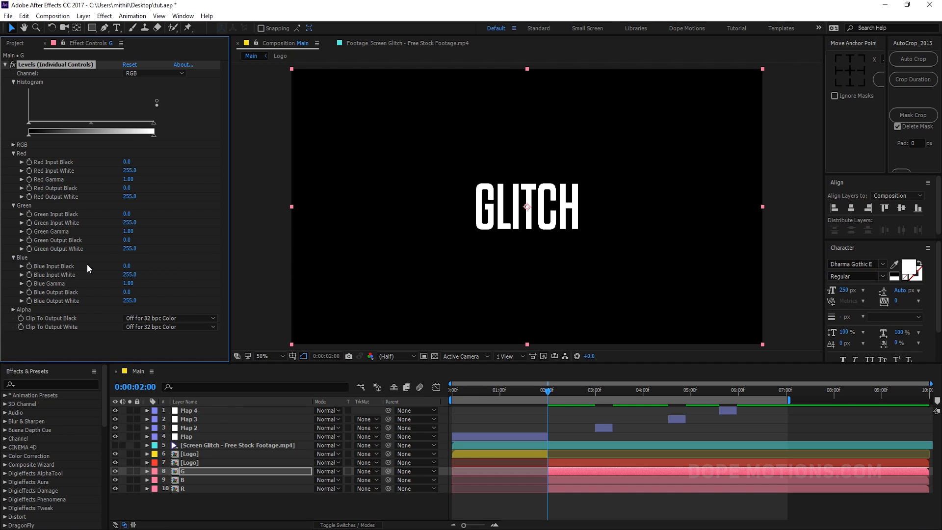
Set Red Output White and Blue Output White to 0 on layer G, and briefly solo the layer to check its colour
left_click(181, 469)
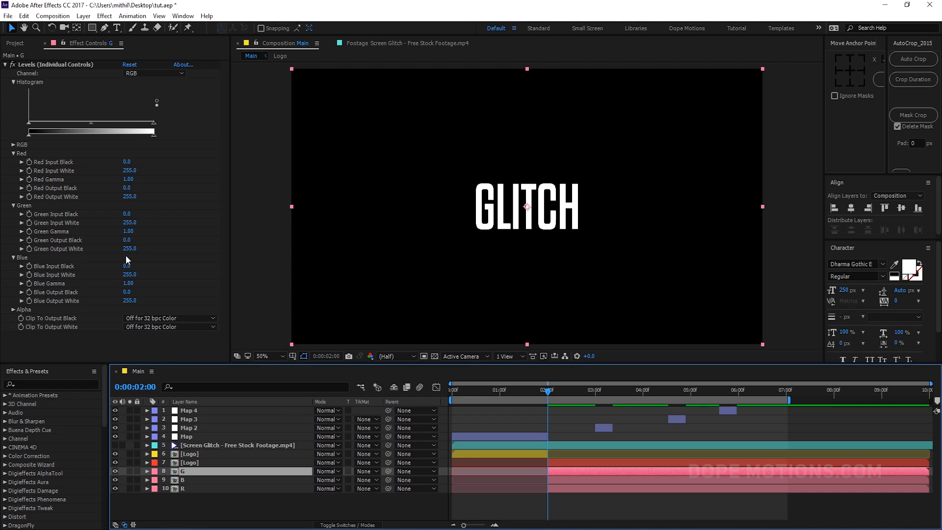
left_click(130, 197)
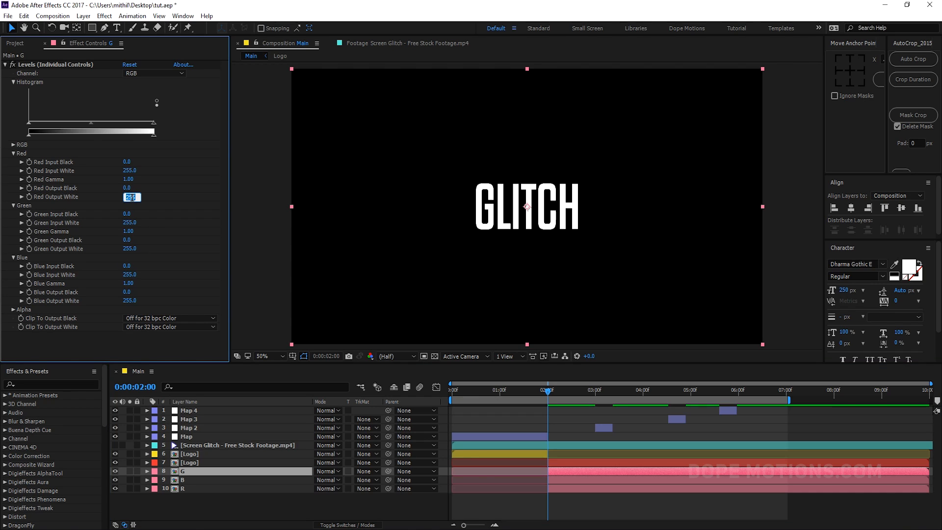
type("0")
left_click(129, 300)
type("0")
key("Return")
left_click(130, 471)
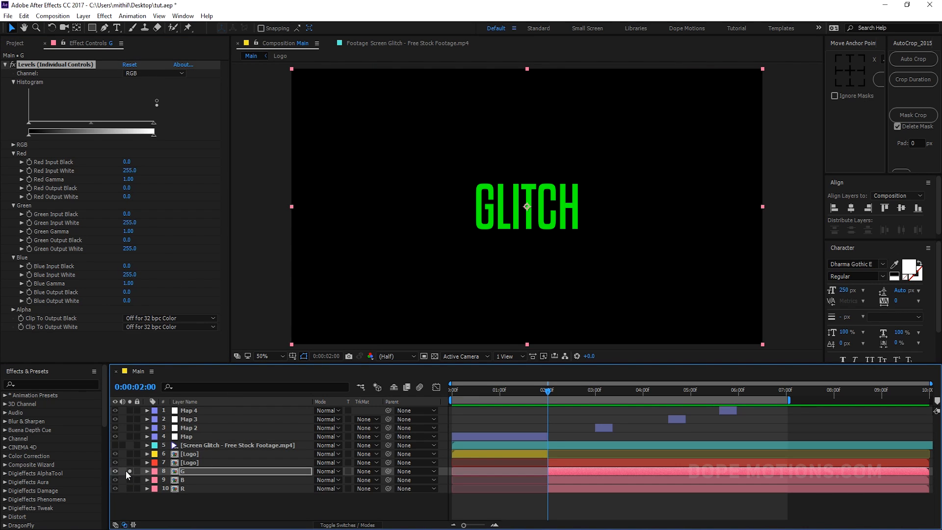
left_click(126, 471)
Copy the Levels (Individual Controls) effect from layer G to layer B
left_click(190, 481)
left_click(190, 486)
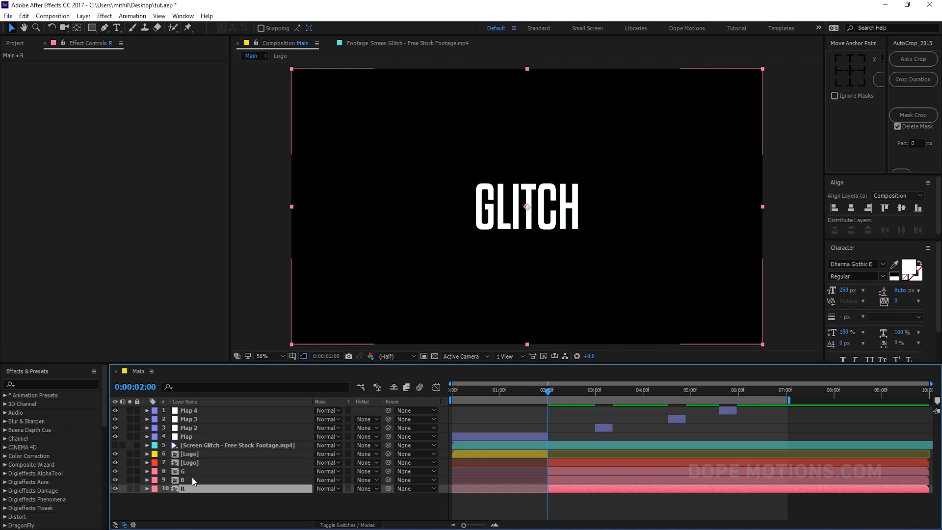
left_click(190, 470)
left_click(42, 63)
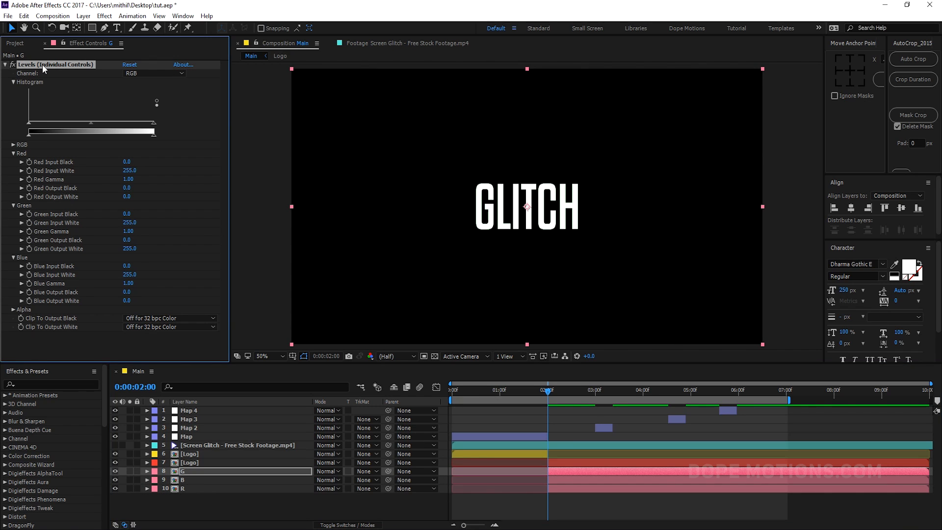
left_click(188, 481)
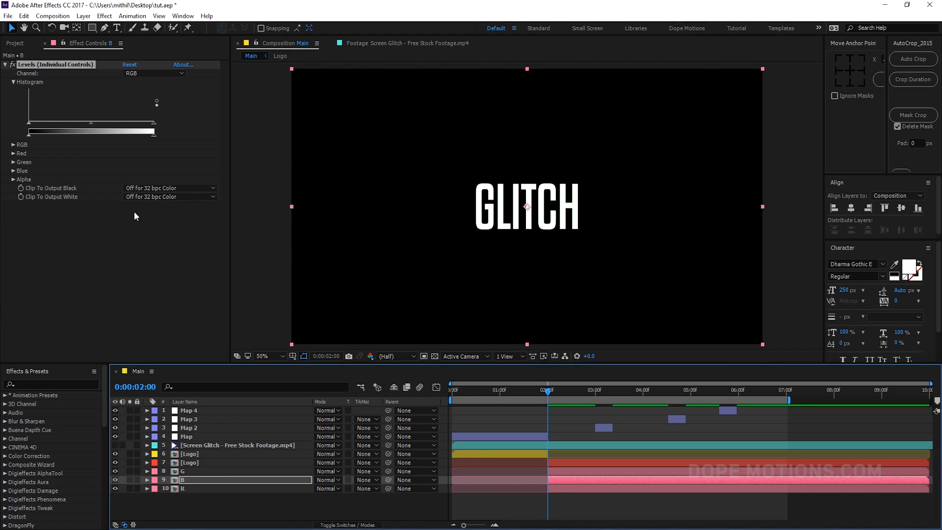
On layer B, set Green Output White to 0 and Blue Output White to 255, and briefly solo the layer to check its colour
left_click(14, 154)
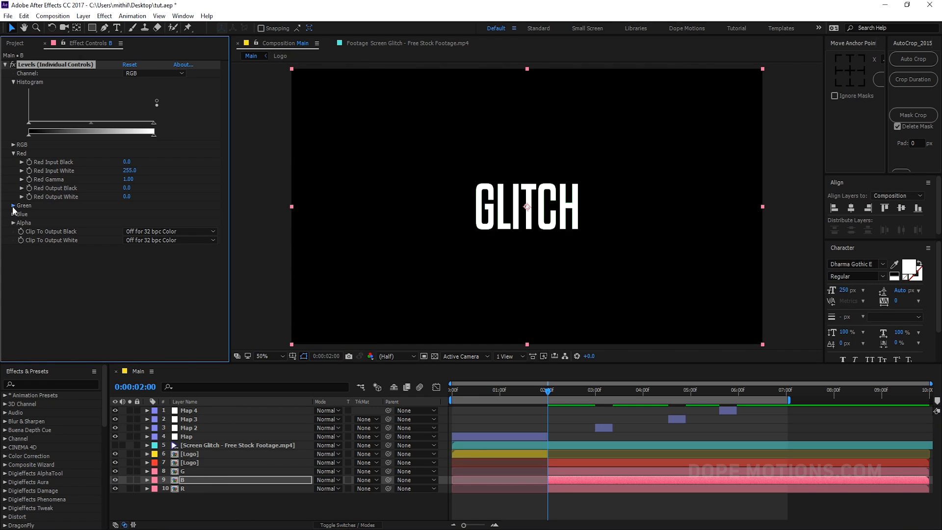
left_click(13, 206)
left_click(14, 257)
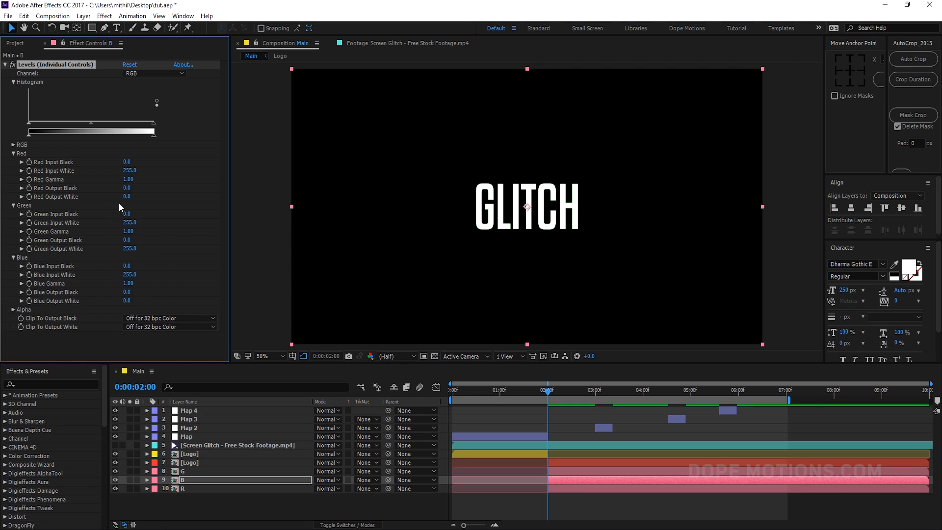
left_click(129, 249)
type("0")
key("Return")
left_click(126, 301)
type("255")
key("Return")
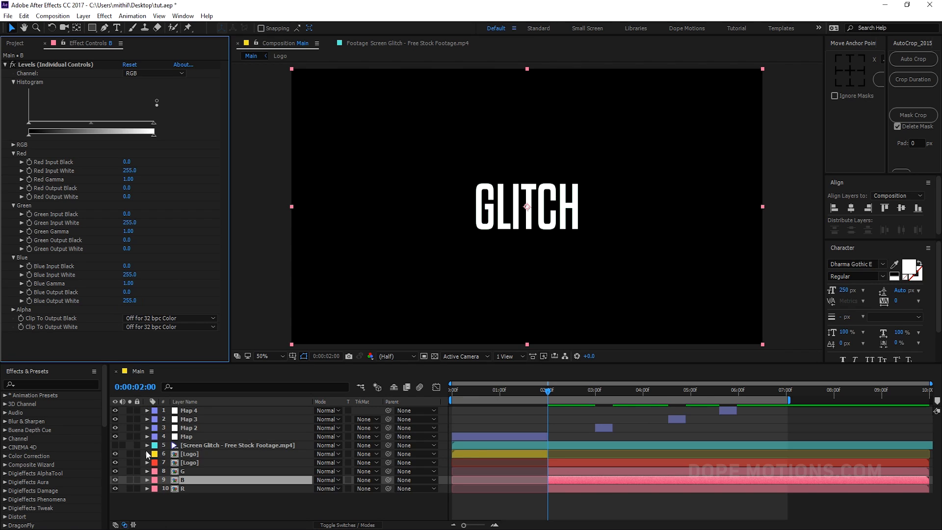
left_click(137, 483)
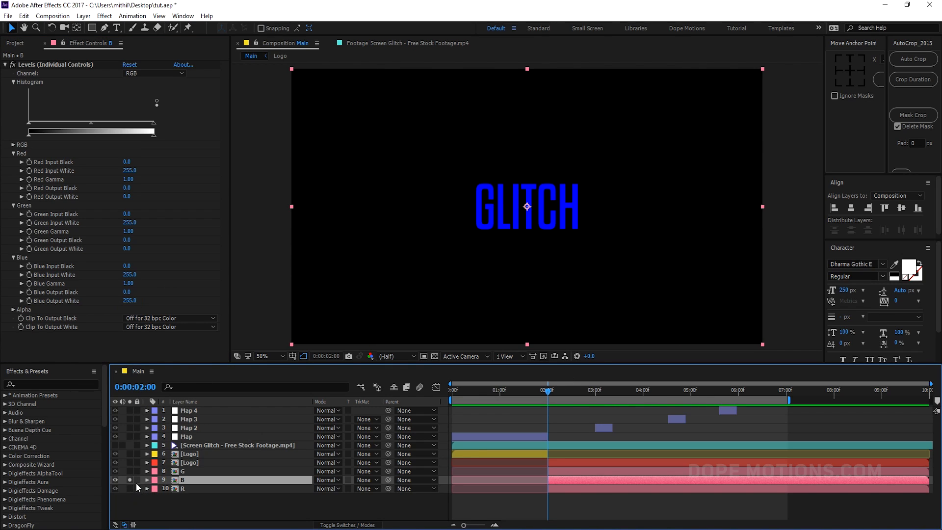
Paste the Levels (Individual Controls) effect onto layer R and expand its Red, Green and Blue channel settings
left_click(203, 491)
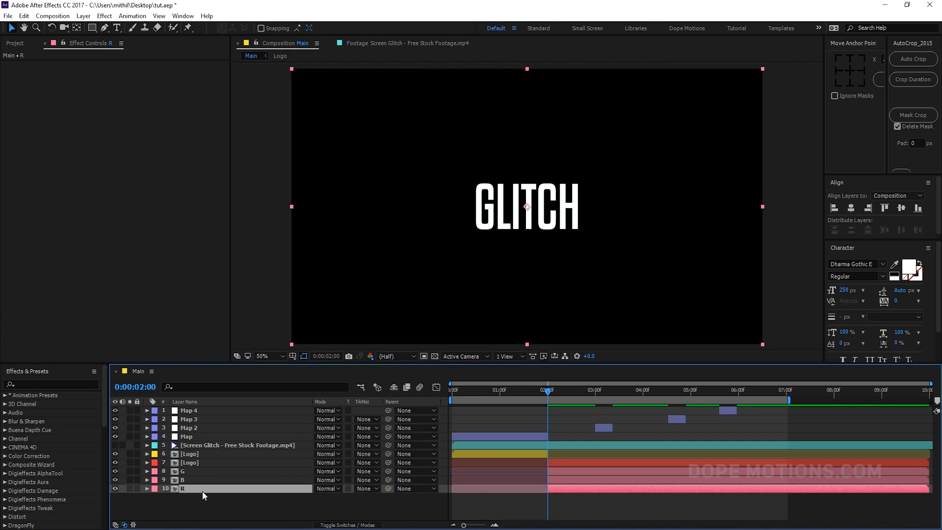
key("ctrl+v")
left_click(13, 159)
left_click(13, 155)
left_click(13, 205)
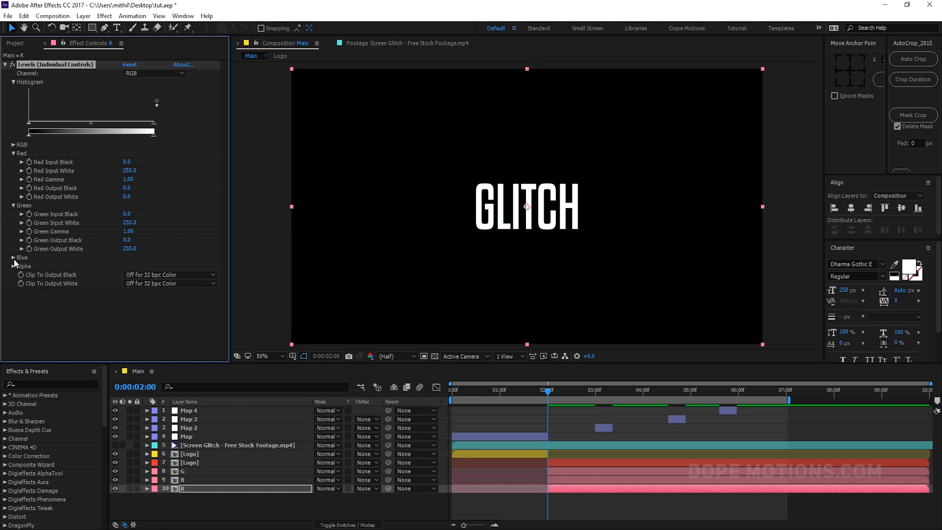
left_click(13, 258)
On layer R, set Red Output White to 255 and Green Output White to 0, and briefly solo the layer to check its colour
left_click(127, 196)
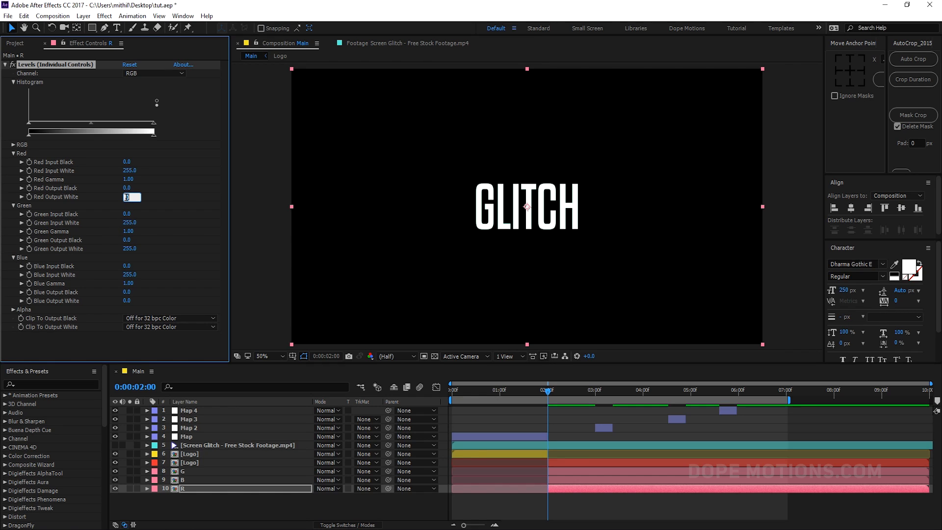
type("255")
left_click(182, 203)
left_click(127, 249)
type("0")
key("Return")
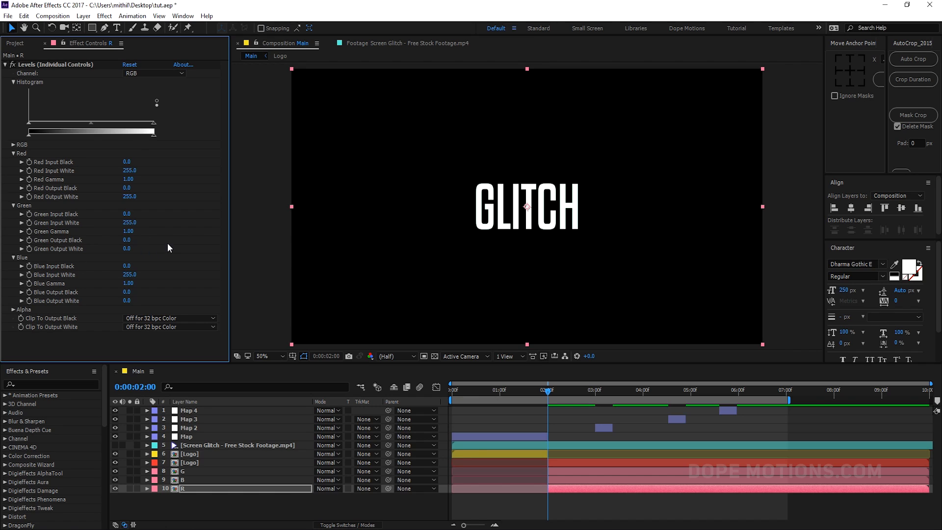
left_click(130, 488)
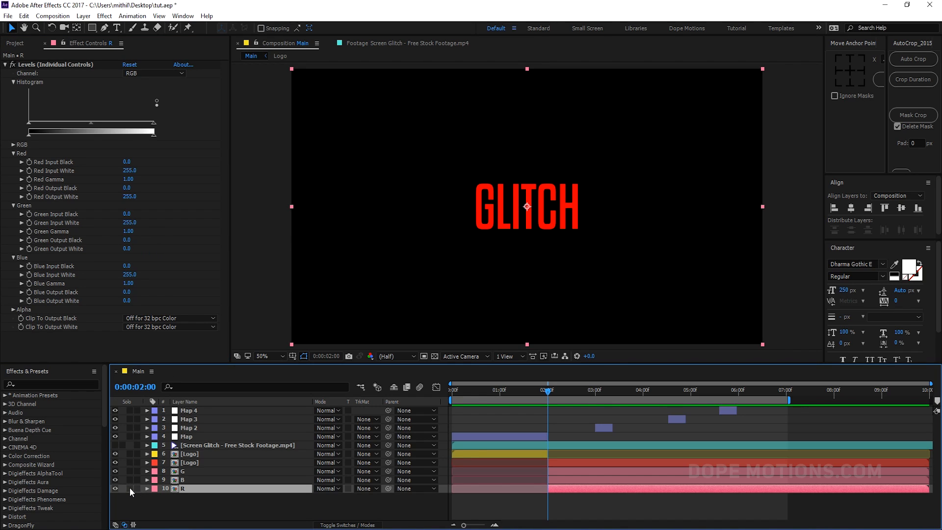
left_click(130, 488)
left_click(197, 510)
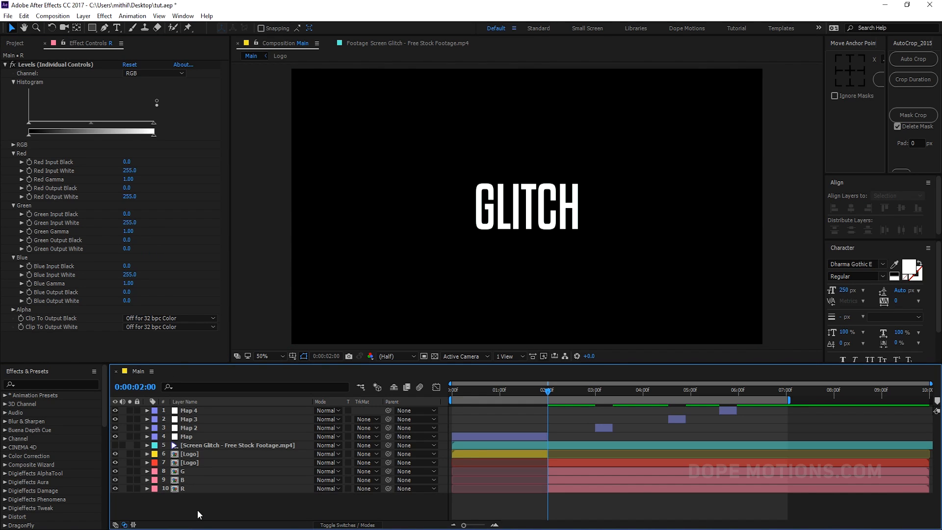
Set the blending mode of layers G and B to Screen
left_click(187, 482)
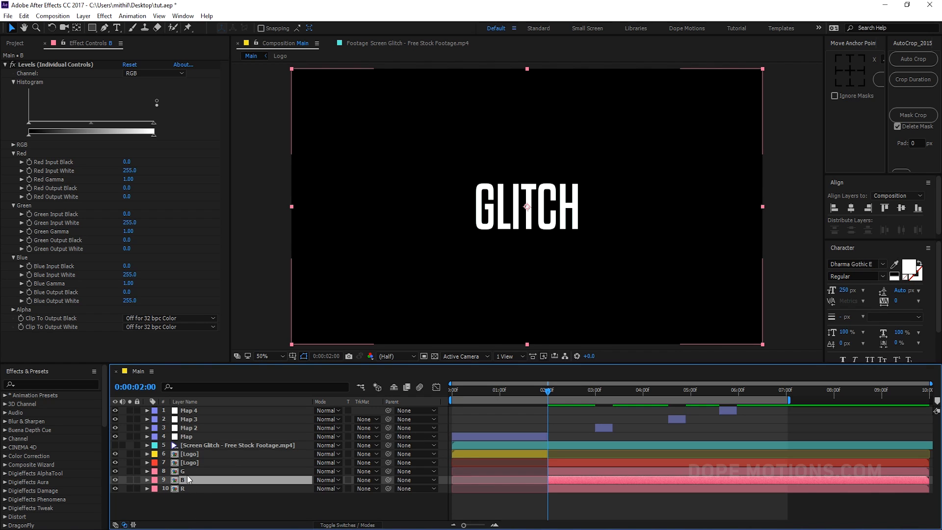
left_click(187, 472, "ctrl")
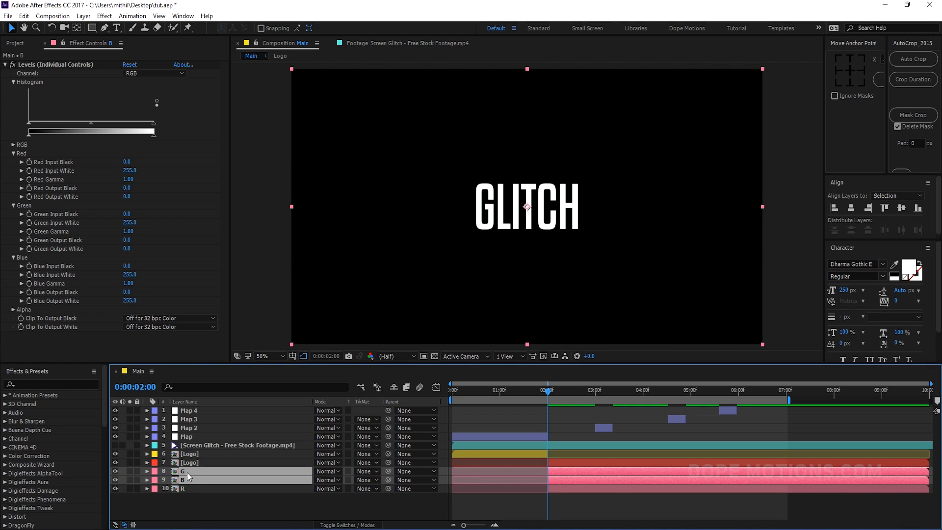
left_click(322, 471)
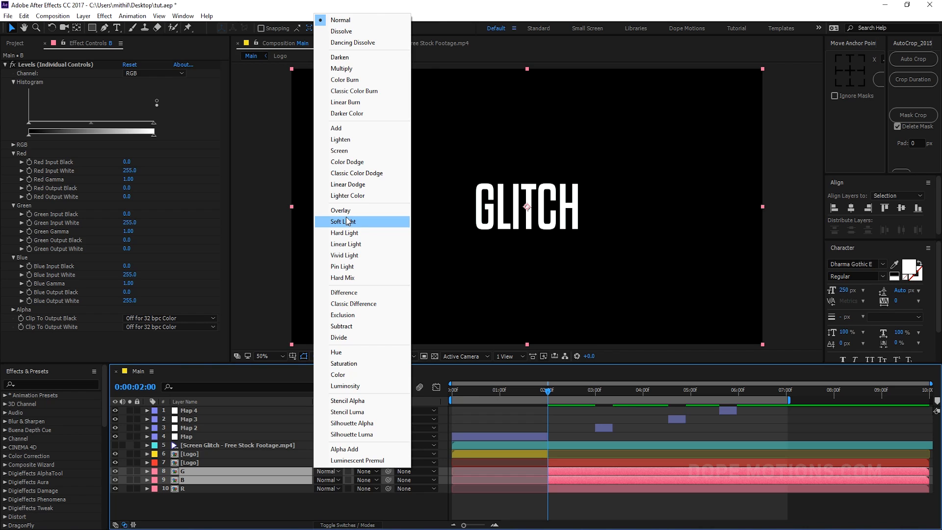
left_click(343, 151)
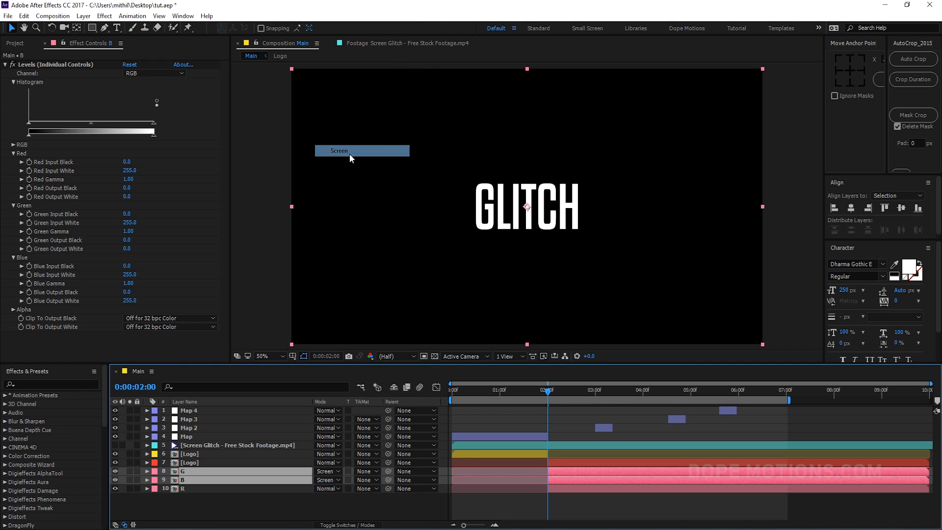
left_click(184, 487)
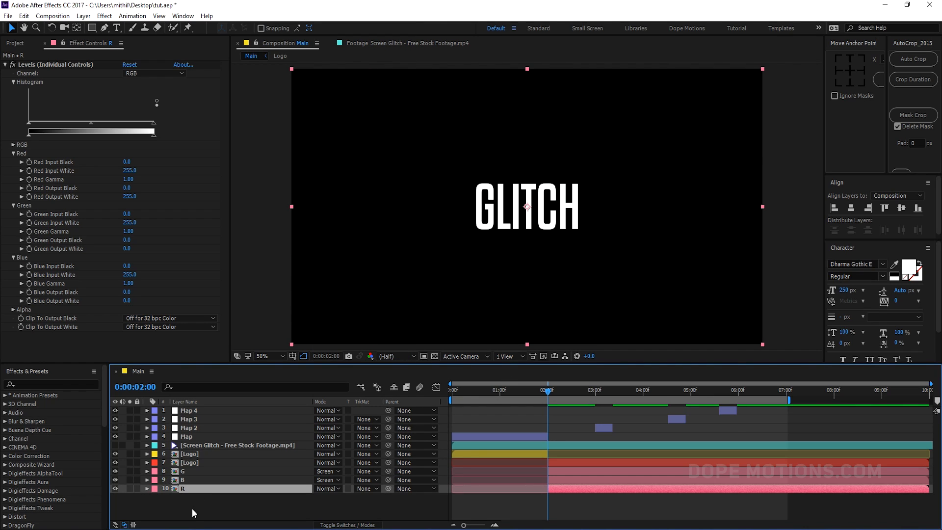
left_click(193, 508)
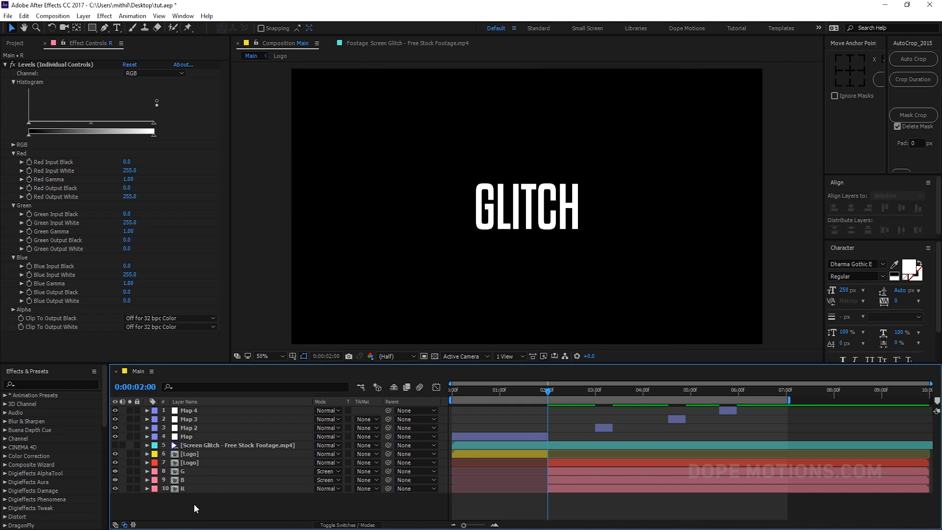
Add a null object to the Main composition and rename it Glitch
right_click(193, 505)
mouse_move(295, 392)
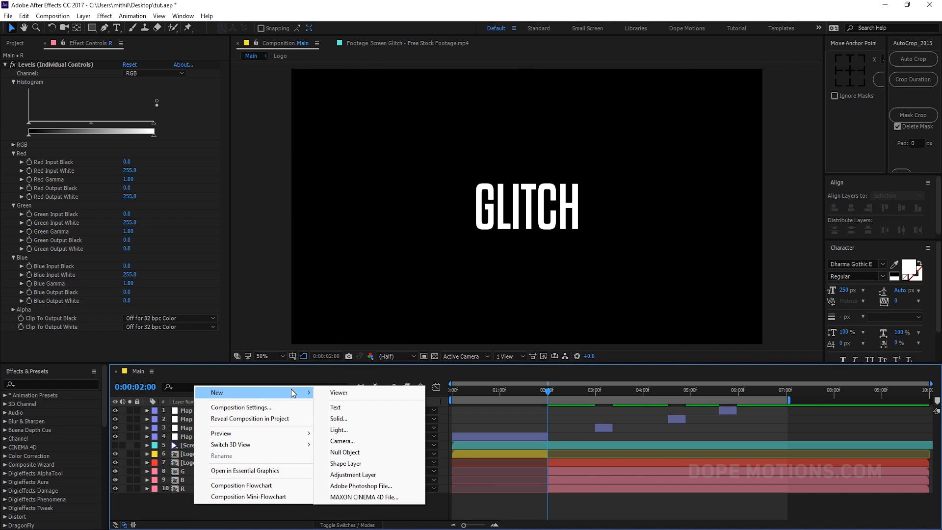
left_click(355, 452)
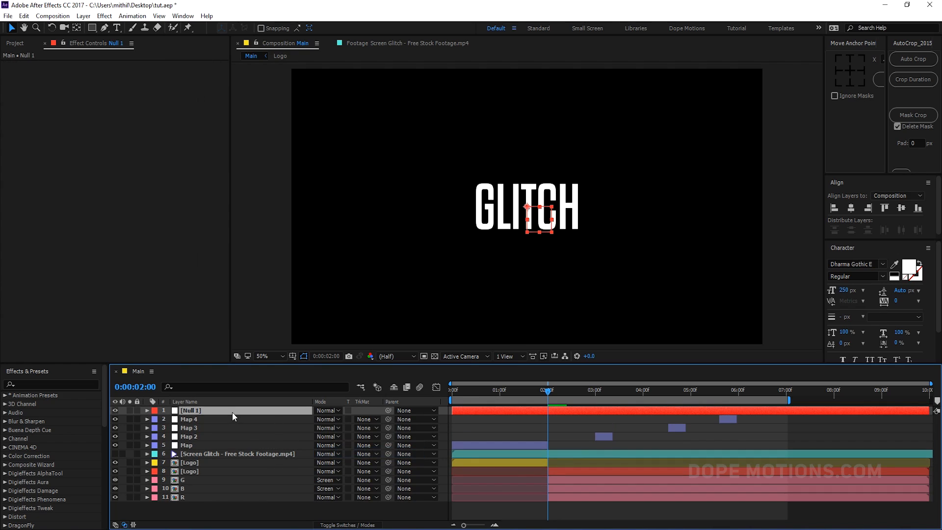
key("Return")
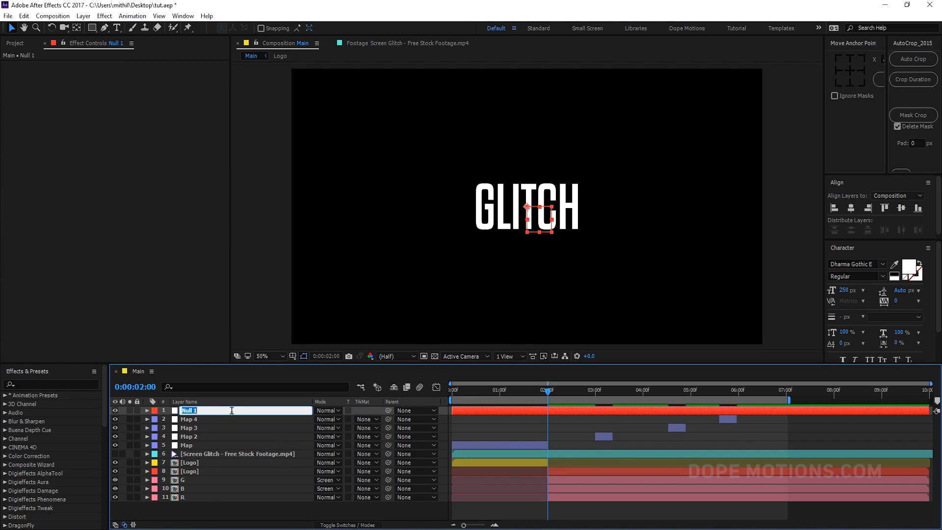
type("Glitch")
left_click(195, 505)
Apply the Slider Control effect to the Glitch null
left_click(193, 411)
key("ctrl+space")
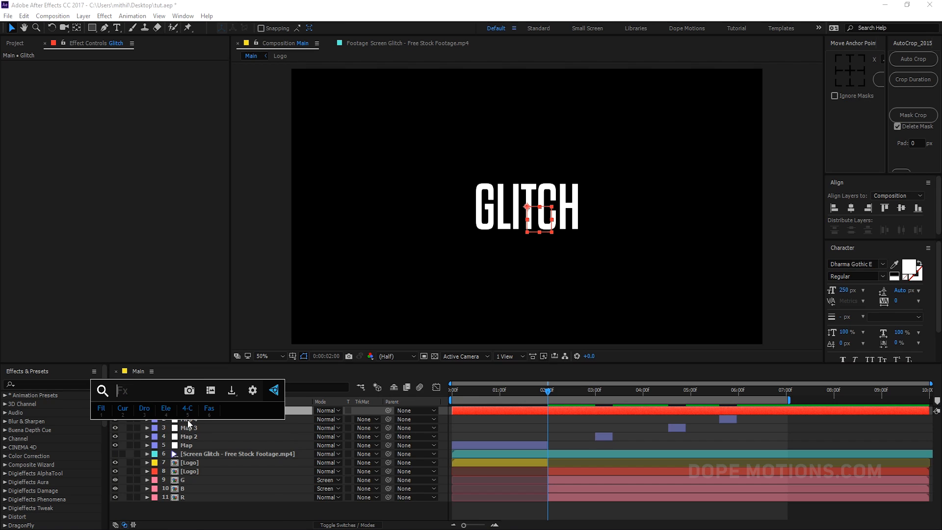
type("sli")
left_click(187, 419)
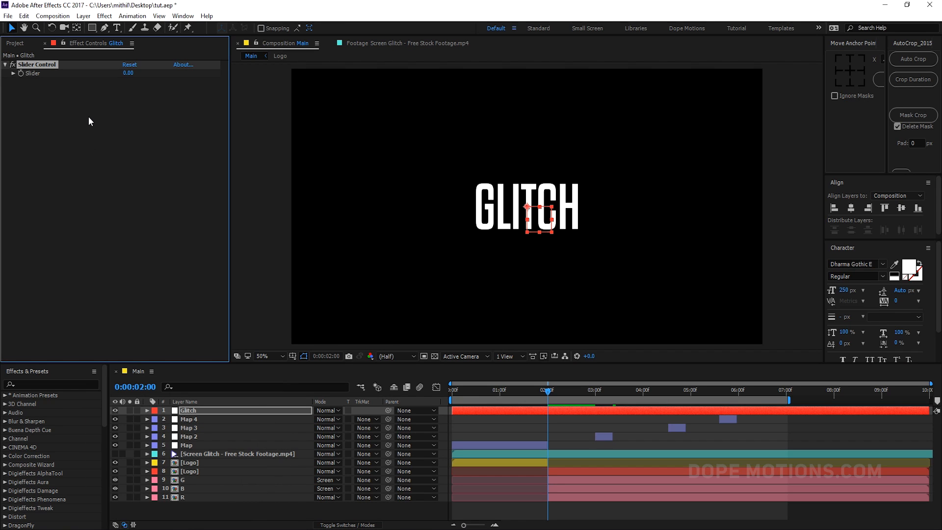
Add a wiggle expression to layer R's Position with frequency 10 and its amplitude linked to the Glitch null's slider, keeping the null's effect controls locked
left_click(187, 497)
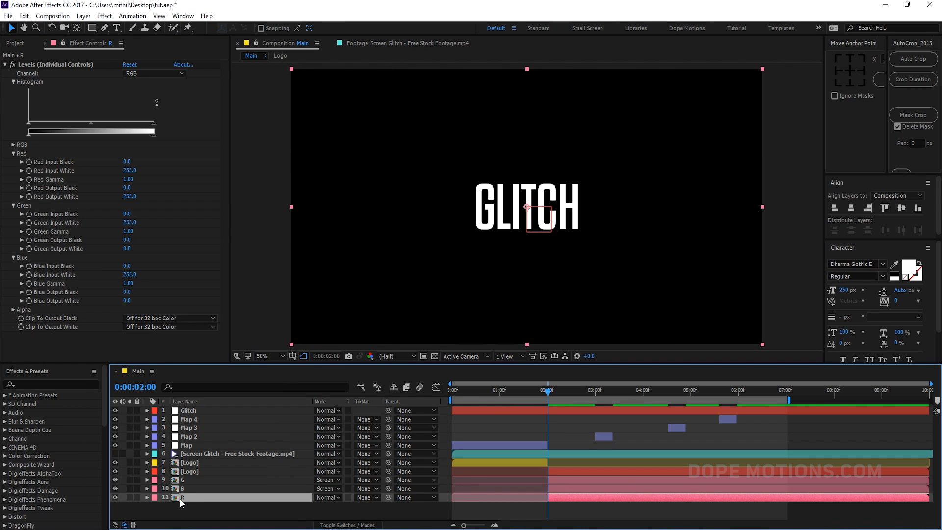
key("p")
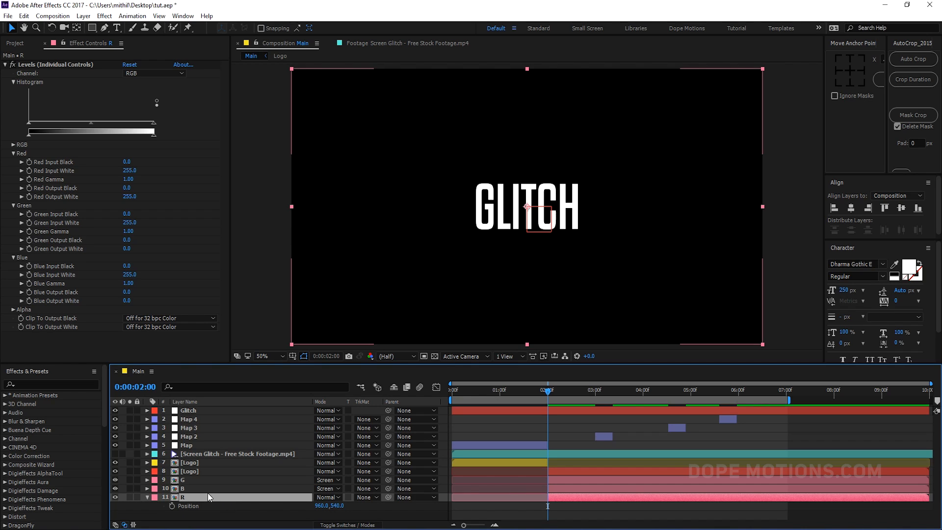
left_click(195, 410)
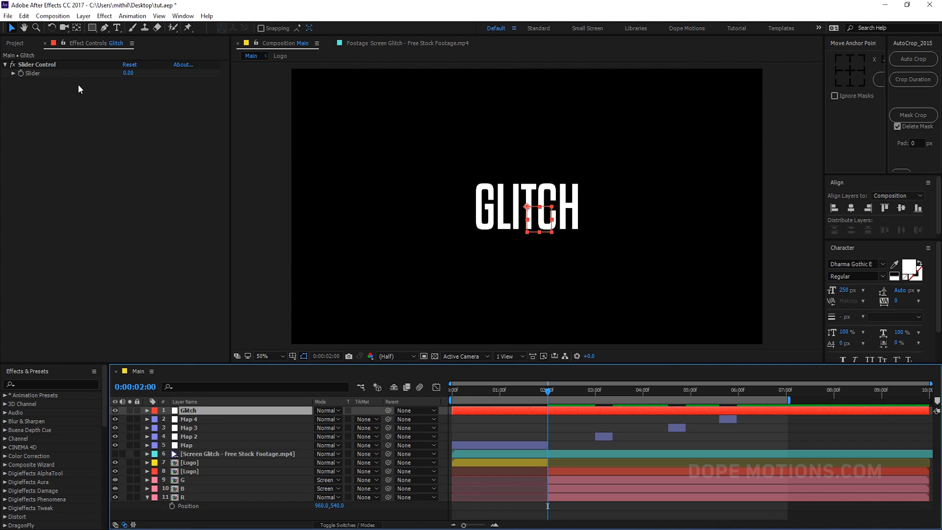
left_click(63, 43)
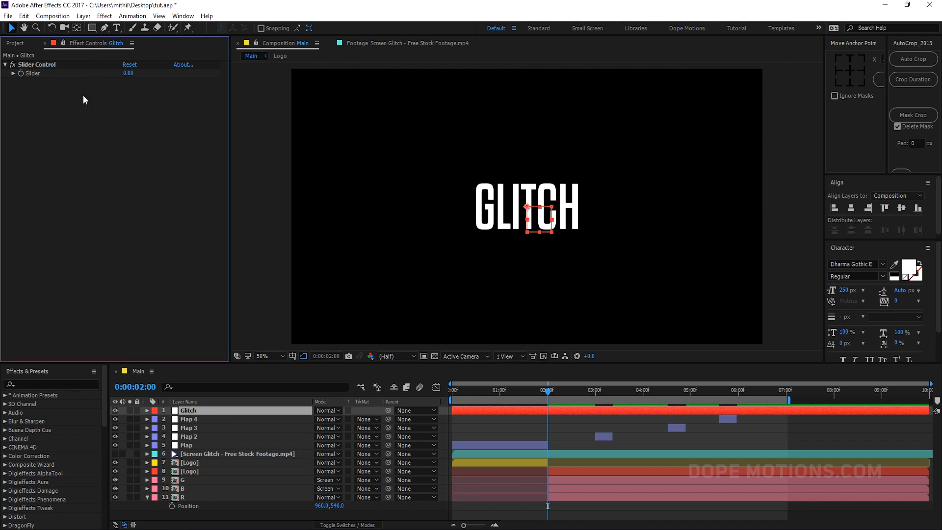
left_click(173, 506, "alt")
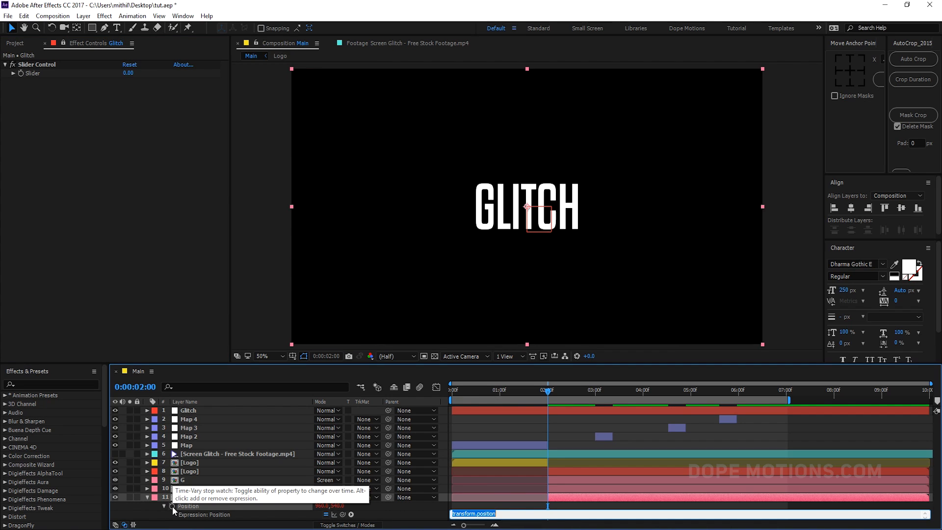
type("w")
type("iggle(10,")
left_click_drag(342, 514, 40, 72)
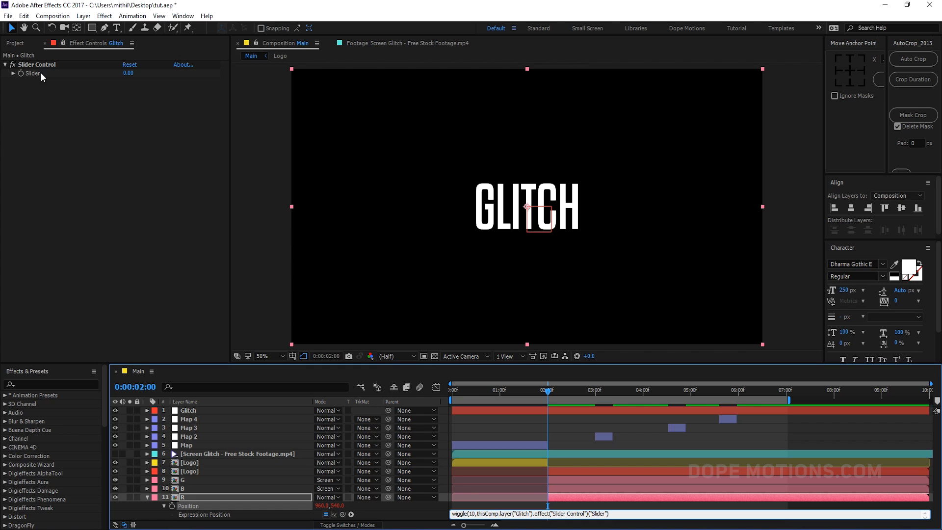
type(")")
left_click(411, 511)
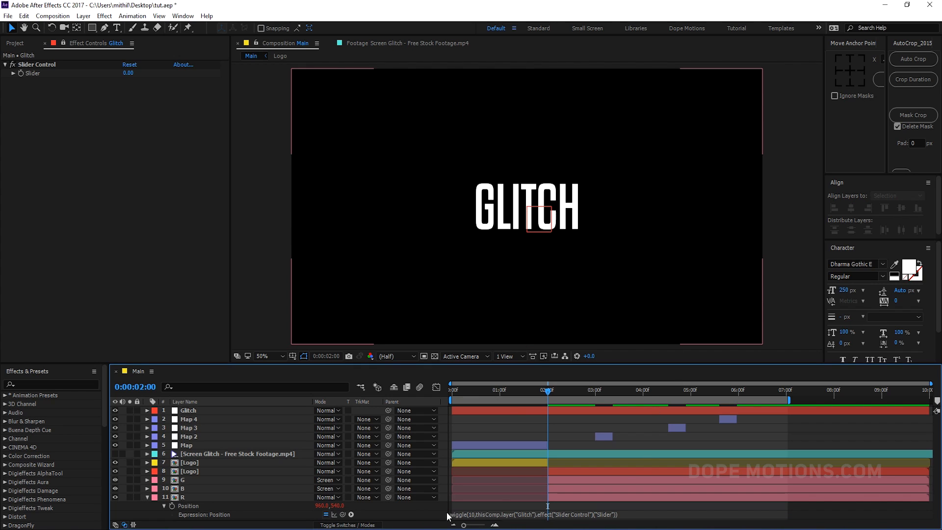
Set the Glitch null's slider to 47 and check the red offset on frames within the Map 2 burst
left_click_drag(555, 388, 612, 399)
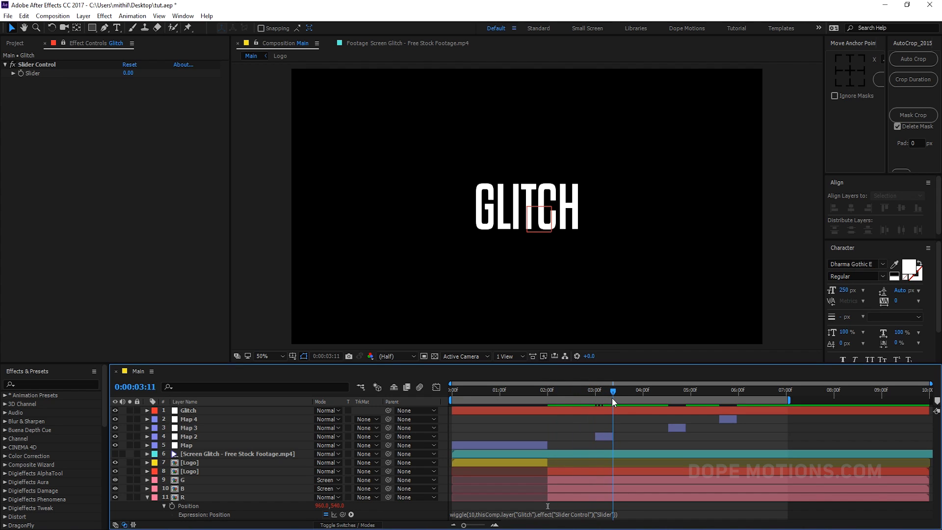
left_click_drag(129, 78, 151, 74)
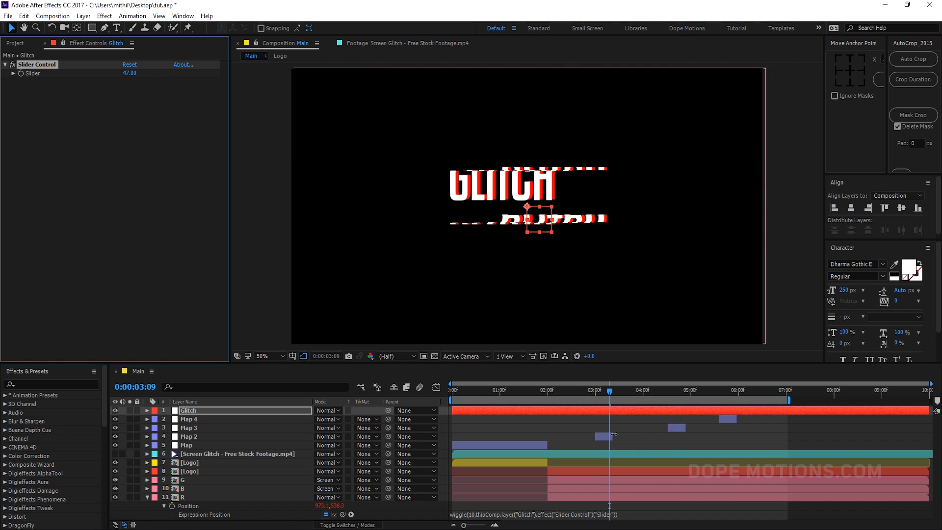
left_click(607, 392)
key("Page_Up")
Copy the wiggle expression from layer R's Position to the Position properties of layers B and G
left_click_drag(256, 364, 257, 295)
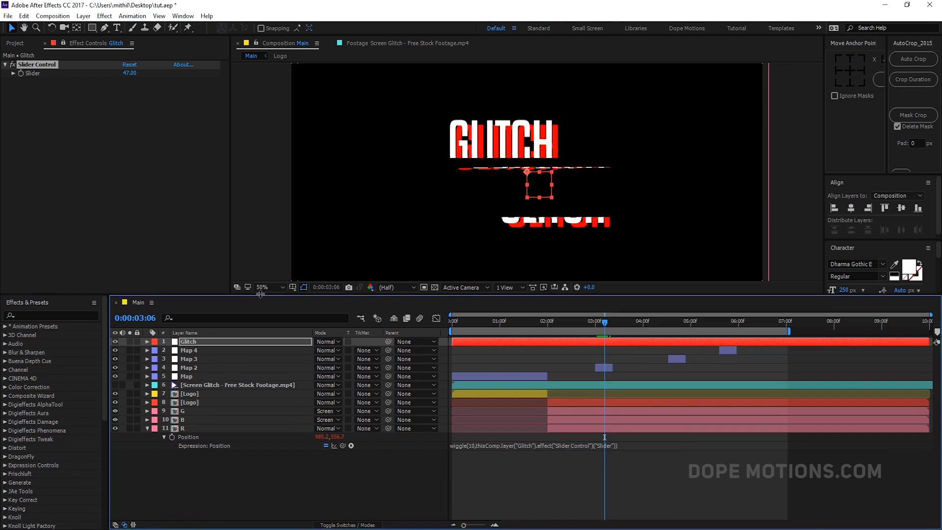
left_click(511, 443)
key("ctrl+c")
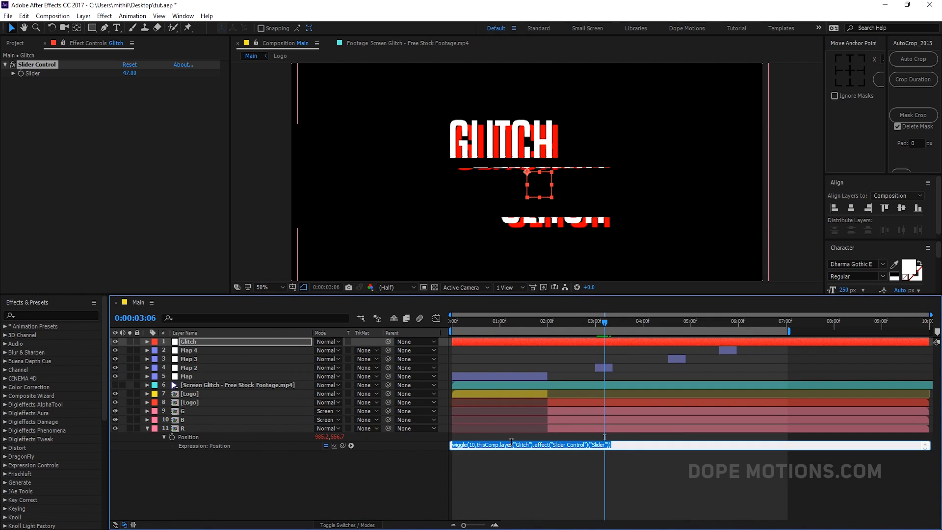
left_click(191, 417)
left_click(186, 411, "shift")
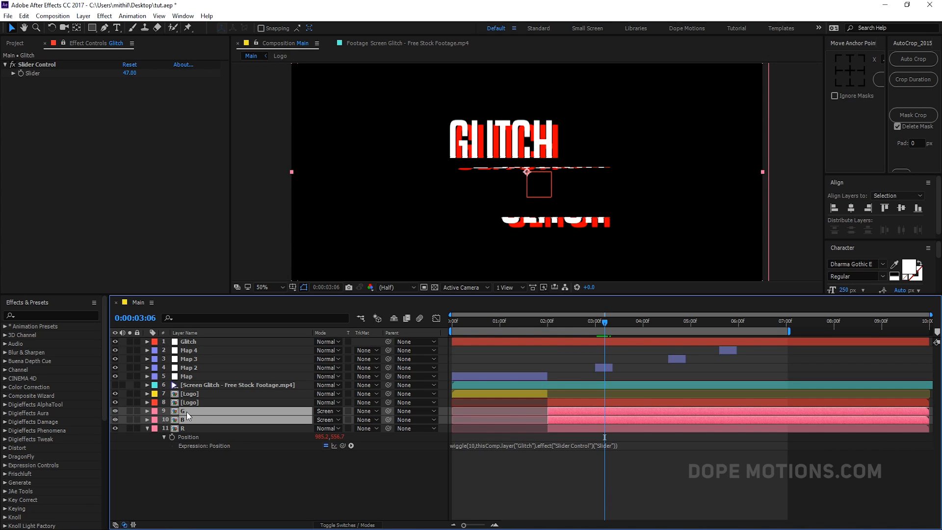
key("p")
left_click(179, 491)
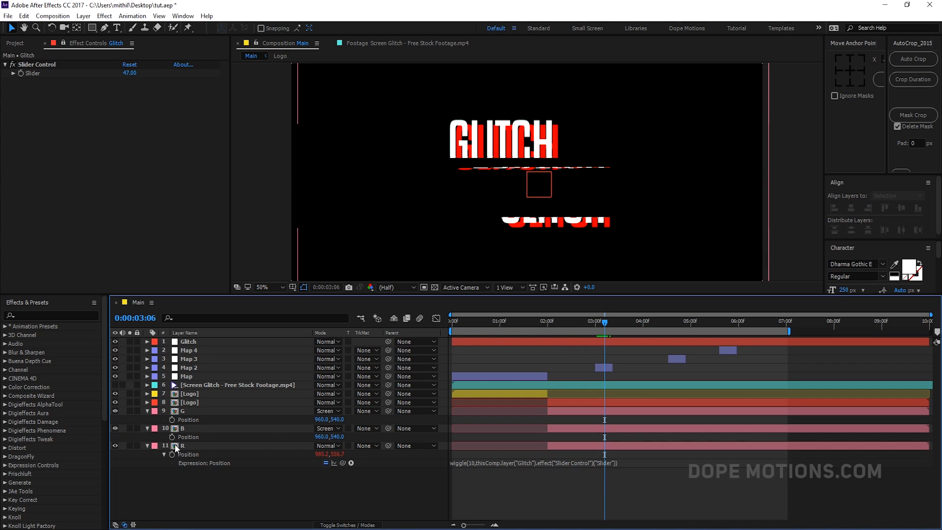
left_click(173, 437, "alt")
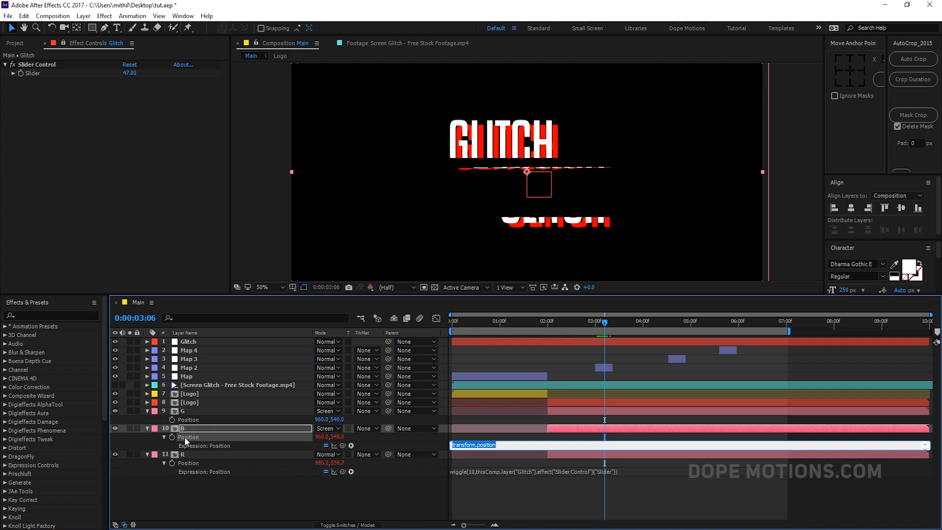
key("ctrl+v")
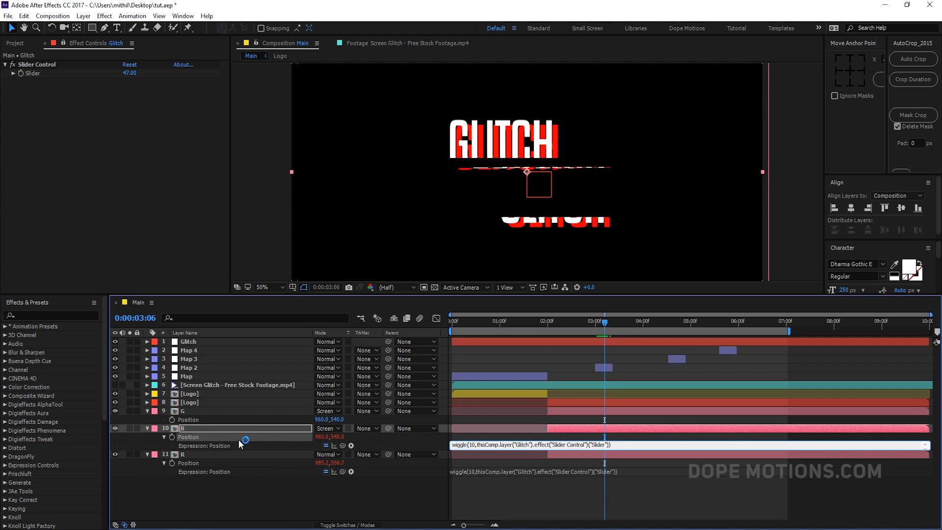
left_click(172, 419, "alt")
key("ctrl+v")
left_click(622, 512)
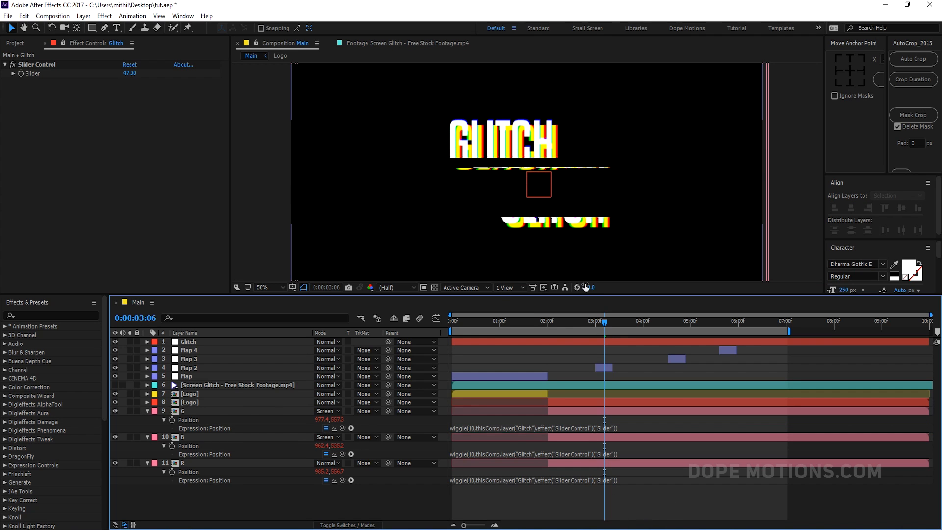
At 0:00:03:04, unlock the effect controls and set Map 2's Max Vertical Displacement to 42
left_click(598, 321)
left_click_drag(600, 324, 602, 325)
left_click(610, 368)
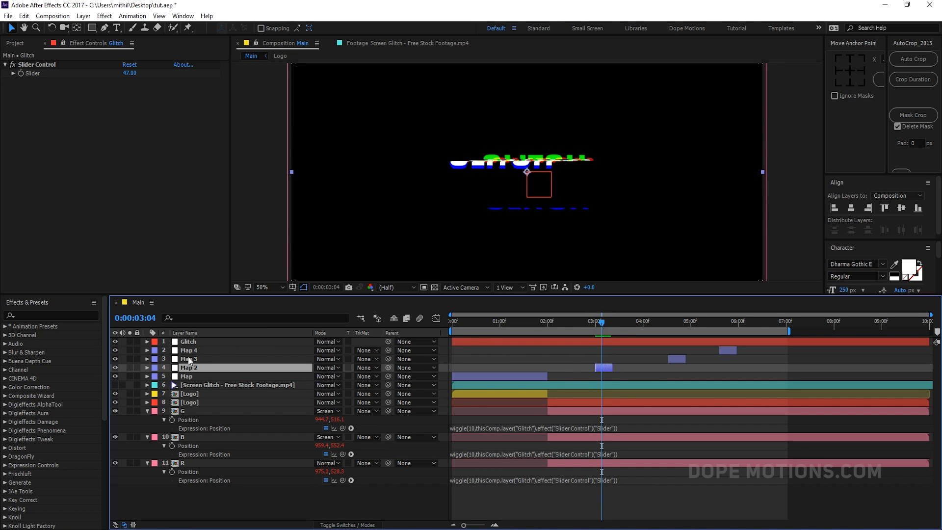
left_click(62, 44)
left_click_drag(129, 108, 159, 99)
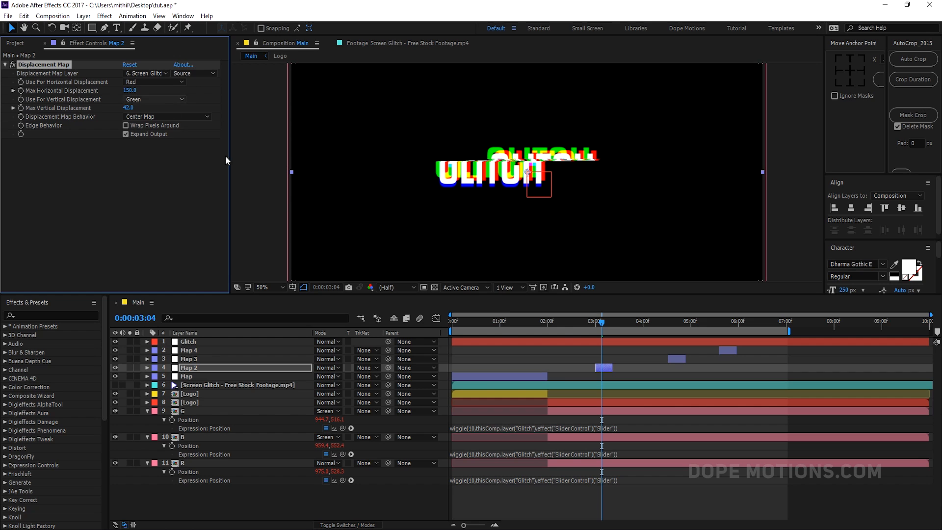
Select all layers in the Main timeline, collapse their expanded Position expressions and clear the selection
left_click(595, 323)
left_click_drag(596, 328, 556, 330)
key("ctrl+a")
key("u")
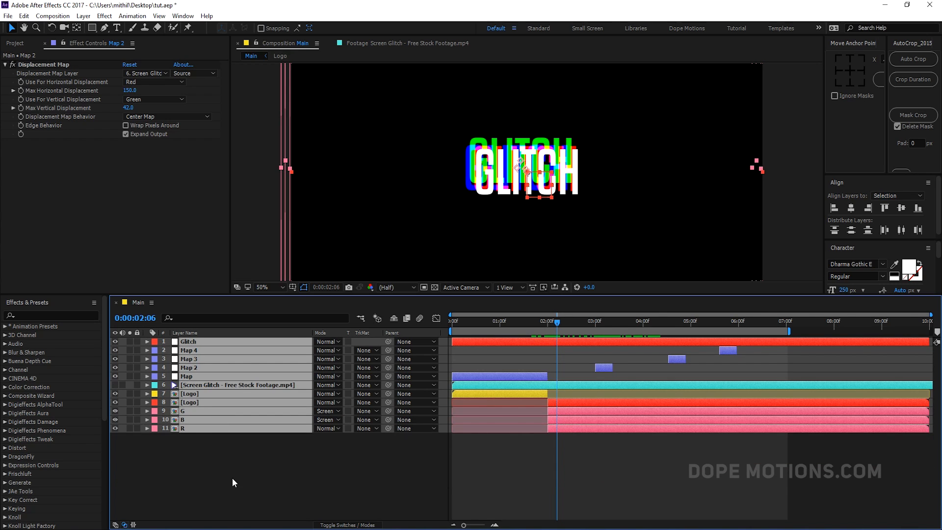
left_click(233, 480)
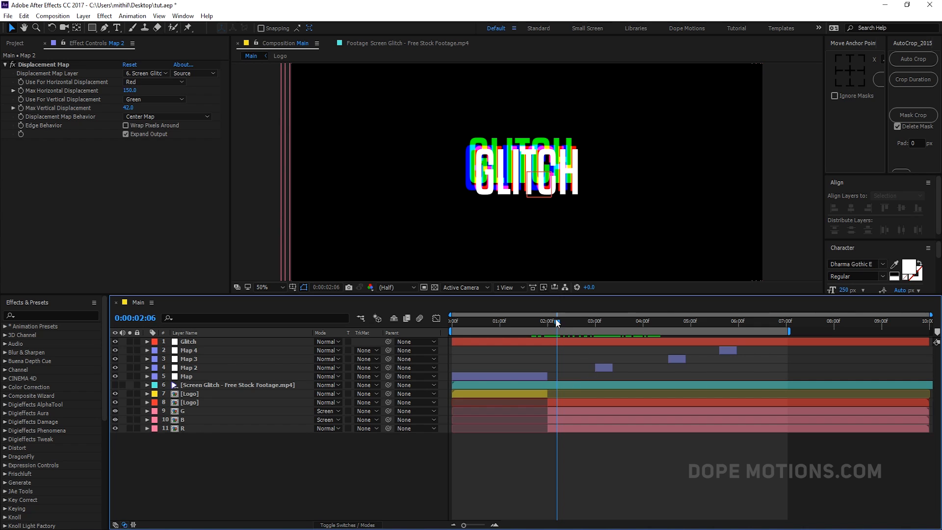
At 0:00:03:00, set the Glitch null's slider to 0, keyframe it and reveal the keyframed property in the timeline
left_click_drag(561, 324, 607, 327)
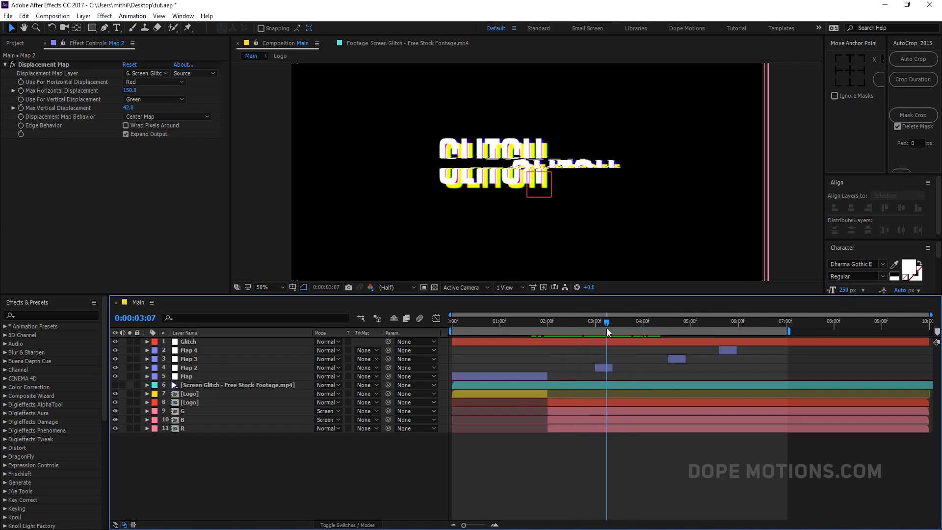
left_click(199, 342)
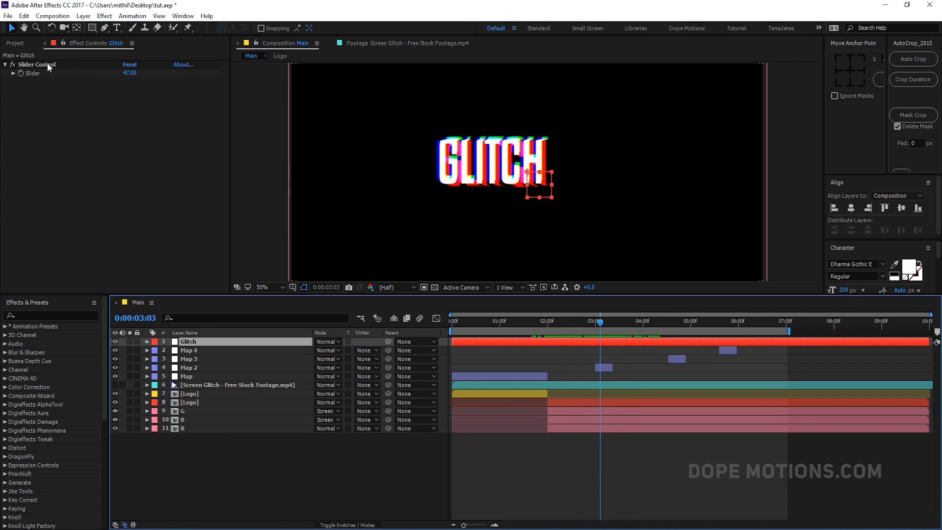
scroll(623, 384, "up", 3, "alt")
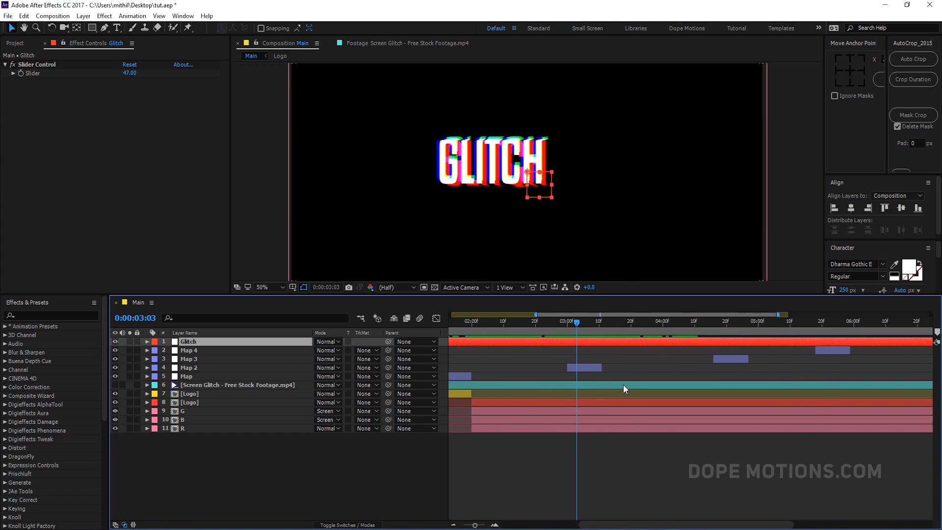
left_click_drag(578, 325, 567, 328)
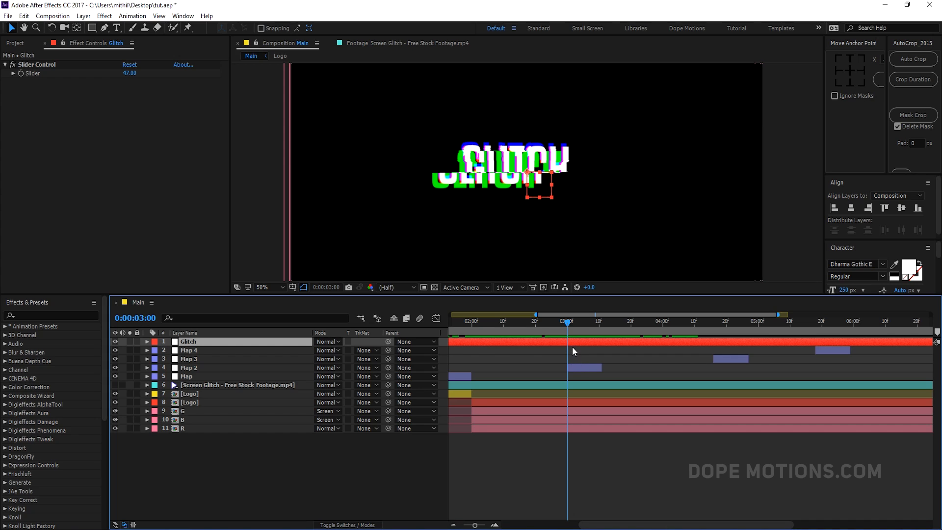
left_click(130, 73)
type("0")
key("Return")
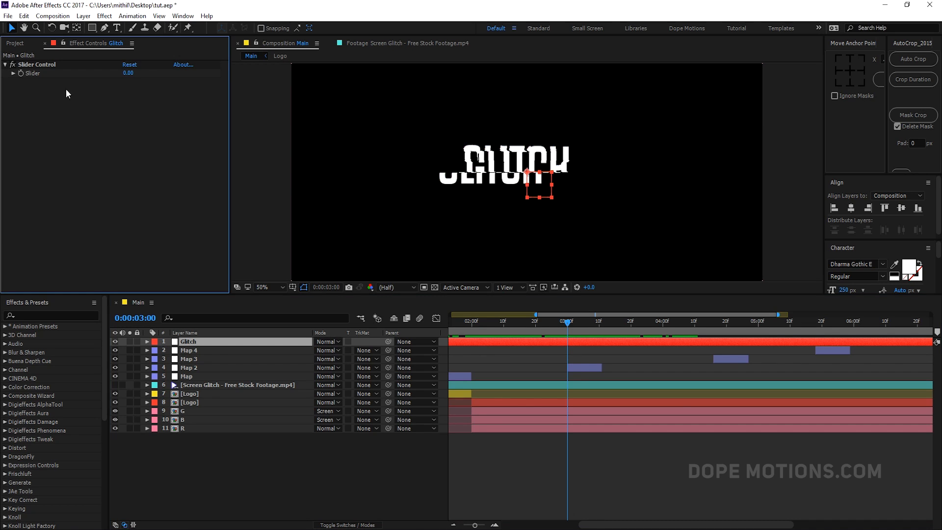
left_click(21, 73)
key("u")
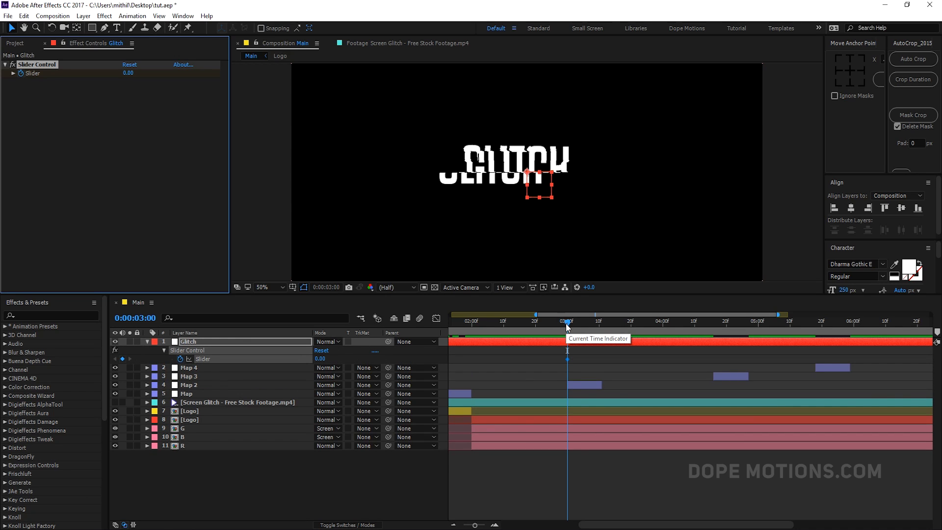
Keyframe the Glitch null's slider at 30 one frame on, at 0:00:03:01, and compare the two frames
left_click(320, 358)
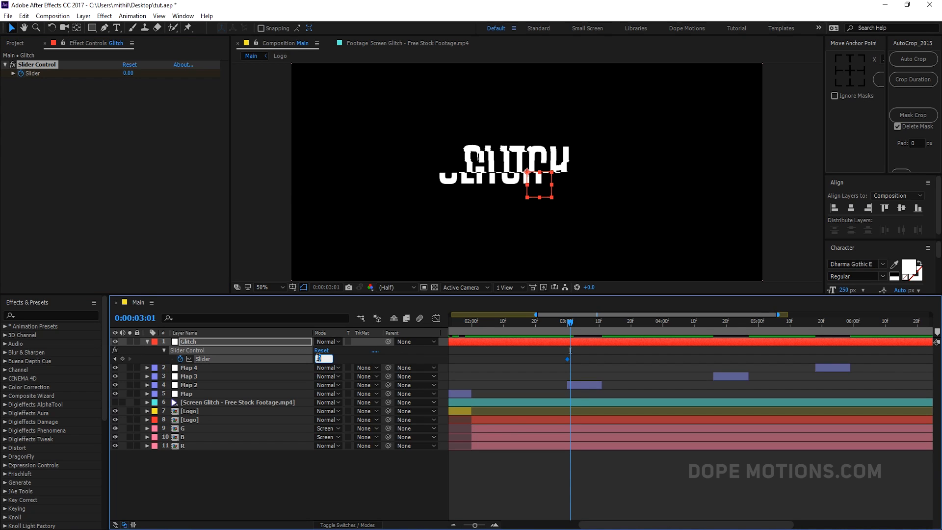
left_click(369, 359)
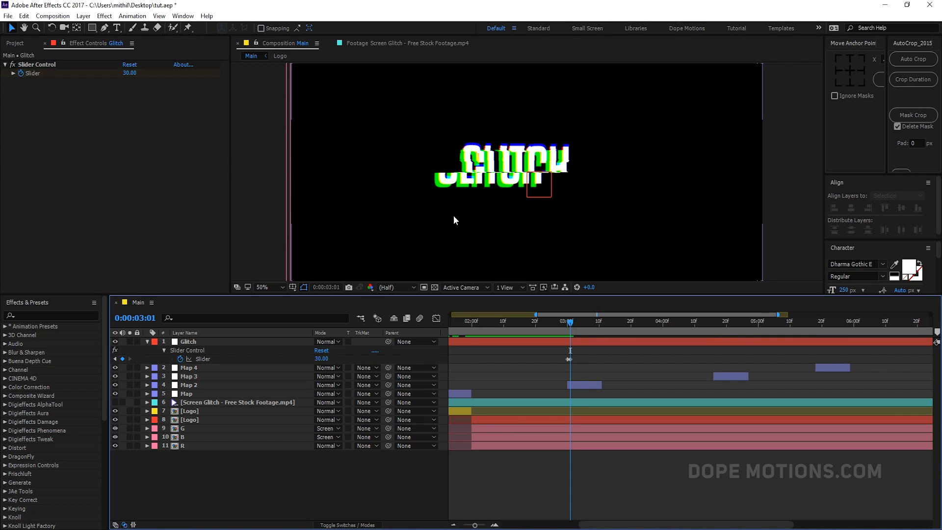
mouse_move(571, 325)
left_mouse_down()
mouse_move(586, 322)
mouse_move(570, 320)
left_mouse_up()
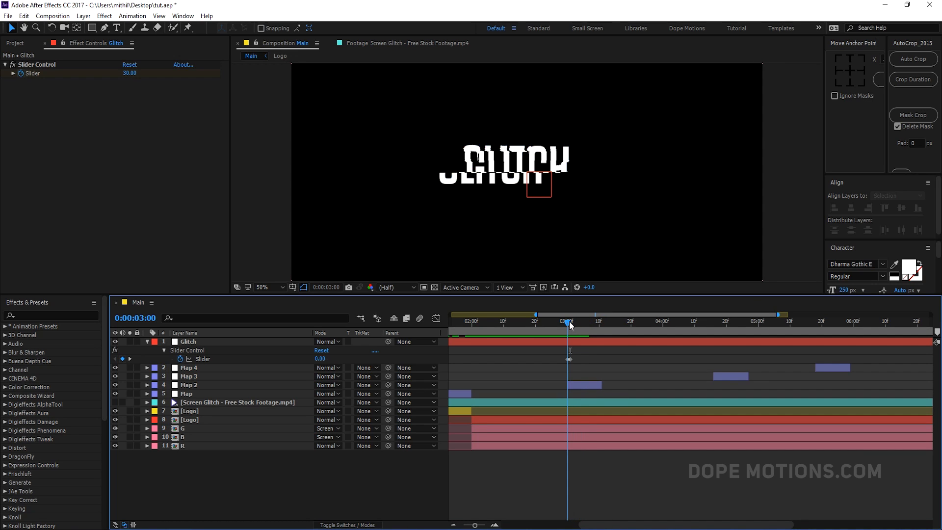
Copy both slider keyframes to 0:00:03:10 and time-reverse them so the colour split ends with the Map 2 burst
left_click(568, 359)
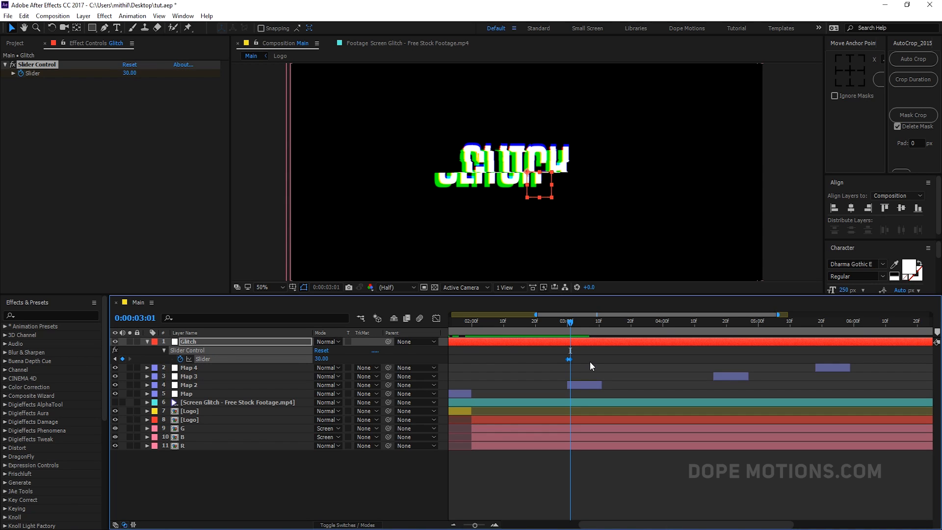
scroll(591, 358, "up", 2)
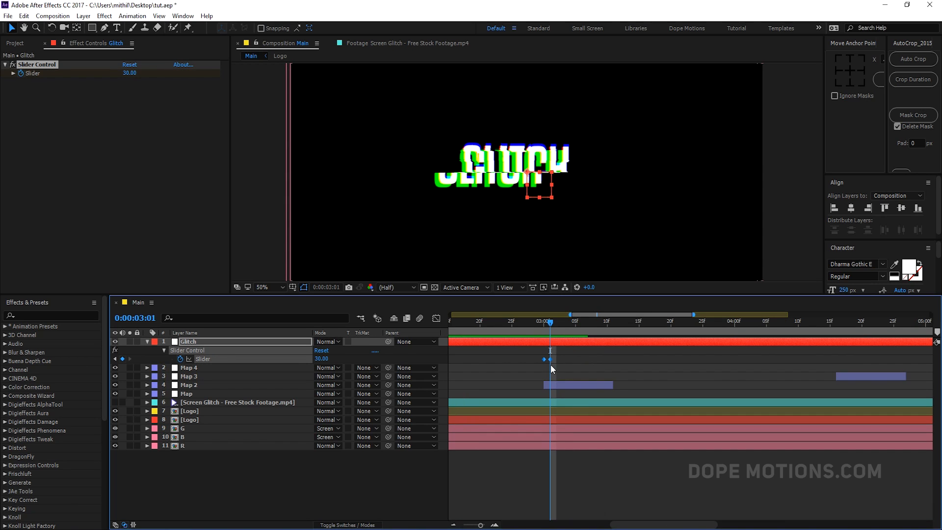
left_click(605, 324)
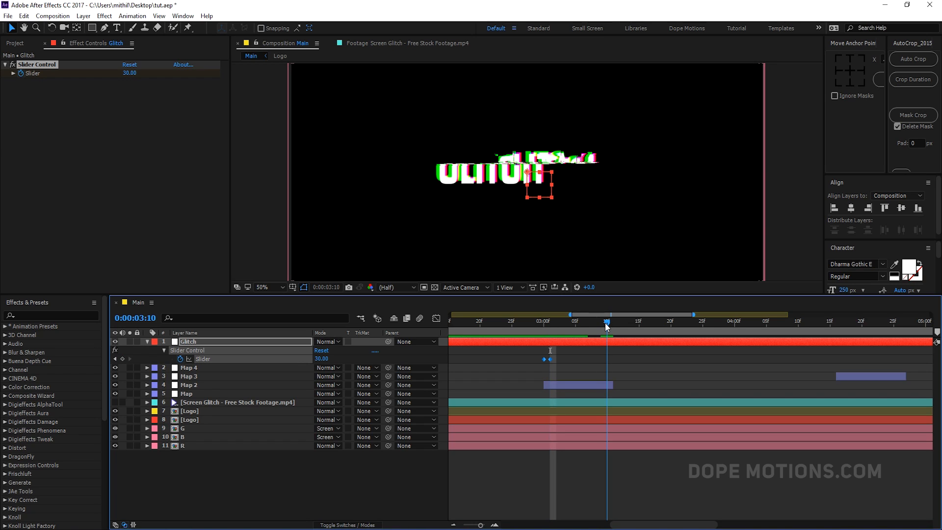
key("ctrl+v")
right_click(613, 358)
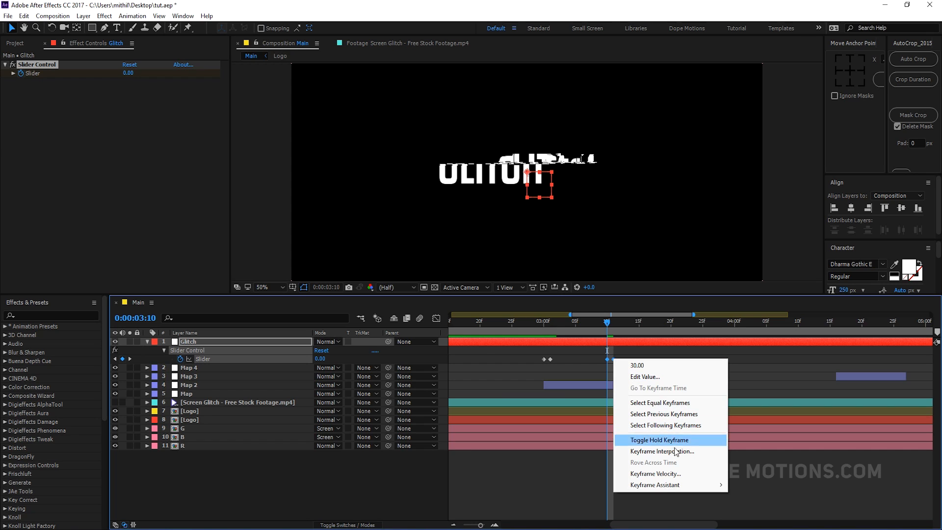
mouse_move(686, 485)
left_click(749, 486)
mouse_move(606, 324)
left_mouse_down()
mouse_move(617, 327)
mouse_move(512, 321)
mouse_move(613, 323)
left_mouse_up()
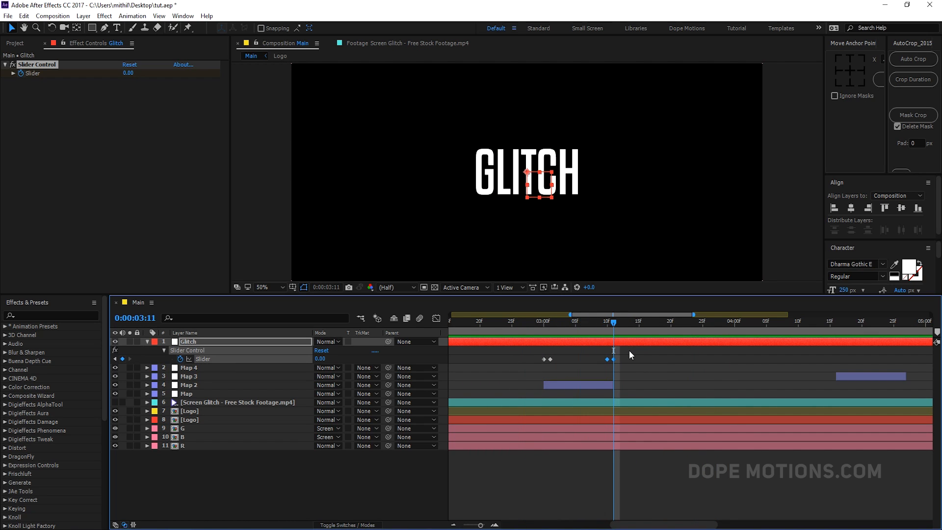
Copy the four slider keyframes to the start of Map 3 and to the start of Map 4 at 0:00:05:18
left_click_drag(624, 354, 533, 367)
left_click(837, 322)
key("ctrl+v")
left_click_drag(616, 523, 706, 523)
left_click(628, 319)
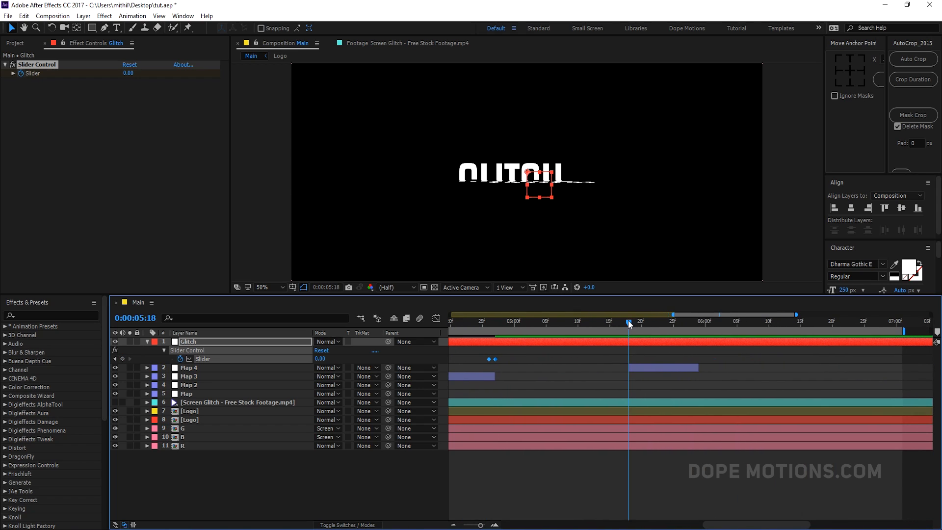
left_click(638, 343)
key("ctrl+v")
left_click(693, 377)
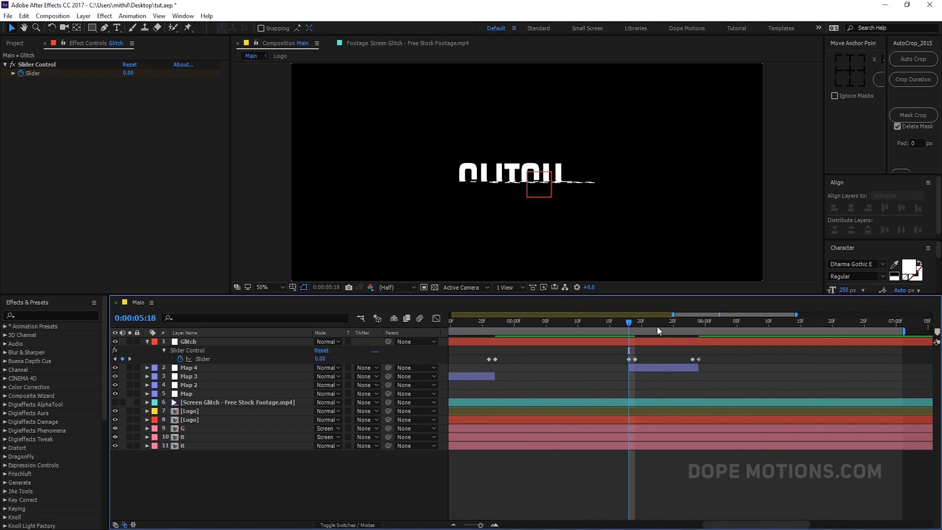
left_click_drag(630, 323, 698, 322)
scroll(542, 364, "down", 8)
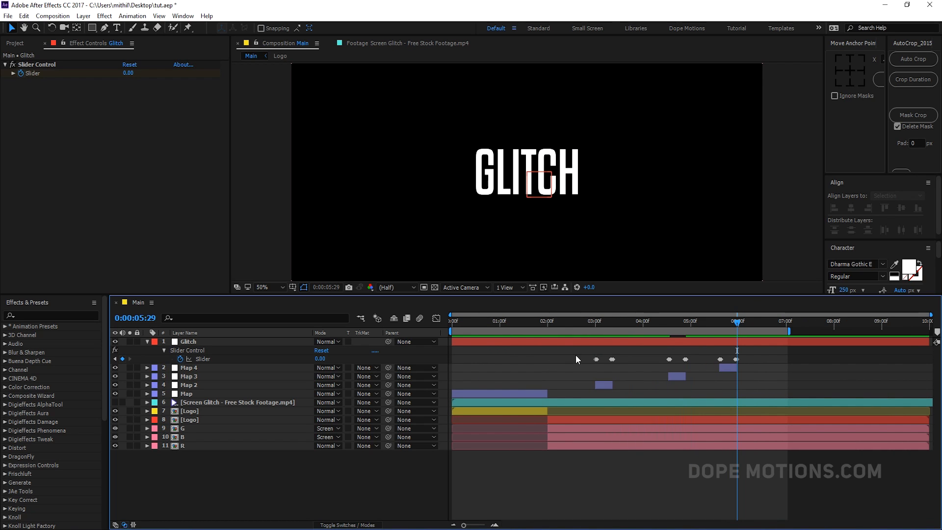
Collapse the Glitch null's properties and examine the colour-split glitch on frames within the Map 2 burst
left_click_drag(543, 319, 569, 340)
left_click(604, 386)
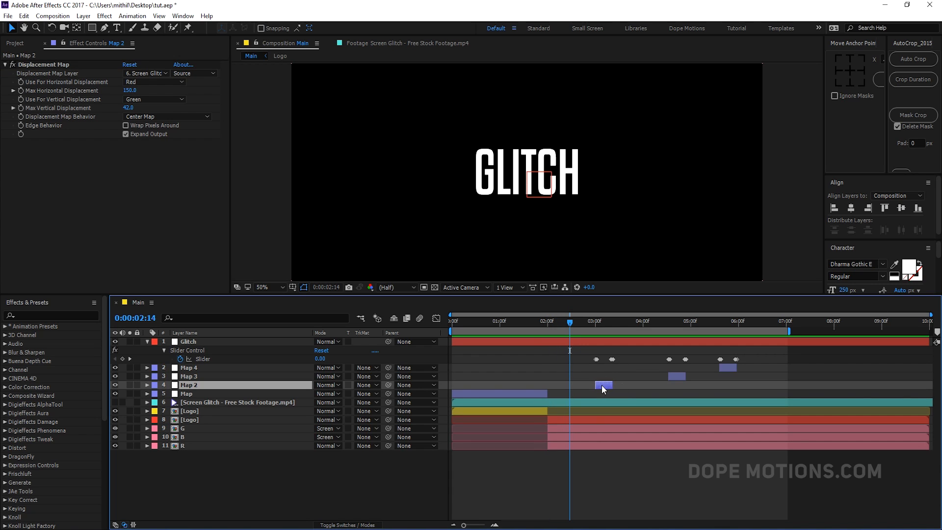
left_click(147, 342)
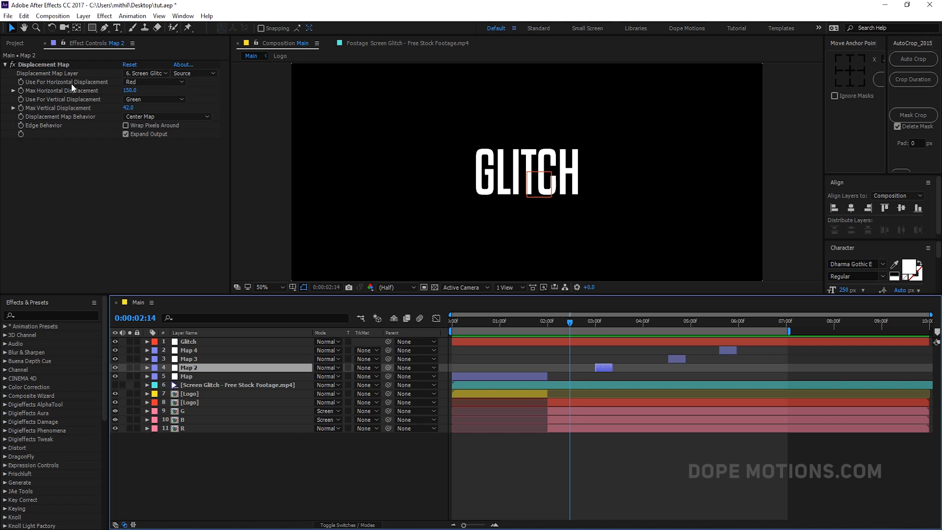
mouse_move(591, 328)
left_mouse_down()
mouse_move(684, 331)
mouse_move(607, 325)
left_mouse_up()
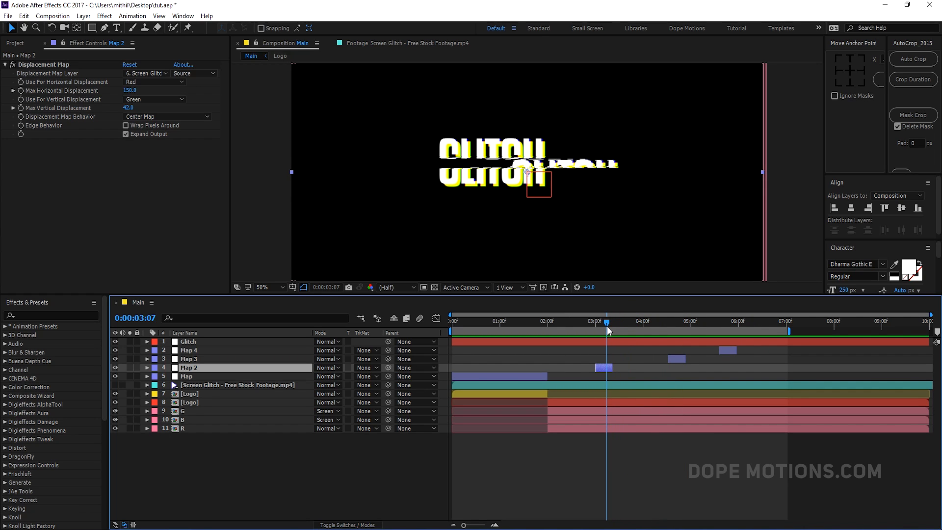
Delete the Map layer that covers the first two seconds of the composition
left_click_drag(613, 325, 515, 323)
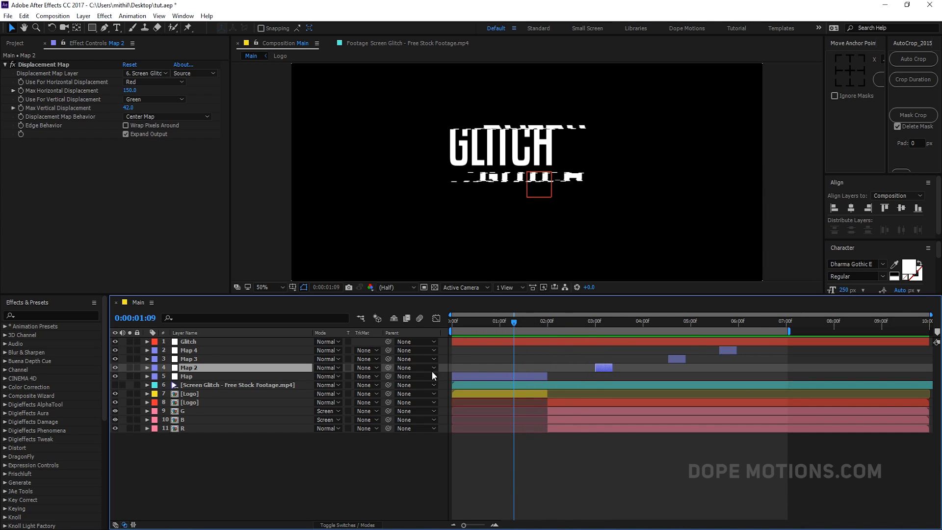
left_click(504, 376)
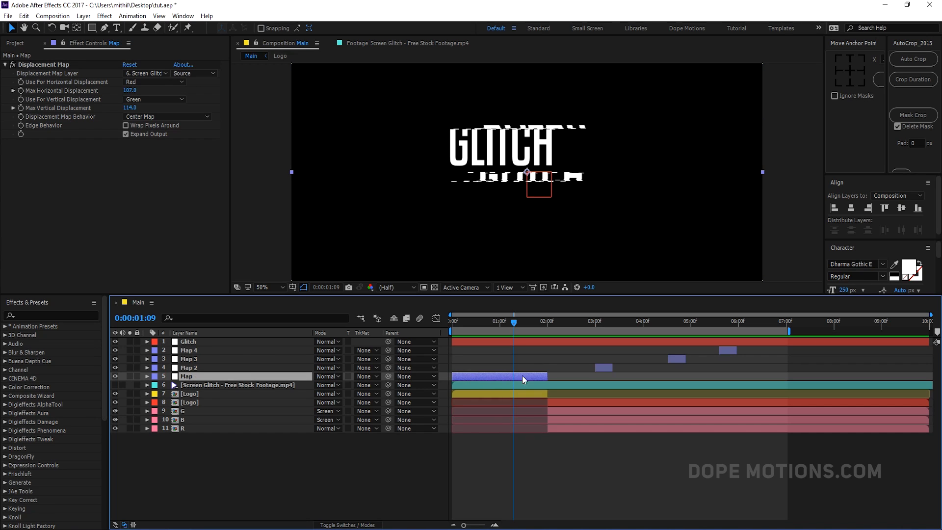
key("Delete")
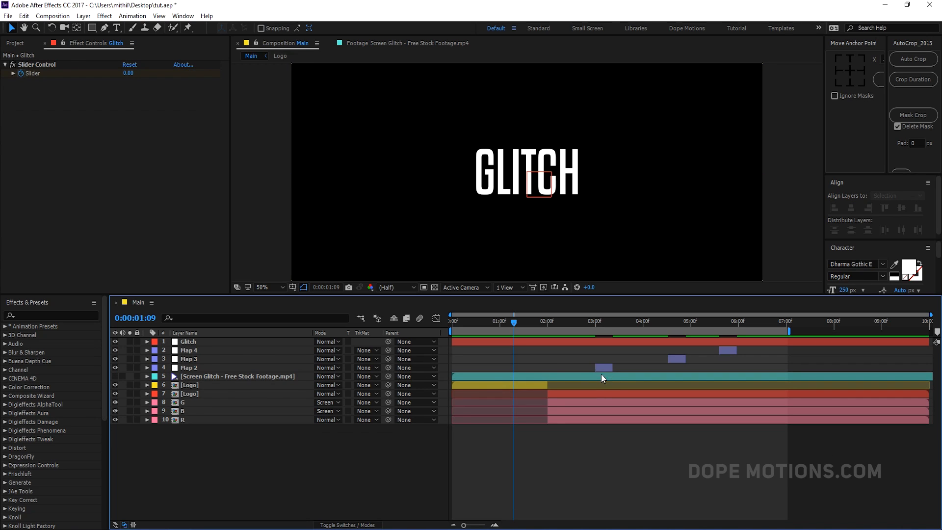
Set the yellow Logo layer's track matte to Luma from the Screen Glitch footage and check an earlier frame
left_click(191, 386)
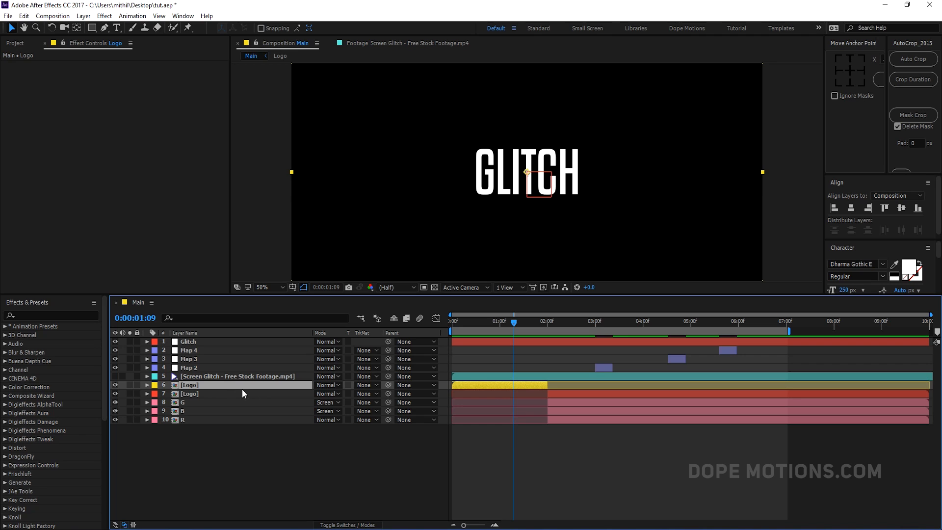
left_click(372, 386)
left_click(385, 428)
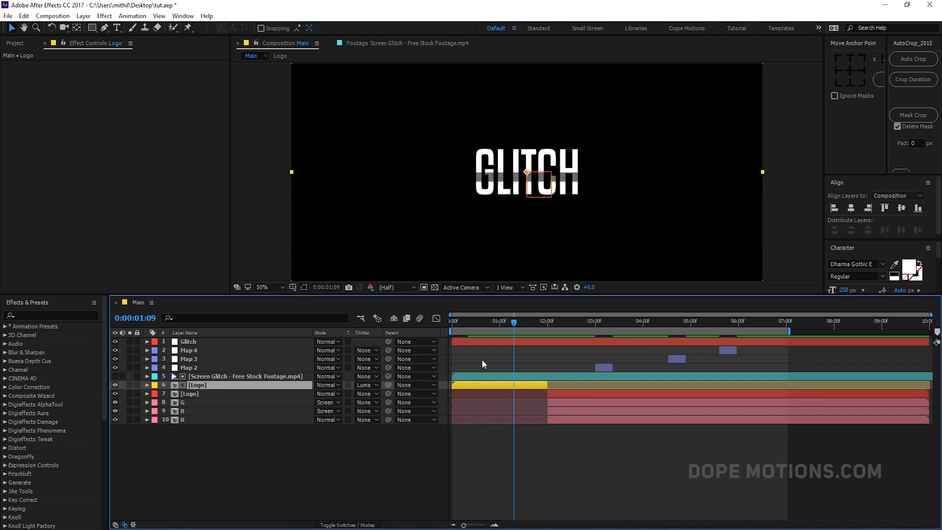
left_click_drag(496, 323, 475, 344)
Shift the Screen Glitch footage layer to start at 0:00:00:15 and check the remaining glitch bursts
left_click(204, 377)
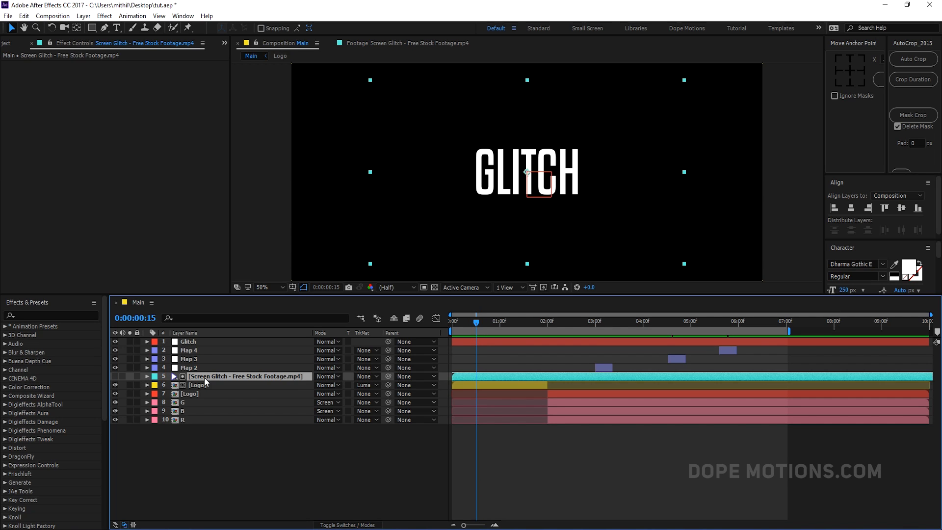
left_click(493, 395)
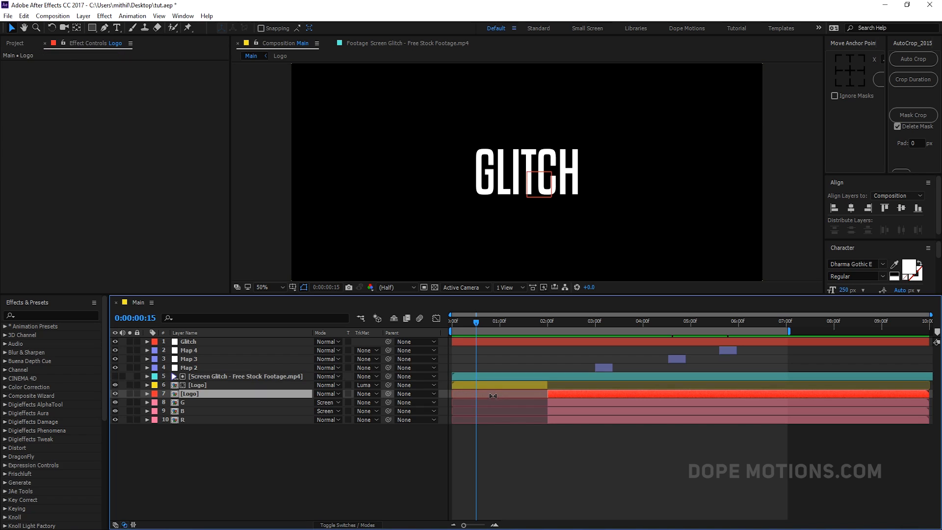
left_click_drag(484, 377, 508, 376)
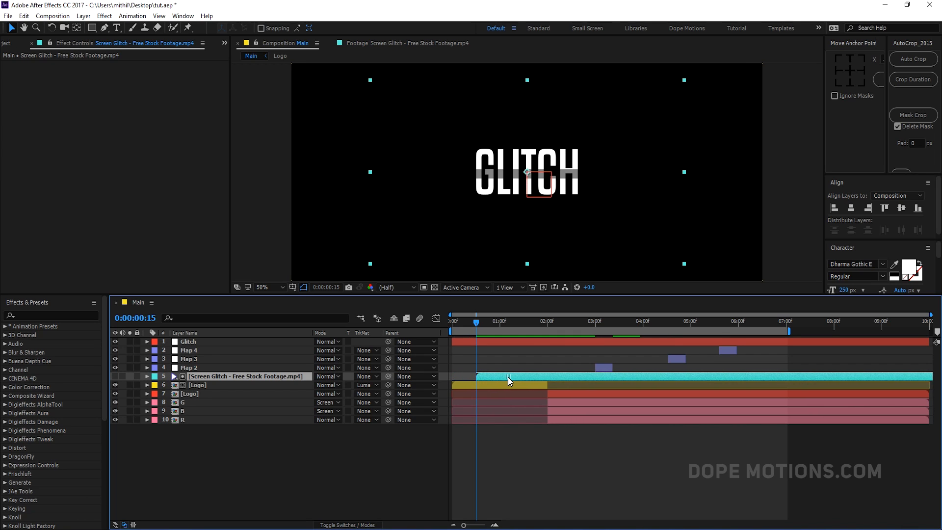
left_click_drag(476, 323, 742, 333)
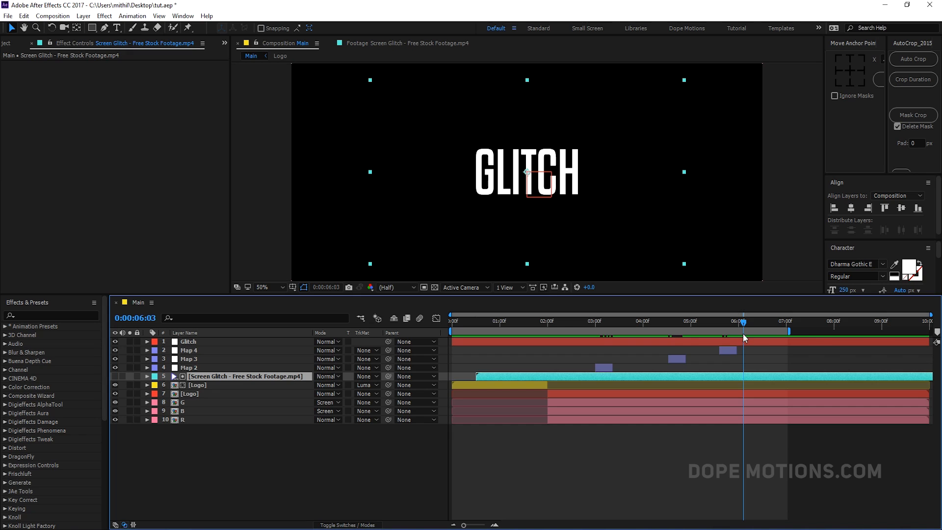
left_click(267, 447)
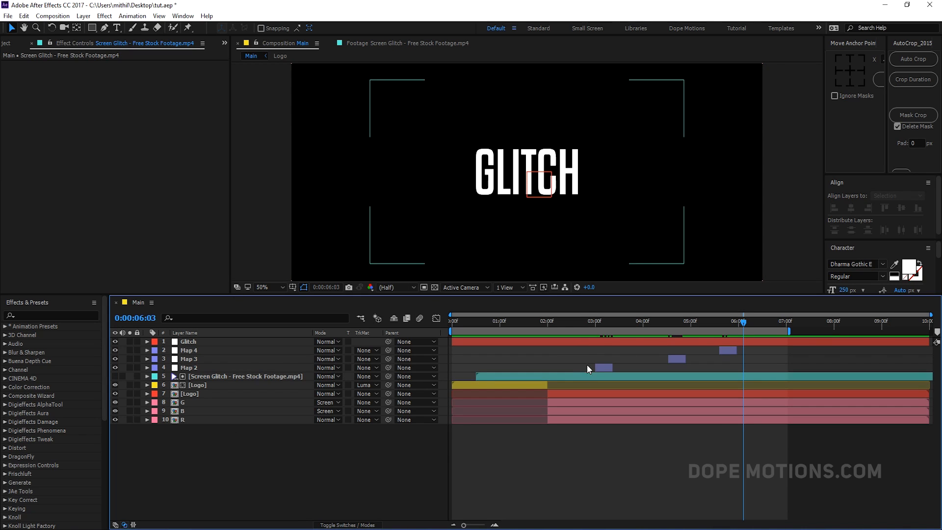
left_click_drag(545, 328, 600, 328)
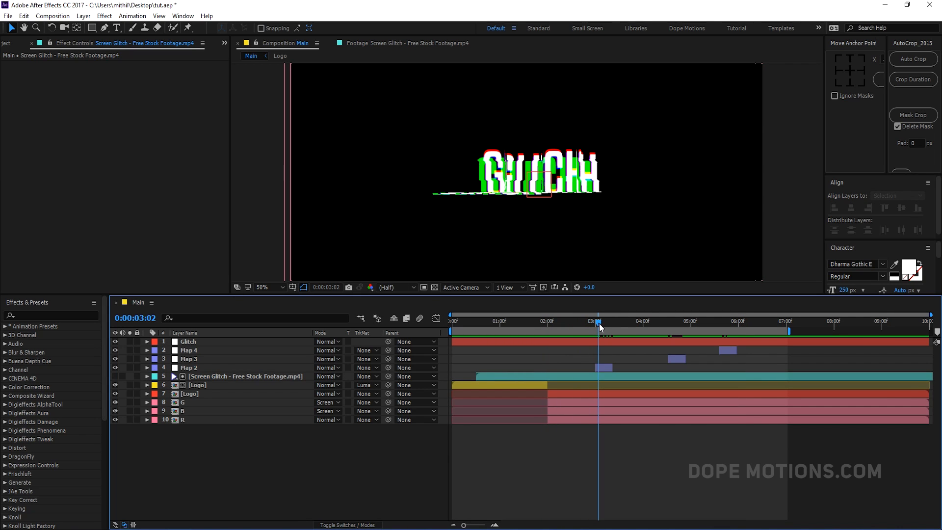
Pre-compose all layers of the Main composition into a new composition named Logo Animation, moving all attributes into it
left_click(7, 42)
left_click_drag(352, 295, 352, 339)
left_click_drag(187, 508, 206, 387)
right_click(206, 387)
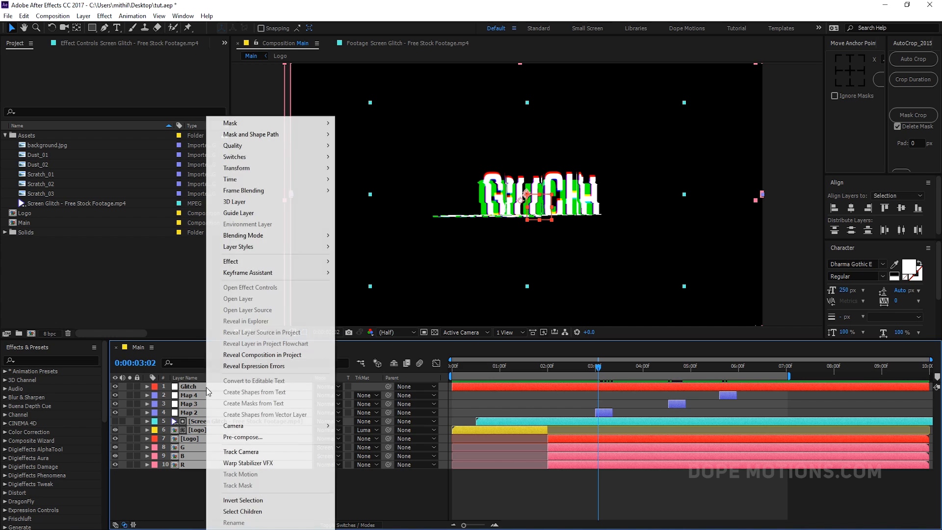
left_click(251, 436)
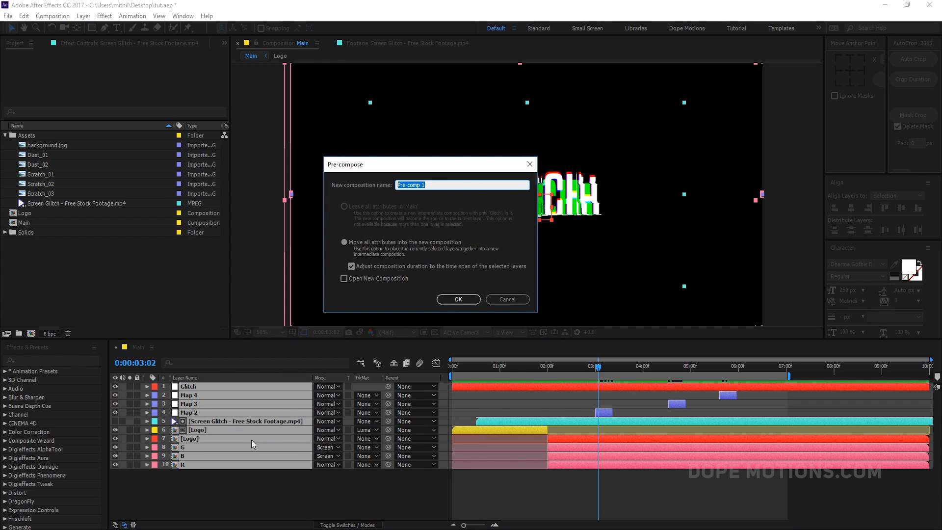
type("Logo Animation")
left_click(452, 302)
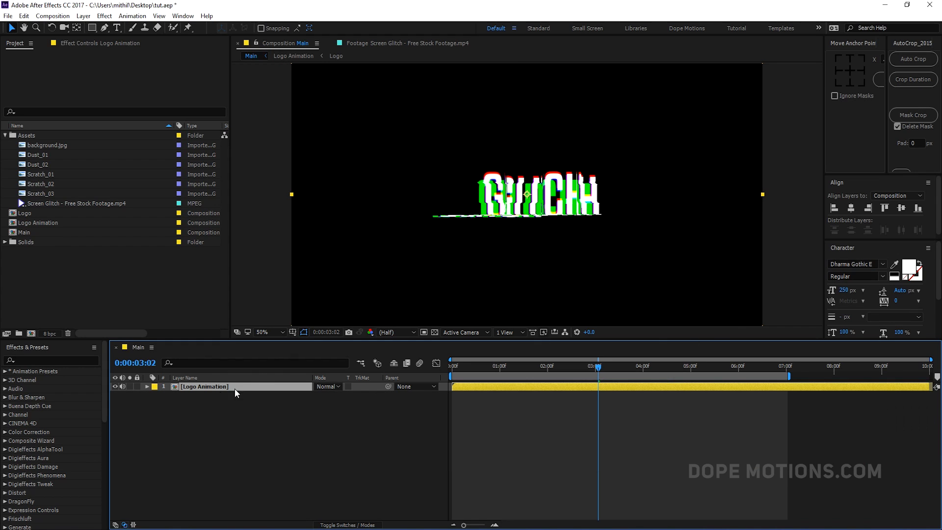
Hide the Logo Animation layer and enlarge the composition view
left_click(116, 386)
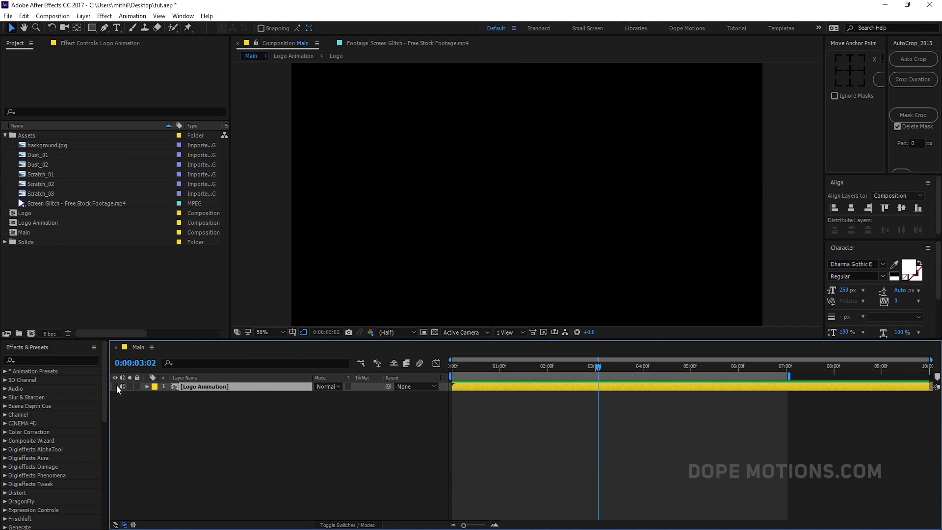
left_click(162, 408)
left_click_drag(219, 340, 217, 375)
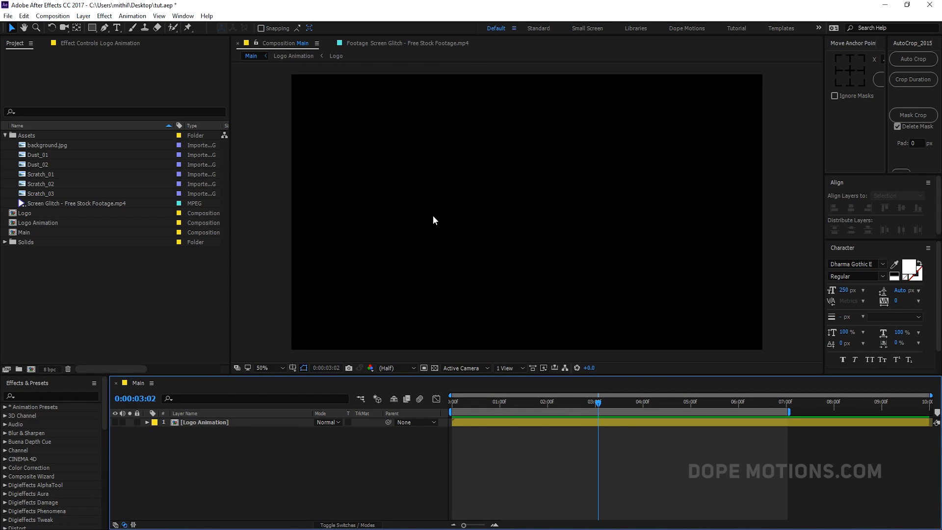
left_click_drag(368, 185, 381, 188)
left_click_drag(367, 251, 359, 248)
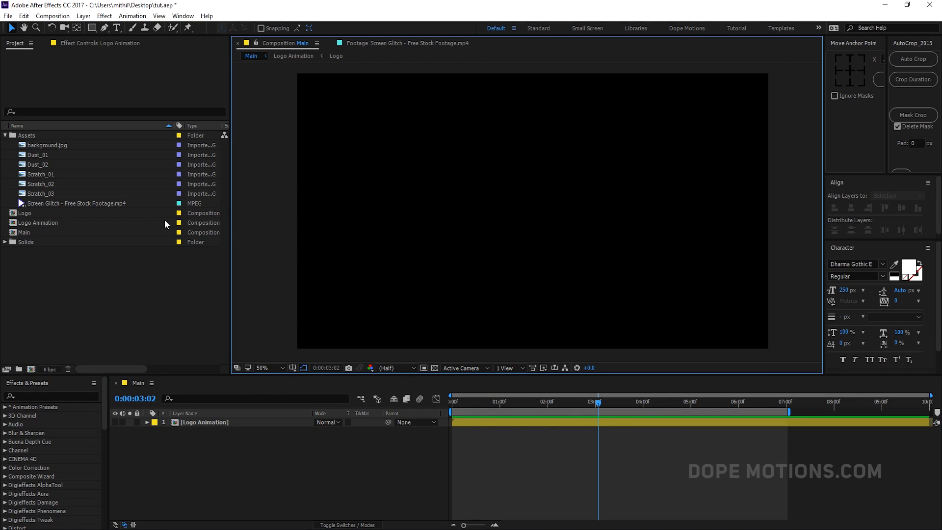
Add background.jpg beneath the Logo Animation layer and scale it down to 41%
left_click(42, 144)
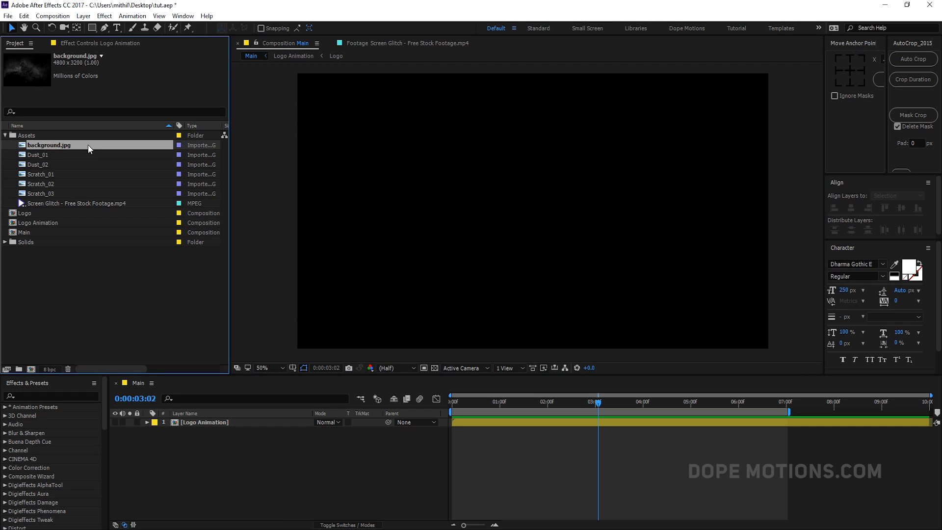
left_click_drag(57, 145, 402, 438)
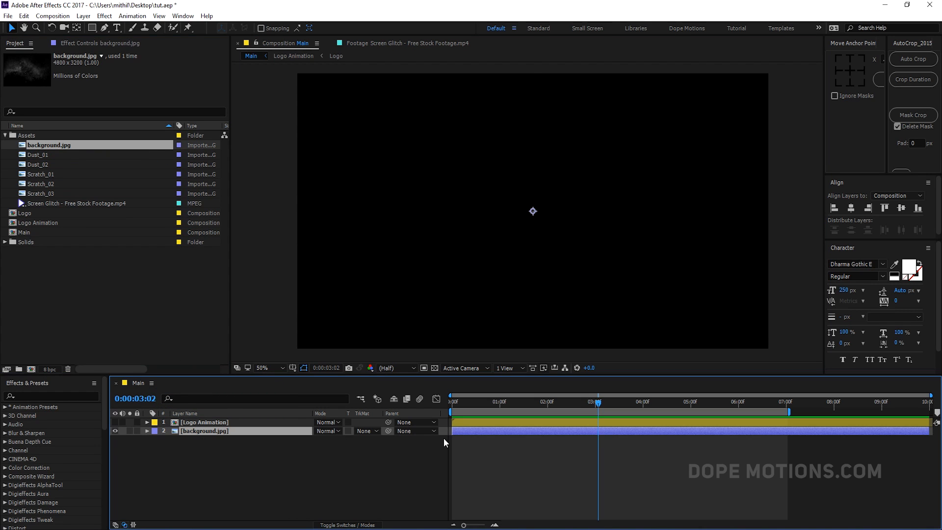
key("s")
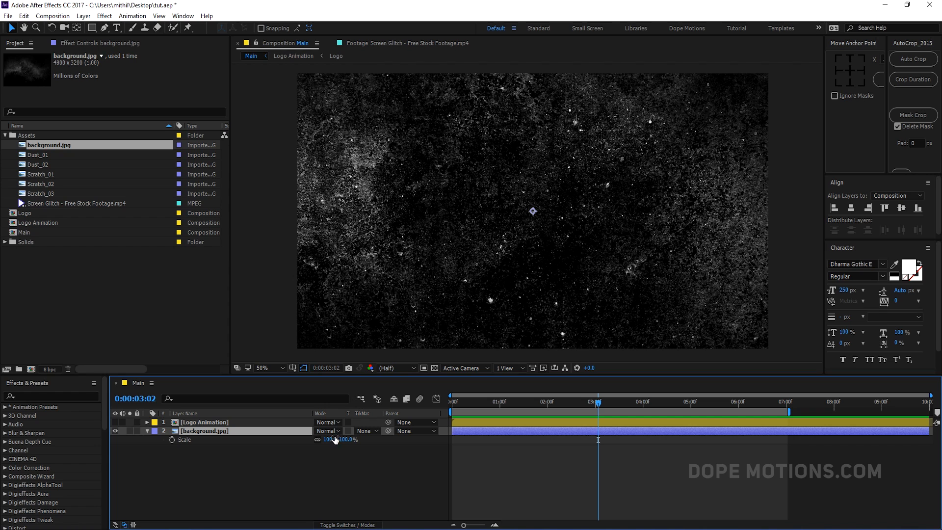
left_click_drag(343, 440, 316, 439)
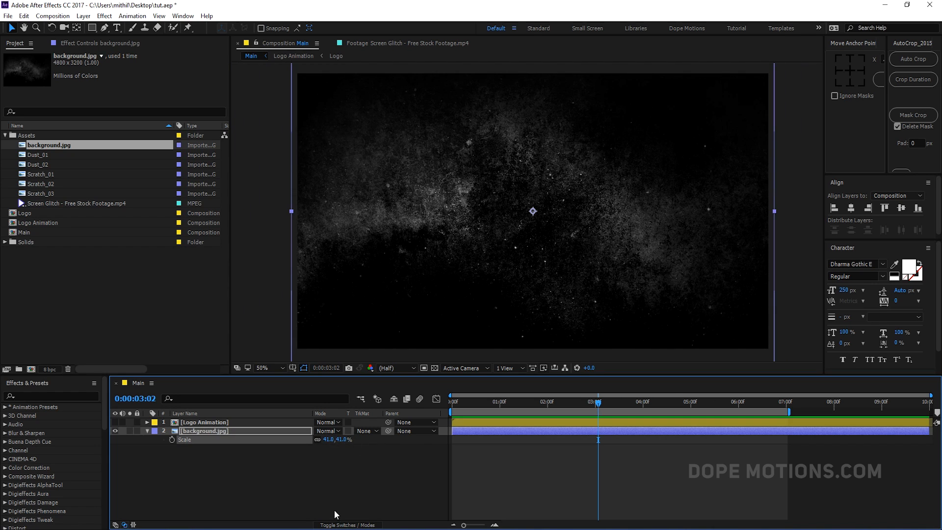
Make the background.jpg layer 3D and collapse its properties
left_click(347, 525)
left_click(369, 430)
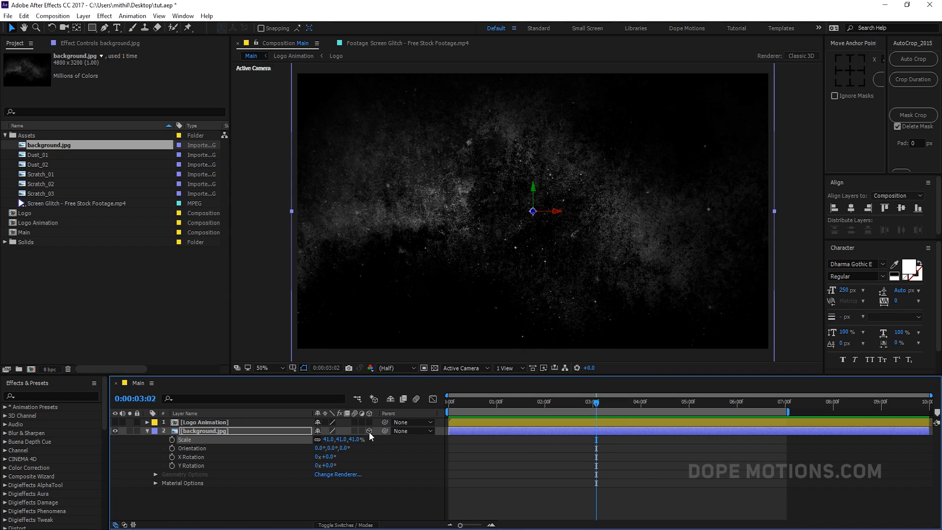
left_click(146, 431)
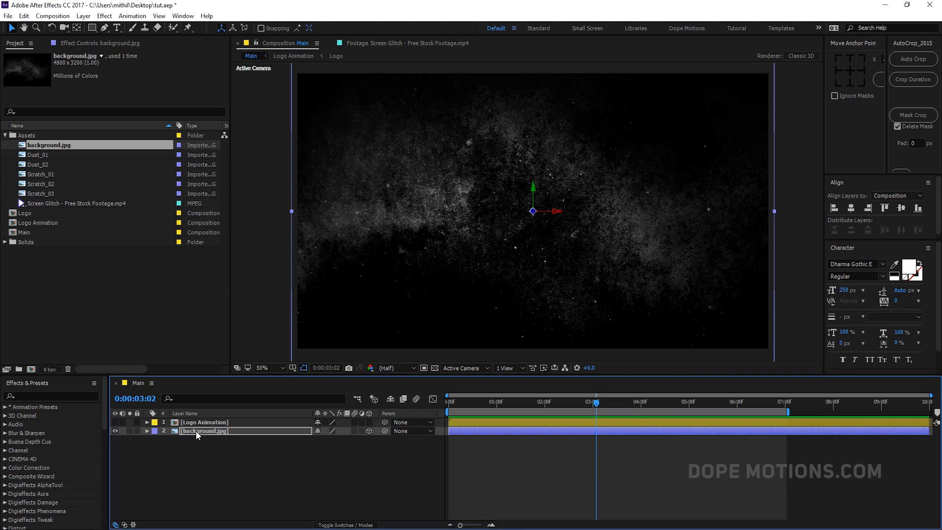
left_click(196, 431)
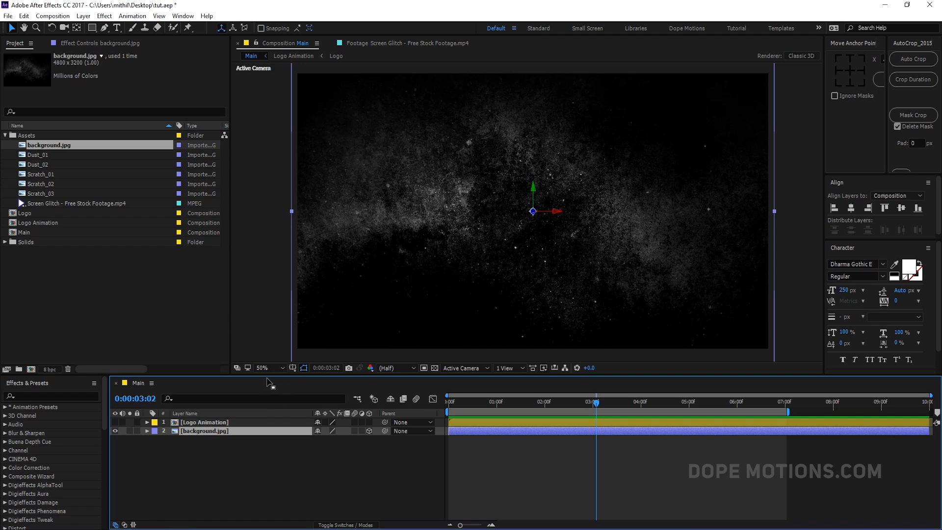
Draw a tall rectangular mask over the central part of the background layer and set its mode to Subtract
left_click_drag(265, 375, 264, 423)
left_click(91, 27)
left_click_drag(389, 78, 699, 404)
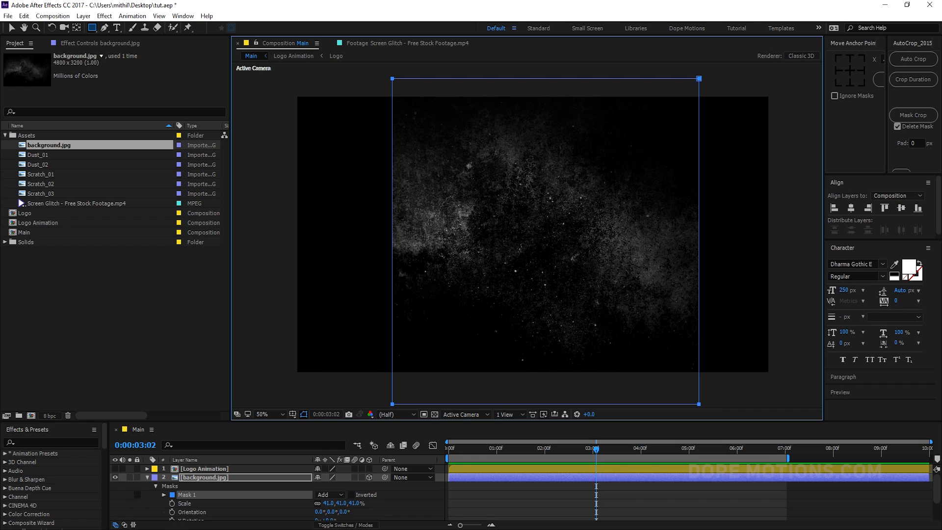
left_click(851, 208)
left_click(538, 285)
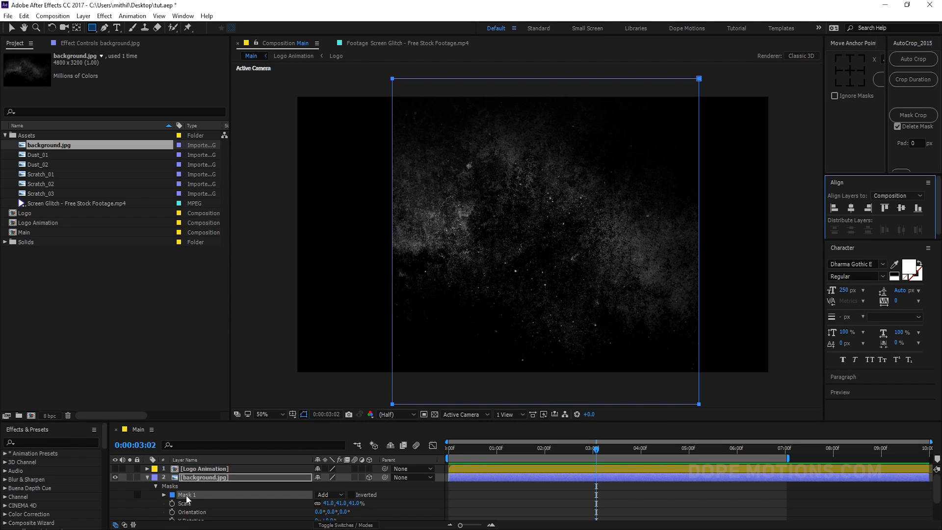
left_click_drag(173, 420, 181, 367)
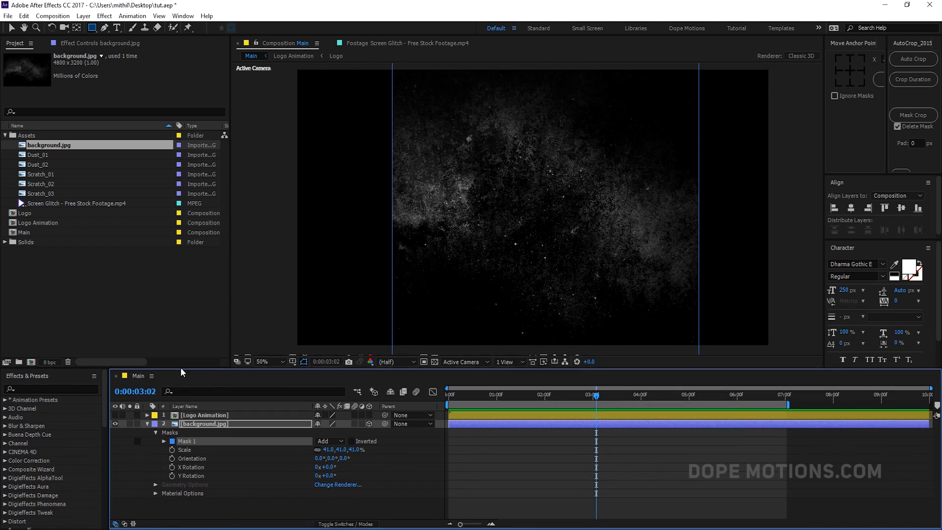
left_click(330, 440)
left_click(342, 474)
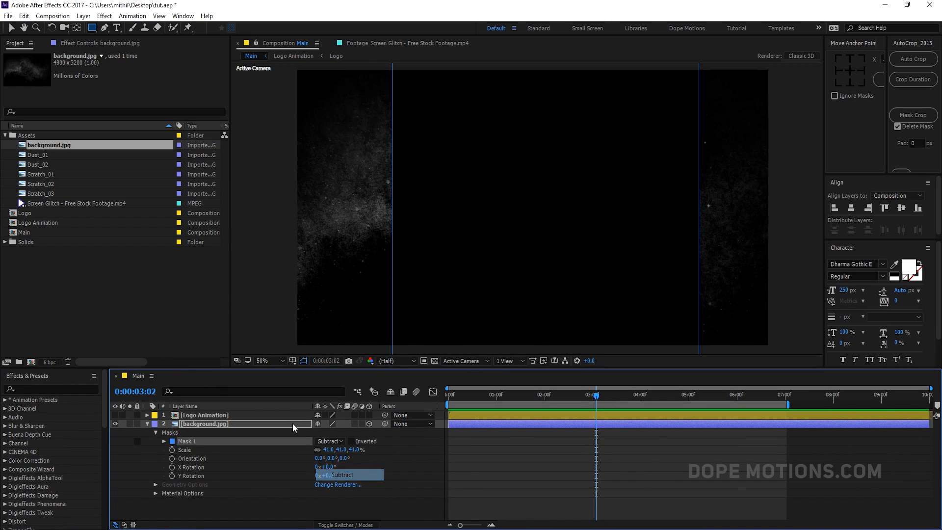
left_click(146, 423)
Duplicate the masked background layer and reveal the upper copy's mask
left_click(196, 426)
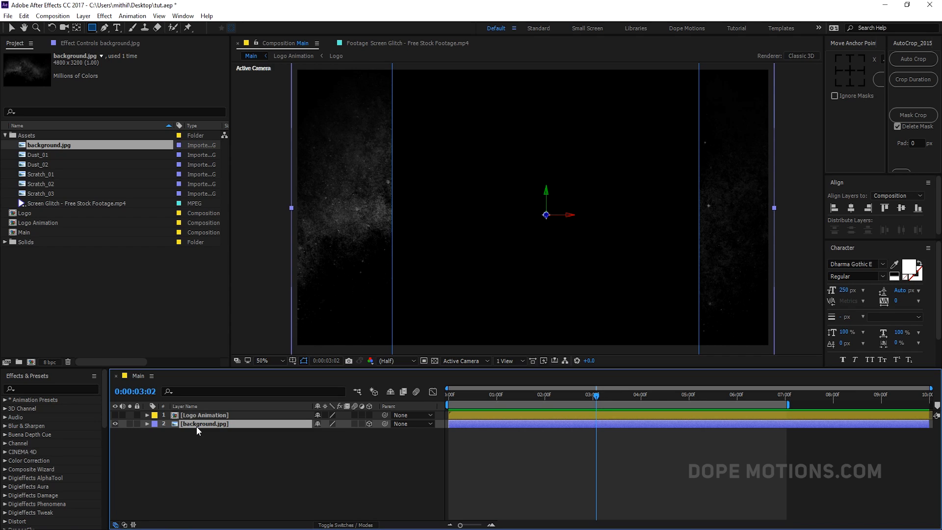
key("ctrl+d")
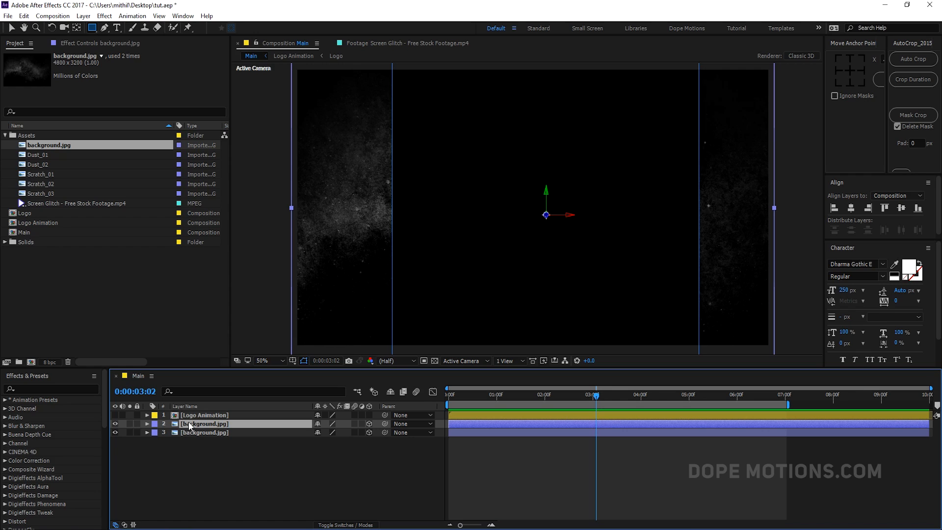
key("m")
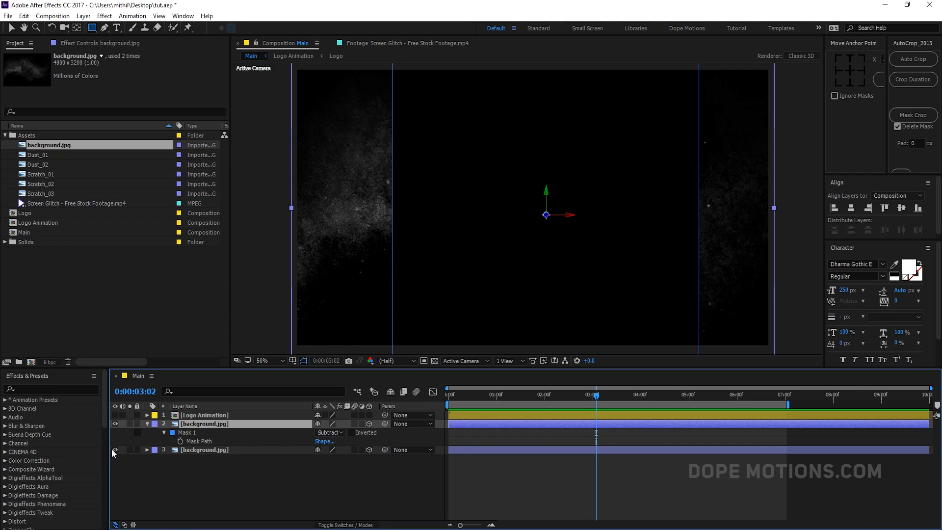
left_click(112, 450)
Narrow the upper background copy's mask by moving its left and right edges inward
left_click(188, 431)
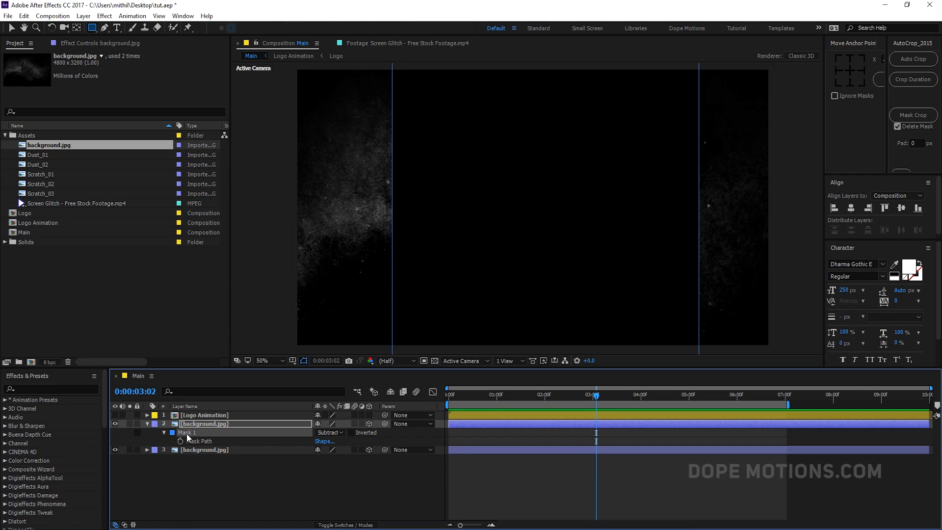
key("comma")
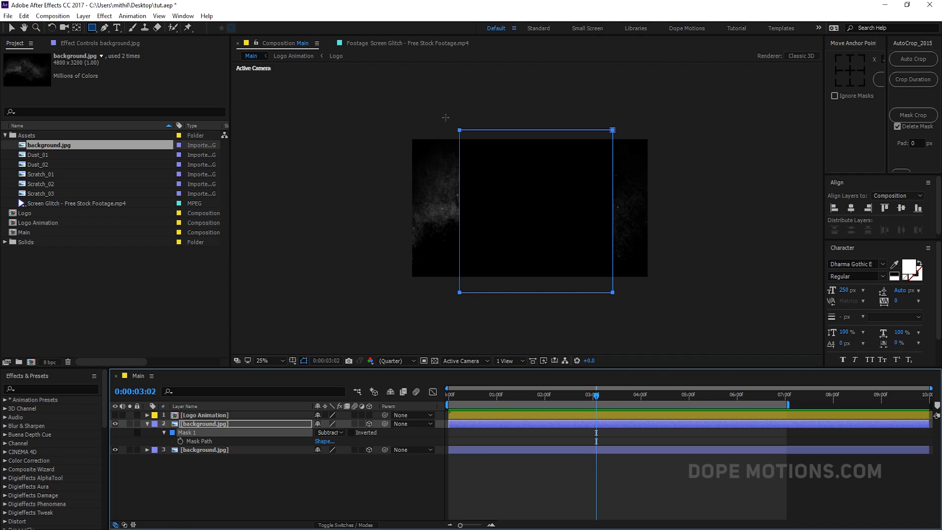
key("v")
left_click_drag(446, 116, 480, 322)
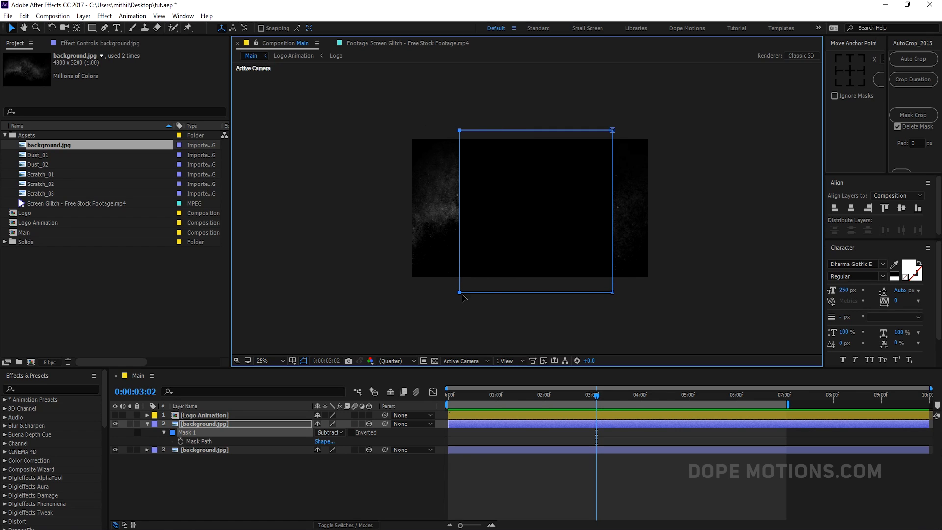
left_click_drag(463, 294, 484, 293)
left_click_drag(590, 110, 636, 323)
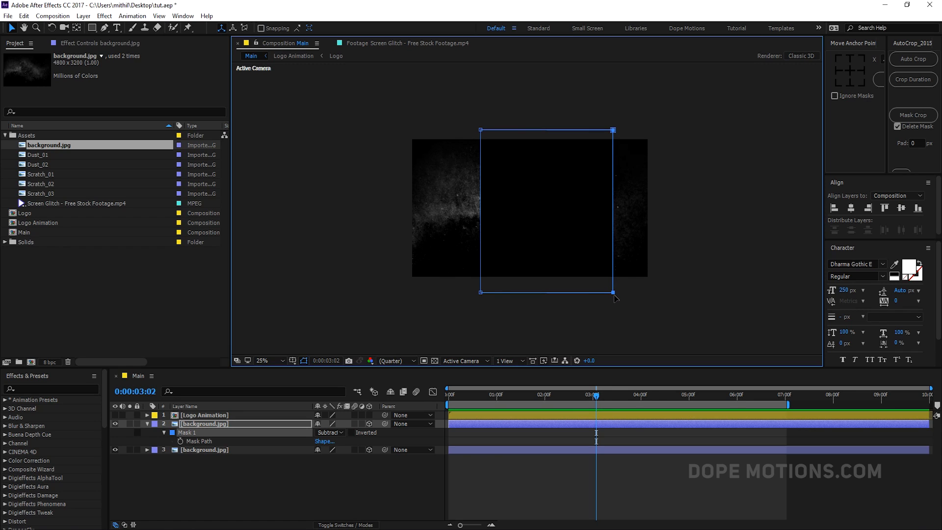
left_click_drag(611, 294, 578, 295)
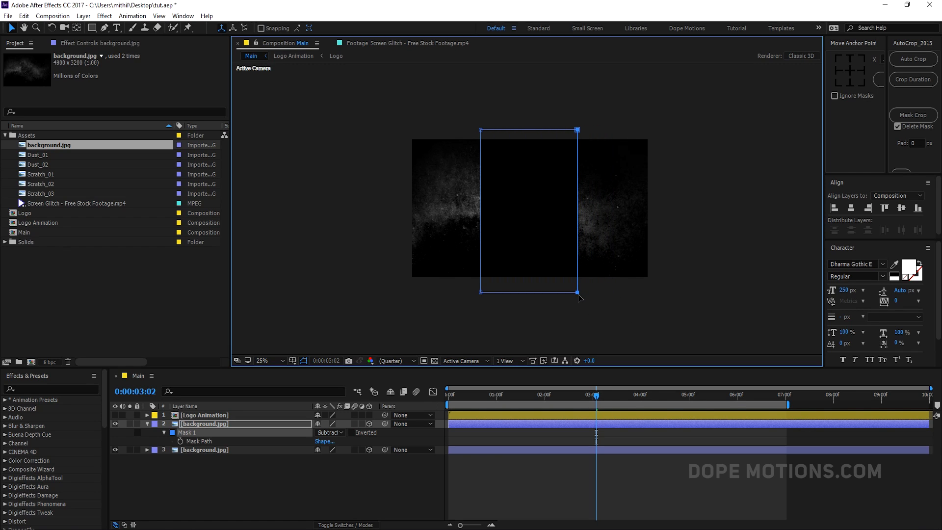
Duplicate the background layer with the narrowed mask and set the new top copy's mask mode to Add
left_click(192, 424)
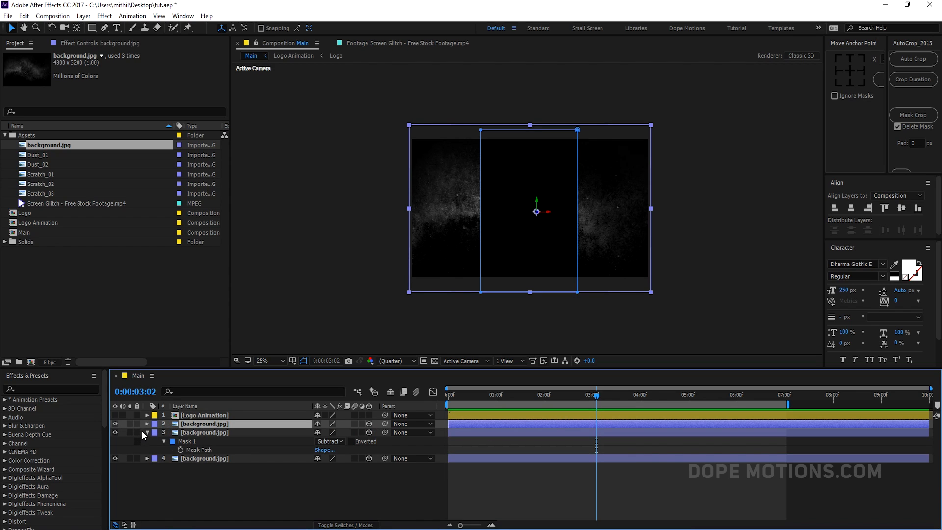
left_click(146, 432)
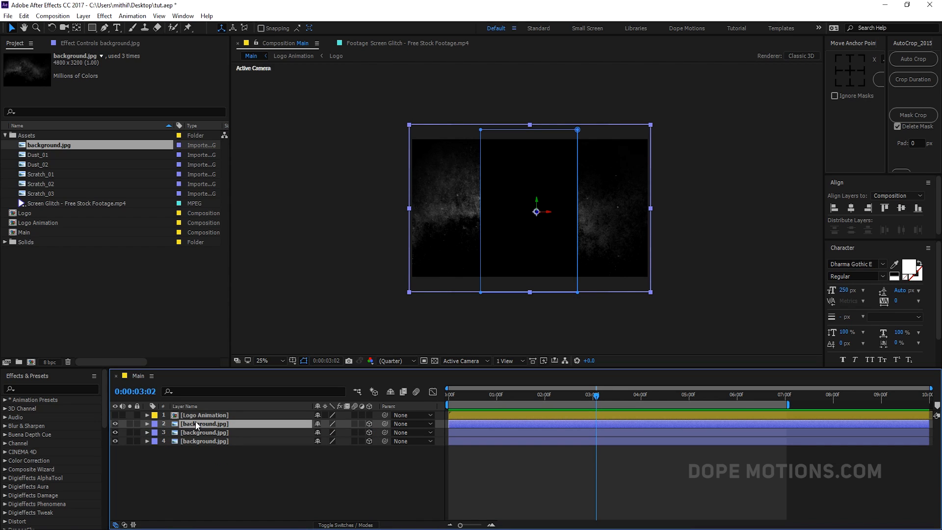
key("m")
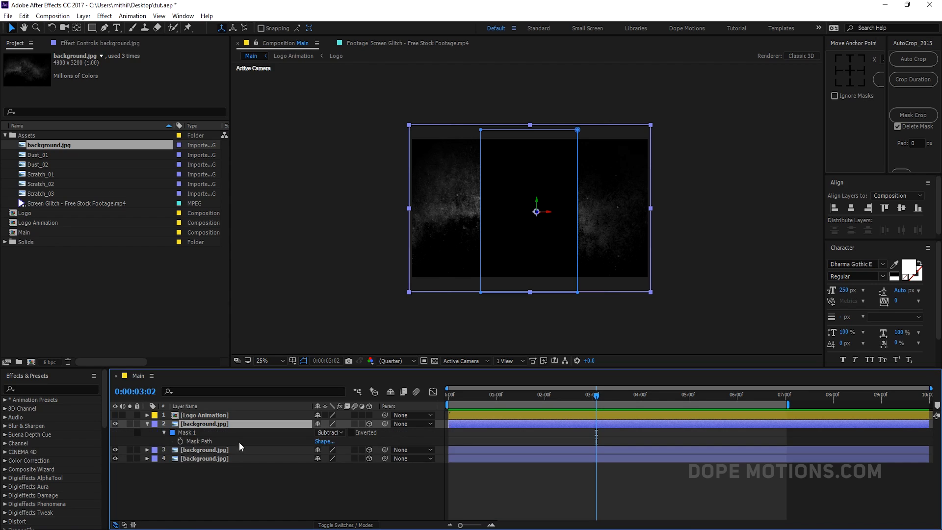
left_click(337, 434)
left_click(333, 455)
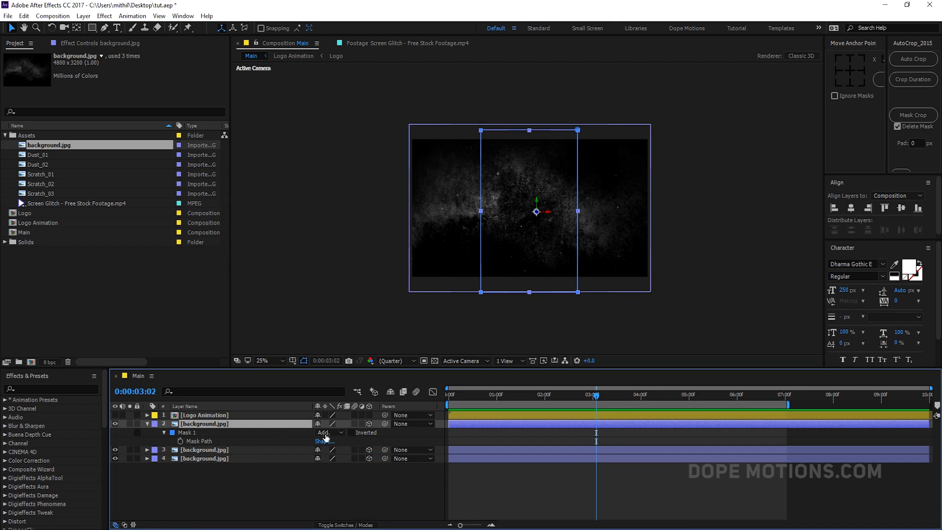
left_click(240, 471)
left_click(146, 424)
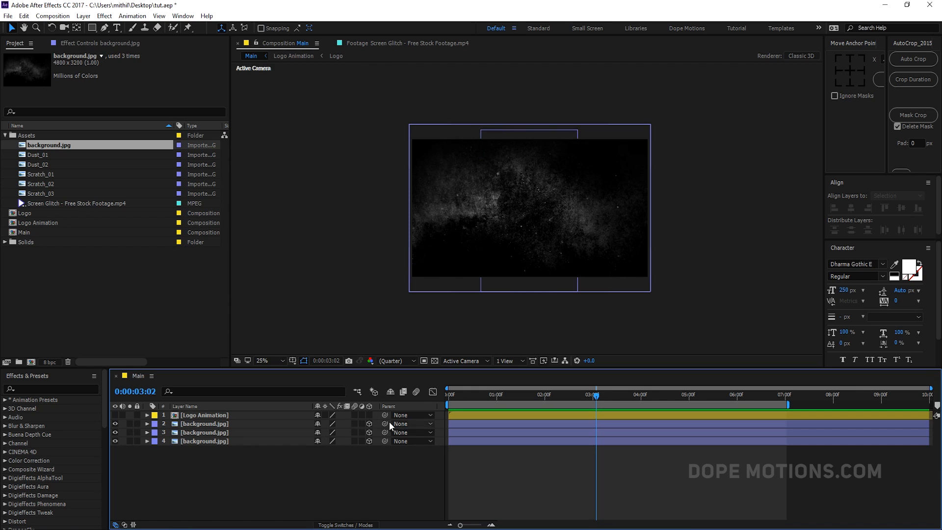
Create a two-node camera with the 28mm preset
right_click(259, 464)
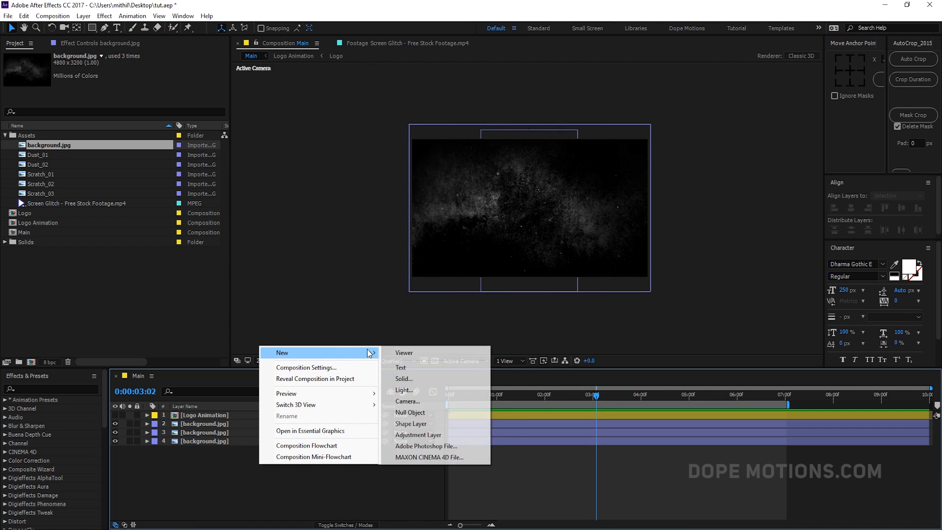
left_click(408, 401)
left_click(501, 175)
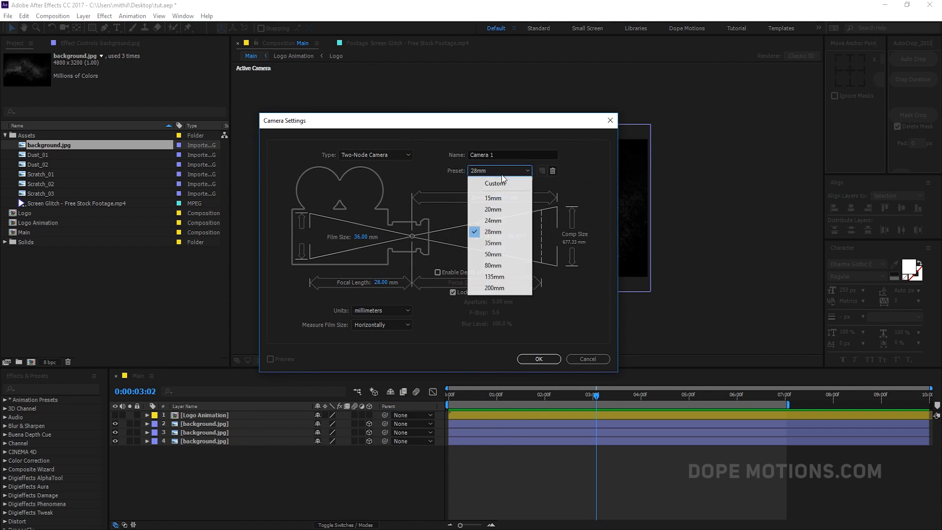
left_click(490, 229)
left_click(526, 357)
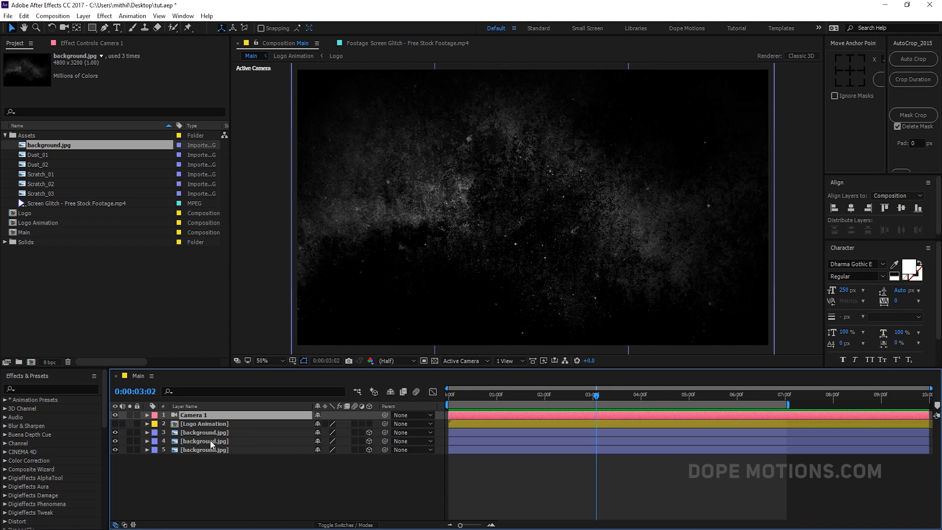
Switch to the Top view and push the bottom background layer back in Z, away from the camera
left_click(505, 361)
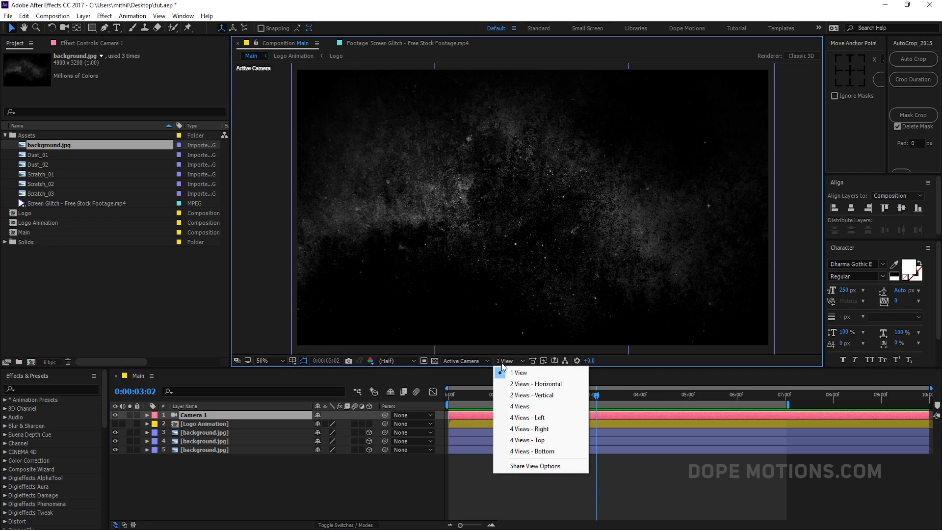
left_click(466, 361)
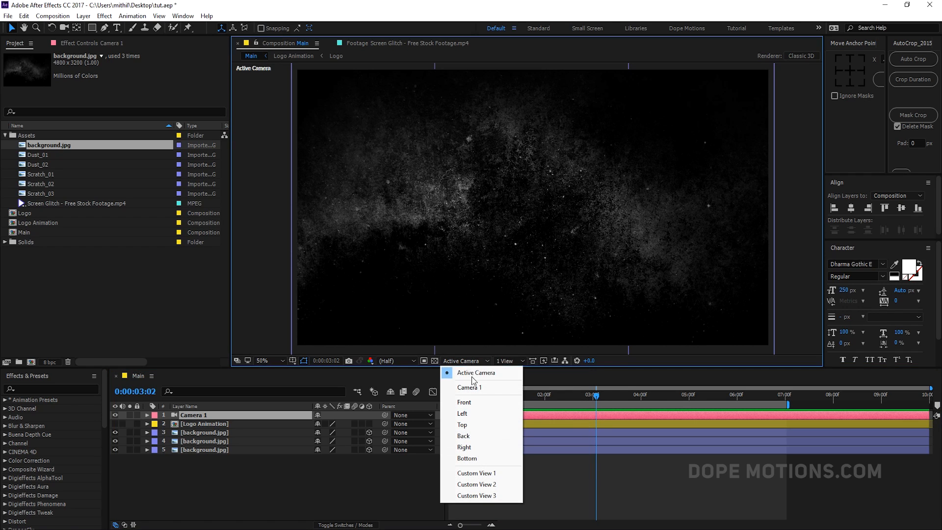
left_click(468, 428)
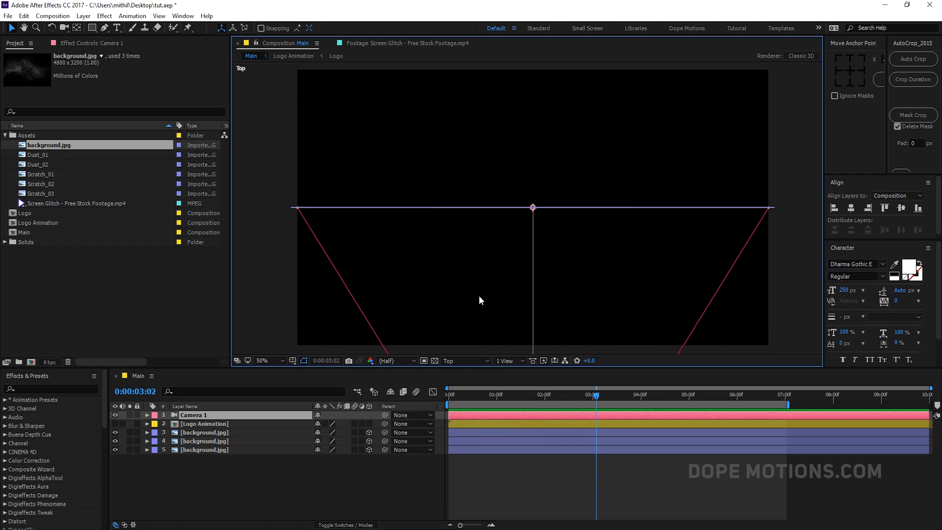
left_click(204, 450)
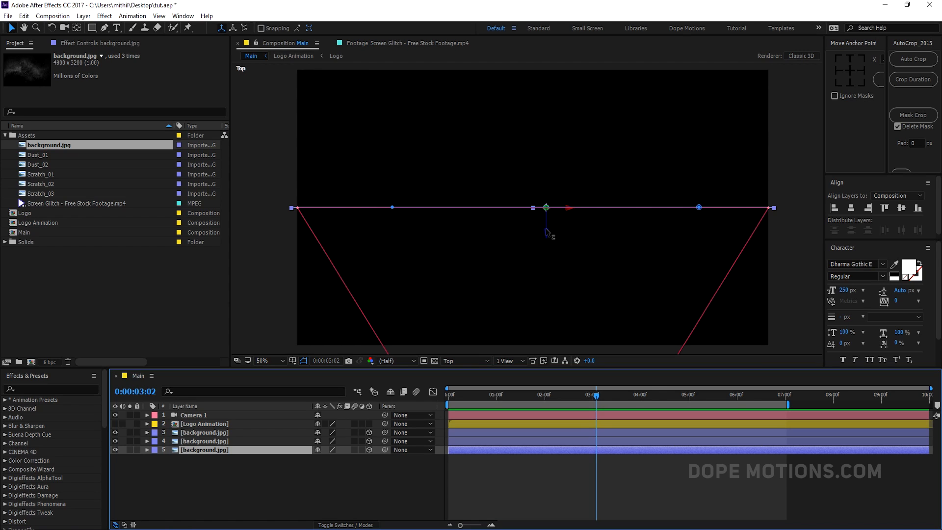
left_click_drag(547, 228, 542, 187)
Pull the middle background layer forward in Z, toward the camera
left_click(194, 441)
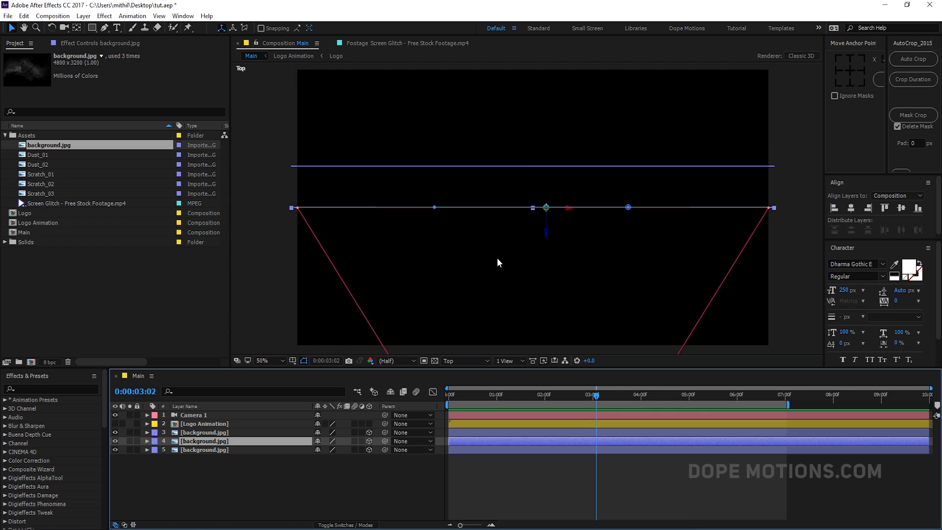
left_click_drag(547, 235, 545, 271)
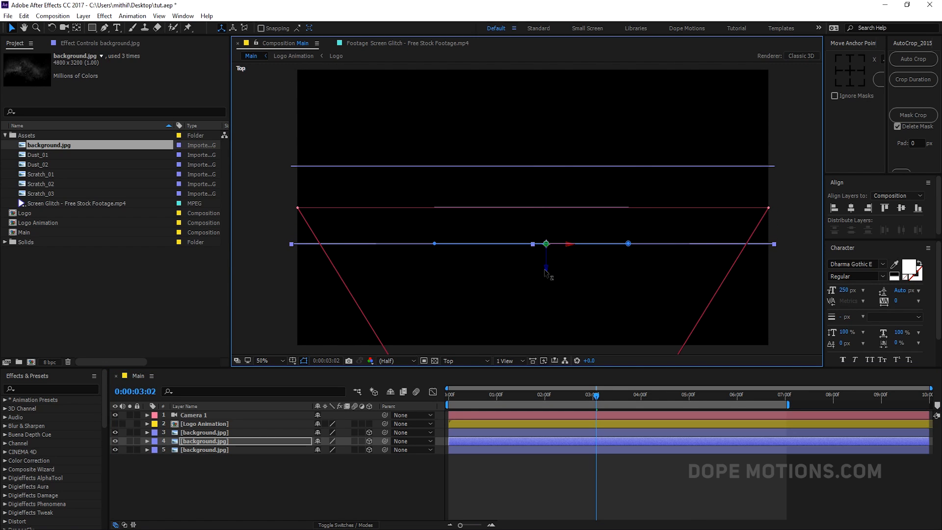
left_click_drag(545, 270, 546, 265)
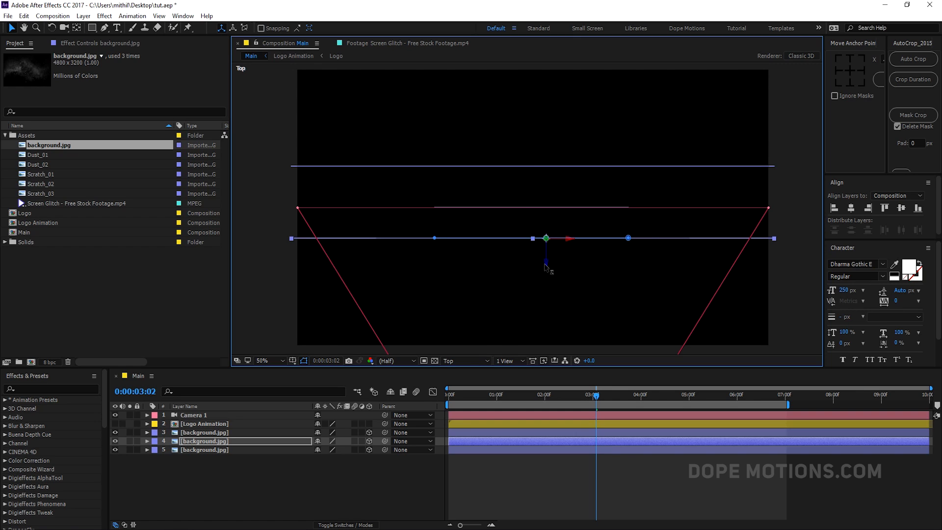
Push the top background layer farthest back in Z and bring the bottom background layer nearest to the camera
left_click(185, 433)
left_click_drag(545, 233, 404, 172)
left_click(404, 166)
left_click_drag(546, 194, 545, 310)
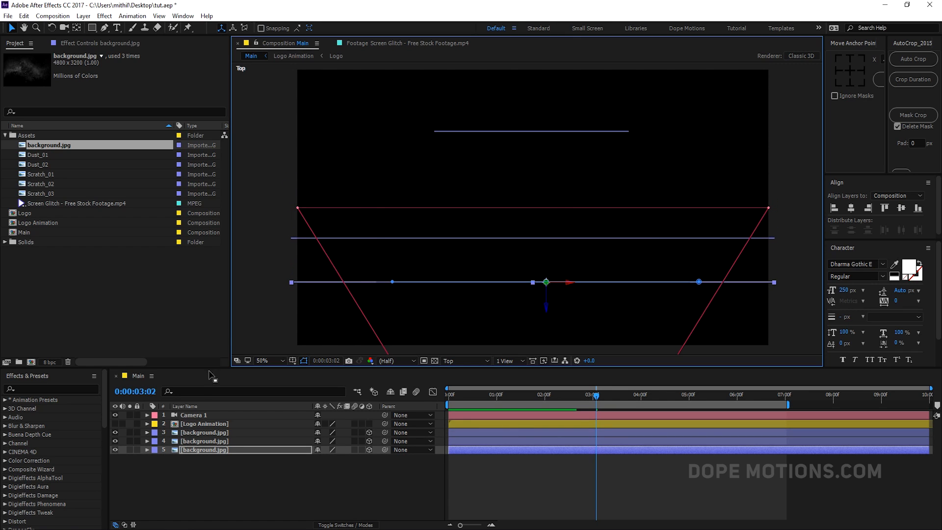
Move the middle background layer back in Z between the other two and return to the Active Camera view
left_click(200, 441)
left_click_drag(547, 268, 543, 238)
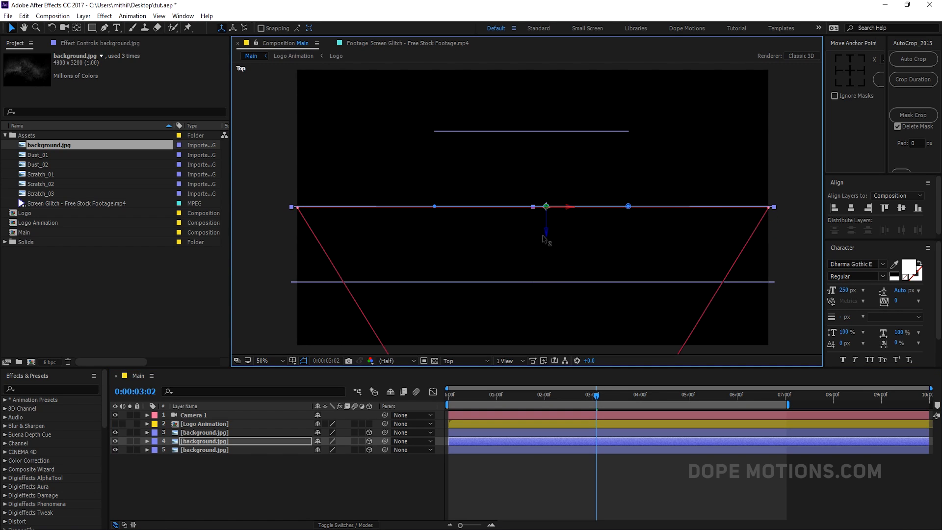
left_click(455, 361)
left_click(461, 370)
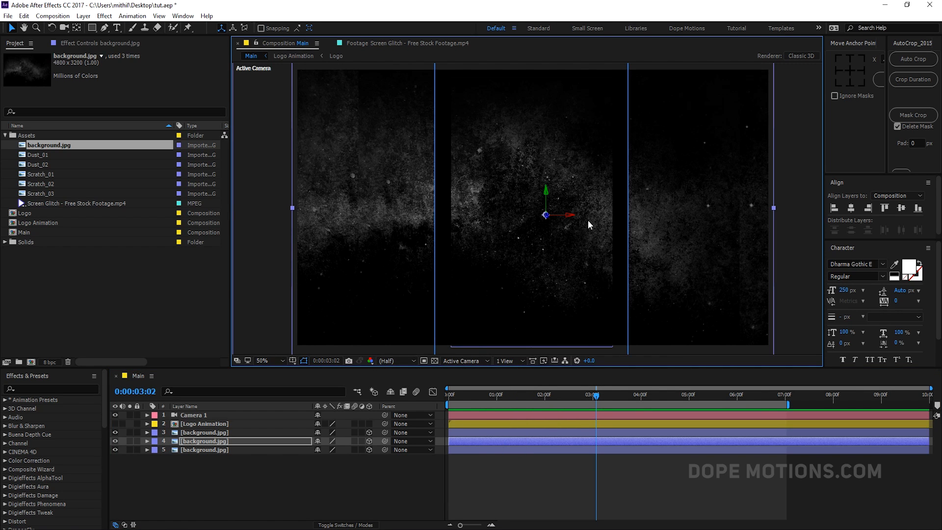
Orbit the camera to check the depth separation between the background layers, and undo the orbit
scroll(400, 310, "down", 2)
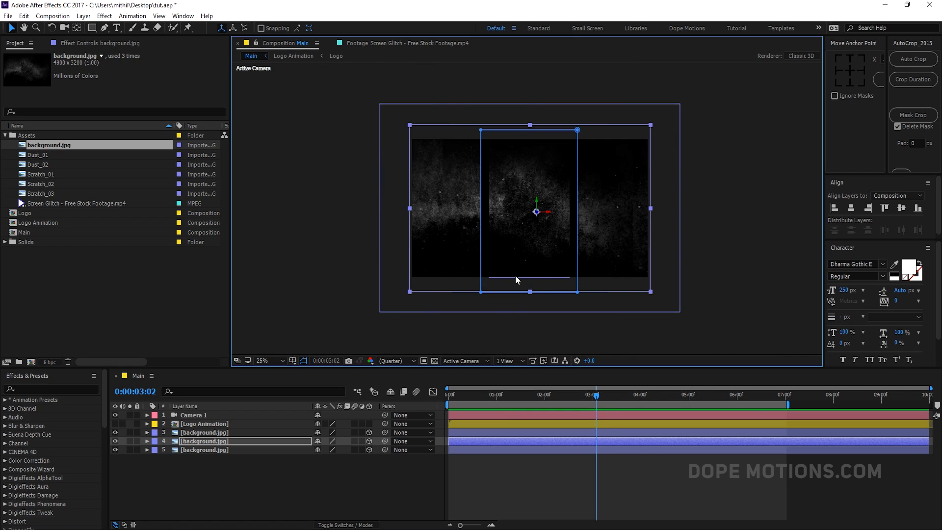
scroll(466, 290, "up", 2)
key("c")
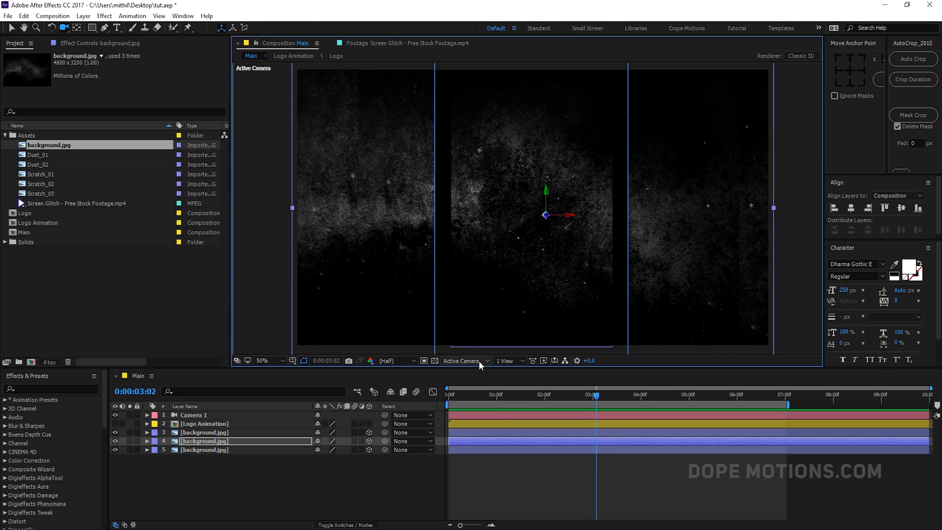
left_click_drag(574, 238, 509, 235)
mouse_move(525, 272)
left_mouse_down()
mouse_move(498, 277)
mouse_move(524, 269)
left_mouse_up()
key("ctrl+z")
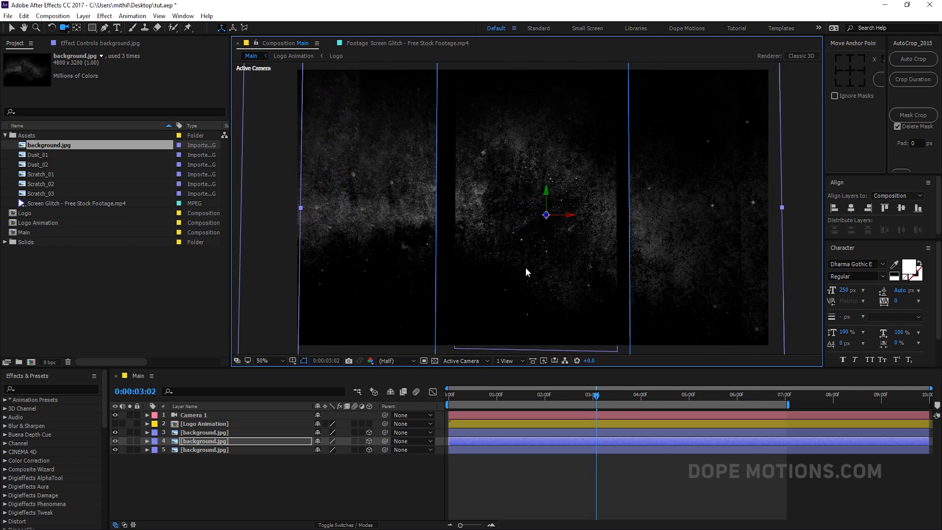
Return to the Top view and push the middle background layer farther back in Z
key("v")
left_click(464, 361)
left_click(463, 425)
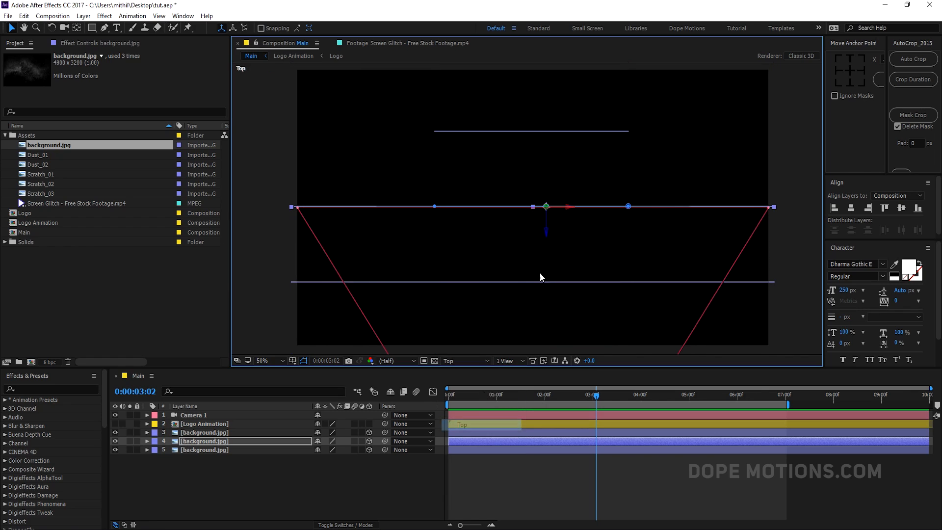
left_click_drag(545, 231, 543, 191)
Move the front background layer back in Z, closer to the others, and return to the Active Camera view
left_click(540, 281)
left_click(534, 282)
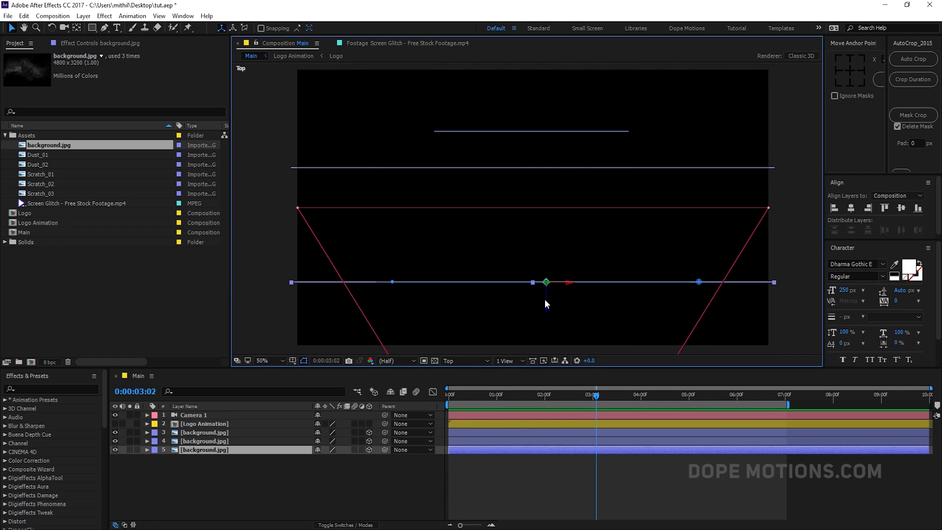
left_click_drag(545, 302, 545, 244)
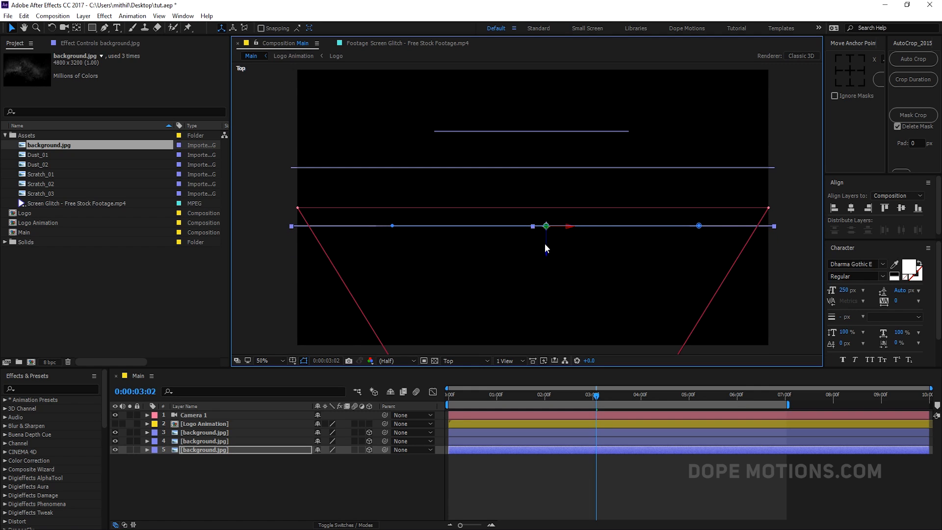
left_click(468, 360)
left_click(481, 369)
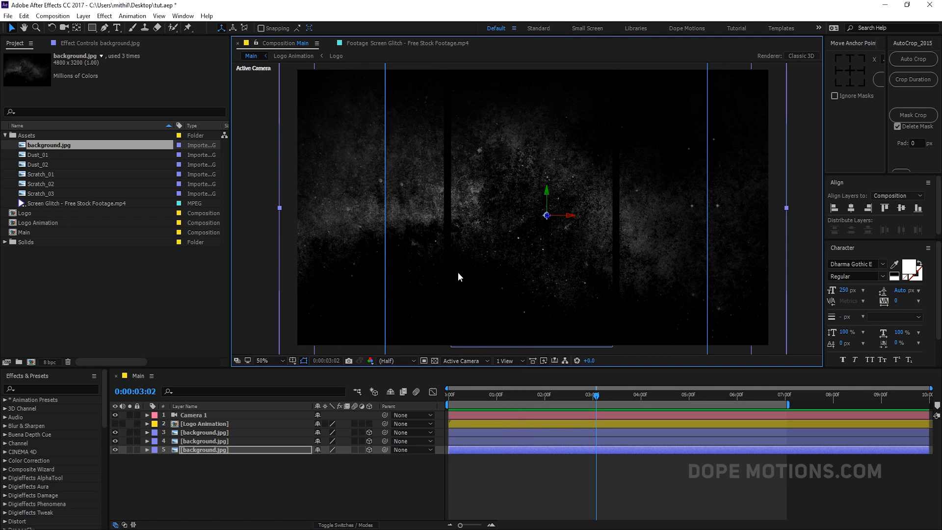
Extend the upper edge of the top background layer's mask above the frame and set its mask feather to 426 pixels
left_click(194, 432)
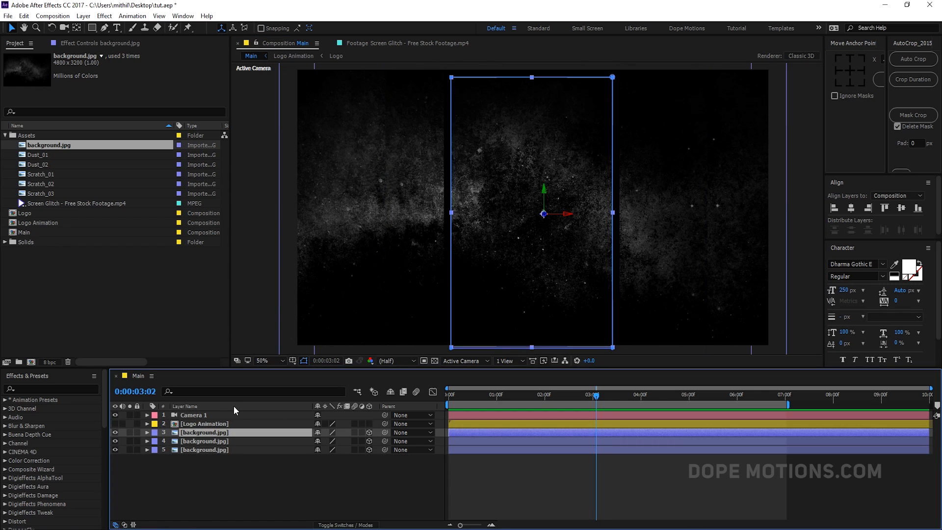
left_click_drag(531, 77, 533, 67)
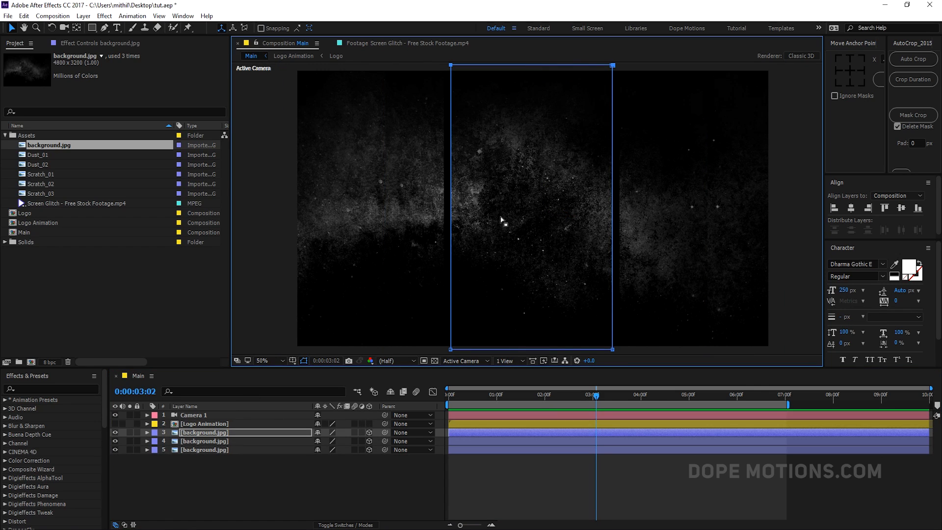
key("f")
left_click_drag(332, 452, 524, 430)
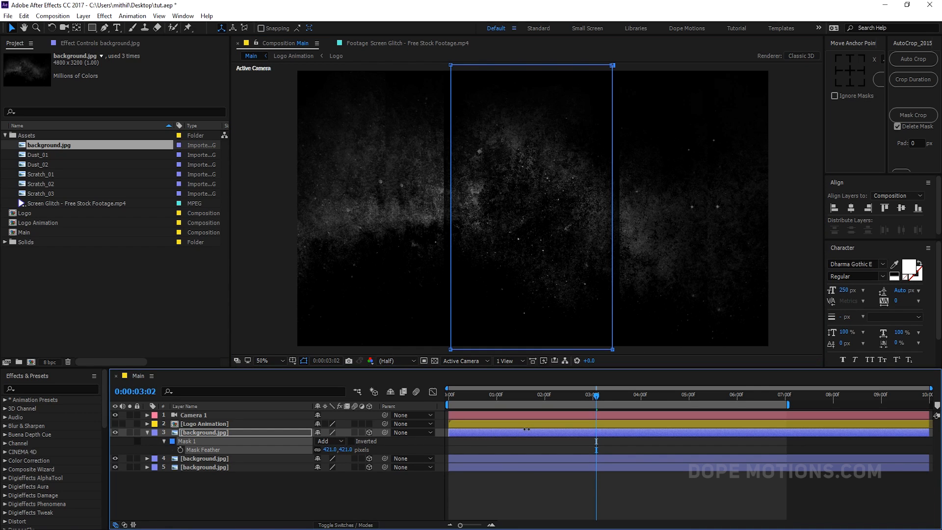
Set the mask feather to 347 pixels on the middle background layer and 199 pixels on the bottom one
left_click(225, 459)
key("f")
left_click_drag(338, 476, 492, 460)
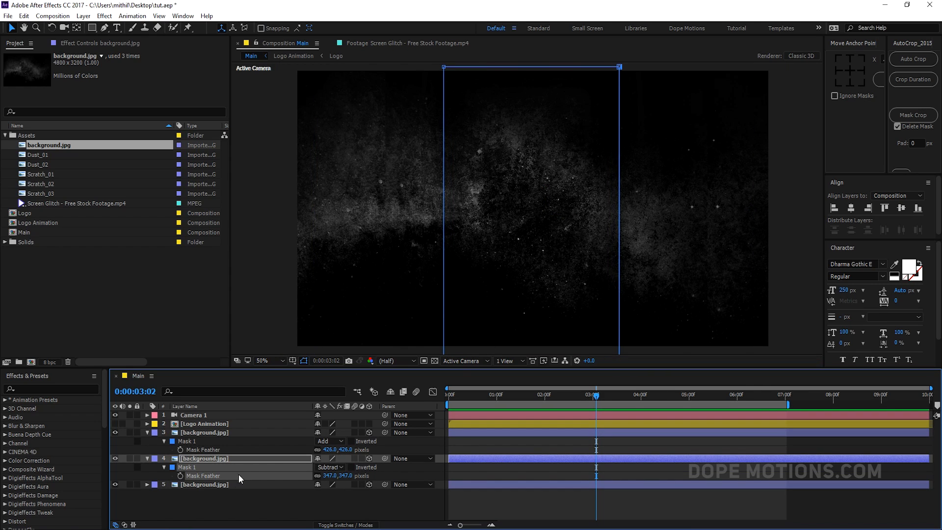
left_click(225, 484)
key("f")
left_click_drag(334, 504, 429, 500)
left_click(381, 515)
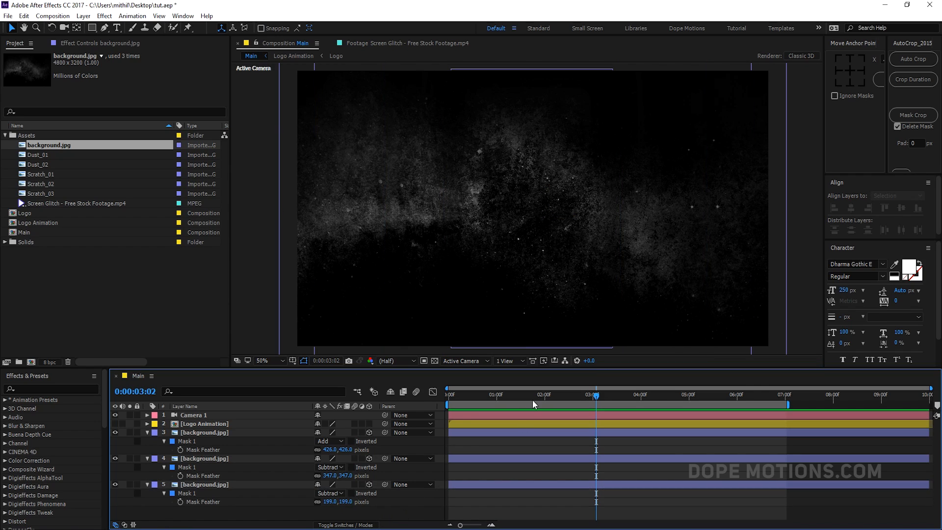
Adjust the mask feather to 179 pixels on the bottom background layer and 462 pixels on the top one
left_click_drag(337, 501, 328, 501)
left_click_drag(329, 449, 368, 455)
left_click(396, 471)
Orbit the camera to check how the feathered background layers blend, and undo the orbit
key("c")
left_click_drag(558, 228, 569, 212)
key("ctrl+z")
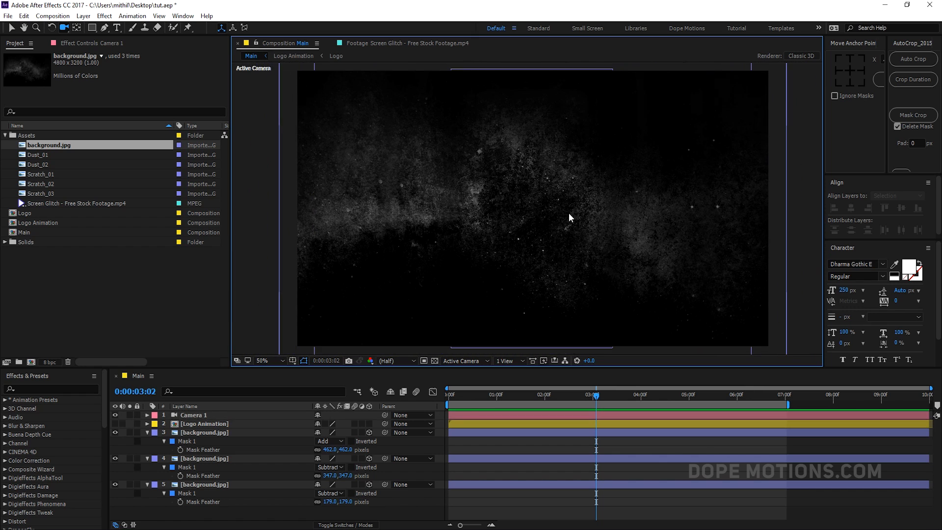
Shift the middle background layer slightly to the right along its X axis
left_click(199, 459)
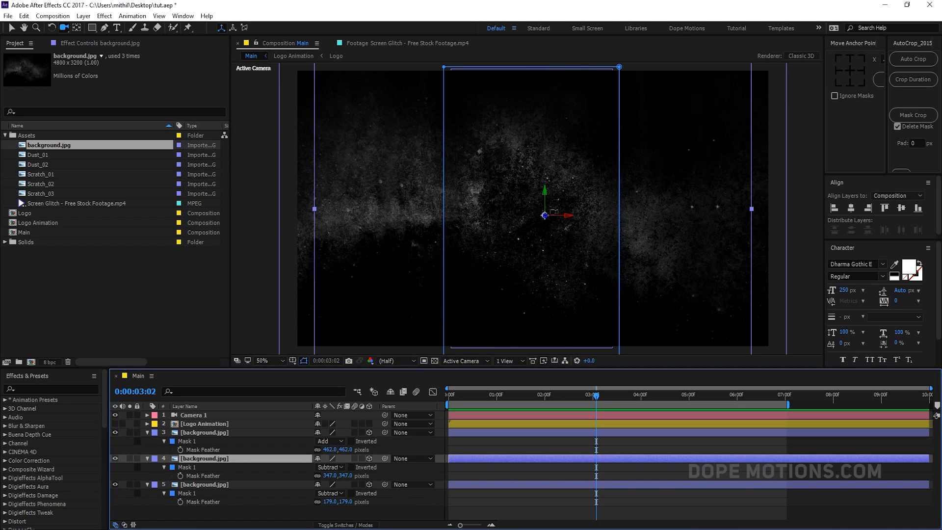
key("v")
mouse_move(567, 215)
left_mouse_down()
mouse_move(546, 215)
mouse_move(574, 211)
left_mouse_up()
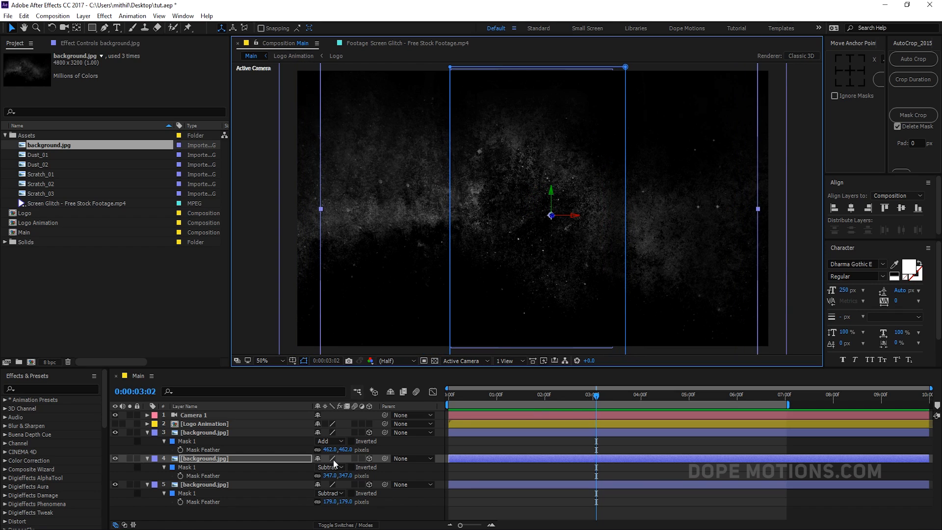
left_click(313, 510)
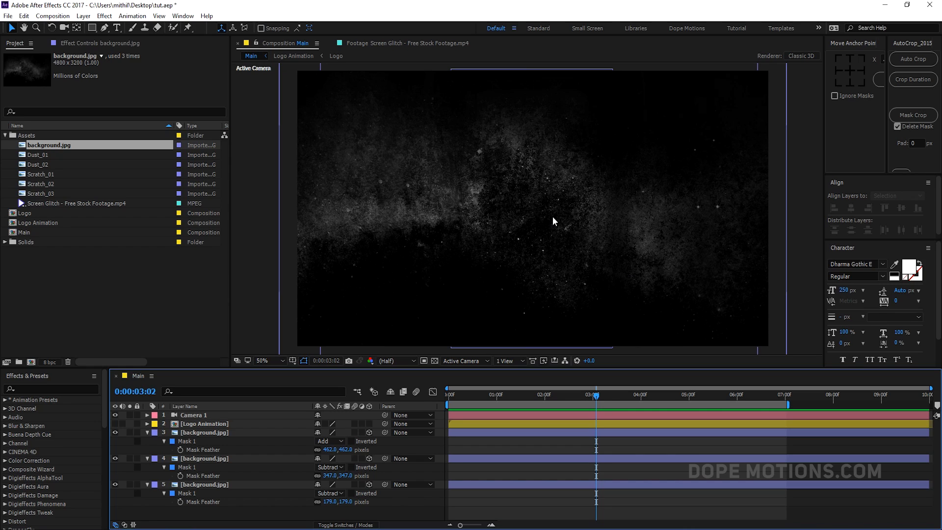
Reveal all mask properties of the top background layer and try adjusting its mask expansion
left_click(213, 433)
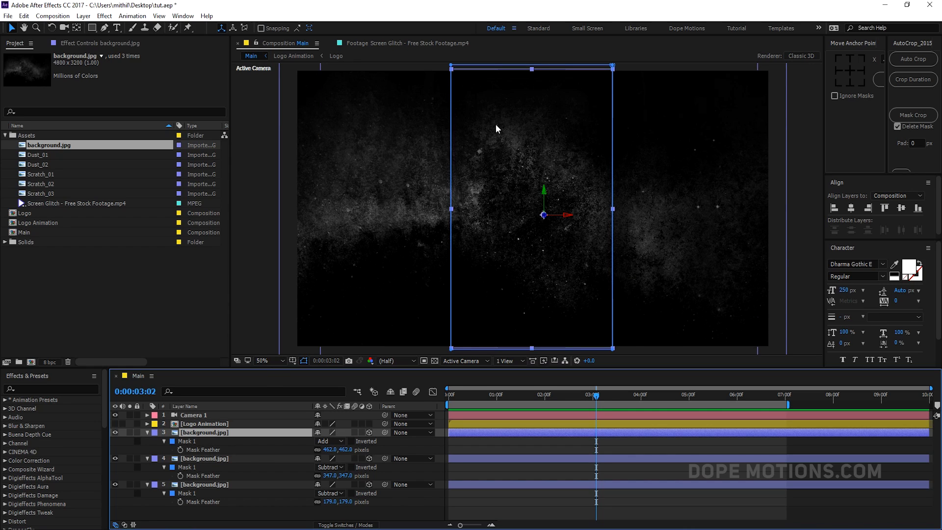
key("m")
left_click(164, 441)
left_click(163, 441)
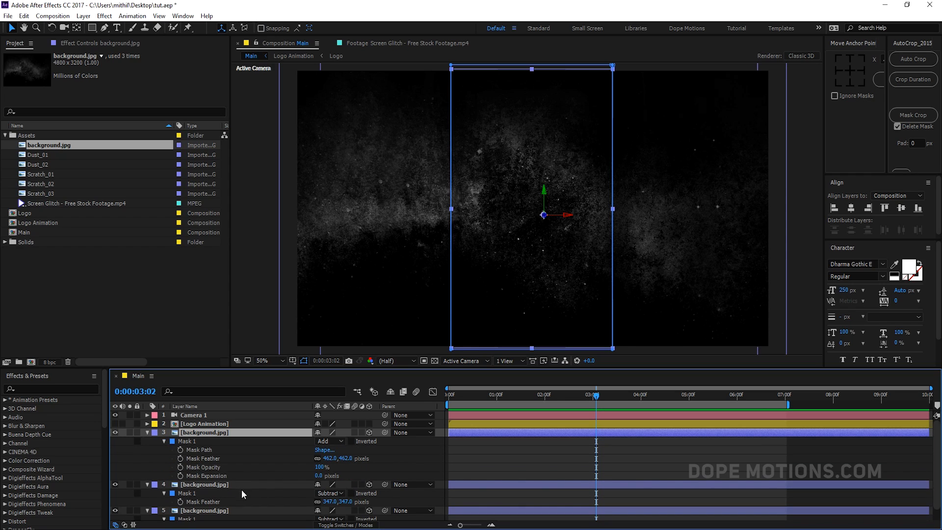
mouse_move(317, 476)
left_mouse_down()
mouse_move(197, 498)
mouse_move(333, 479)
left_mouse_up()
Narrow the top background layer's mask by moving its left and right edges inward
key("comma")
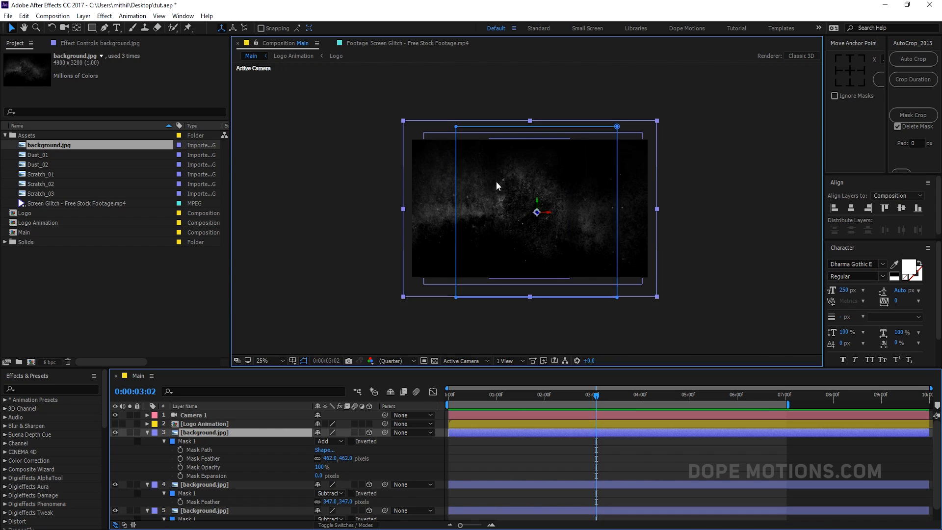
left_click_drag(491, 168, 531, 323)
key("ctrl+z")
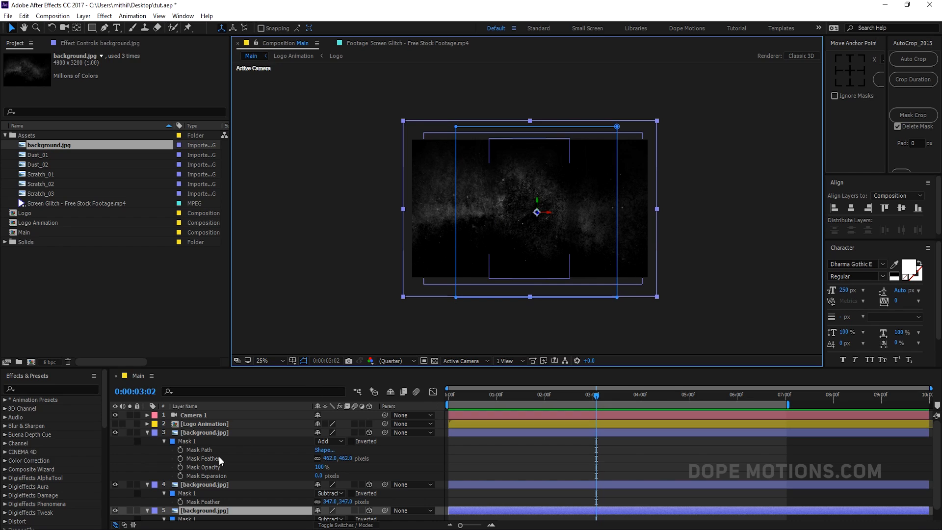
left_click(203, 433)
left_click(492, 139)
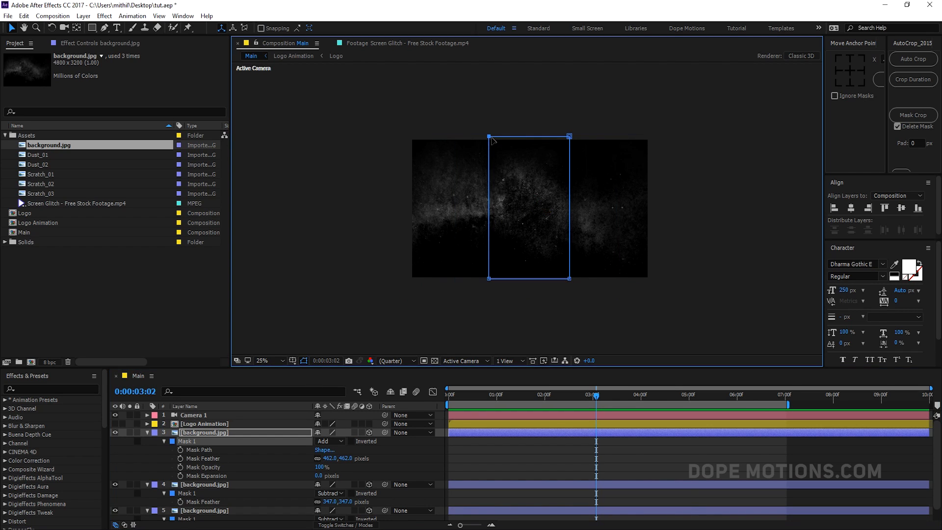
left_click_drag(469, 113, 519, 311)
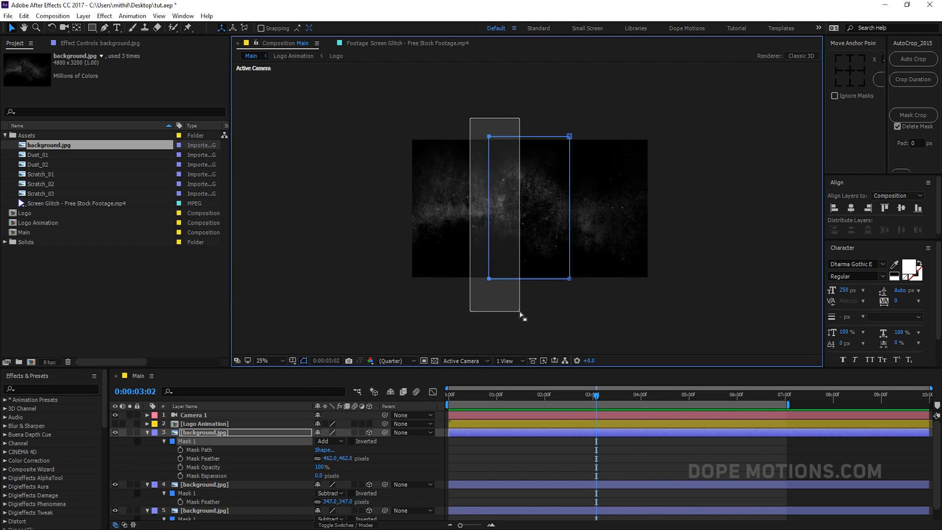
left_click_drag(489, 280, 501, 280)
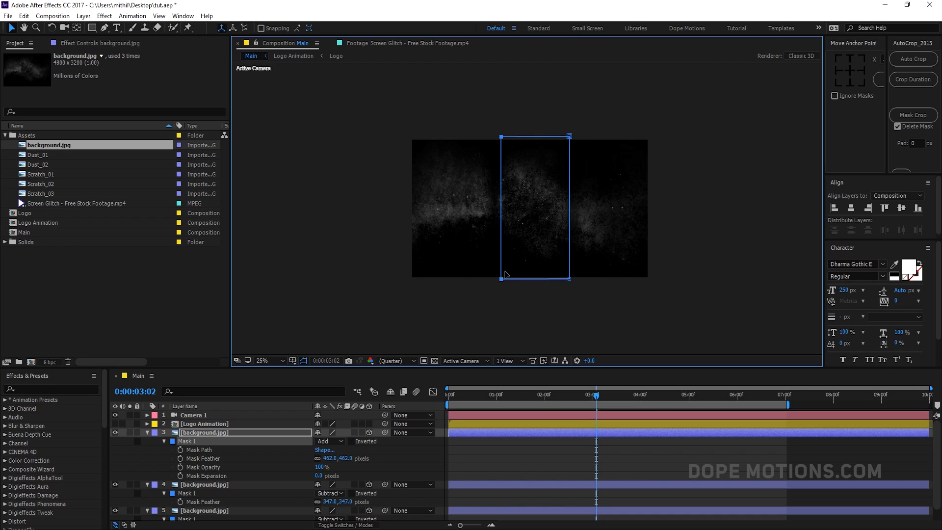
left_click_drag(558, 119, 552, 278)
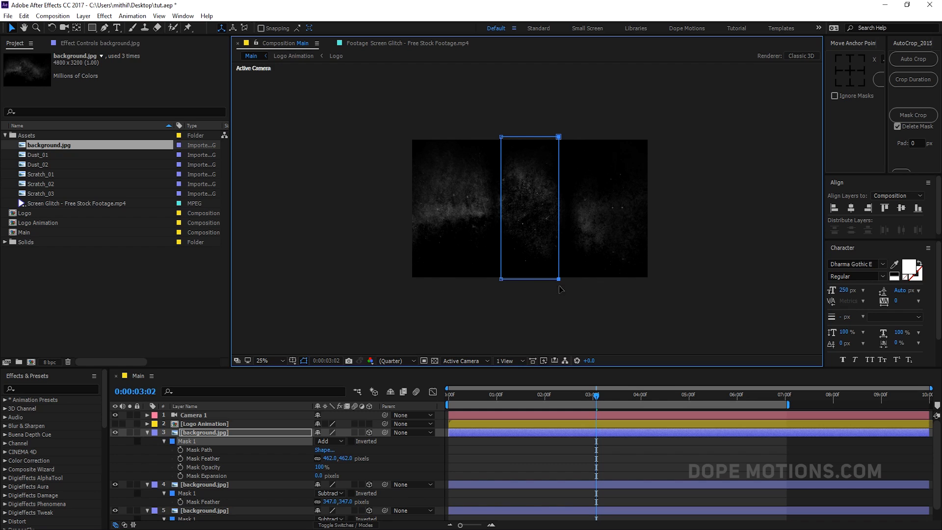
left_click(523, 450)
key("period")
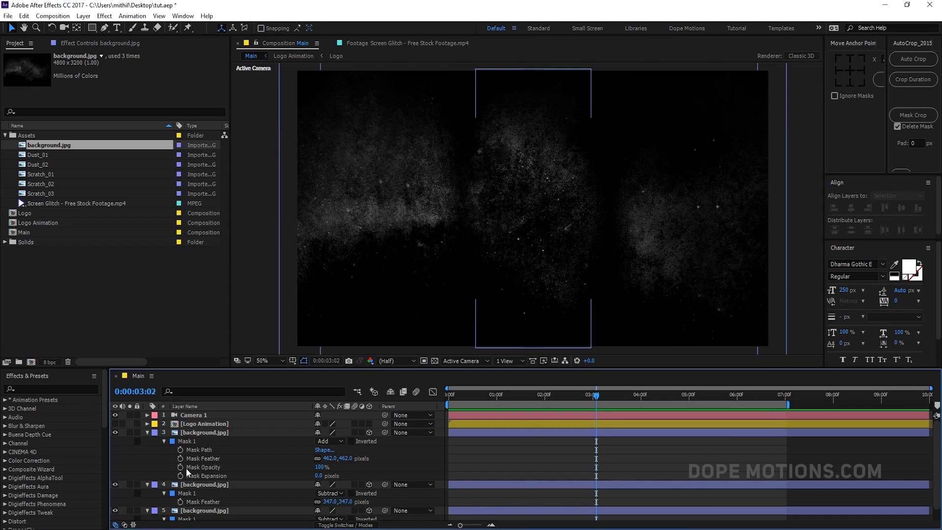
Narrow the subtract mask of the middle background layer by moving its left and right edges inward
left_click(196, 484)
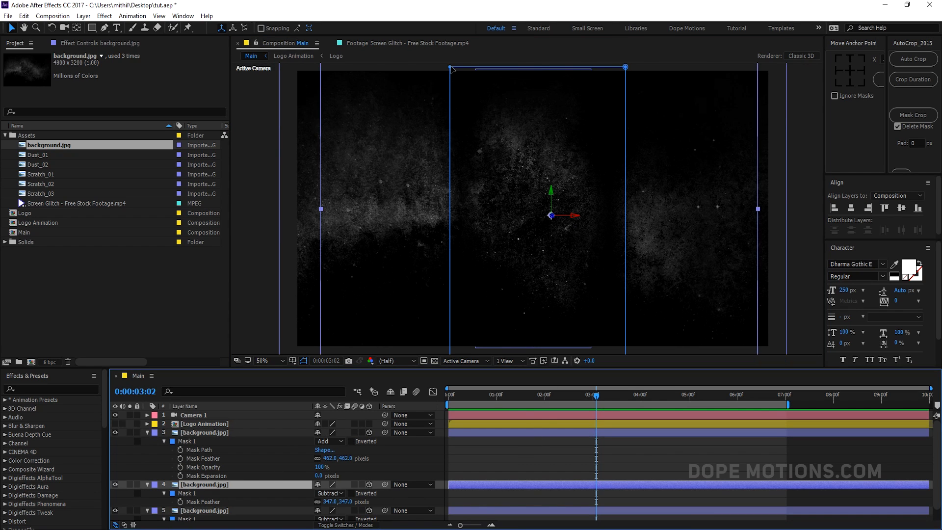
key("comma")
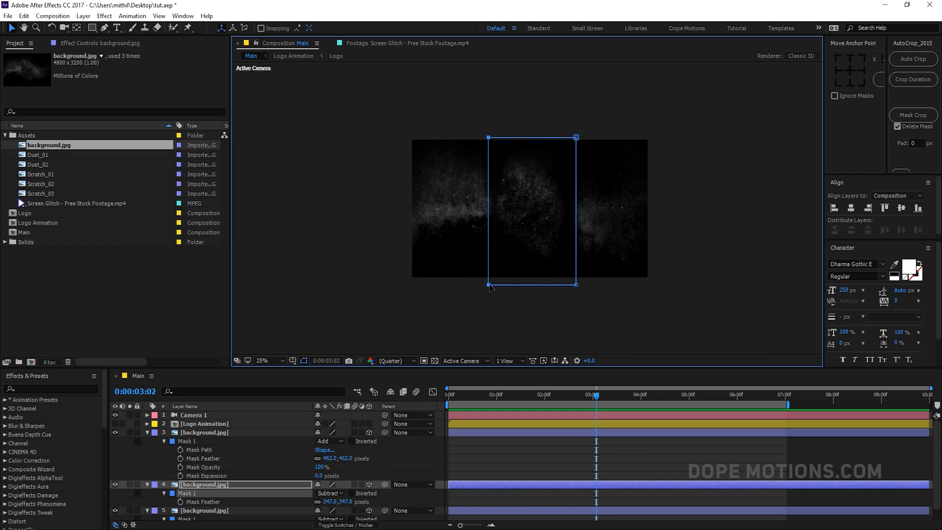
left_click_drag(489, 231, 498, 286)
left_click_drag(561, 117, 561, 287)
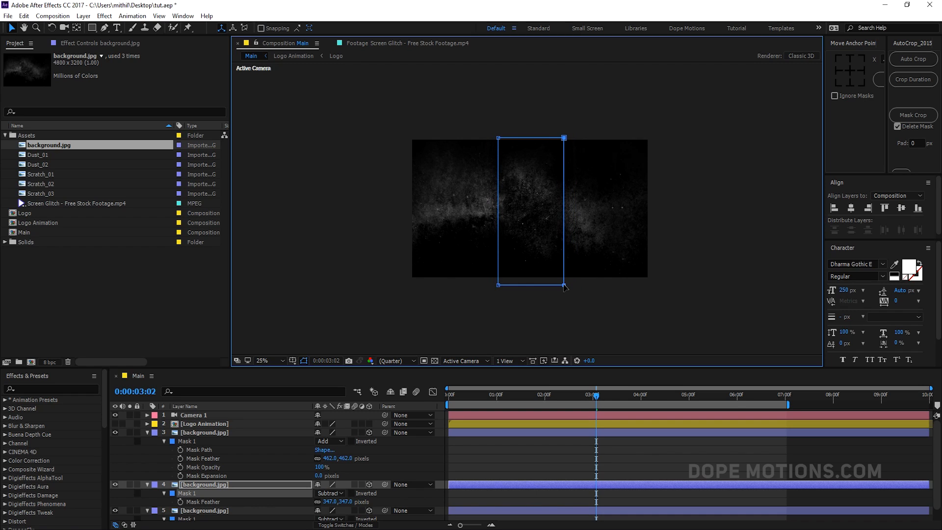
left_click(498, 454)
key("period")
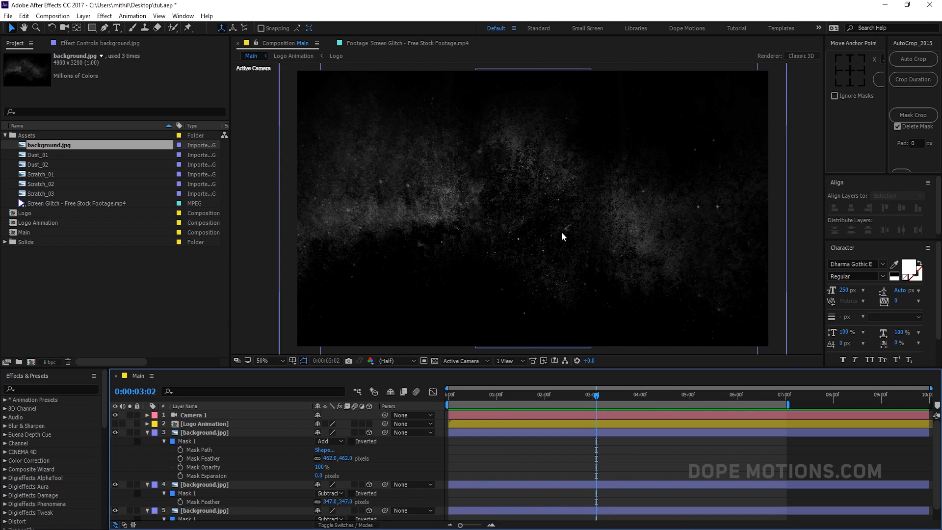
Collapse the mask properties of all three background layers
left_click(147, 433)
left_click(147, 441)
left_click(147, 449)
Track the camera to check the depth and blending of the three background layers
key("c")
key("c")
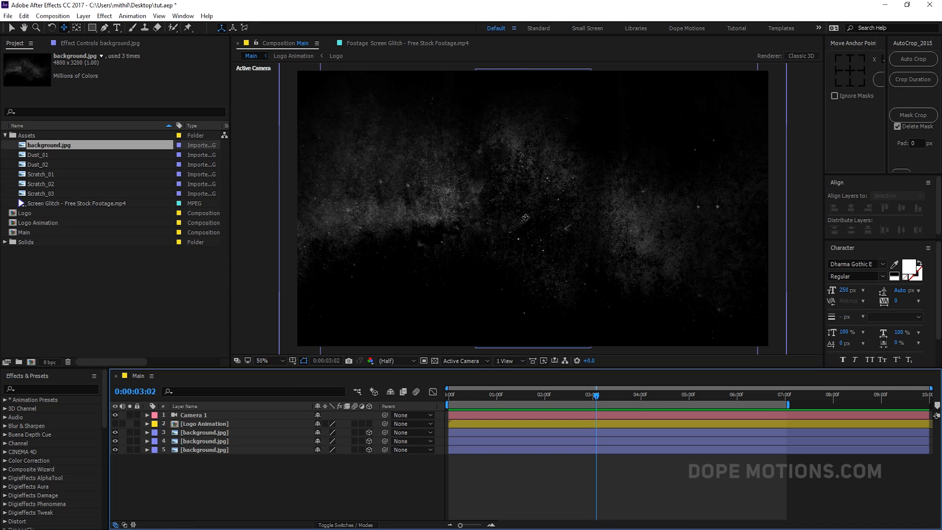
left_click_drag(525, 217, 540, 197)
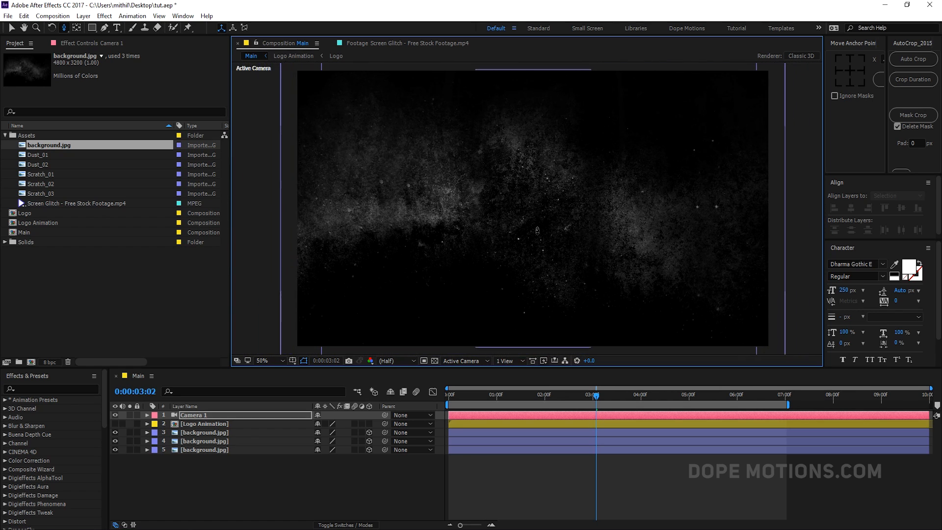
left_click(282, 492)
left_click(257, 495)
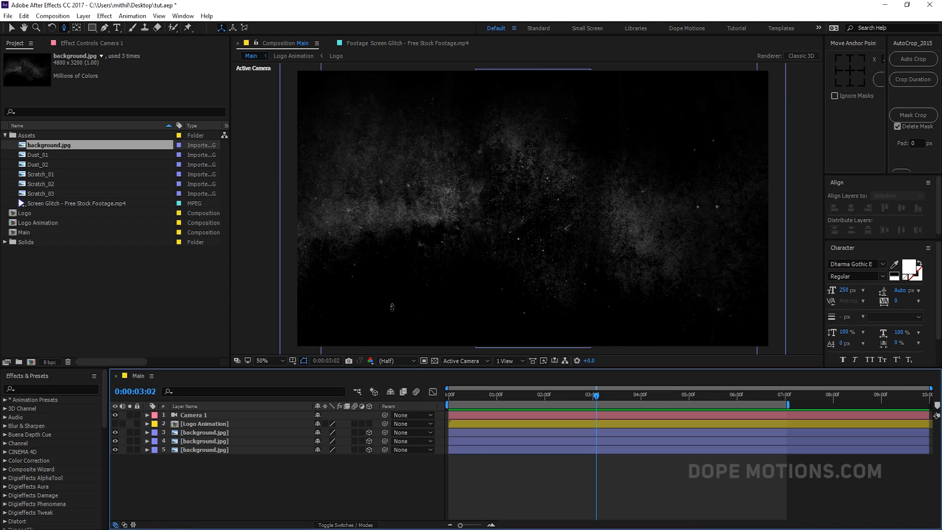
Add Dust_01 as the topmost layer of the Main composition and make it a 3D layer
key("v")
left_click(72, 156)
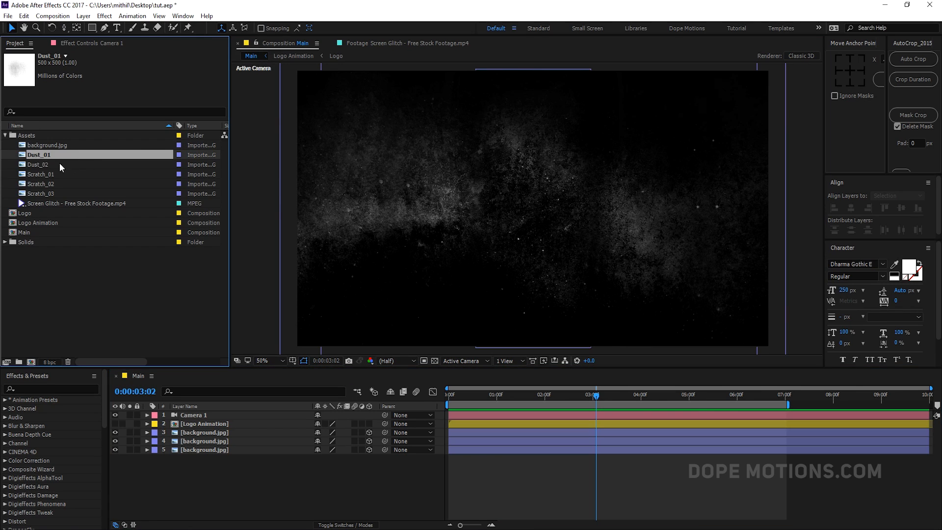
left_click_drag(44, 154, 188, 412)
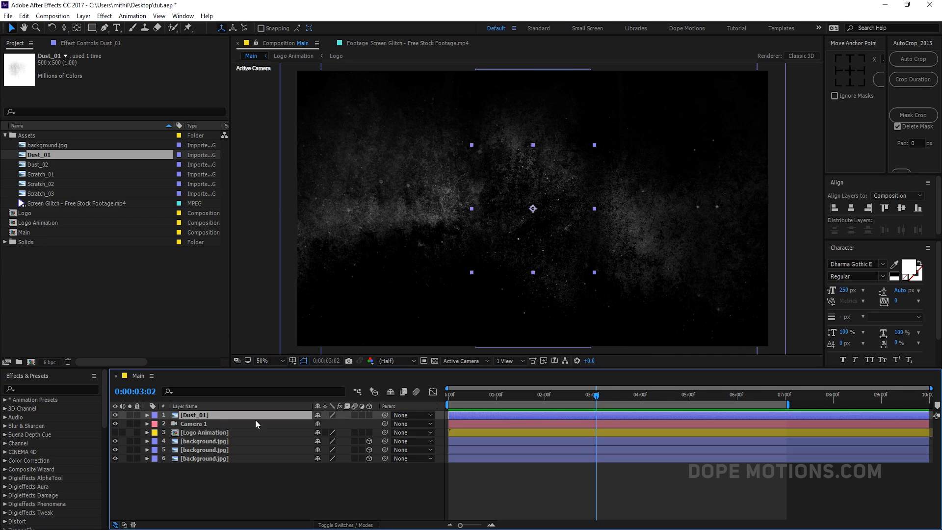
left_click(370, 415)
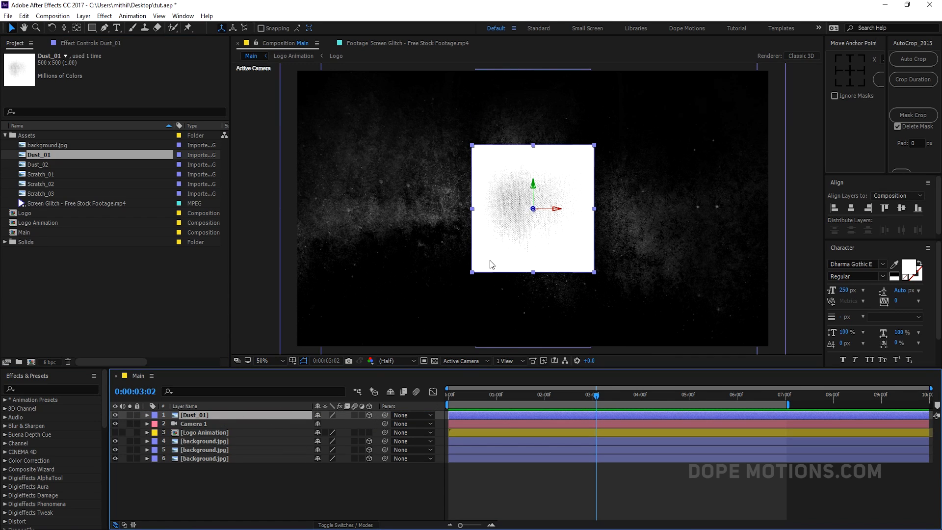
Set the Dust_01 layer's blending mode to Multiply, after trying Add
left_click(344, 524)
left_click(329, 416)
left_click(388, 191)
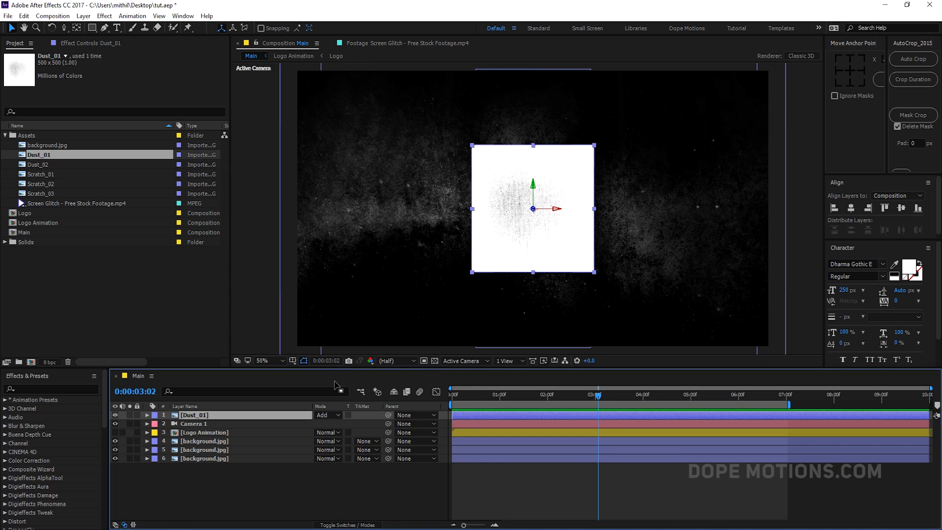
left_click(328, 415)
left_click(375, 130)
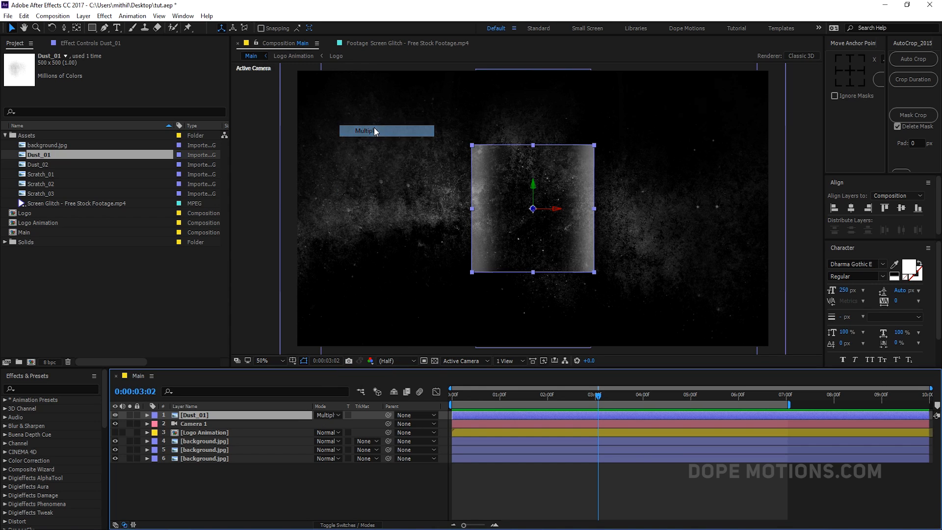
Reposition Dust_01 near the centre of the frame and bring it closer to the camera
left_click_drag(553, 211, 639, 214)
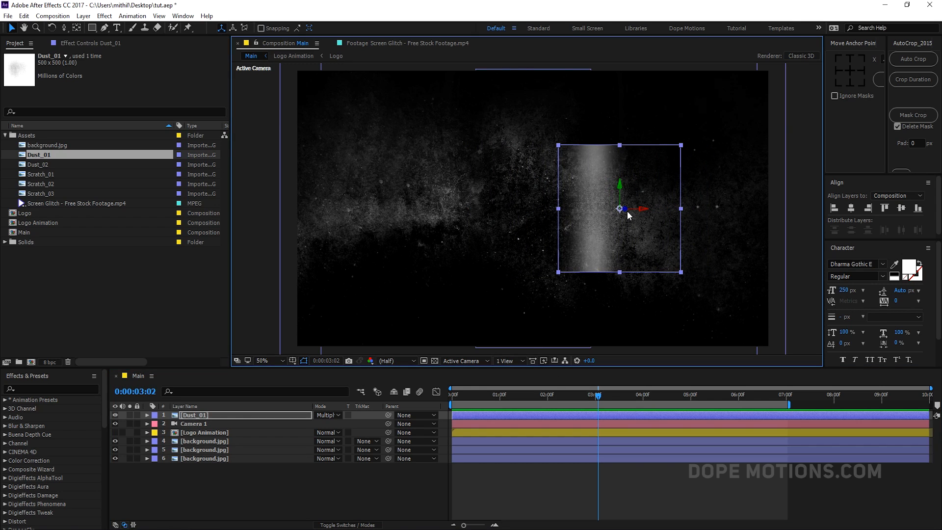
left_click_drag(626, 212, 761, 203)
left_click_drag(697, 214, 593, 226)
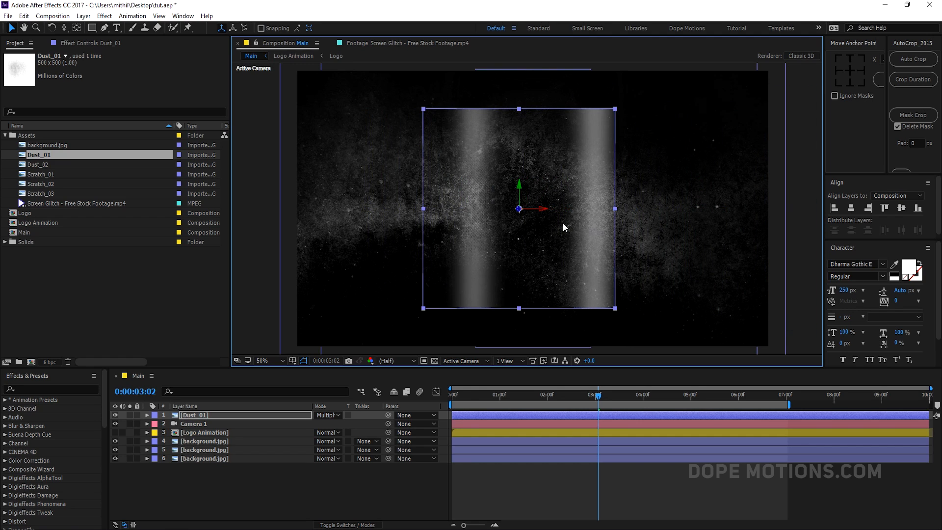
mouse_move(192, 416)
left_mouse_down()
mouse_move(191, 444)
mouse_move(199, 414)
left_mouse_up()
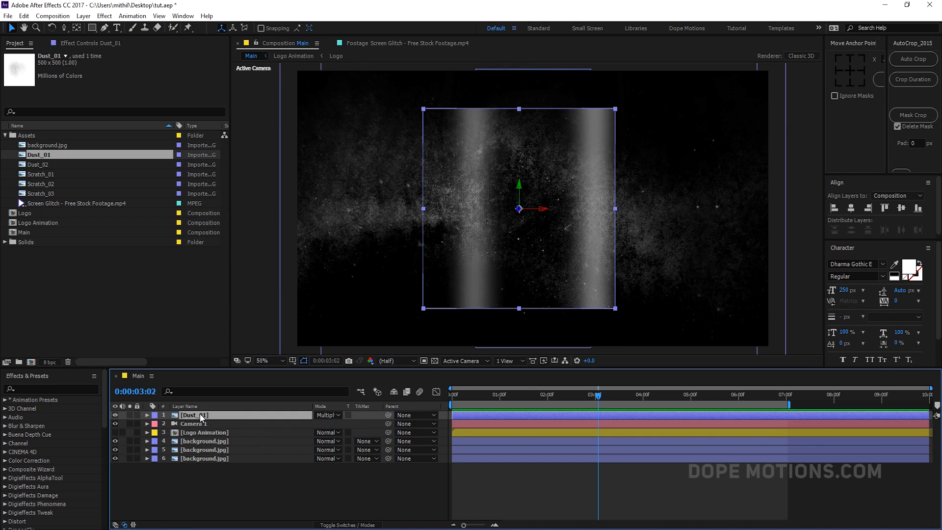
mouse_move(544, 211)
left_mouse_down()
mouse_move(466, 209)
mouse_move(549, 211)
left_mouse_up()
mouse_move(510, 243)
left_mouse_down()
mouse_move(782, 243)
mouse_move(473, 243)
mouse_move(545, 243)
mouse_move(526, 244)
left_mouse_up()
Increase the Mask 1 expansion of the uppermost background.jpg layer to 625 pixels
left_click(190, 441)
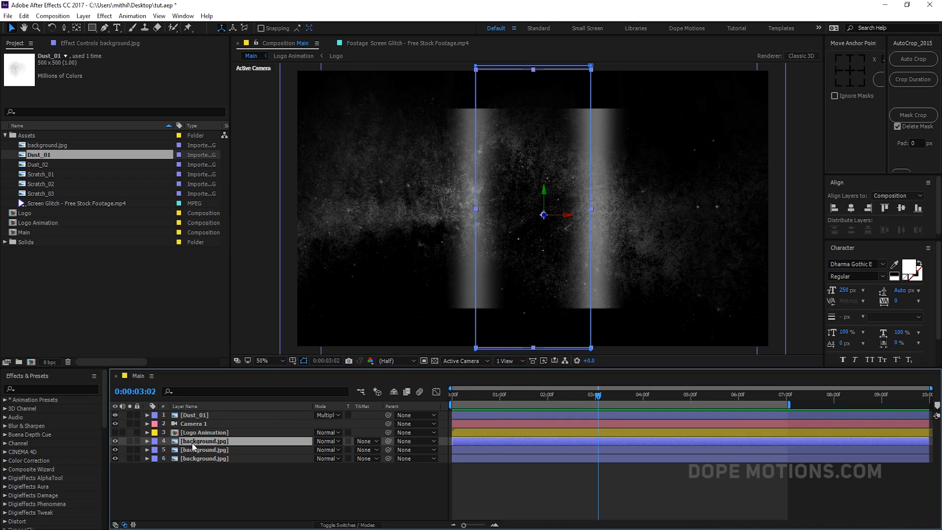
key("m")
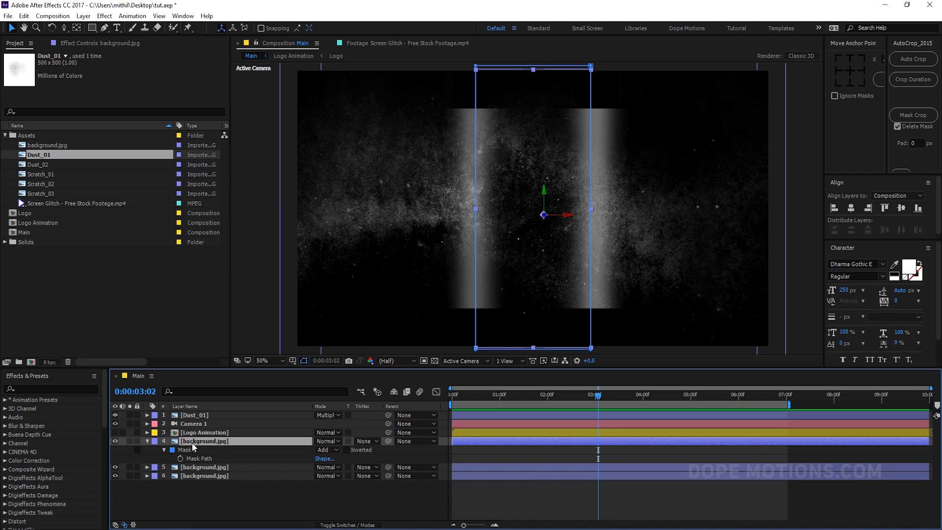
left_click(164, 449)
left_click(164, 449)
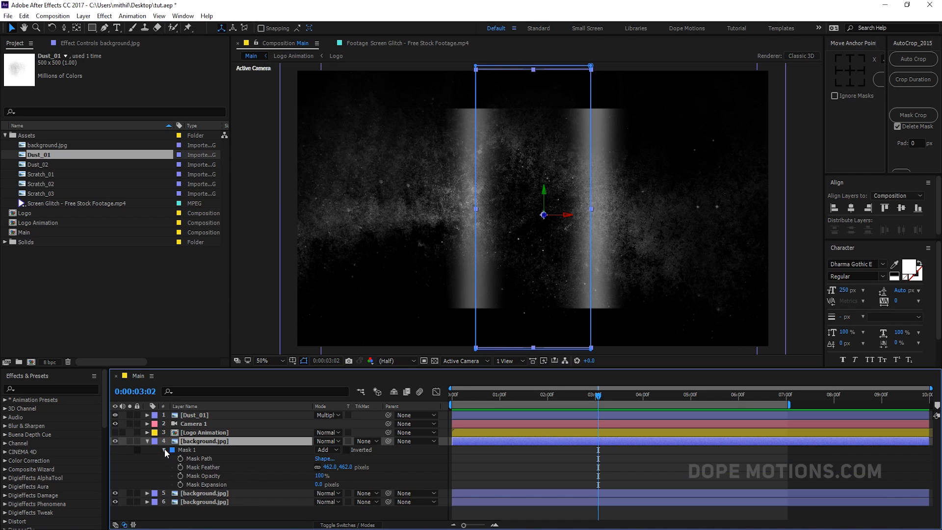
left_click_drag(319, 484, 601, 460)
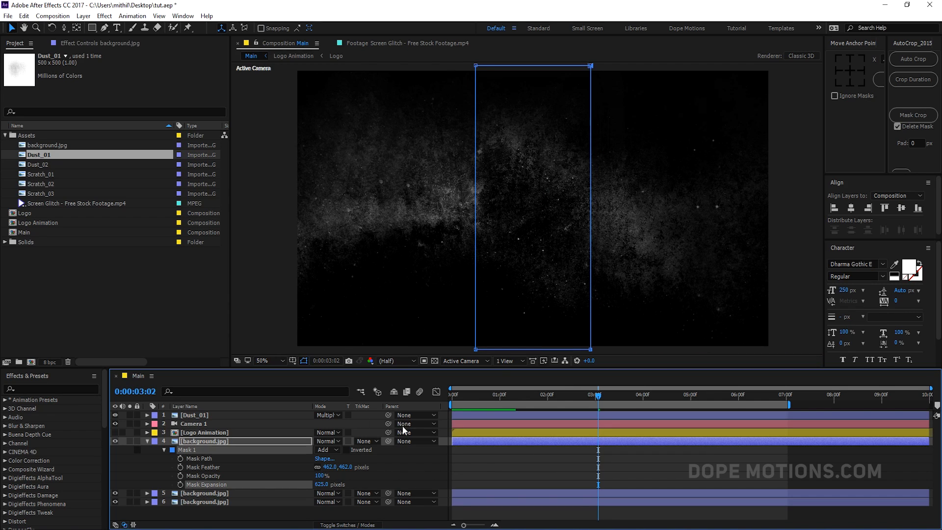
left_click(146, 440)
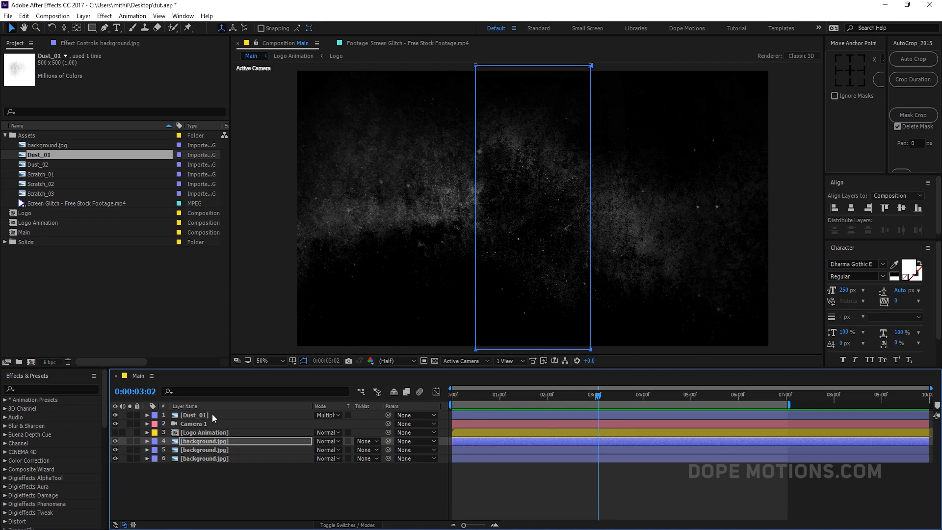
Move the Dust_01 layer to the lower-right area of the frame and closer to the camera
left_click(212, 414)
left_click(215, 499)
left_click(202, 416)
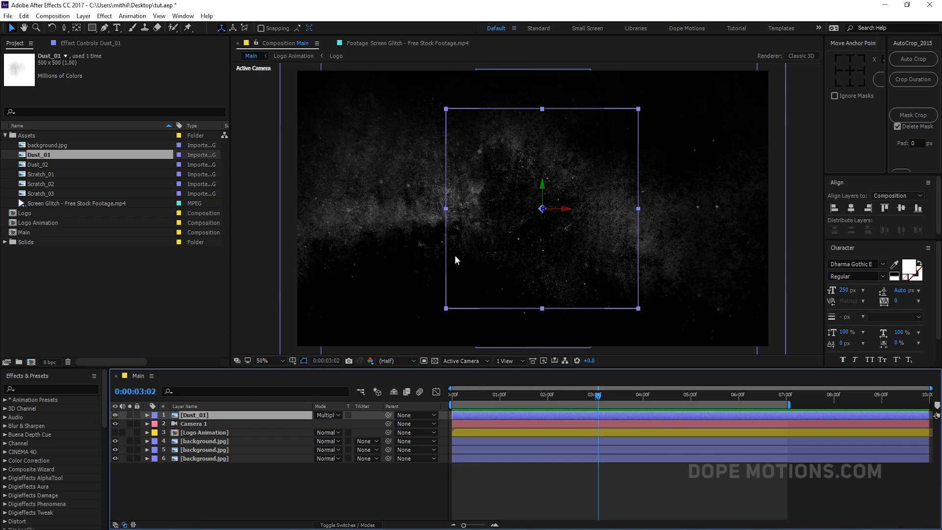
left_click_drag(561, 211, 722, 282)
Duplicate Dust_01 and place the copy in the upper-left area of the frame, farther from the camera than the original
left_click(193, 417)
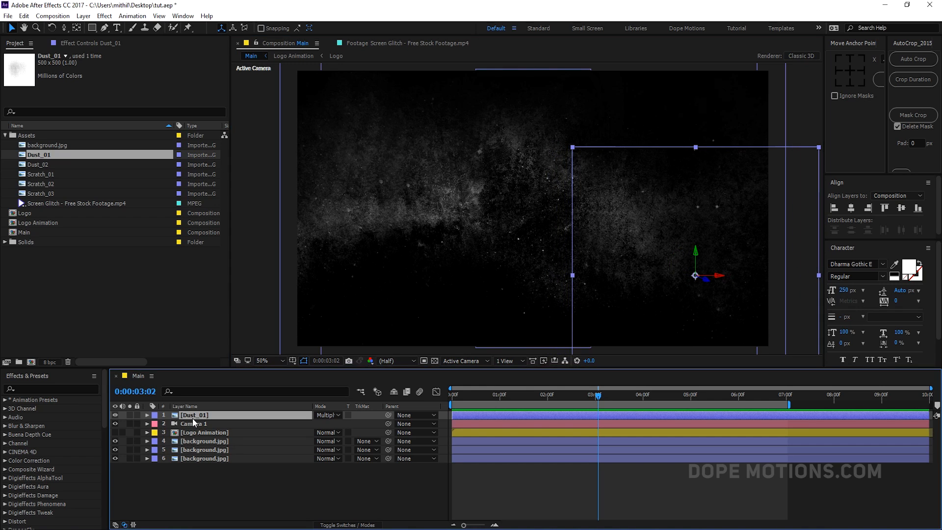
key("ctrl+d")
left_click_drag(725, 281, 377, 179)
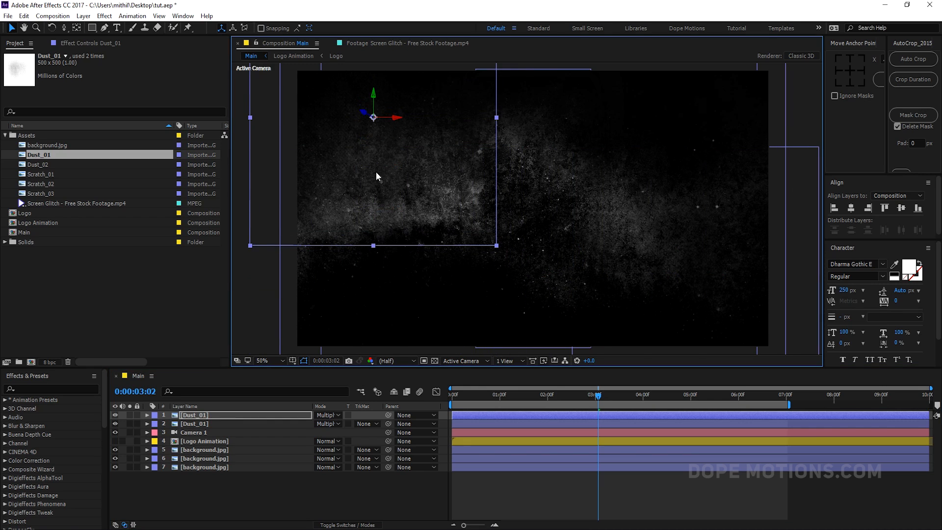
left_click_drag(365, 115, 399, 158)
Add Dust_02 as the topmost layer of the composition and set its blending mode to Screen
left_click(38, 165)
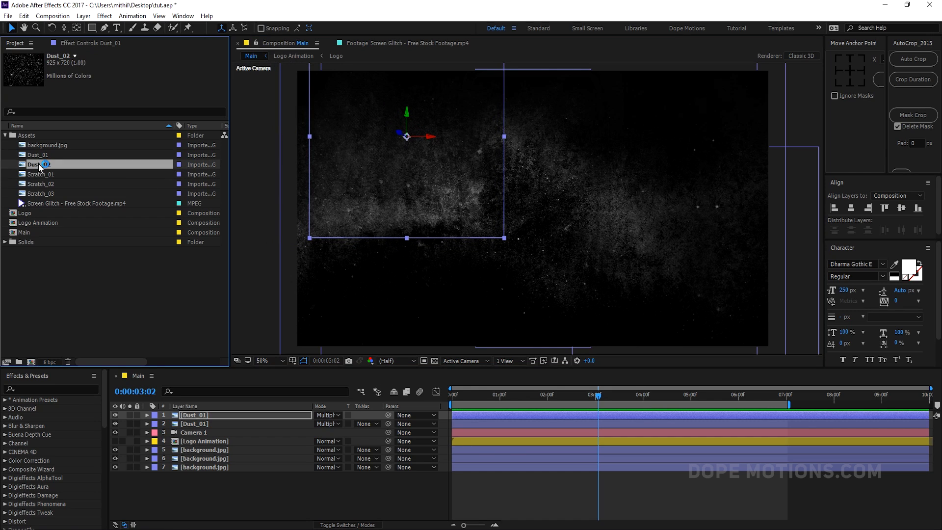
left_click_drag(38, 164, 187, 412)
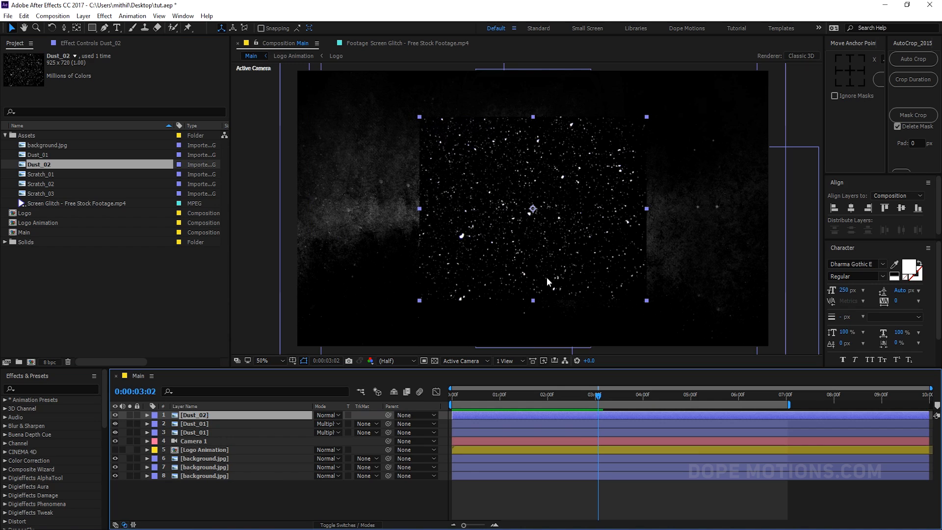
left_click(335, 417)
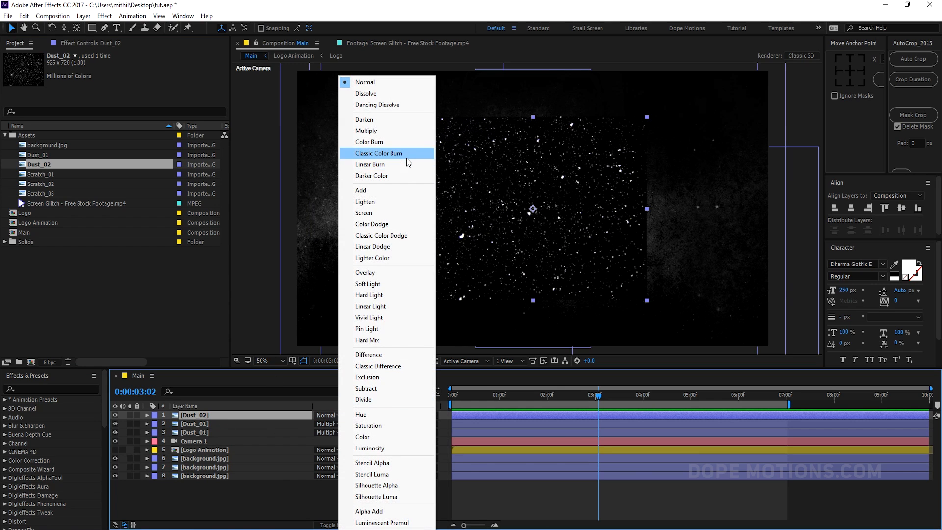
left_click(372, 214)
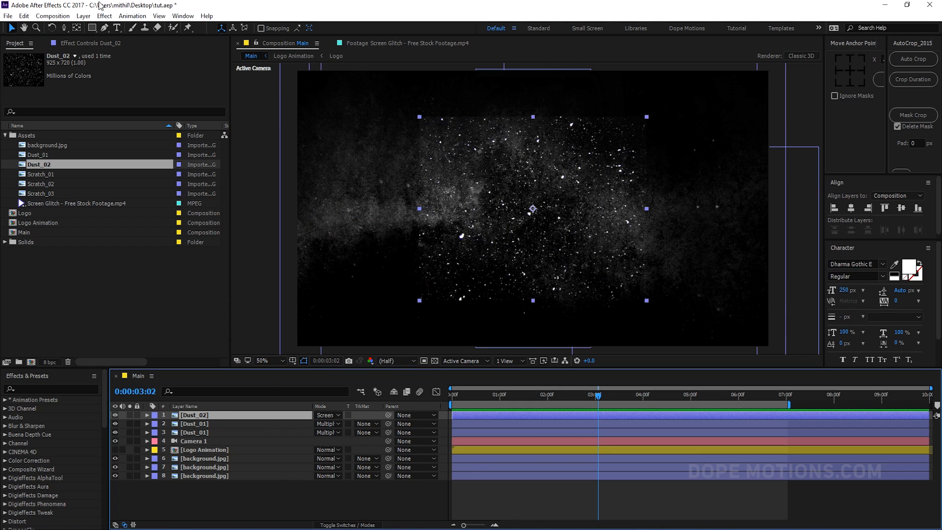
Draw a closed, irregular curved mask around the central area of the Dust_02 layer with the Pen tool
left_click(104, 28)
left_click_drag(480, 154, 510, 131)
mouse_move(453, 200)
left_mouse_down()
mouse_move(456, 226)
mouse_move(495, 248)
mouse_move(510, 274)
mouse_move(602, 251)
left_mouse_up()
left_click_drag(595, 217, 600, 189)
left_click_drag(599, 165, 587, 158)
left_click_drag(571, 150, 512, 146)
left_click(480, 155)
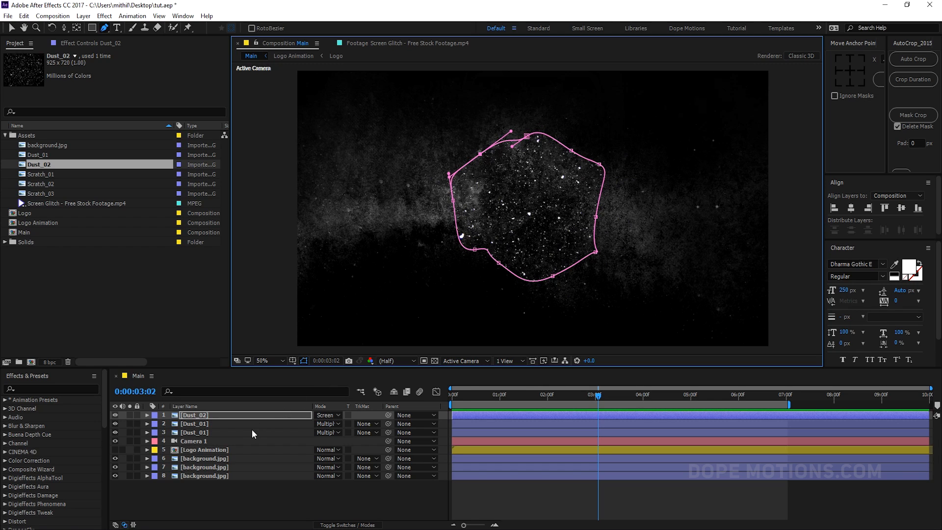
Feather the Dust_02 mask by 250 pixels and lower the layer's opacity to 27%
key("f")
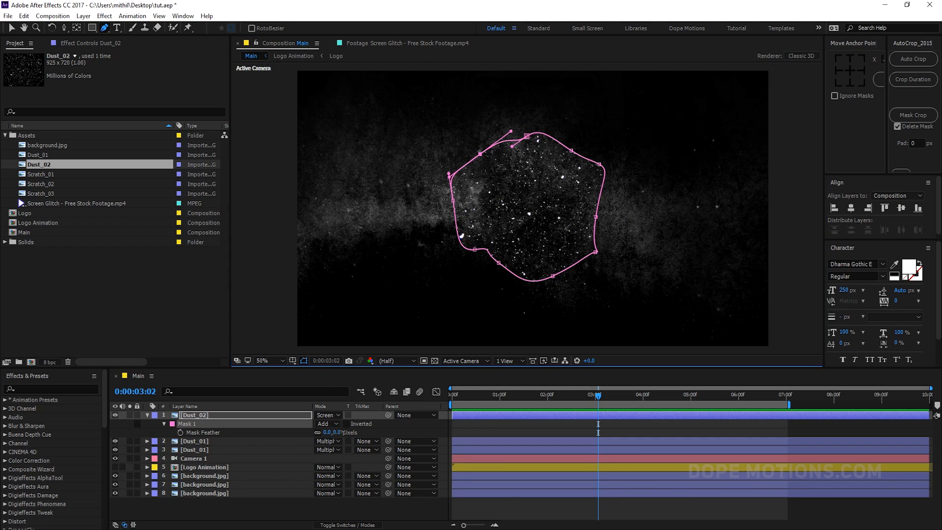
left_click_drag(339, 431, 426, 427)
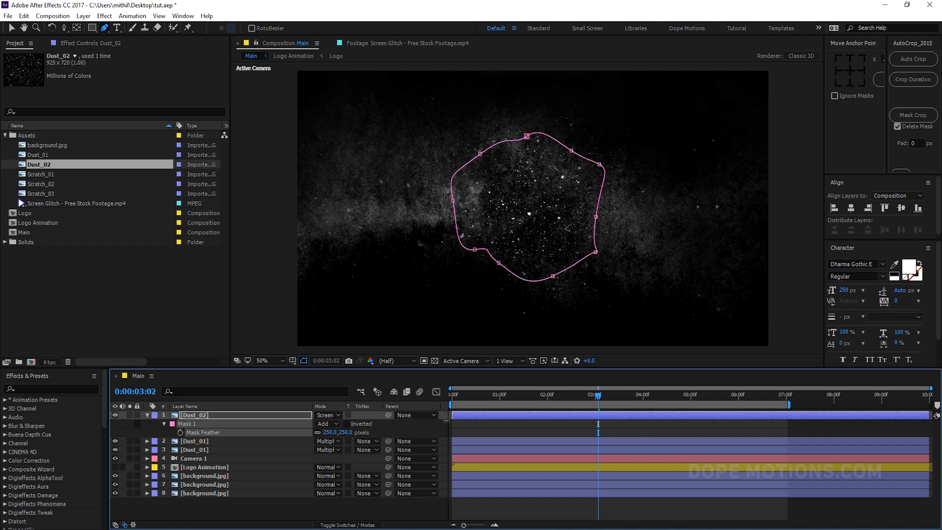
key("t")
left_click_drag(321, 424, 283, 424)
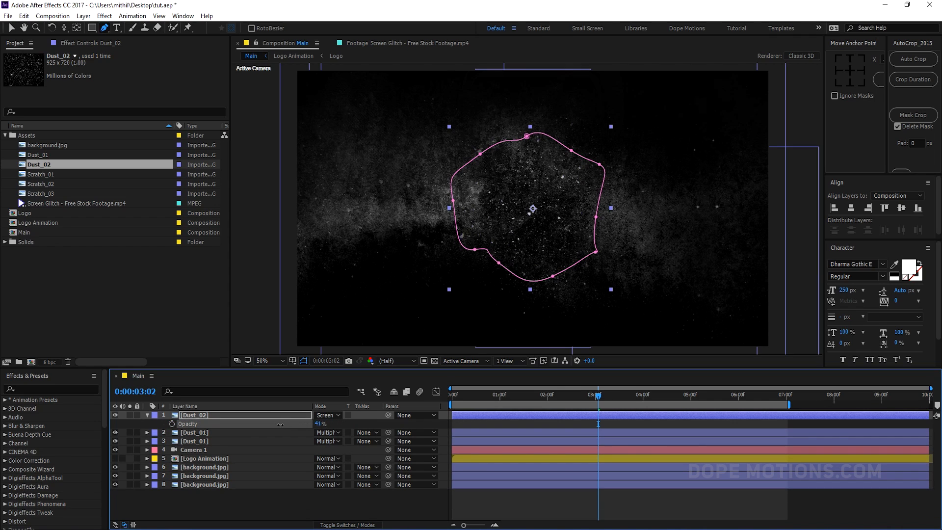
Make Dust_02 a 3D layer and move it to the upper-right corner of the frame, slightly closer to the camera
key("w")
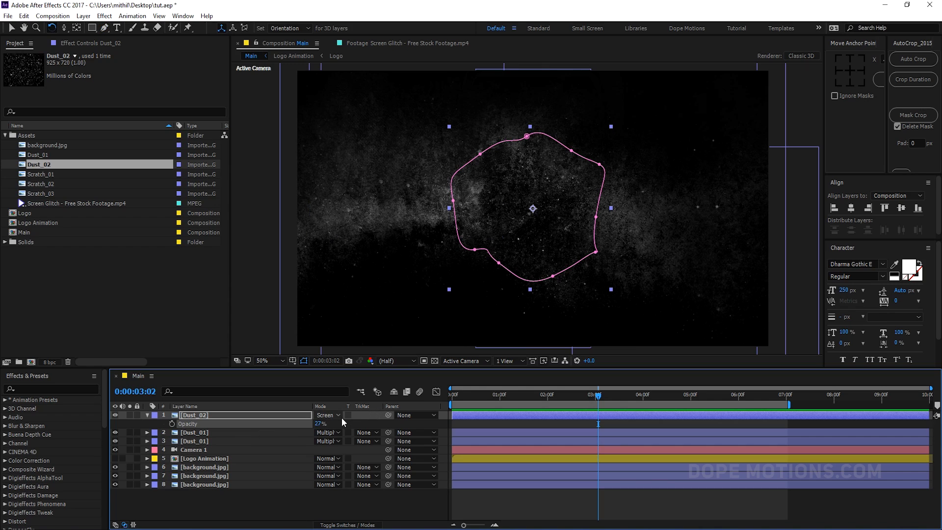
left_click(346, 525)
left_click(368, 415)
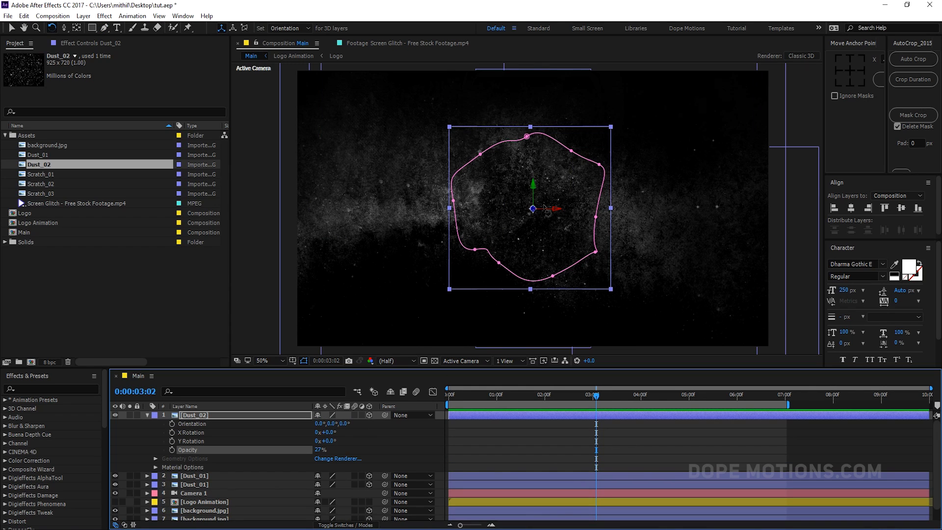
key("v")
left_click_drag(550, 209, 724, 119)
Reduce the Dust_02 layer's opacity to 6%
left_click(267, 415)
key("u")
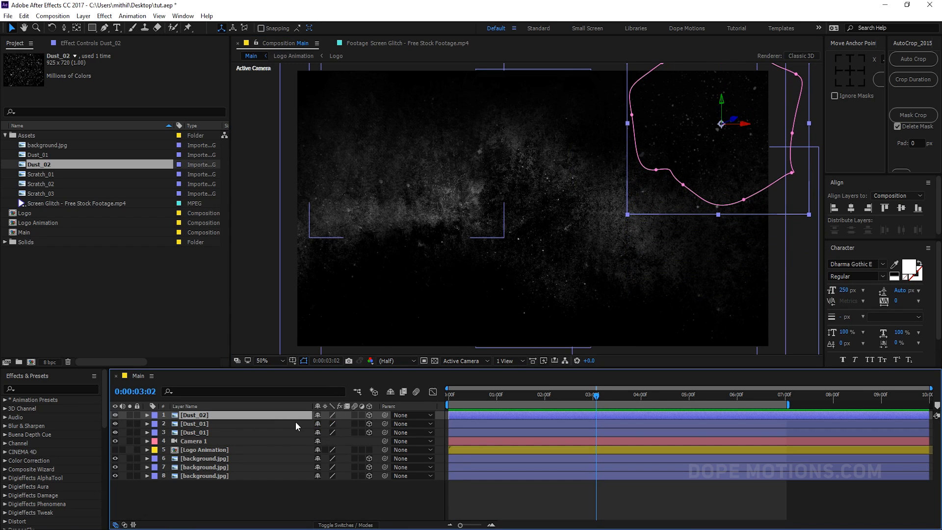
key("t")
left_click_drag(318, 424, 310, 424)
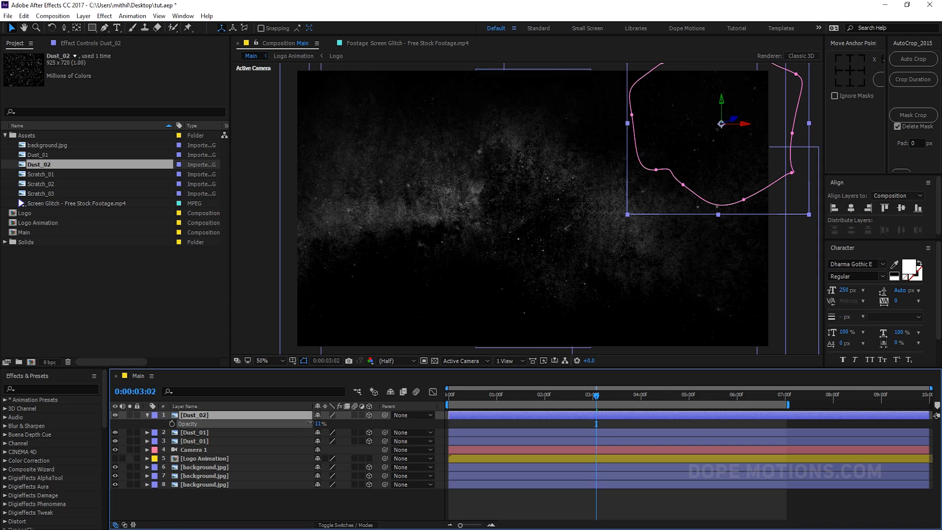
left_click_drag(307, 422, 307, 423)
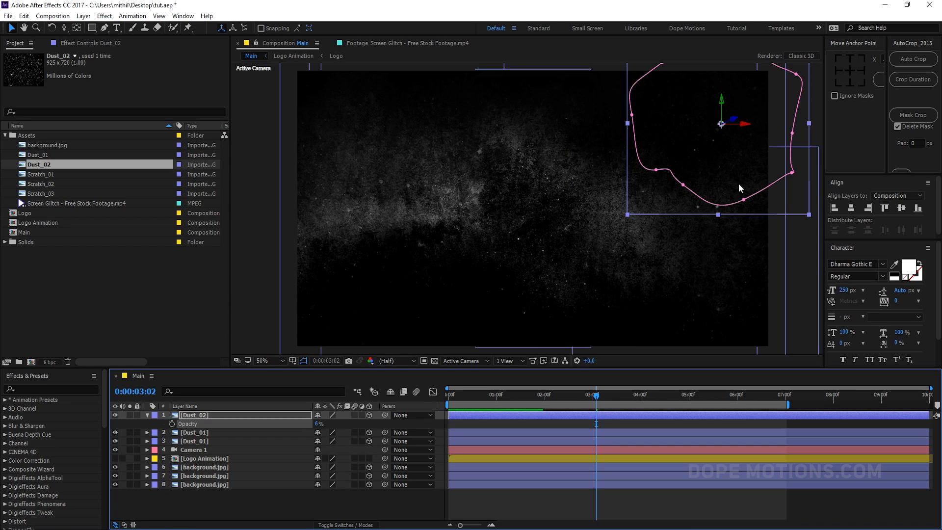
Duplicate Dust_02 and place the copy in the lower-left area of the frame, using the Top view to bring it nearer the camera
key("ctrl+d")
left_click_drag(741, 127, 405, 269)
left_click(461, 360)
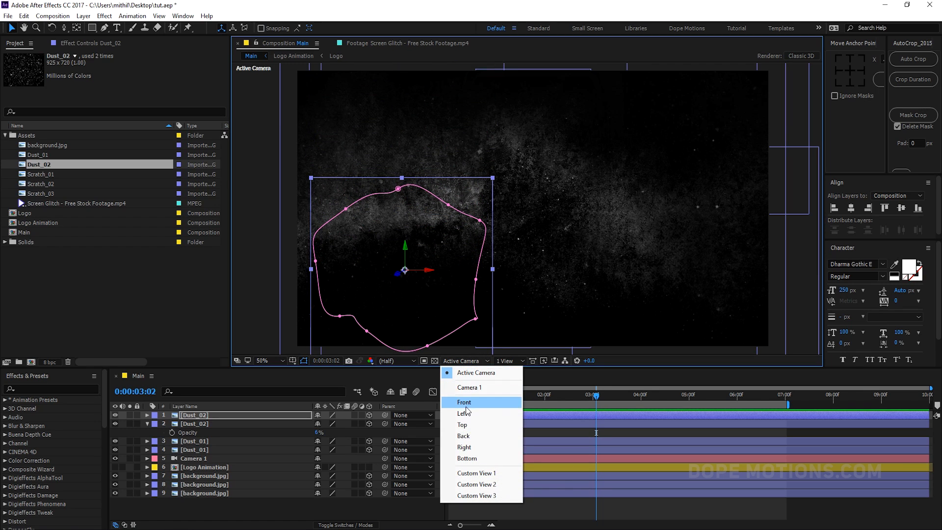
left_click(463, 425)
mouse_move(421, 276)
left_mouse_down()
mouse_move(423, 317)
mouse_move(434, 293)
mouse_move(425, 292)
left_mouse_up()
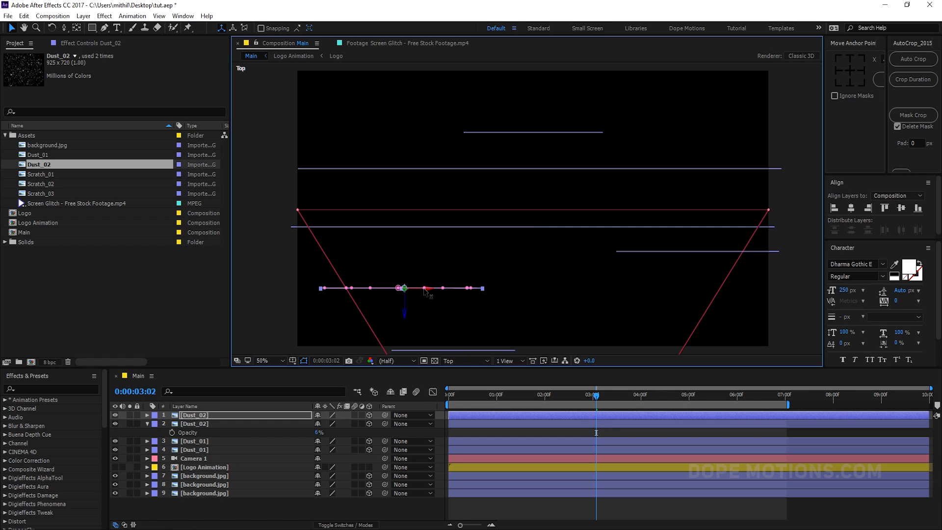
left_click(464, 361)
left_click(459, 368)
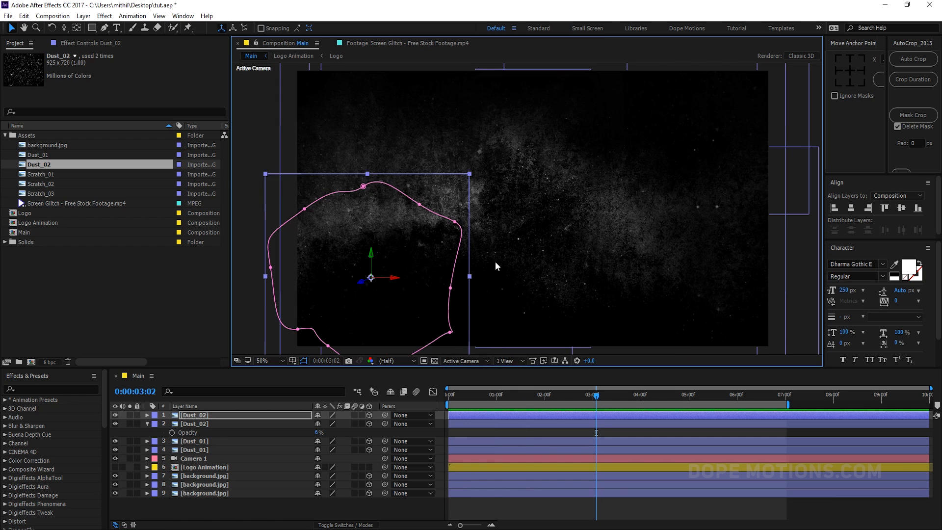
Move the camera slightly to check the depth between the dust layers, and undo the camera move
left_click(281, 515)
key("c")
left_click_drag(534, 238, 556, 256)
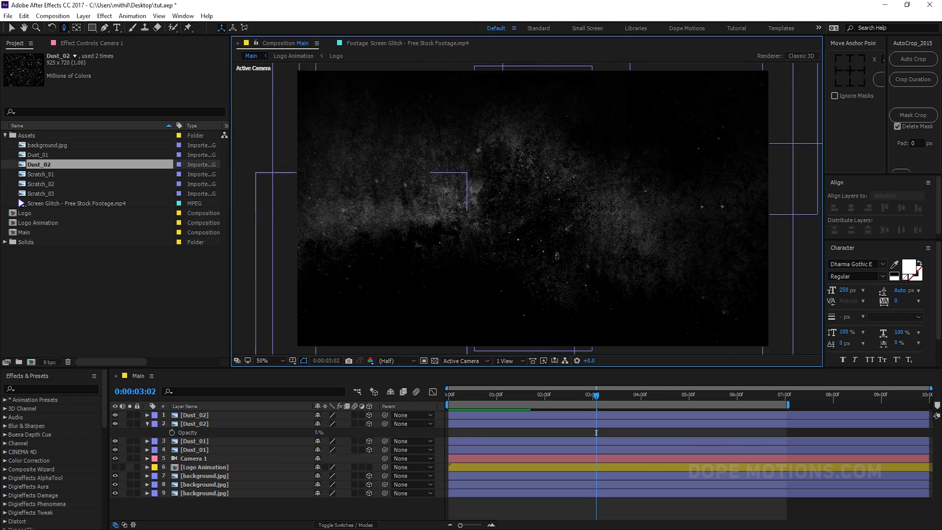
key("ctrl+z")
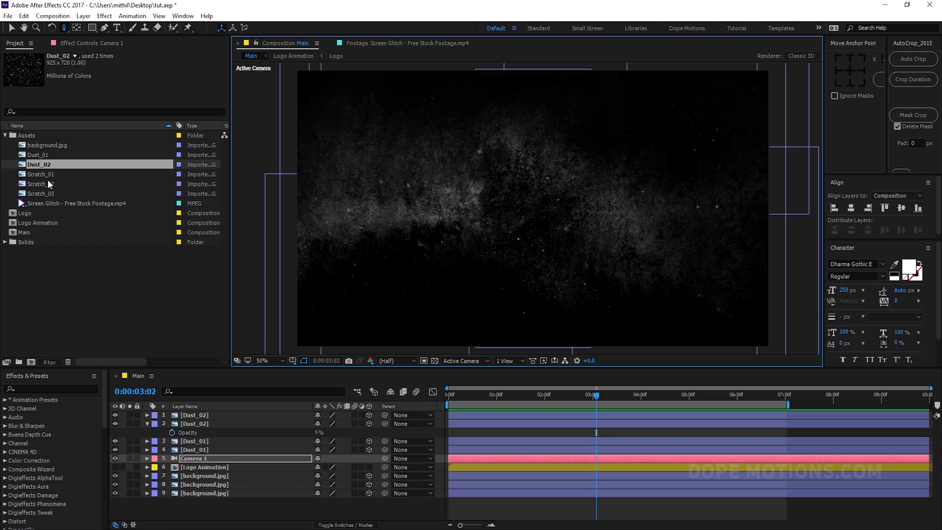
Add Scratch_01 as the topmost layer of the Main composition
left_click(49, 184)
left_click_drag(43, 174, 186, 411)
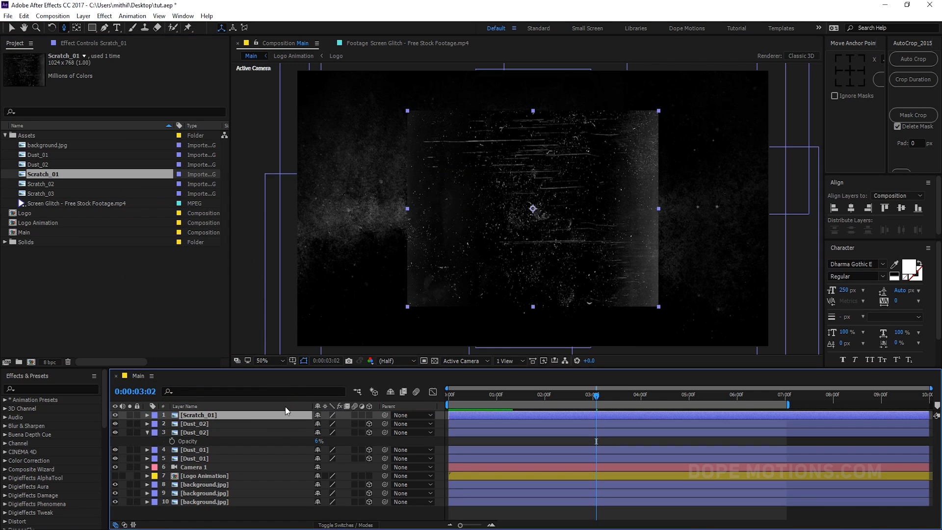
Set the Scratch_01 layer's blending mode to Screen and reduce its opacity to 37%
left_click(333, 524)
left_click(327, 415)
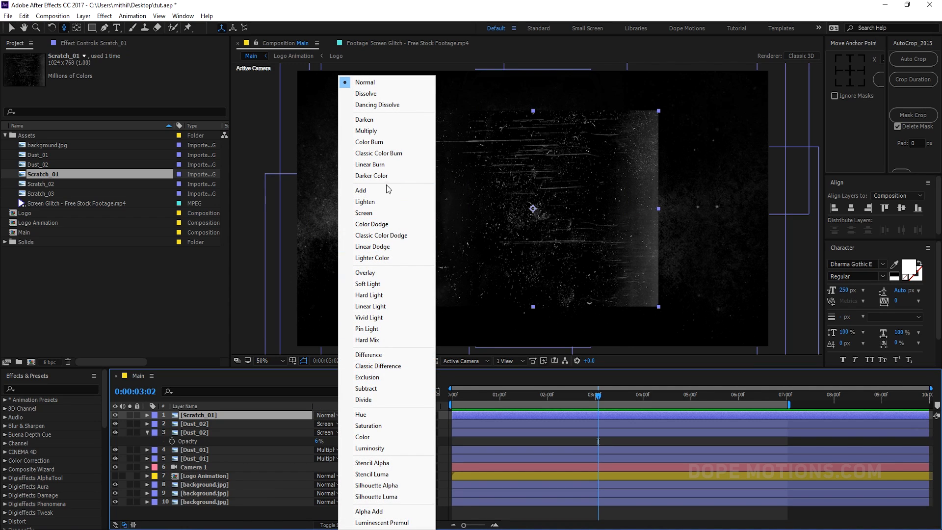
left_click(366, 212)
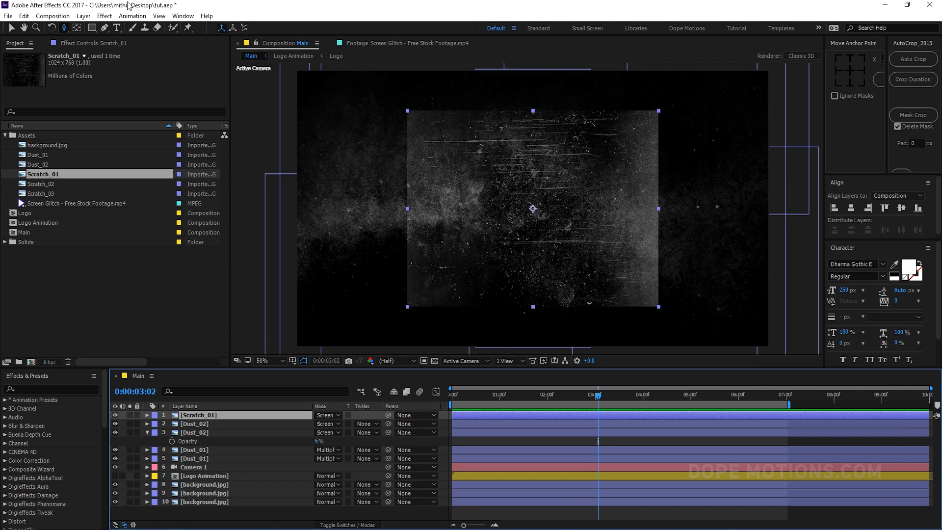
key("t")
left_click_drag(319, 423, 271, 423)
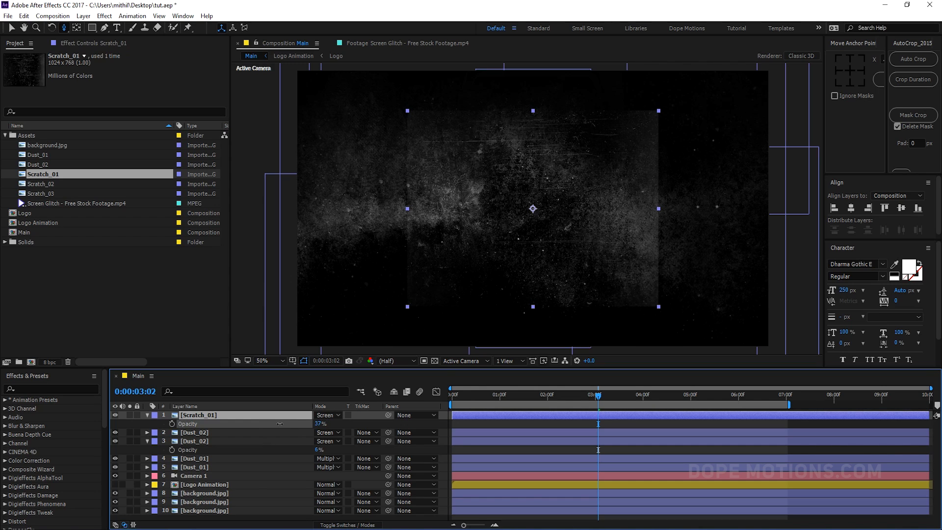
Draw a closed, curved freeform mask around the central area of the Scratch_01 layer with the Pen tool
left_click(104, 28)
mouse_move(482, 137)
left_mouse_down()
mouse_move(458, 163)
mouse_move(464, 235)
left_mouse_up()
left_click_drag(467, 270, 488, 284)
left_click_drag(552, 292, 588, 292)
left_click_drag(626, 255, 616, 208)
left_click_drag(593, 158, 528, 129)
left_click(482, 136)
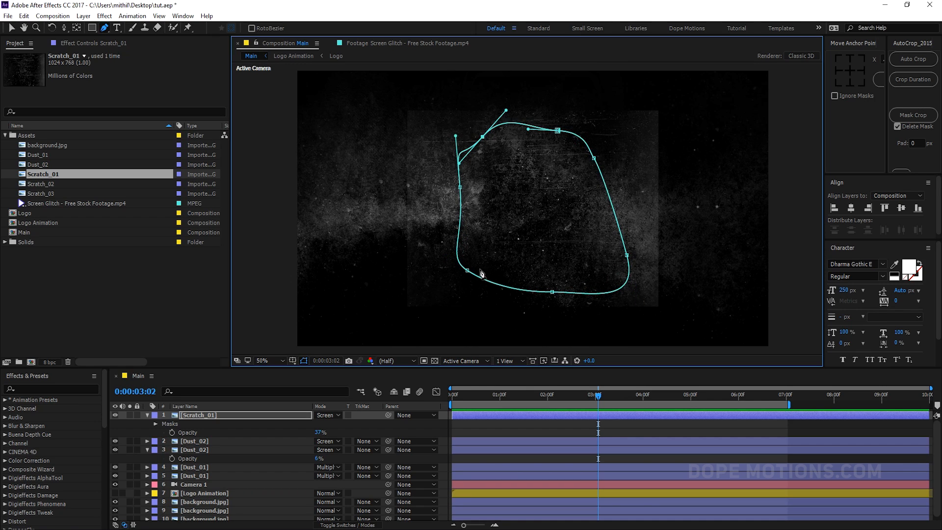
Feather the Scratch_01 mask by 303 pixels and collapse the expanded layer properties
key("f")
left_click_drag(338, 432, 484, 431)
key("w")
key("v")
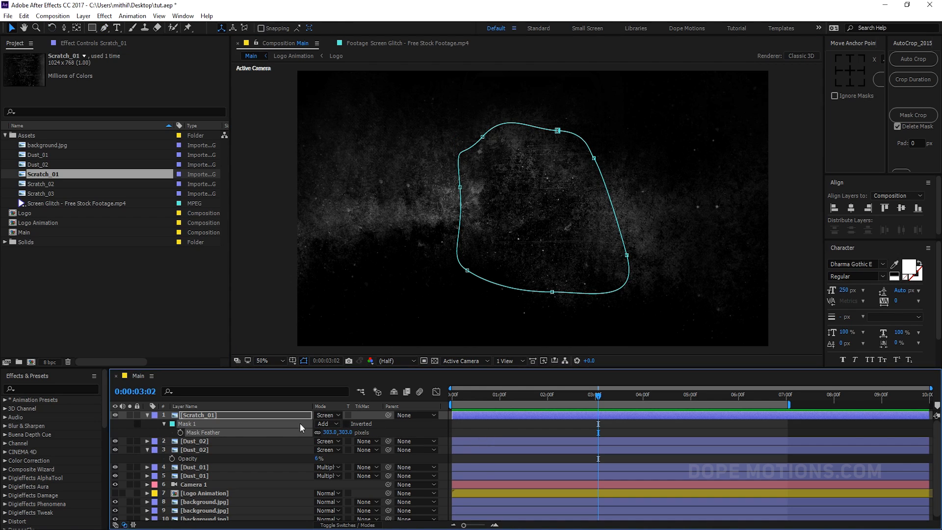
key("f")
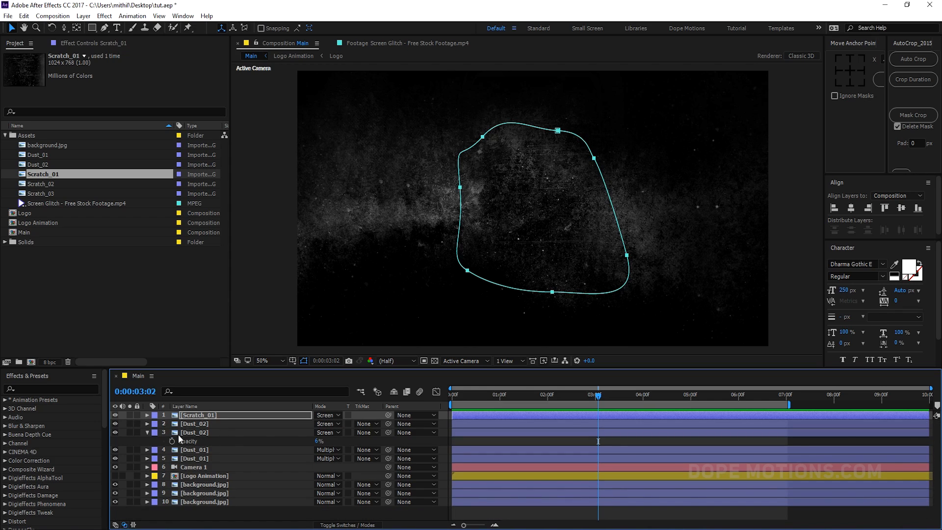
left_click(147, 433)
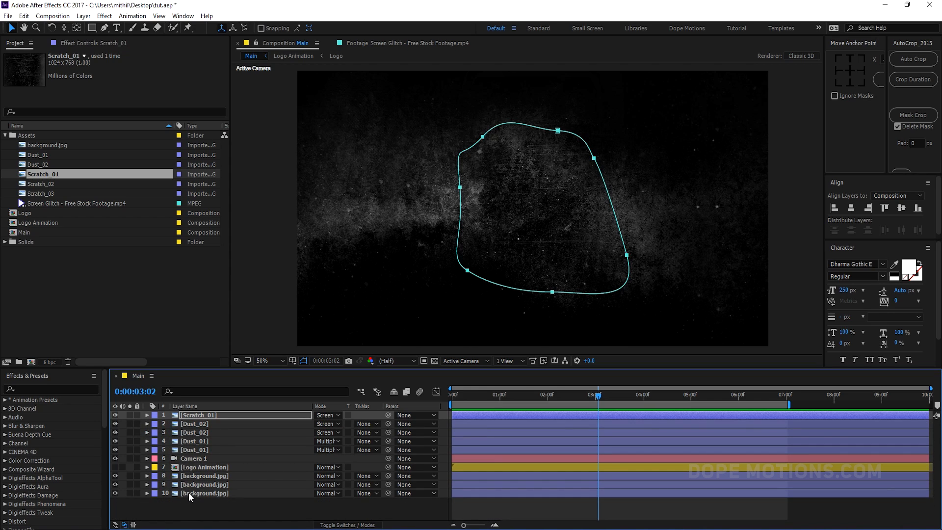
Nudge the left vertex of the Scratch_01 mask slightly outward and deselect the mask
left_click(195, 415)
key("g")
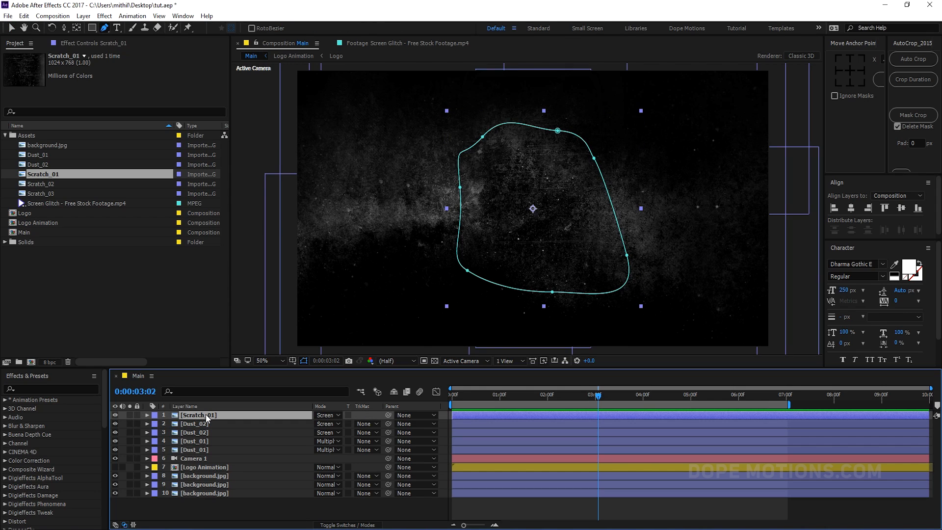
key("v")
left_click(460, 188)
left_click_drag(460, 188, 458, 191)
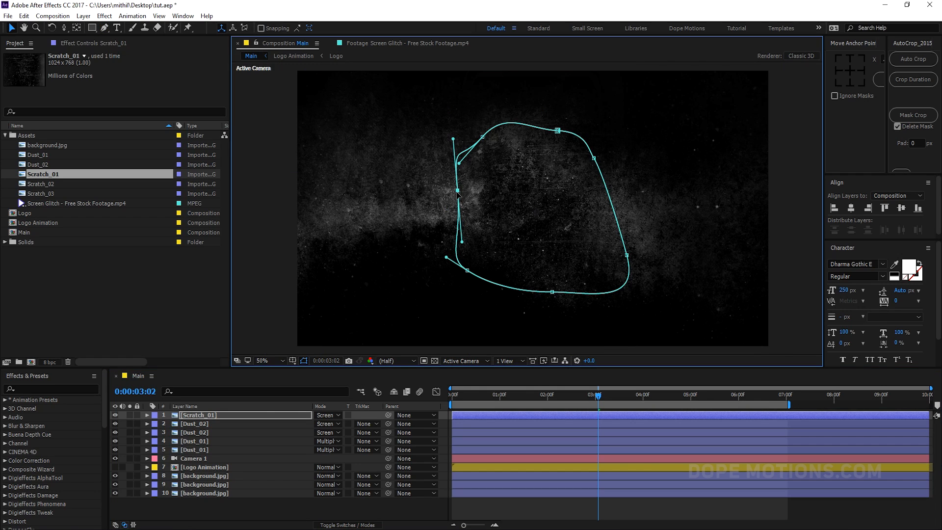
left_click(296, 505)
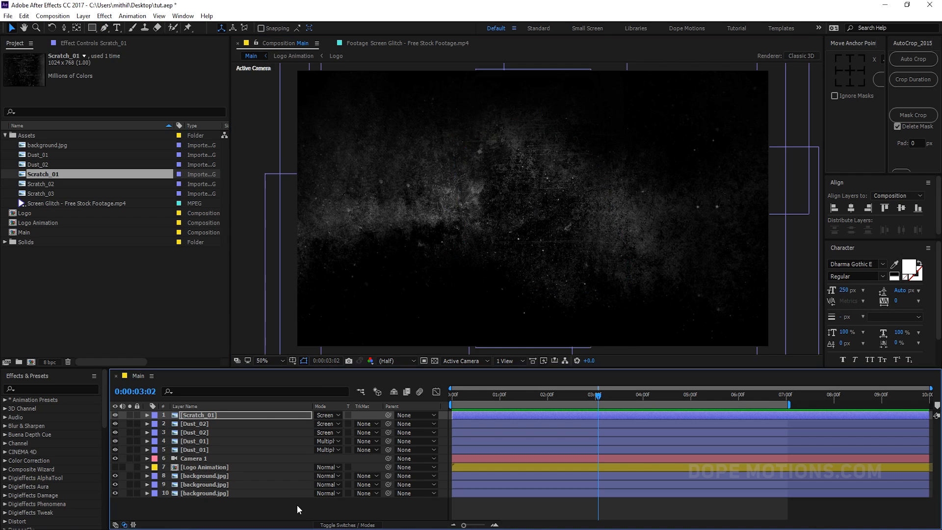
Make Scratch_01 a 3D layer and move it to the left part of the frame, slightly farther from the camera, using the Top view
left_click(511, 216)
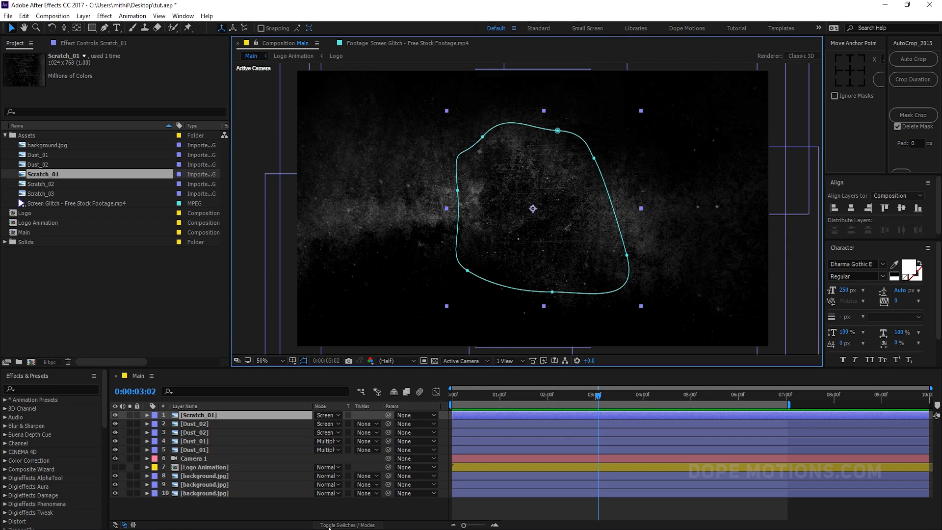
left_click(347, 524)
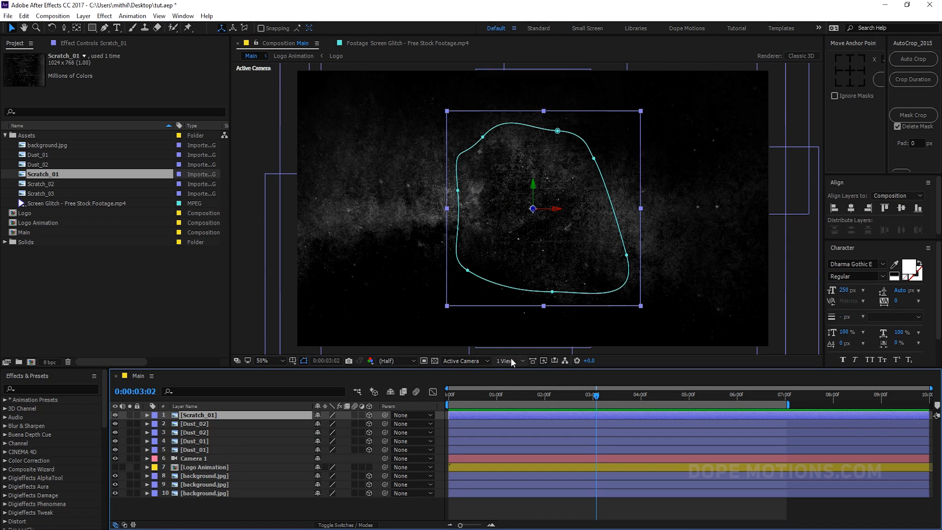
left_click(463, 361)
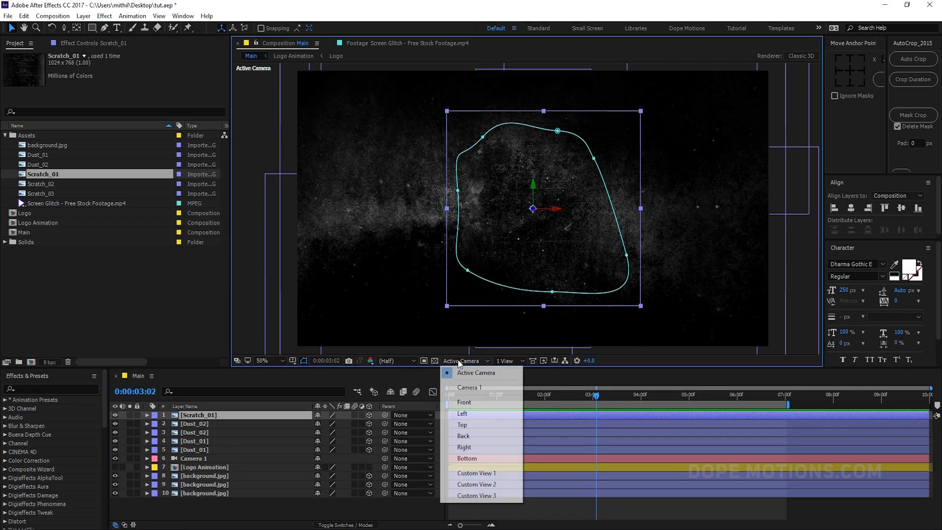
left_click(462, 424)
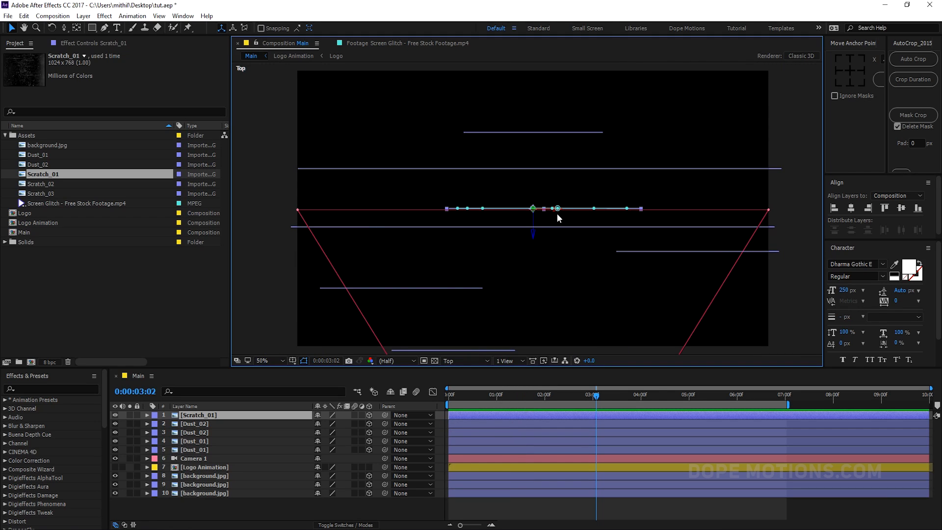
left_click_drag(543, 211, 415, 223)
left_click(454, 361)
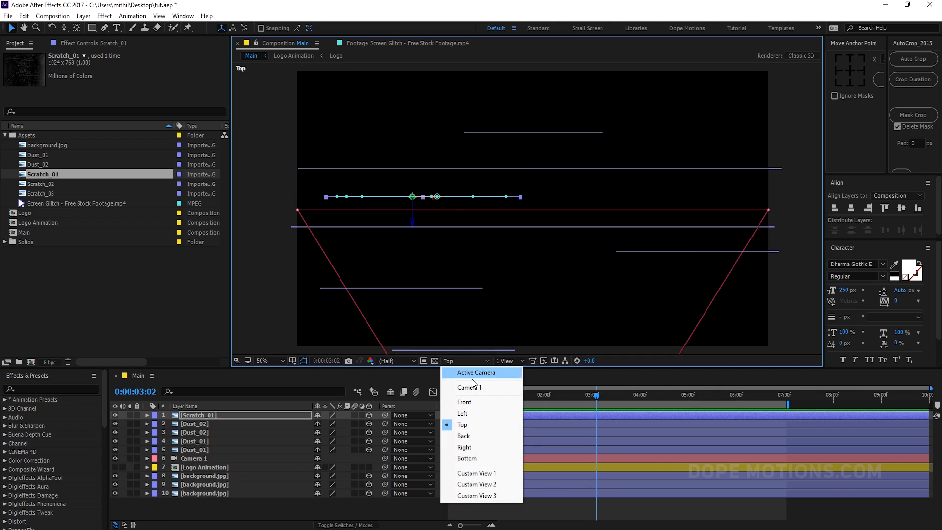
left_click(466, 369)
mouse_move(409, 210)
left_mouse_down()
mouse_move(420, 209)
mouse_move(399, 212)
left_mouse_up()
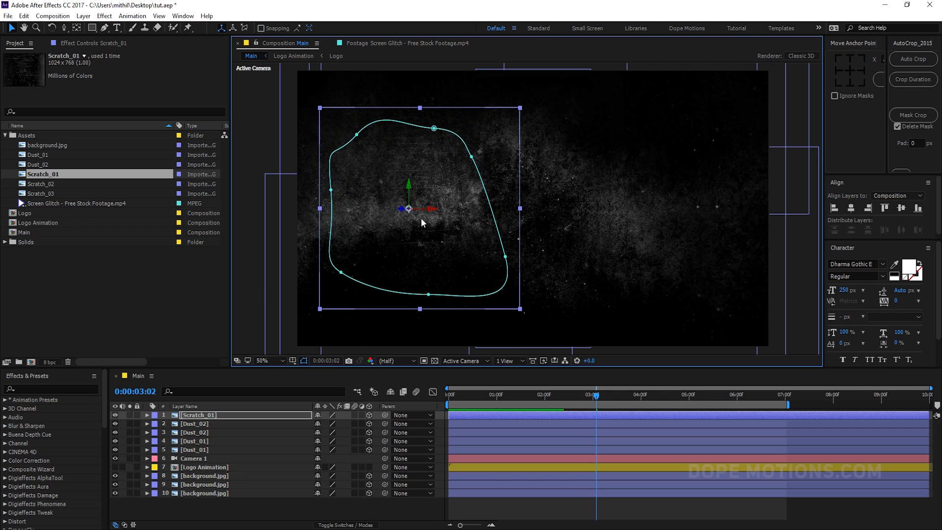
Scale the Scratch_01 layer down to 70%
left_click(216, 417)
key("s")
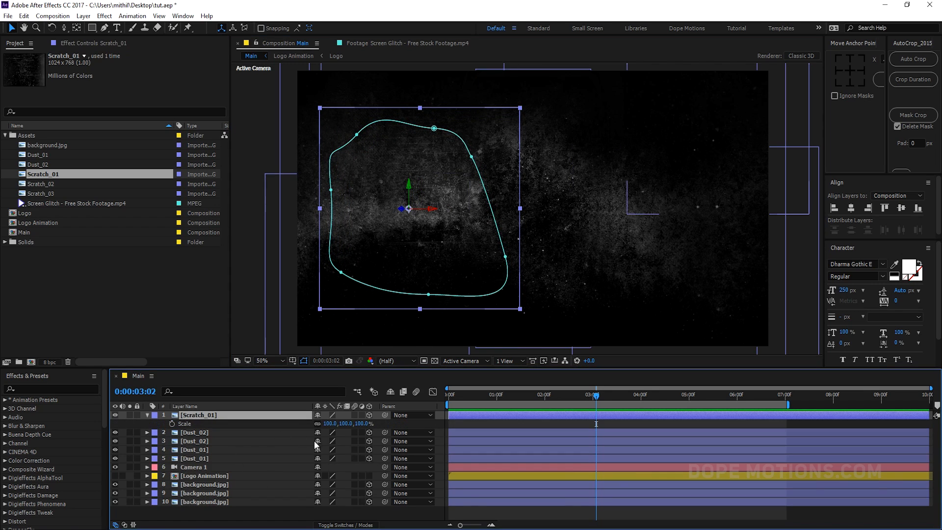
mouse_move(339, 423)
left_mouse_down()
mouse_move(319, 424)
mouse_move(326, 420)
left_mouse_up()
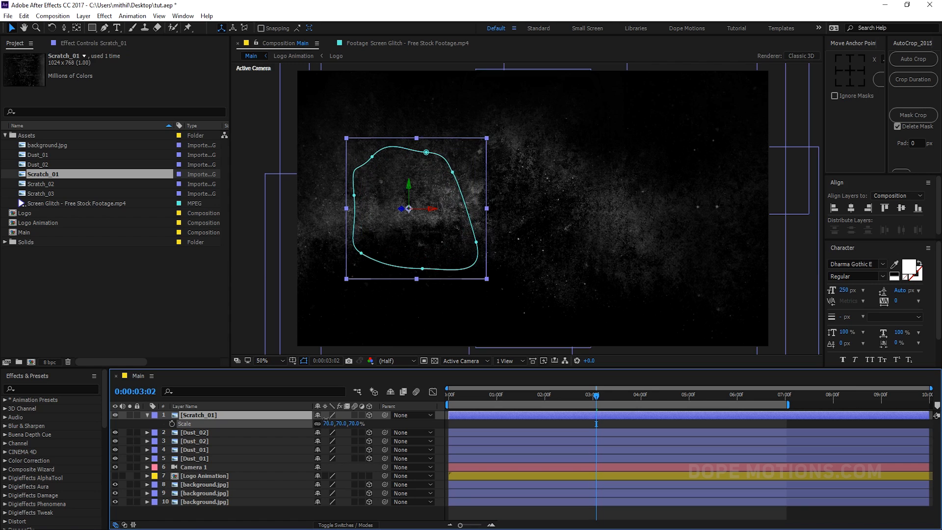
Duplicate Scratch_01 and place the copy in the upper-right area of the frame
left_click(222, 417)
key("ctrl+d")
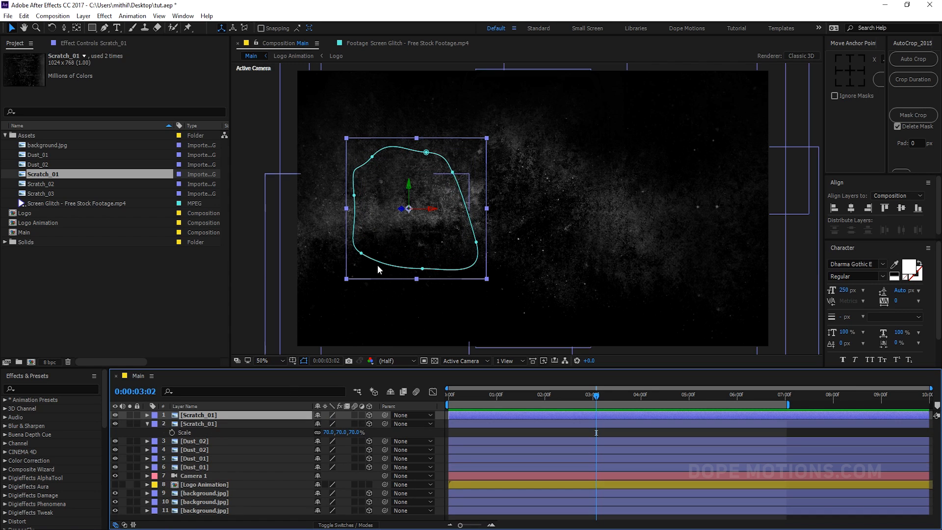
left_click_drag(428, 210, 606, 150)
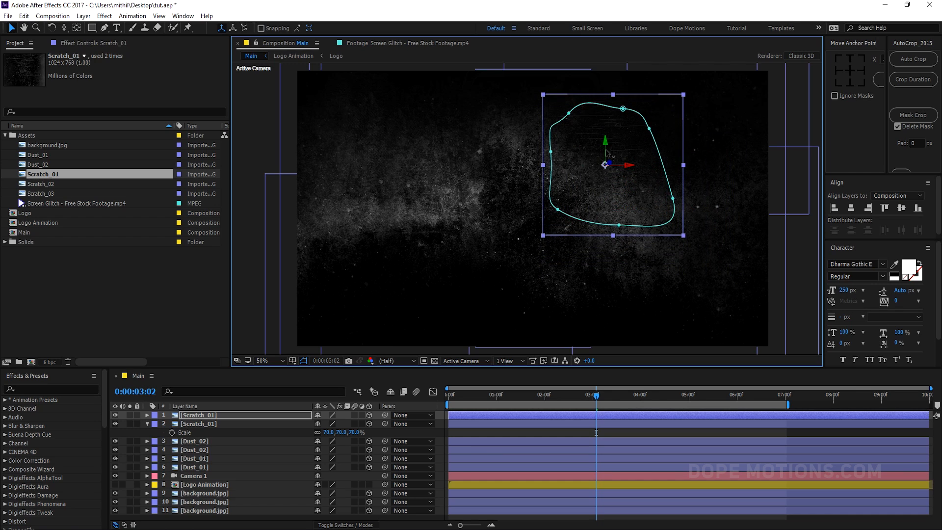
Move the camera slightly to check the depth between the two scratch layers
left_click(478, 432)
key("c")
left_click_drag(536, 221, 540, 200)
left_click_drag(543, 184, 546, 236)
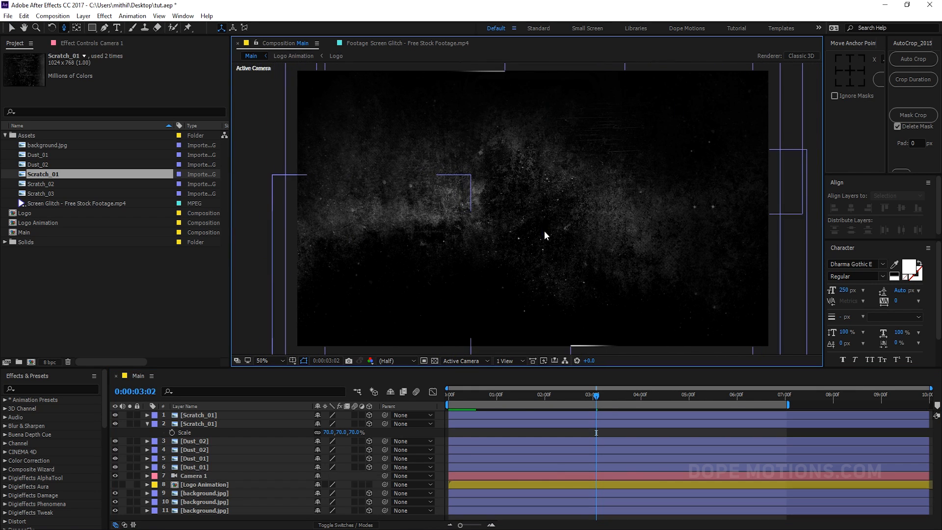
Bring the Scratch_01 copy nearer the camera at the frame's upper-right corner and reduce its opacity to 12%
left_click(201, 416)
key("v")
left_click_drag(610, 166, 761, 122)
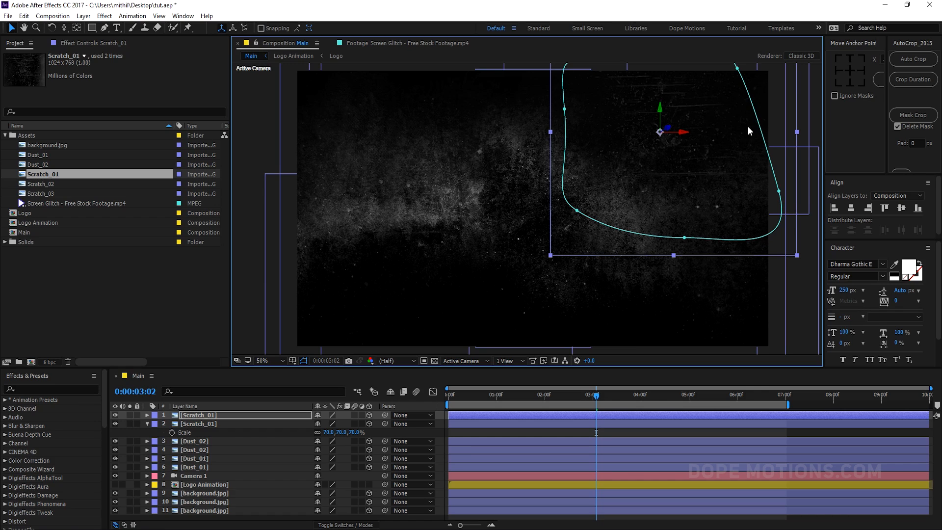
key("t")
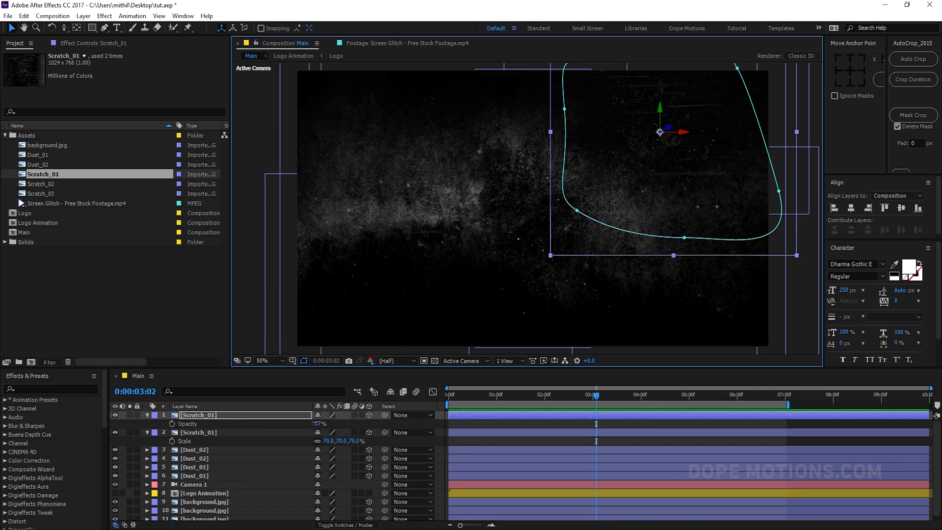
left_click_drag(317, 423, 301, 423)
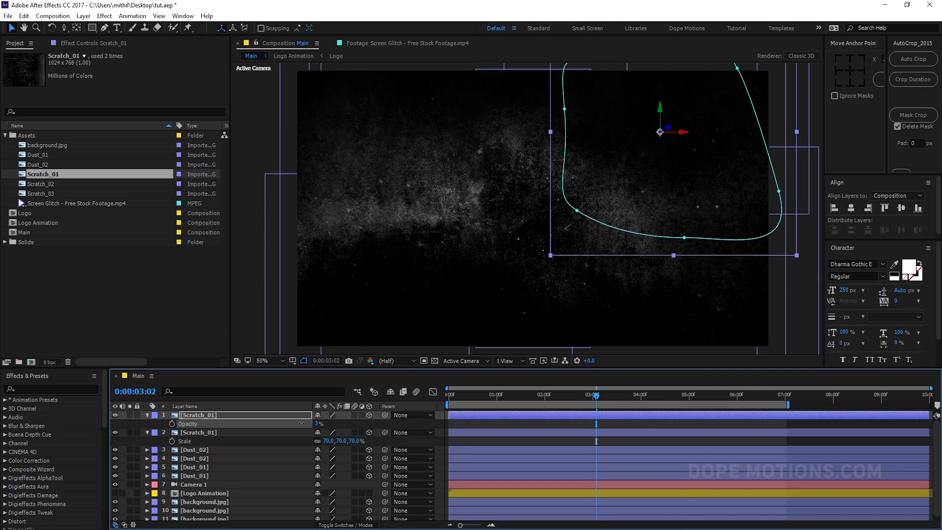
Move the camera through the scene to check the parallax of the scratch and dust layers
left_click(493, 436)
left_click_drag(522, 225, 710, 147)
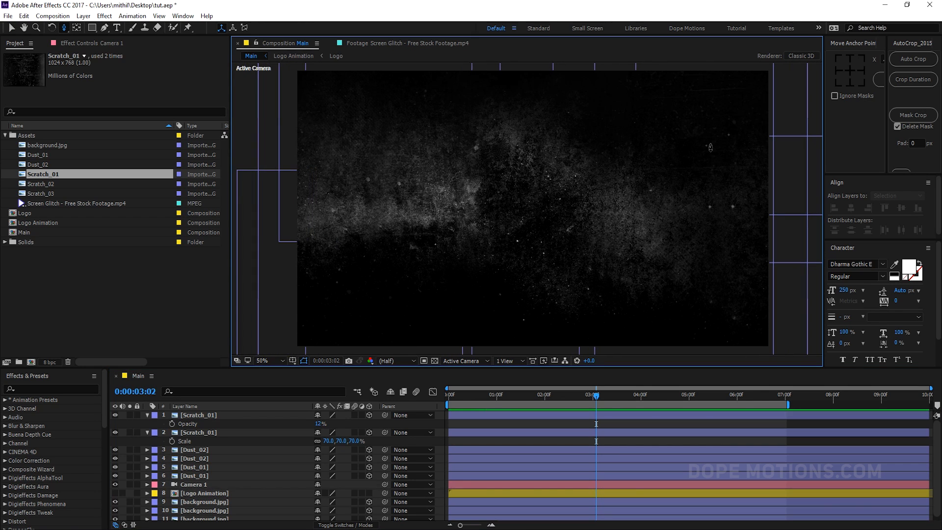
mouse_move(542, 220)
left_mouse_down()
mouse_move(544, 194)
mouse_move(543, 209)
left_mouse_up()
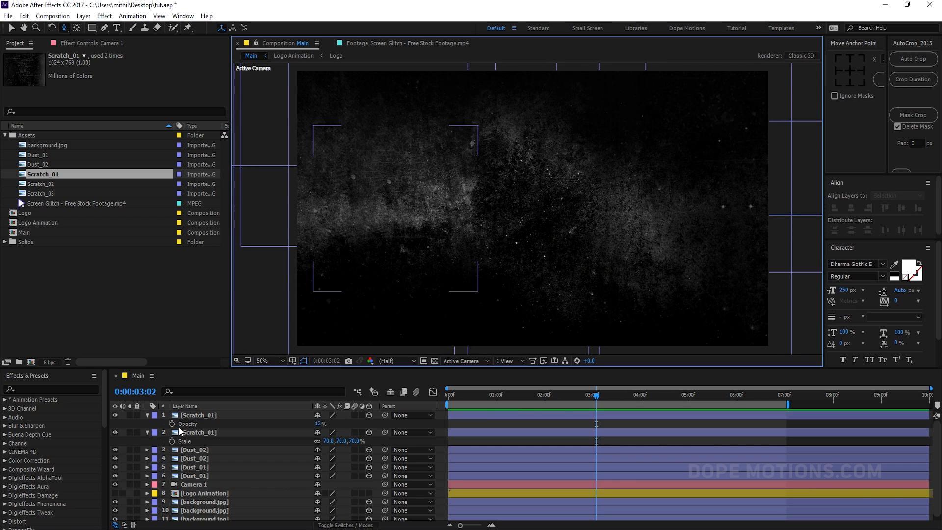
Bring the original Scratch_01 layer nearer the camera at the frame's left side, readjust the camera slightly, and collapse both scratch layers
left_click(199, 432)
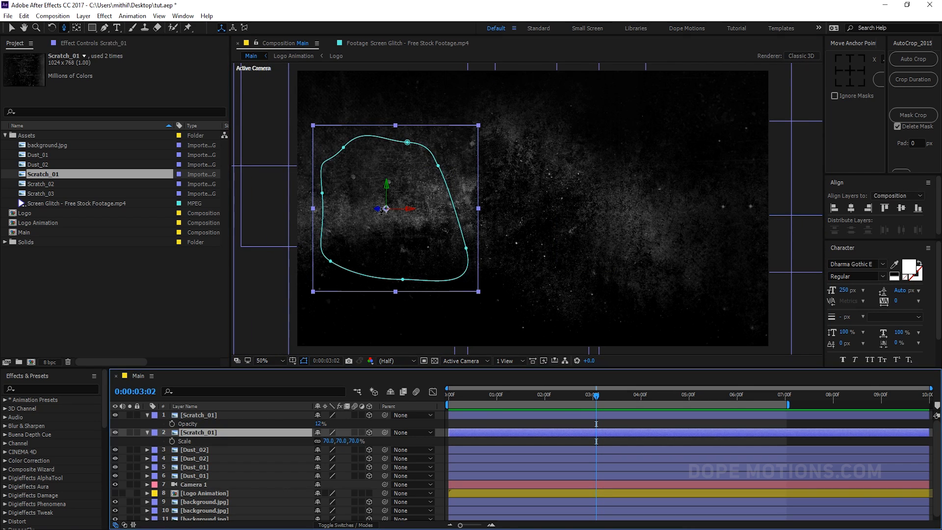
left_click_drag(376, 211, 335, 211)
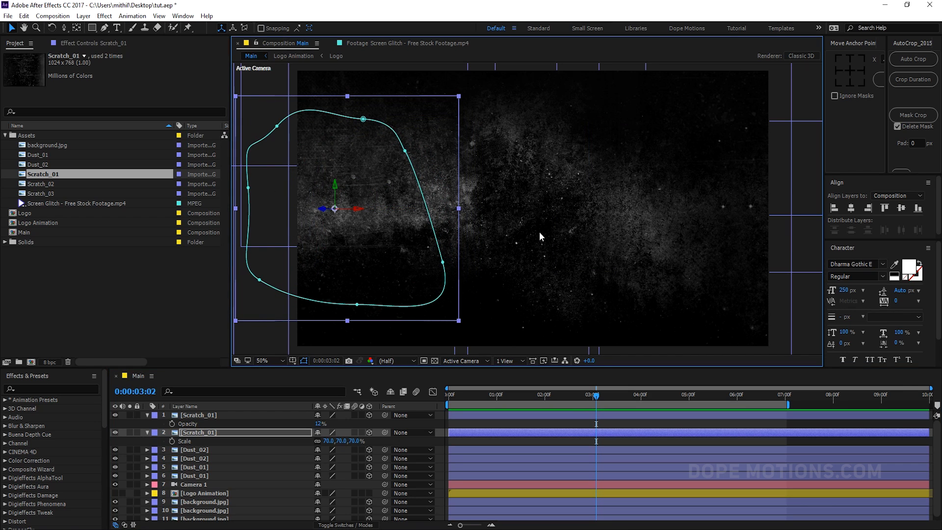
key("c")
mouse_move(533, 237)
left_mouse_down()
mouse_move(537, 204)
mouse_move(536, 254)
mouse_move(536, 204)
mouse_move(533, 237)
left_mouse_up()
left_click(146, 416)
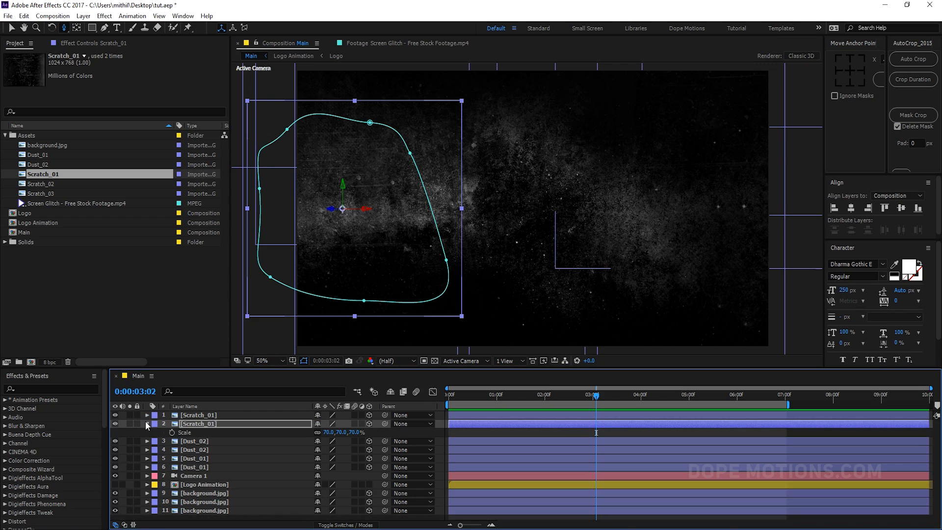
left_click(146, 422)
Add Scratch_02 as the topmost layer of the Main composition and set its blending mode to Screen
left_click_drag(52, 183, 213, 415)
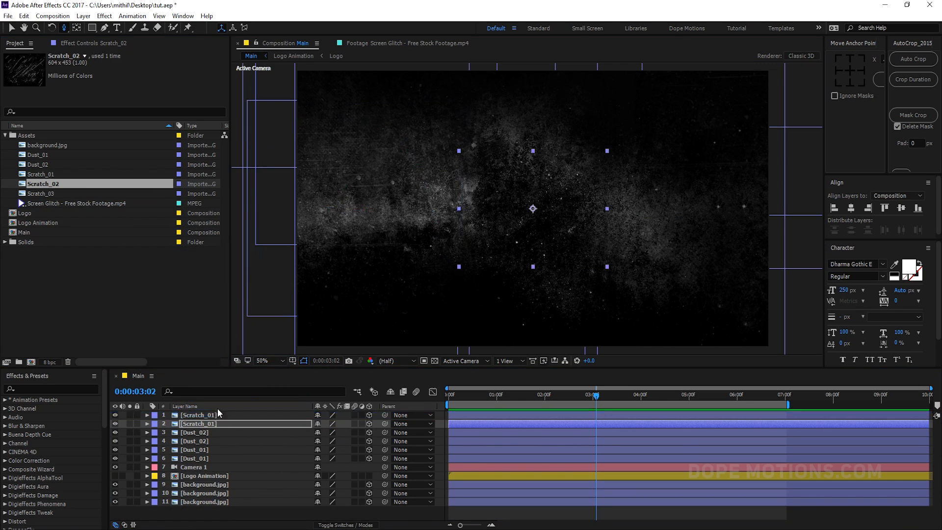
left_click(345, 525)
left_click(325, 415)
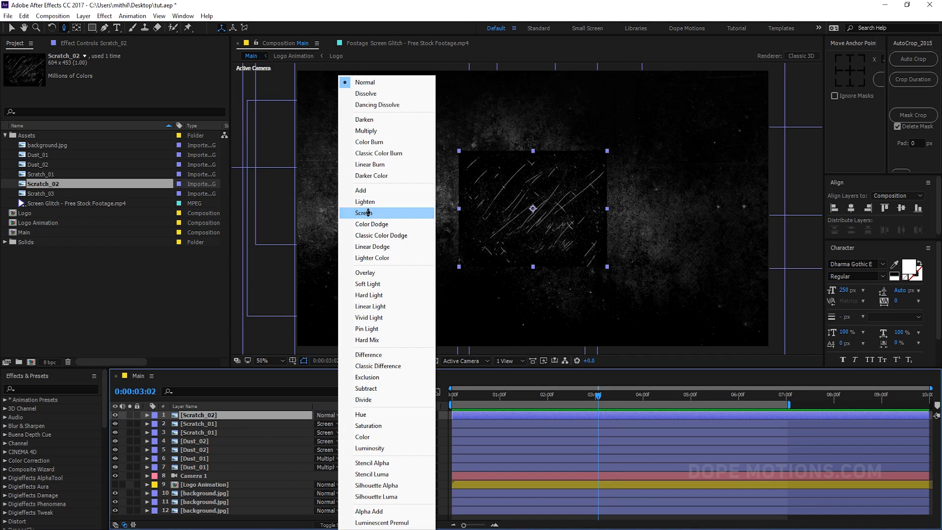
left_click(375, 212)
left_click(343, 525)
left_click(343, 525)
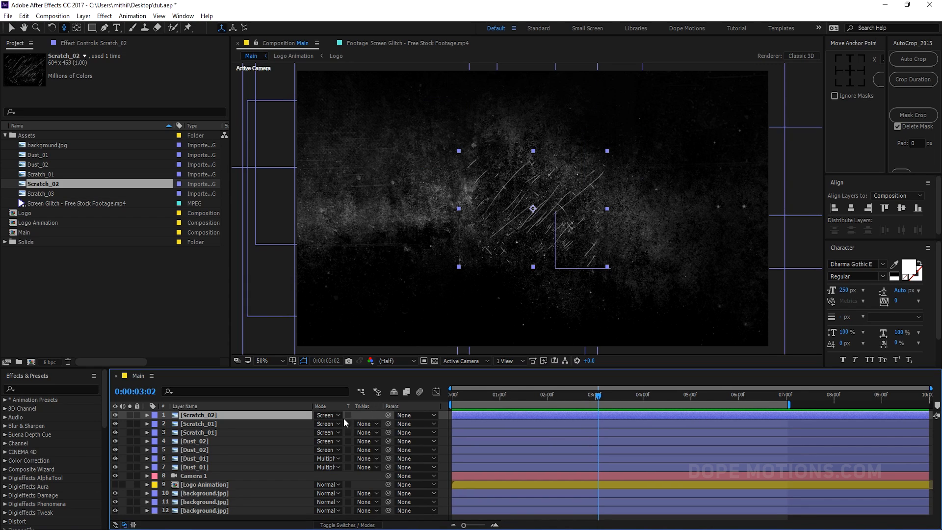
Make Scratch_02 a 3D layer and reduce its opacity to 24%
left_click(334, 524)
left_click(370, 414)
key("t")
left_click_drag(320, 424, 280, 424)
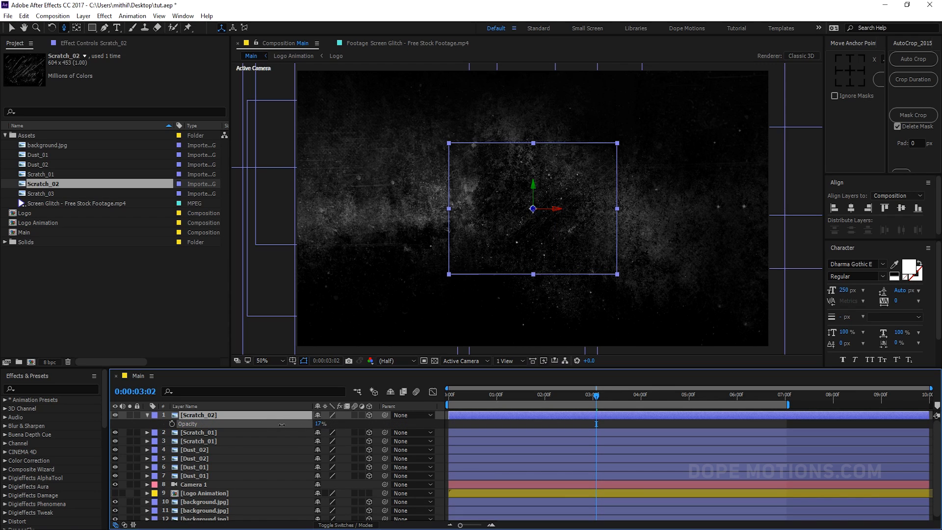
Draw an elliptical mask over the central area of the Scratch_02 layer
left_click(243, 414)
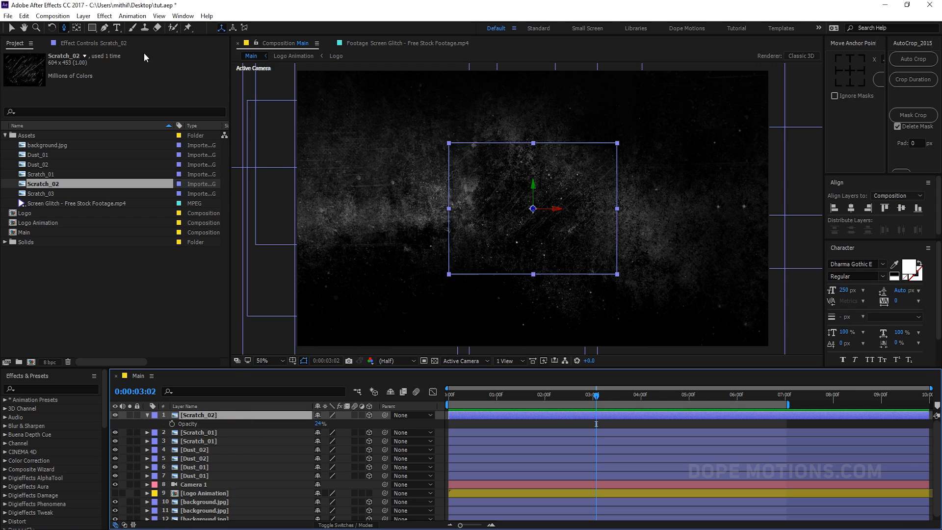
left_click_drag(91, 31, 122, 57)
left_click_drag(481, 180, 592, 258)
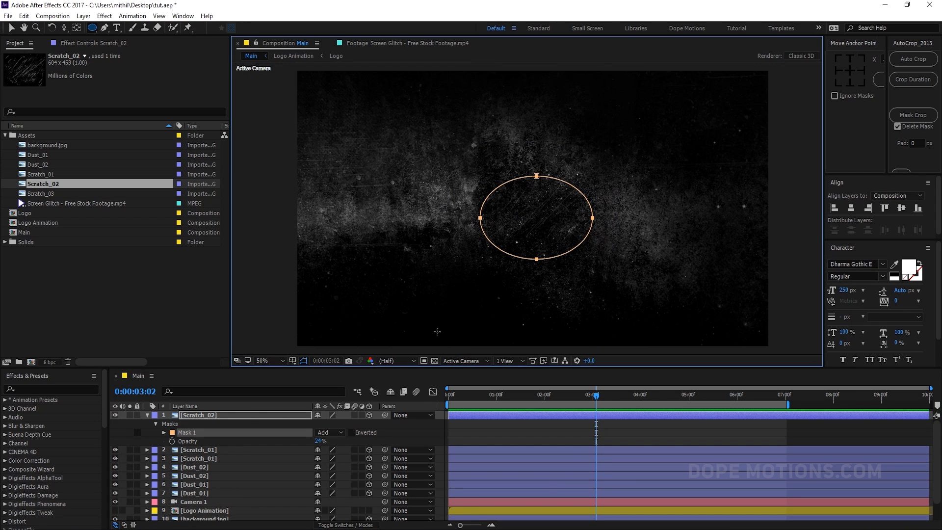
Set the mask feather of the Scratch_02 layer to 140 pixels
key("f")
left_click_drag(336, 433, 395, 421)
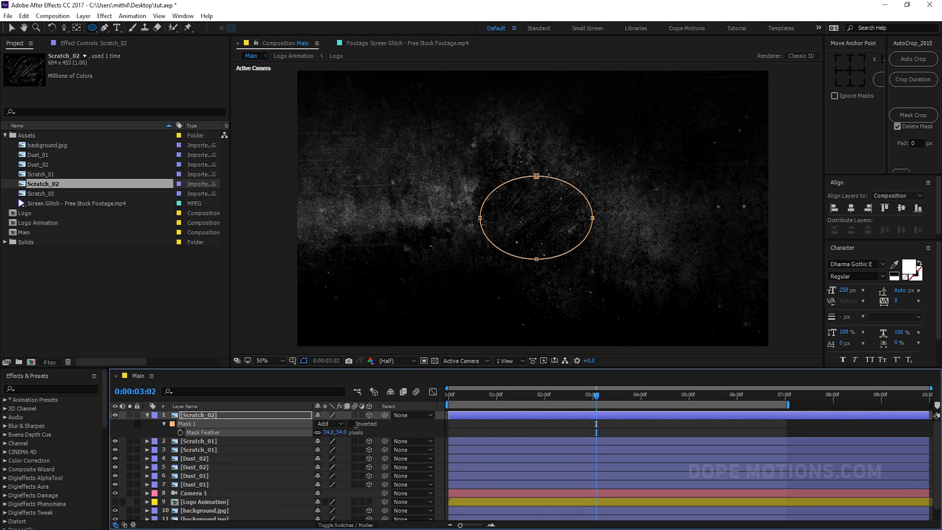
left_click(466, 428)
key("v")
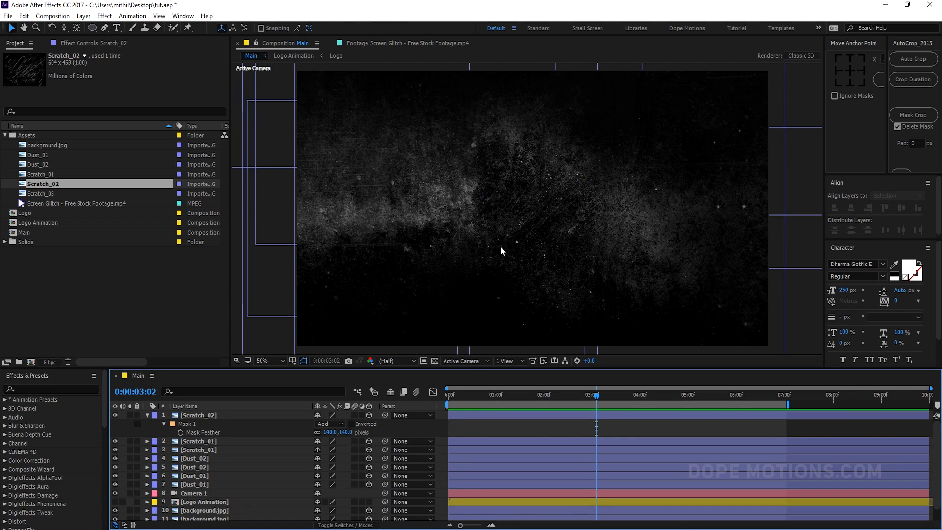
Bring the Scratch_02 layer nearer the camera over the frame's centre, move the time to 0:00:00:18, and collapse the layer
left_click(520, 216)
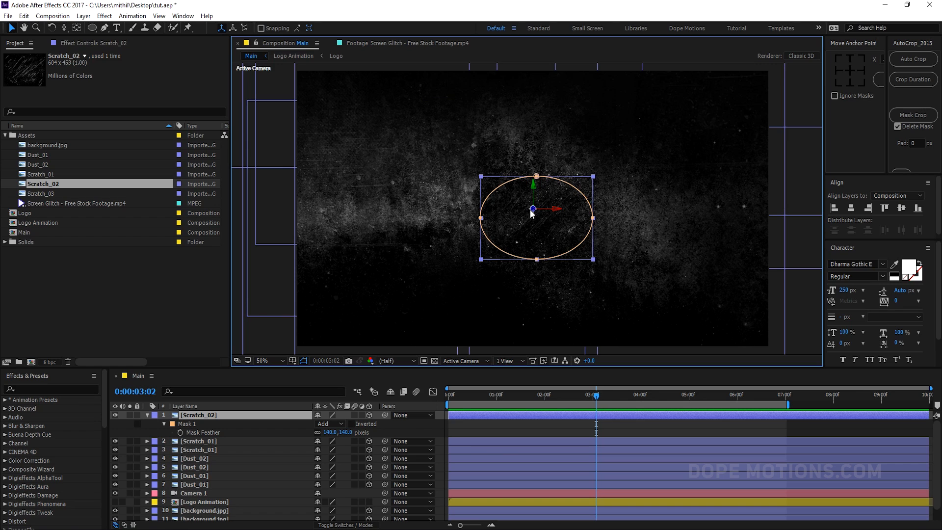
left_click_drag(533, 208, 574, 216)
left_click_drag(463, 393, 478, 396)
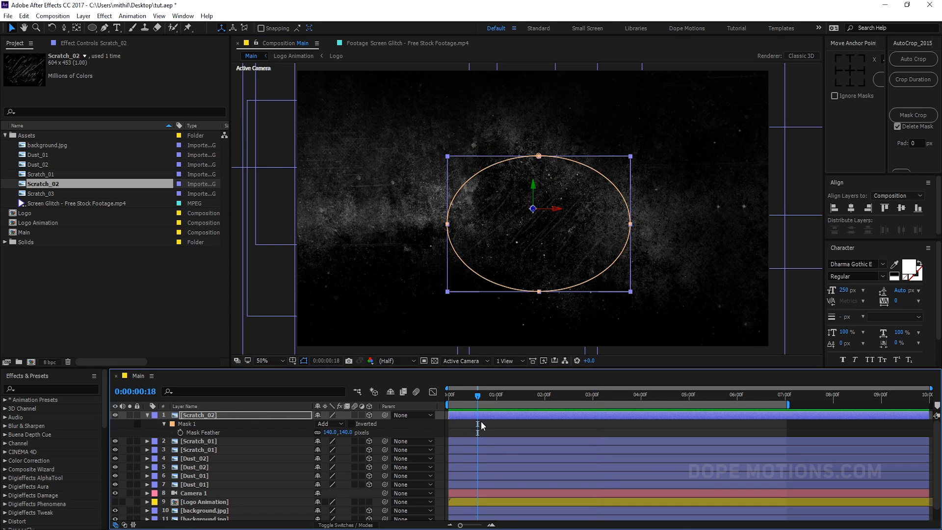
left_click(518, 435)
left_click(147, 415)
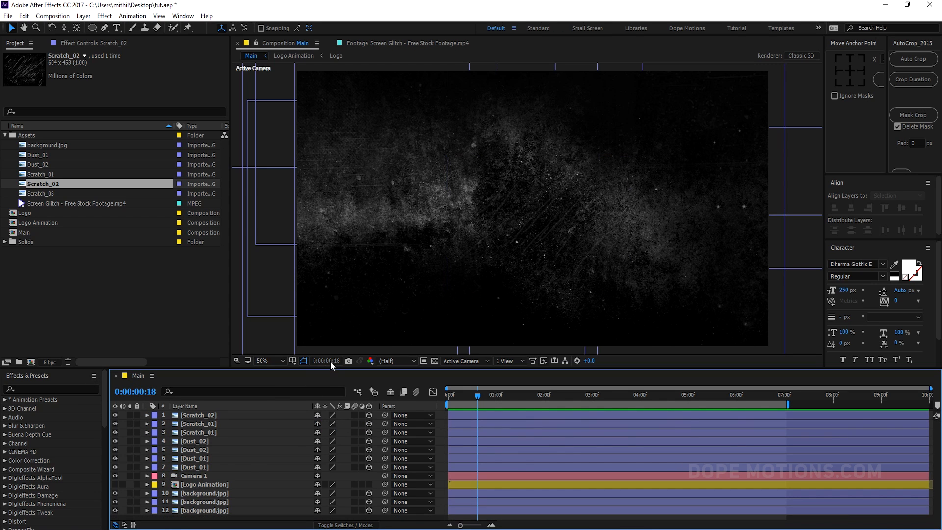
Readjust the camera slightly with the camera tool and undo the last unwanted change
key("c")
left_click_drag(502, 240, 521, 234)
key("ctrl+z")
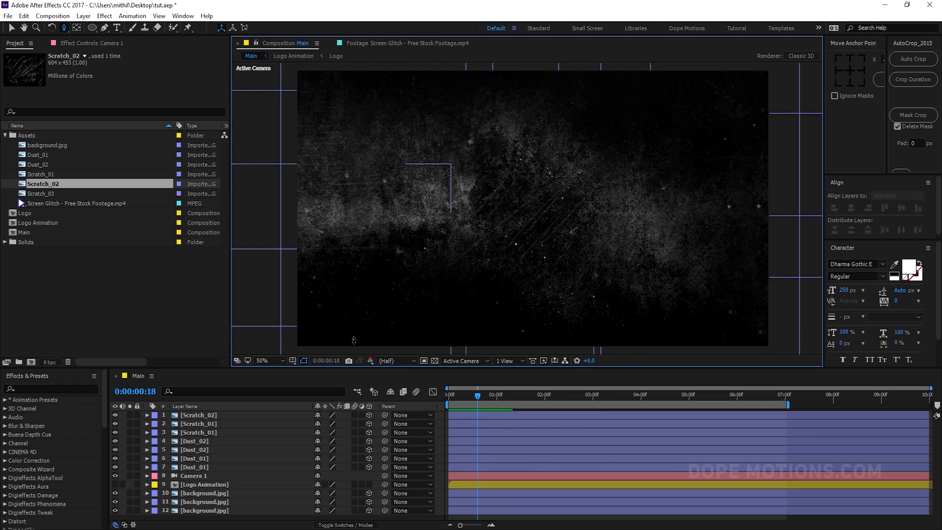
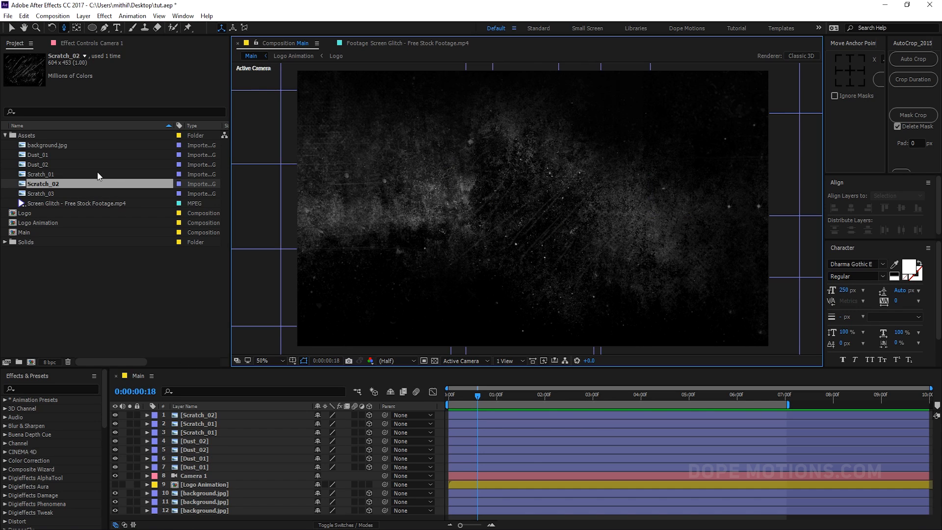
Add Scratch_03 as the topmost layer of the Main composition and set its blending mode to Screen
left_click(43, 195)
left_click_drag(39, 195, 199, 425)
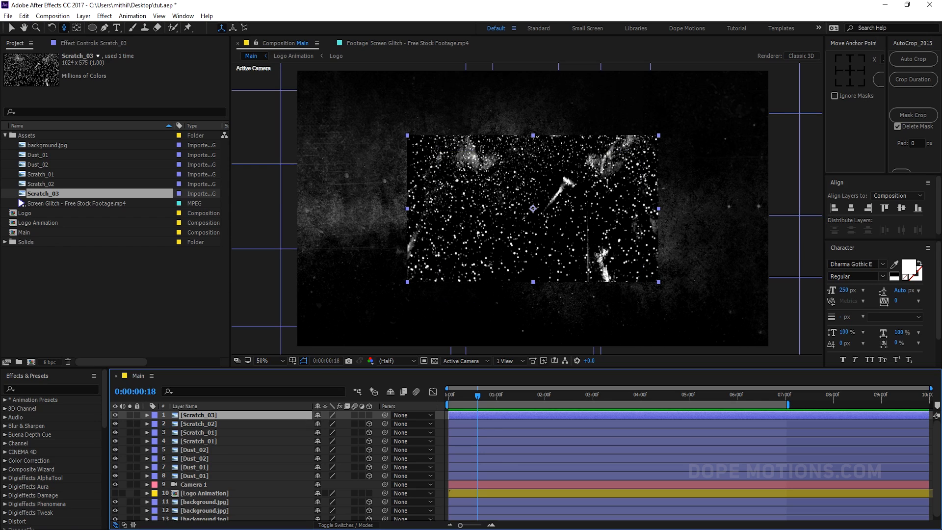
left_click(344, 524)
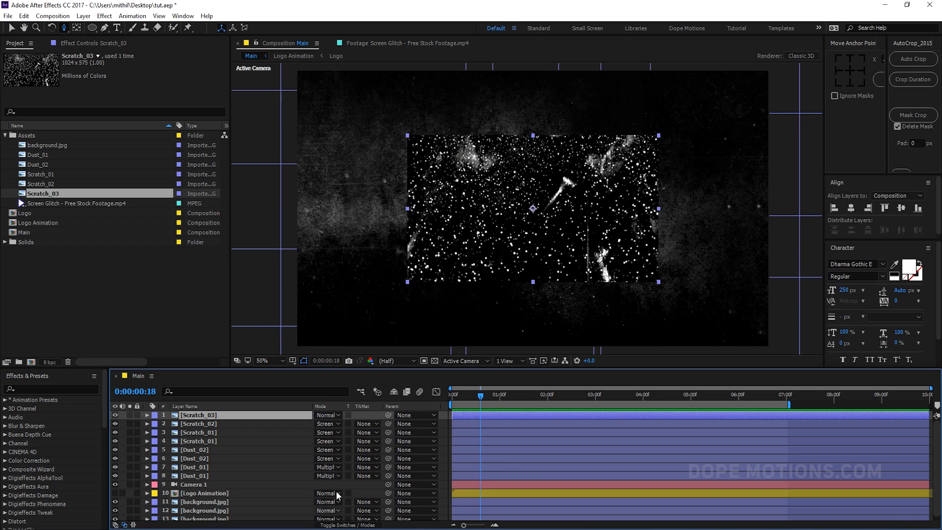
left_click(325, 414)
left_click(362, 213)
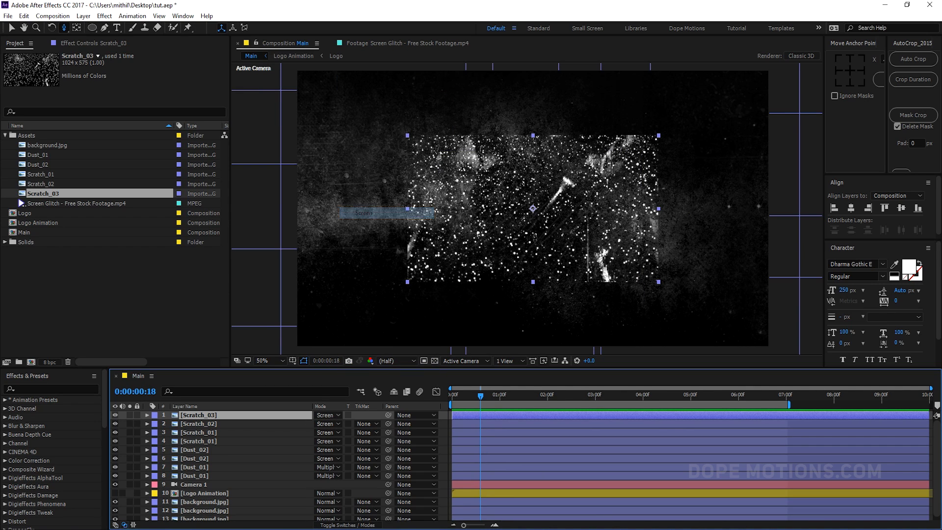
Draw a wide elliptical mask over the central area of Scratch_03 and feather it by 208 pixels
left_click(94, 30)
left_click_drag(438, 175, 600, 245)
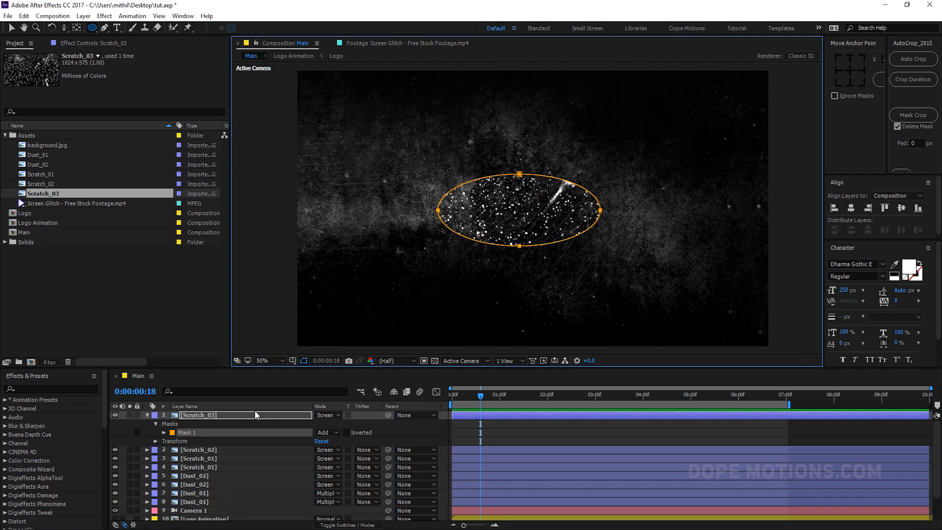
key("f")
left_click_drag(337, 432, 396, 429)
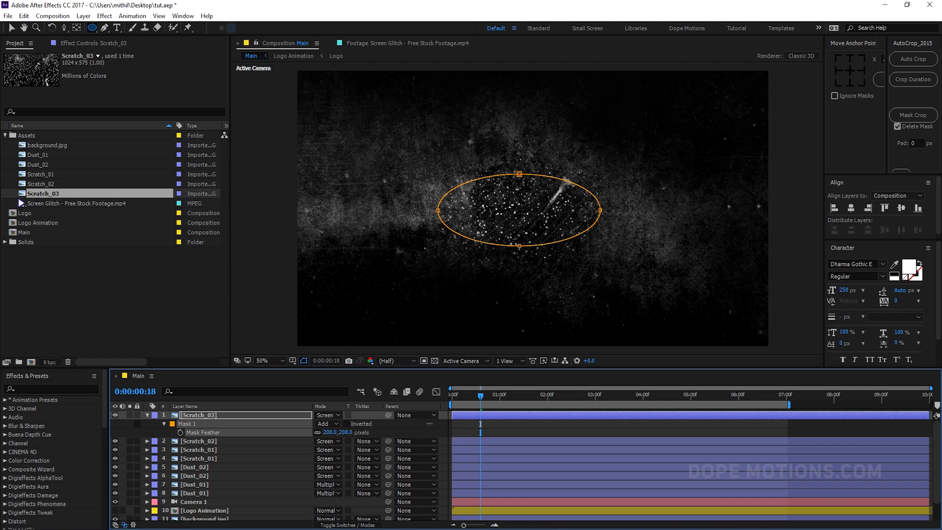
Reduce the opacity of the Scratch_03 layer to 18%
left_click(213, 416)
key("t")
left_click_drag(319, 423, 265, 423)
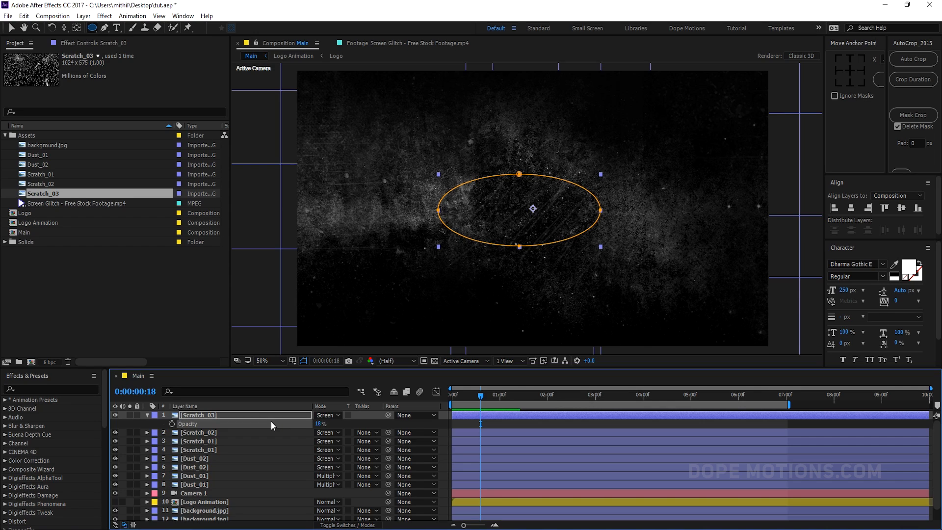
Make Scratch_03 a 3D layer and move it nearer the camera at the frame's upper edge, slightly left of centre
key("w")
key("v")
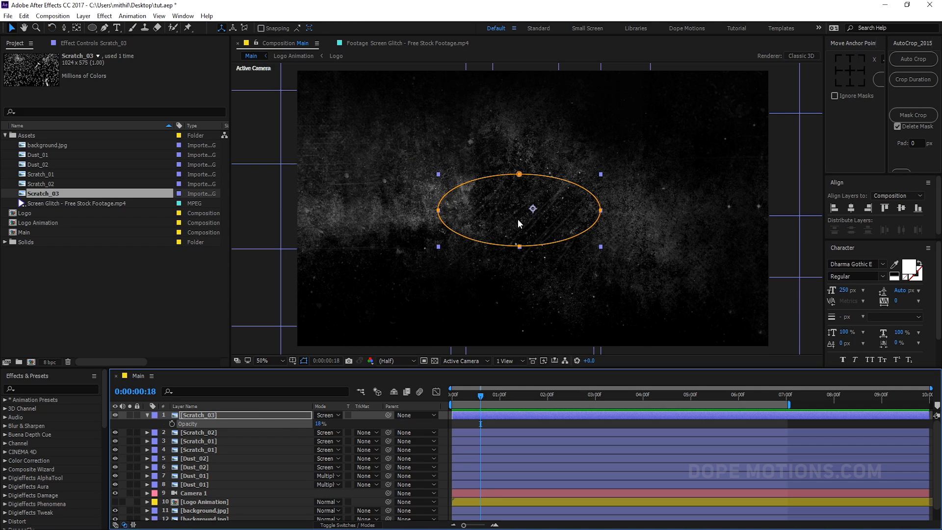
left_click(346, 525)
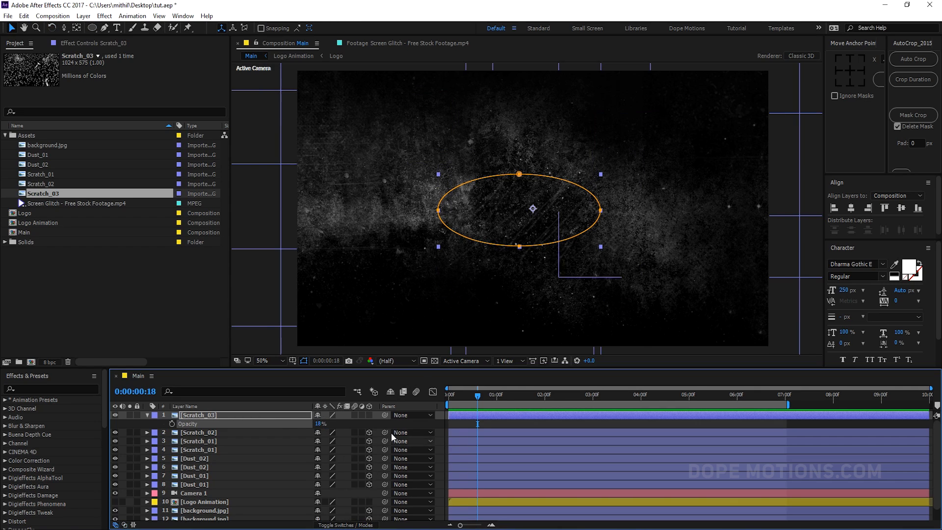
left_click(369, 415)
left_click_drag(537, 198, 382, 78)
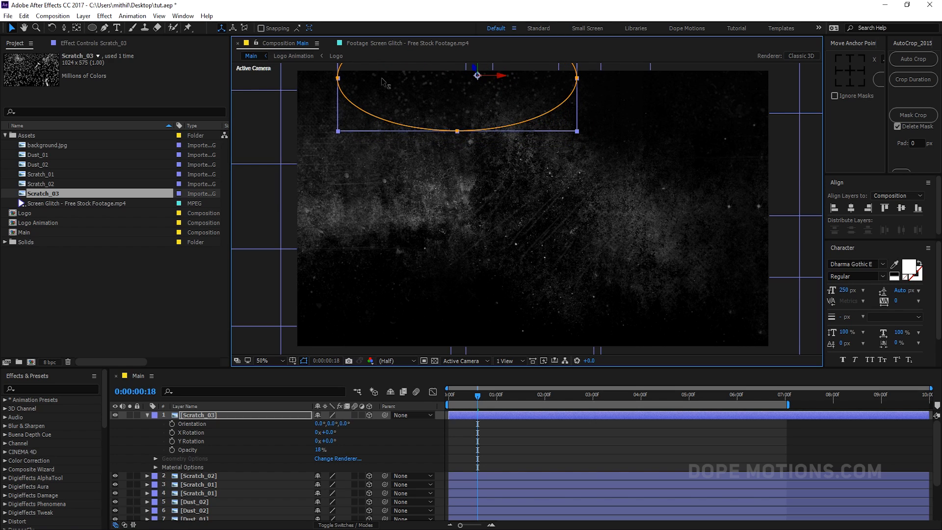
Set the opacity of the Scratch_03 layer to 10%
left_click(228, 416)
key("u")
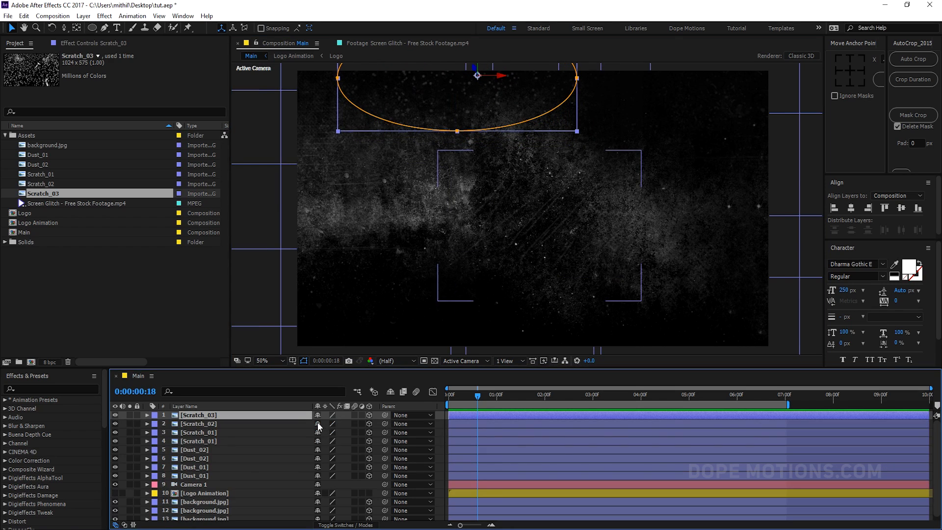
key("t")
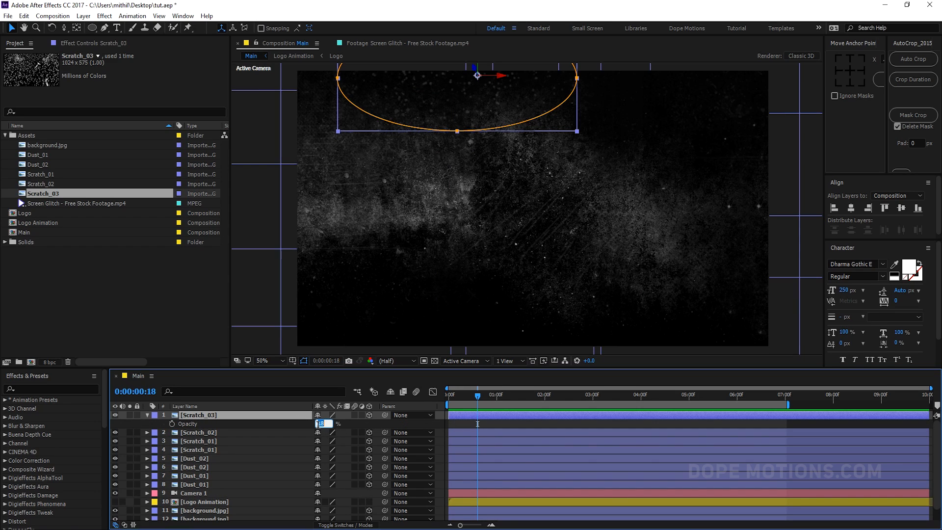
type("10")
left_click(349, 423)
Duplicate Scratch_03, place the copy at the frame's lower-left corner, and collapse the original layer's properties
left_click(190, 417)
key("ctrl+d")
left_click_drag(476, 72, 476, 347)
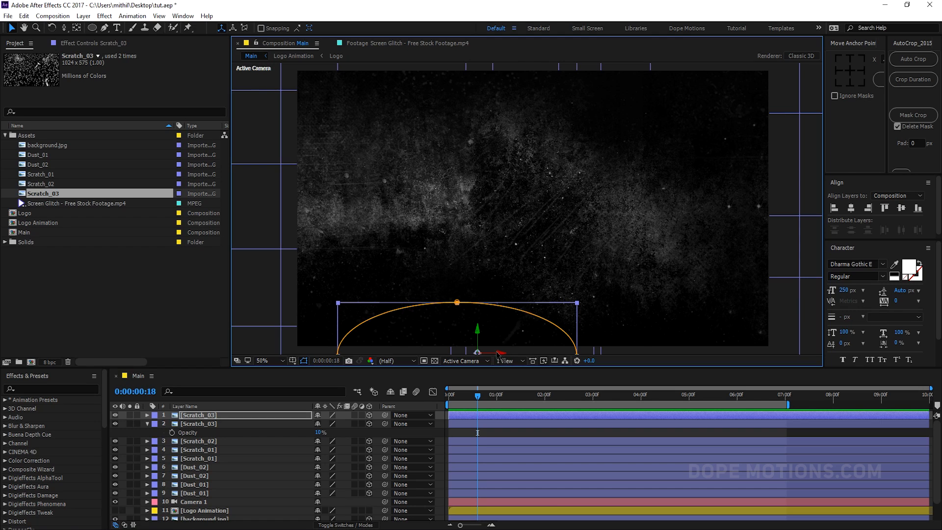
left_click_drag(500, 352, 421, 353)
left_click(379, 302)
left_click_drag(378, 302, 378, 318)
left_click(494, 430)
left_click_drag(477, 402, 485, 399)
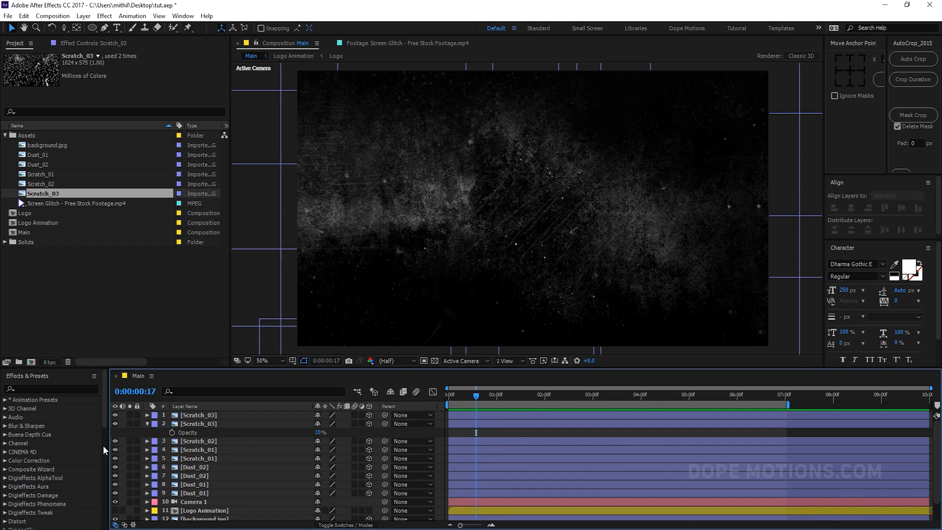
left_click(147, 423)
Move the Logo Animation layer to the top of the layer stack and turn its visibility on
scroll(200, 468, "down", 1)
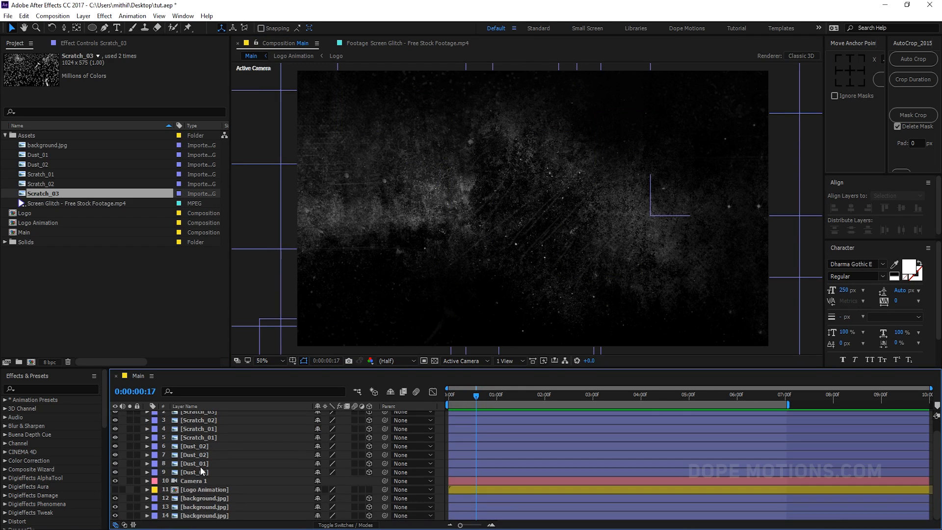
left_click_drag(208, 490, 217, 414)
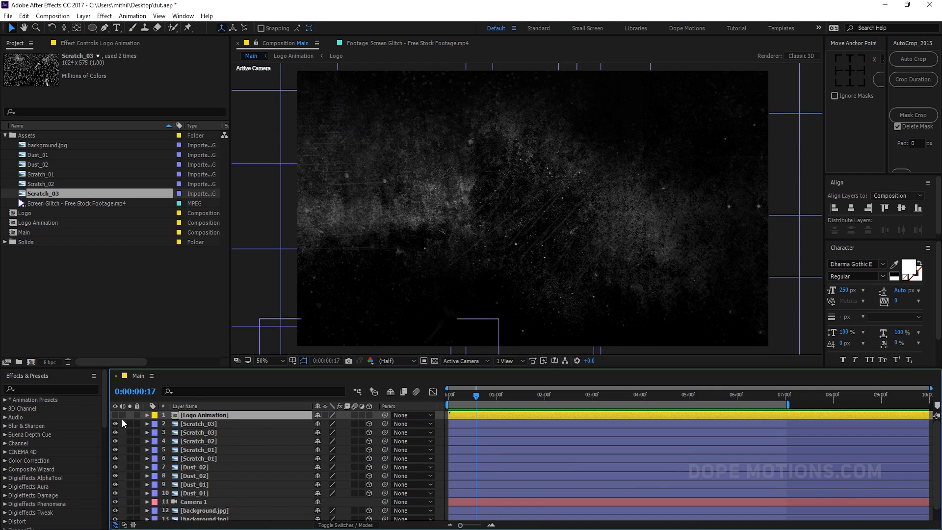
left_click(115, 414)
Make Logo Animation a 3D layer and scale it down to 65%
left_click(369, 415)
mouse_move(476, 398)
left_mouse_down()
mouse_move(525, 396)
mouse_move(463, 396)
mouse_move(480, 395)
left_mouse_up()
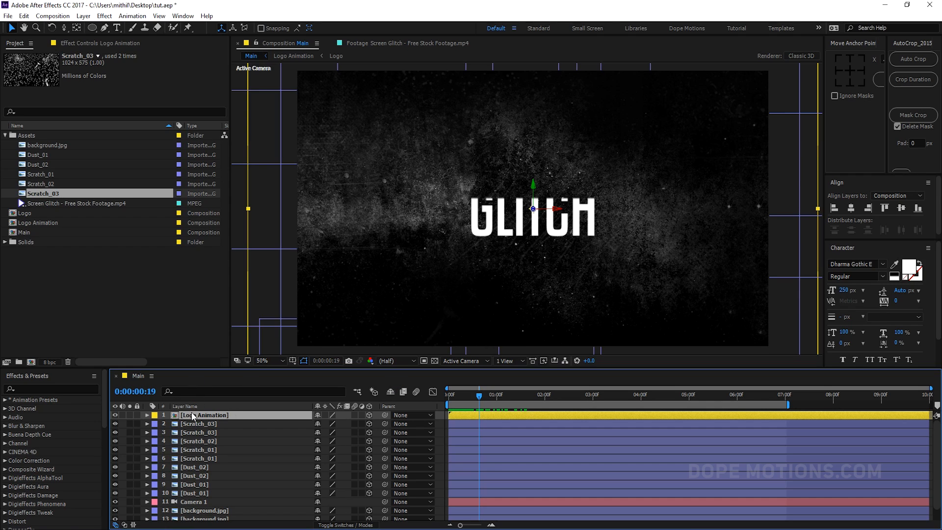
key("s")
left_click_drag(361, 427, 343, 427)
Shift the Logo Animation layer slightly left, move the time to 0:00:02:00, and collapse the layer
left_click_drag(553, 210, 551, 211)
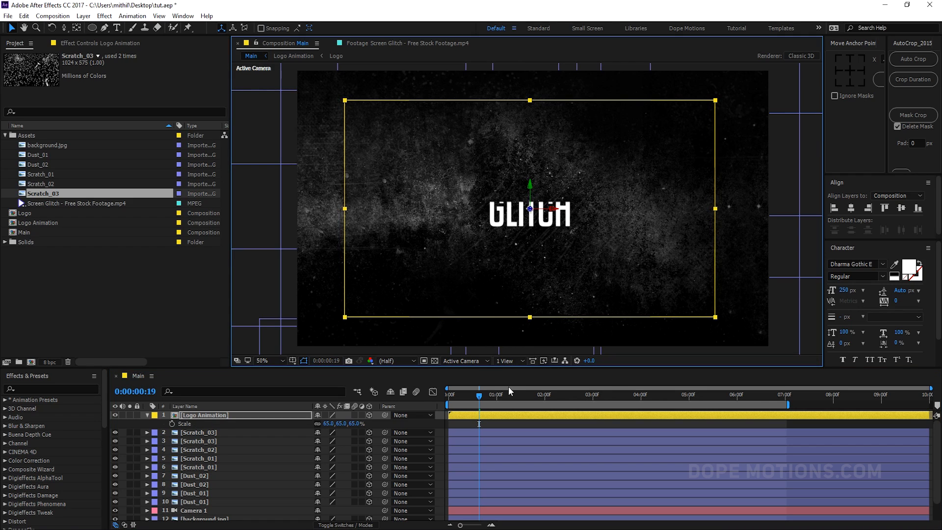
left_click(494, 425)
left_click_drag(478, 395, 545, 402)
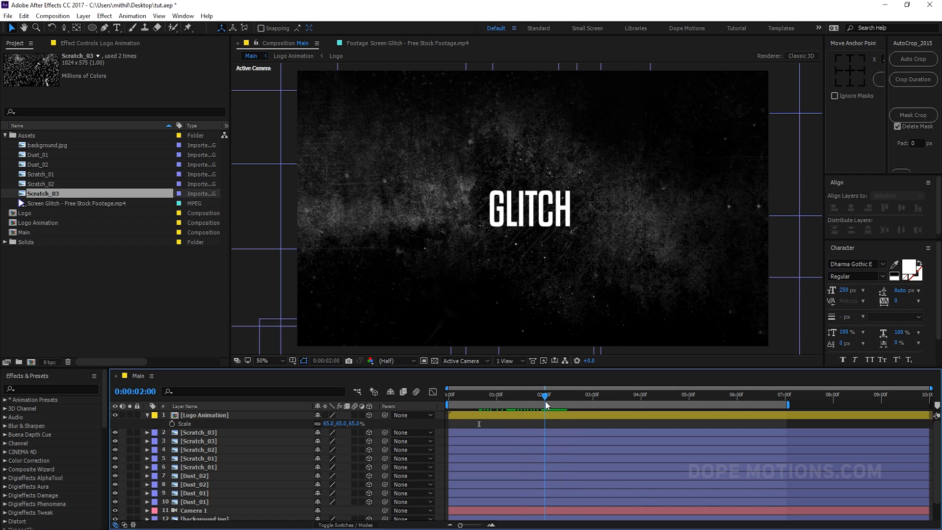
left_click(147, 415)
Enlarge the timeline area and add a null object to the Main composition
left_click_drag(184, 369, 189, 312)
right_click(187, 481)
mouse_move(246, 370)
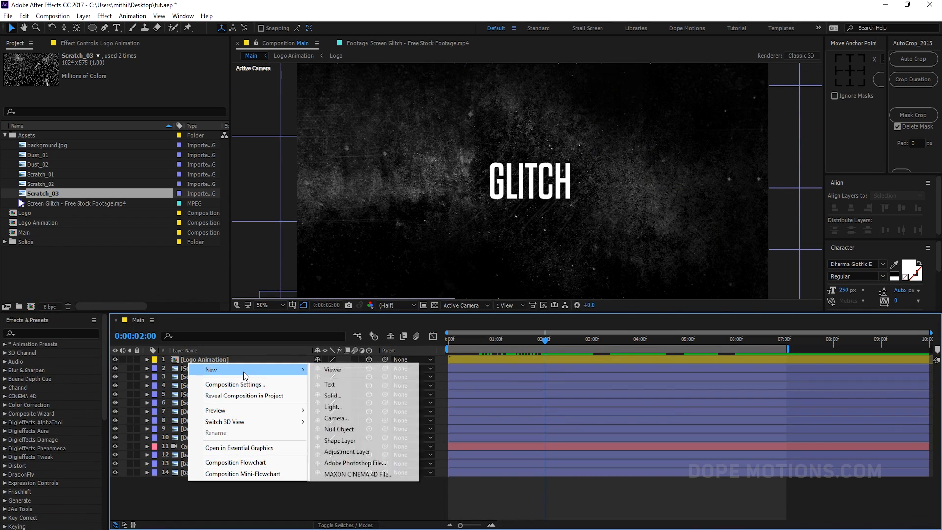
left_click(344, 429)
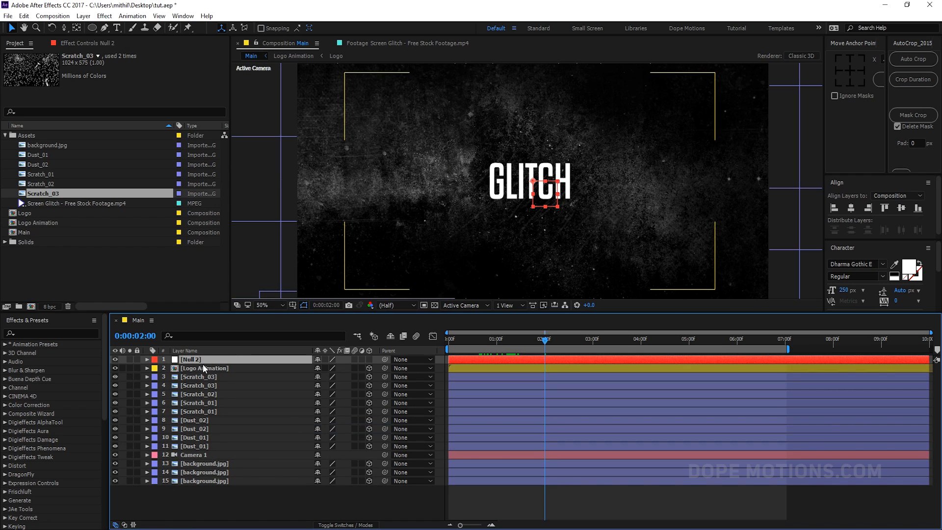
Make the new null a 3D layer, parent Camera 1 to it, and collapse the camera layer
left_click(193, 455)
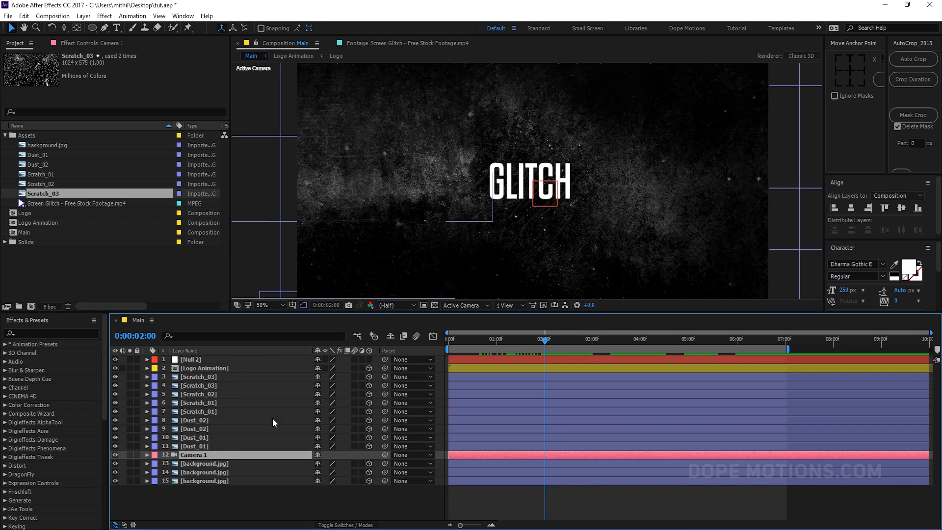
left_click(369, 358)
key("p")
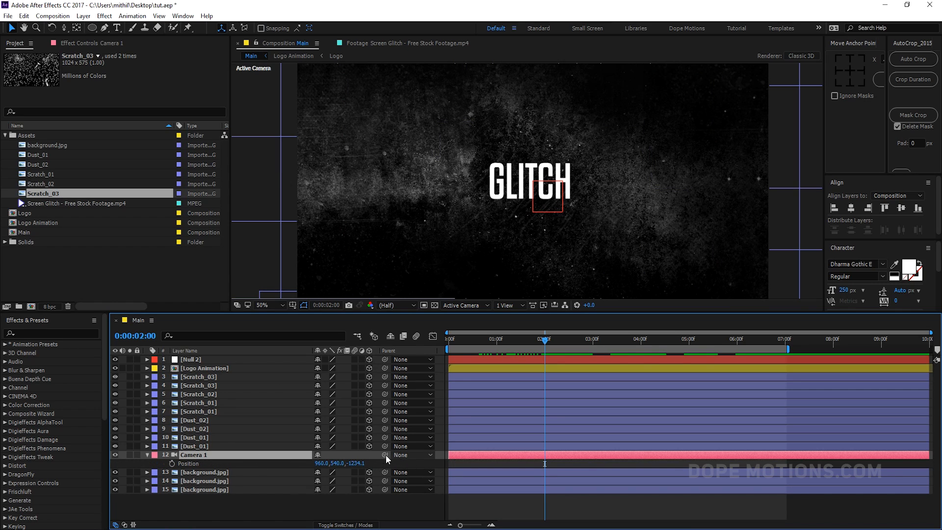
left_click_drag(384, 454, 180, 358)
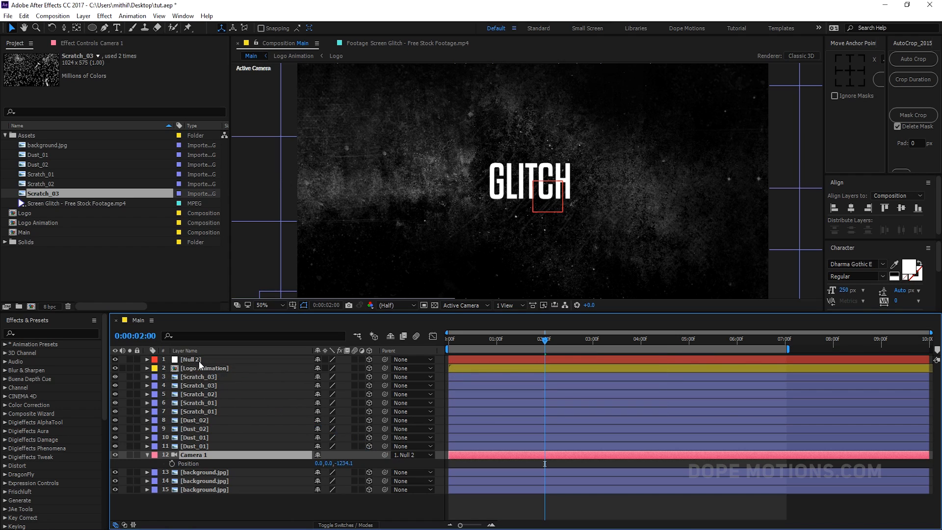
left_click(201, 493)
left_click(148, 456)
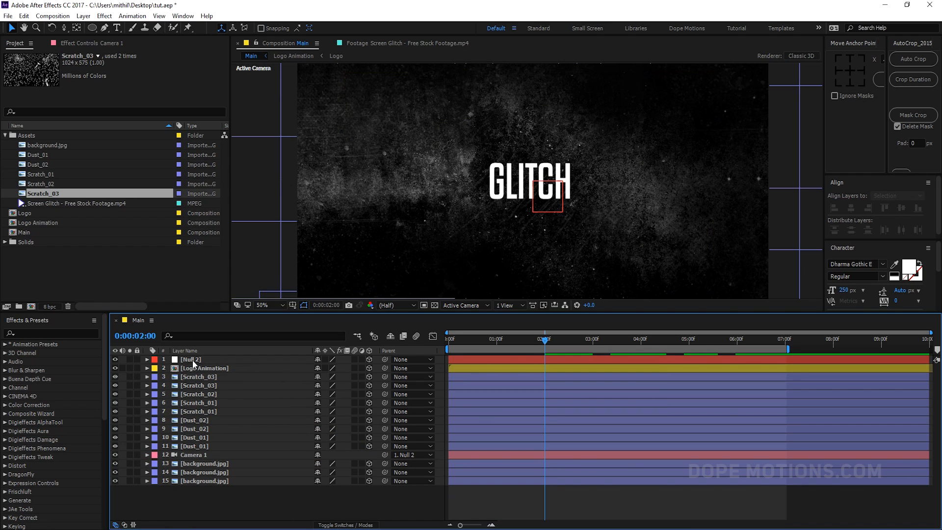
Keyframe the null's position at 960, 540, -307 at 0:00:02:00 and return the time to 0:00:00:00
left_click(193, 360)
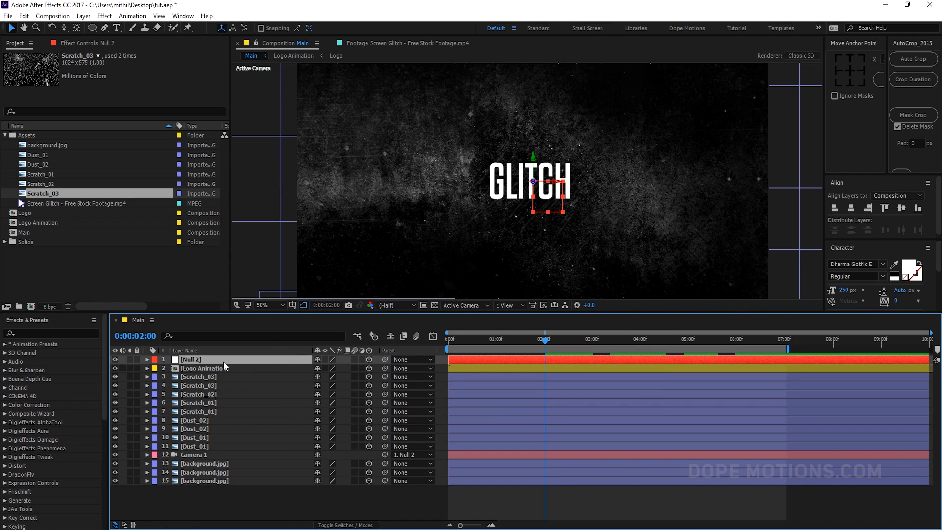
key("p")
left_click_drag(366, 368, 250, 418)
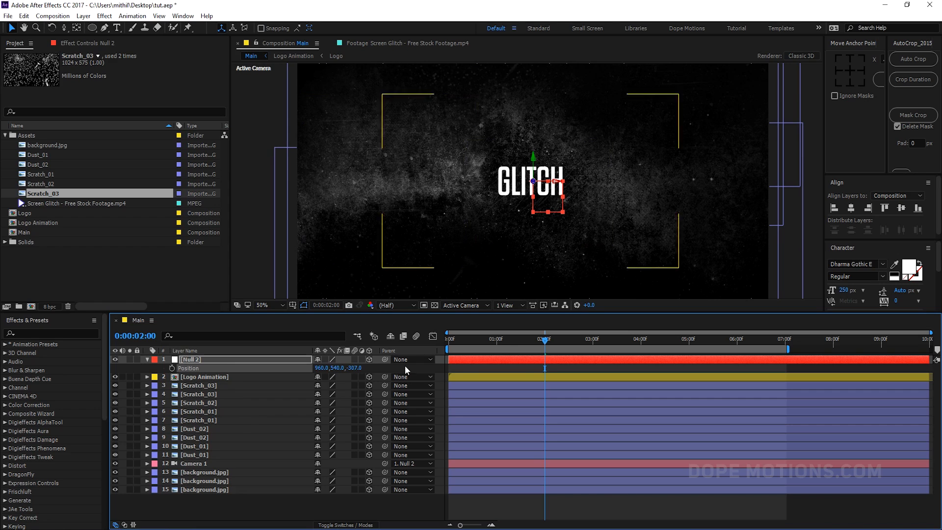
left_click(171, 368)
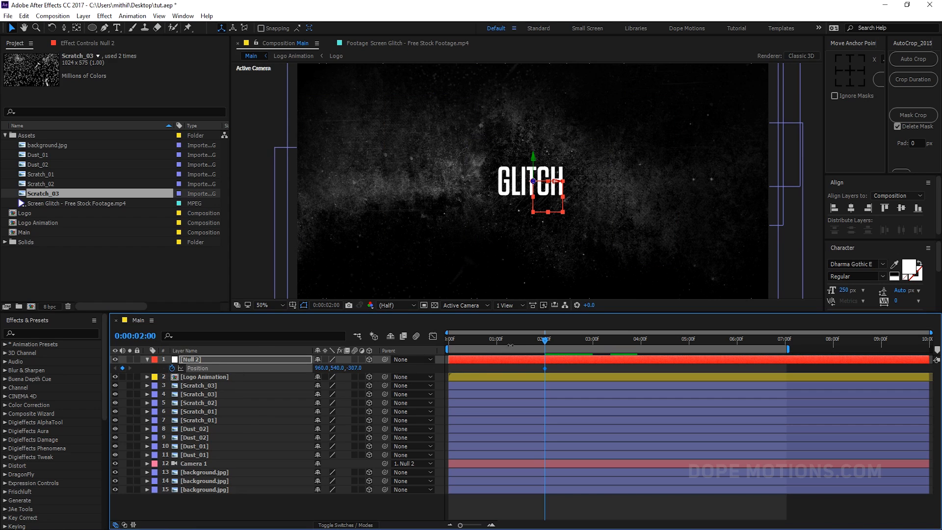
left_click_drag(527, 348, 437, 350)
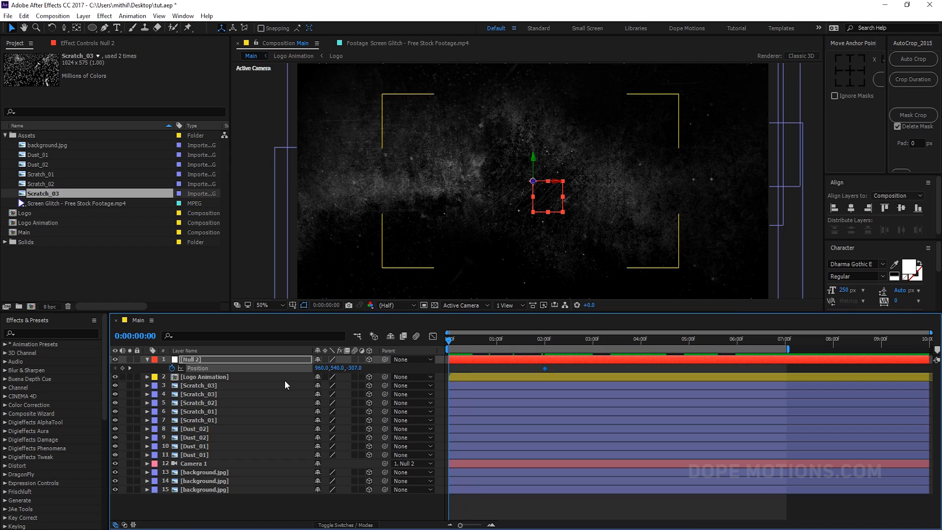
Keyframe the null's Z position at 926 at 0:00:00:00 and scrub to 0:00:02:00 to check the camera push
left_click_drag(354, 368, 778, 363)
left_click_drag(824, 362, 939, 349)
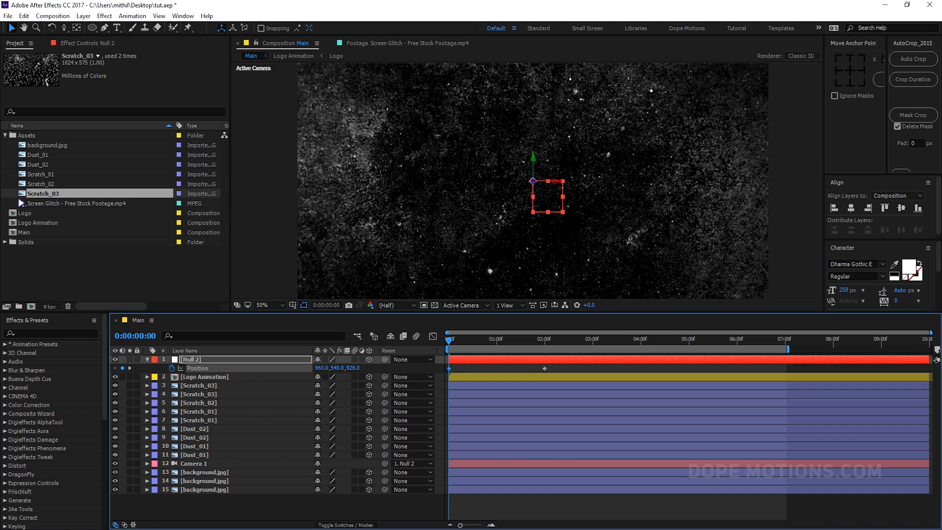
left_click_drag(450, 339, 546, 340)
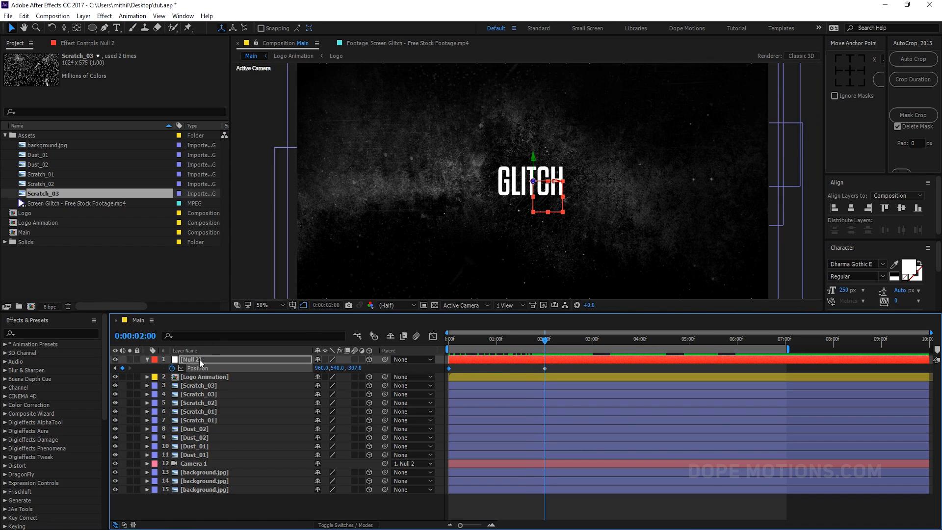
Apply Easy Ease to both position keyframes of the null and show their speed graph
left_click(203, 377)
left_click_drag(532, 182, 534, 255)
left_click_drag(546, 340, 443, 375)
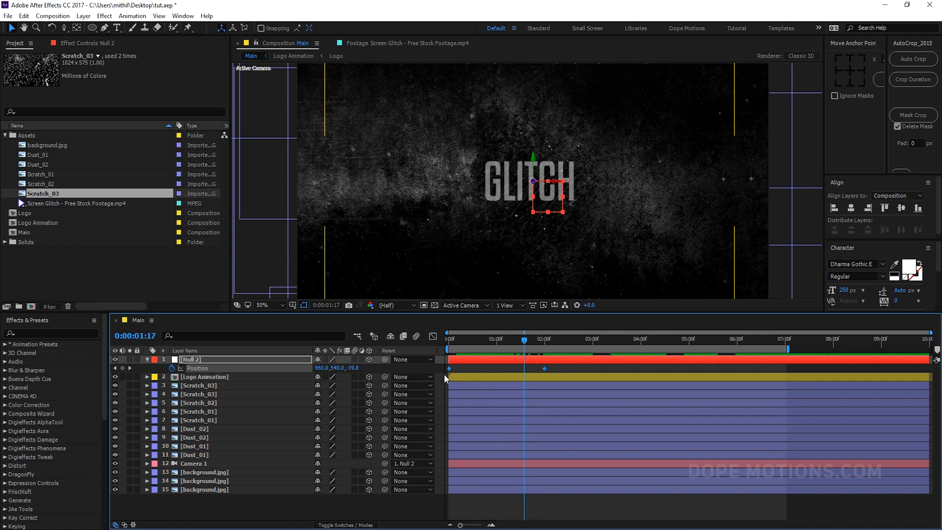
key("F9")
left_click(432, 336)
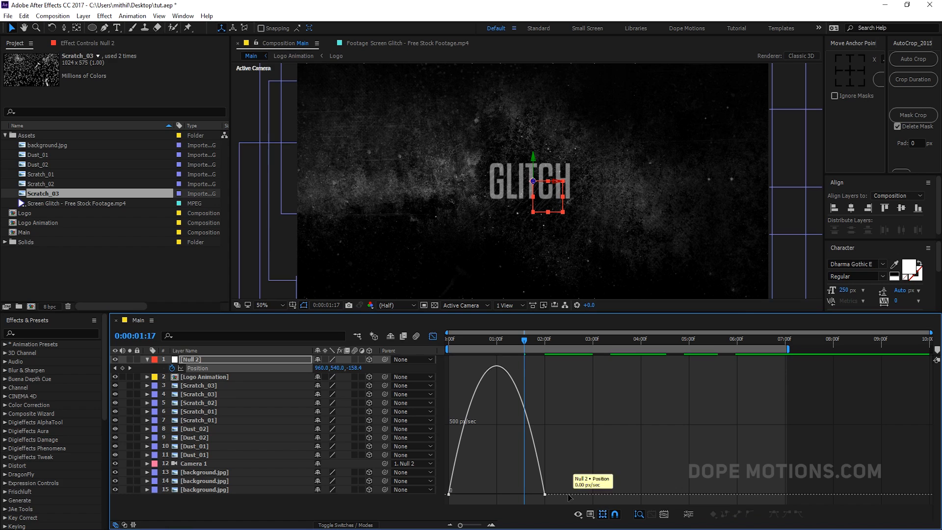
Reshape the null's speed graph to peak just after the start with a long ease-out, preview it, and collapse the null layer
left_click_drag(552, 490, 457, 498)
left_click_drag(460, 342, 425, 341)
key("space")
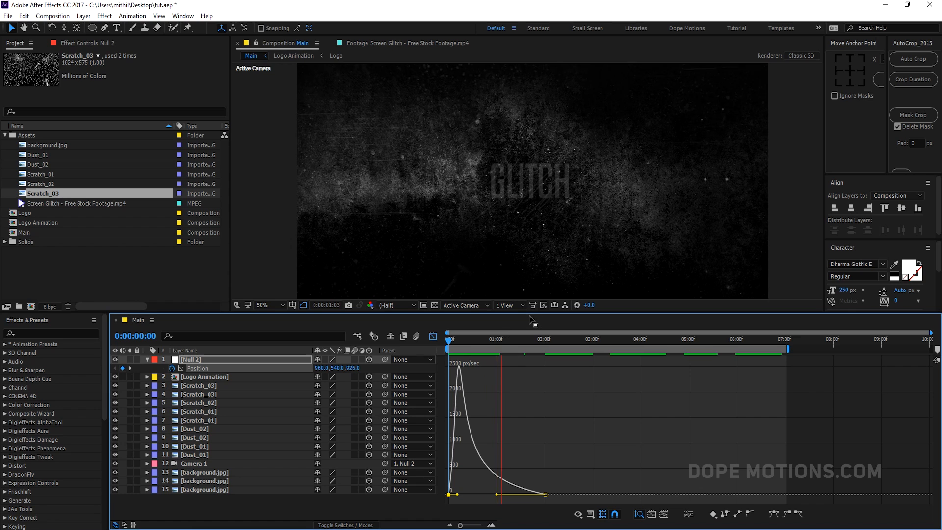
left_click(534, 343)
left_click(433, 336)
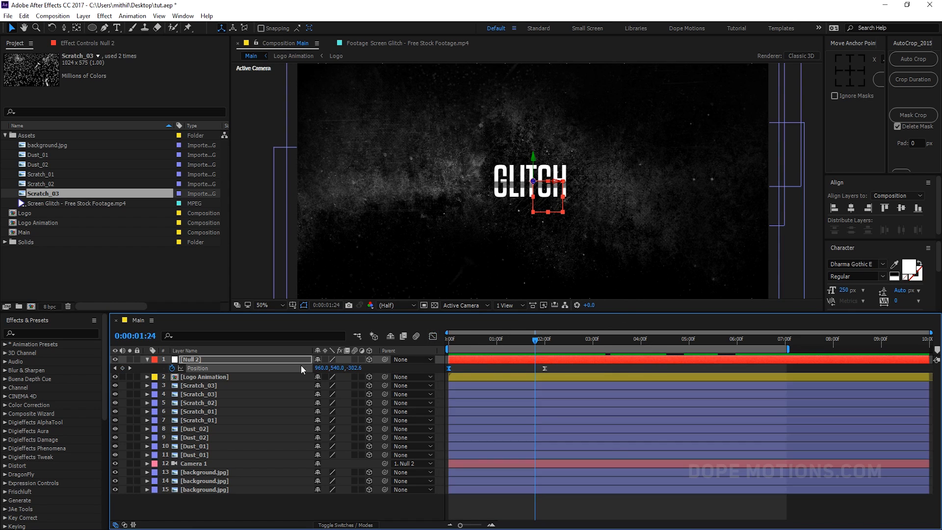
left_click(147, 359)
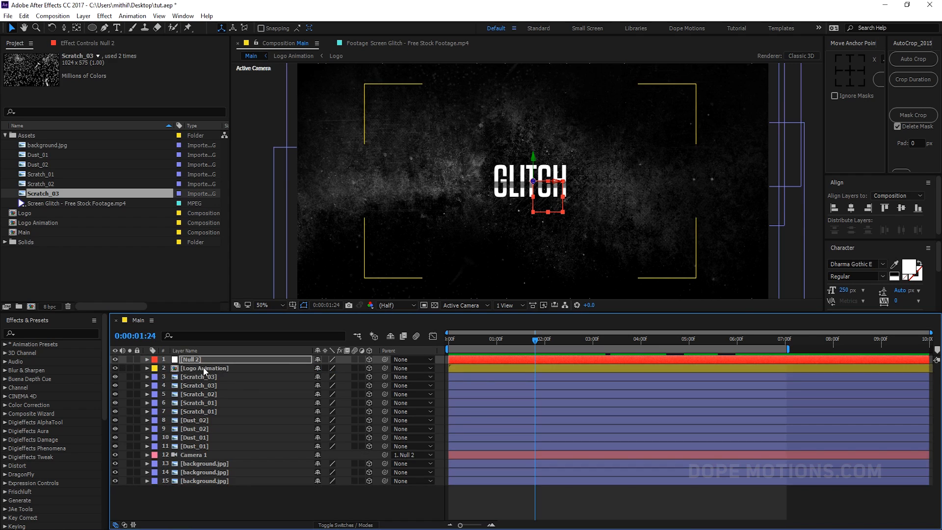
Open the Logo Animation composition and trim the upper Logo layer's end to 0:00:01:15
double_click(203, 368)
scroll(466, 428, "up", 3)
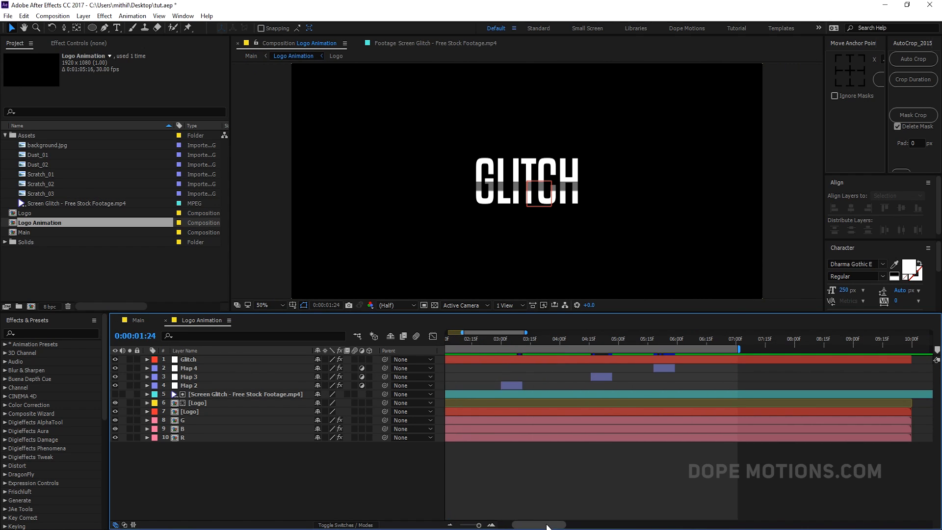
left_click_drag(538, 525, 513, 471)
left_click_drag(551, 338, 536, 339)
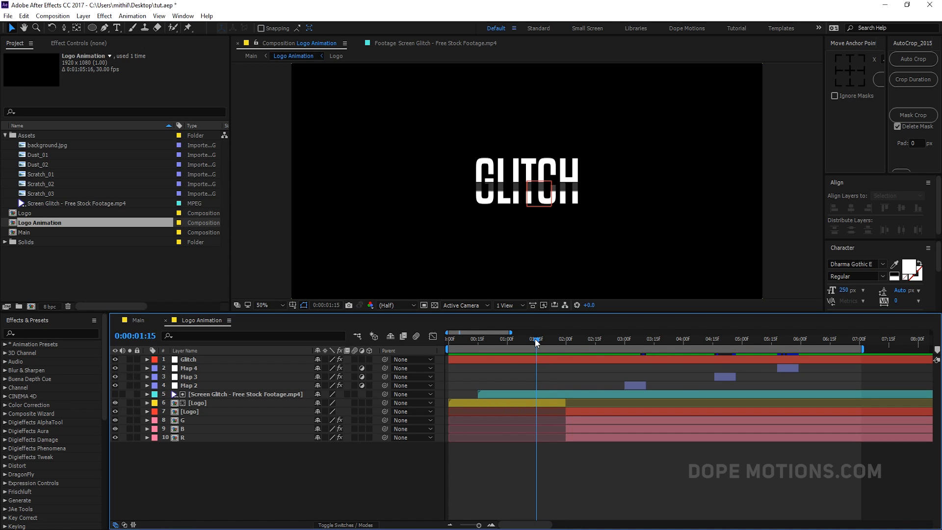
left_click(560, 404)
left_click_drag(565, 403, 537, 403)
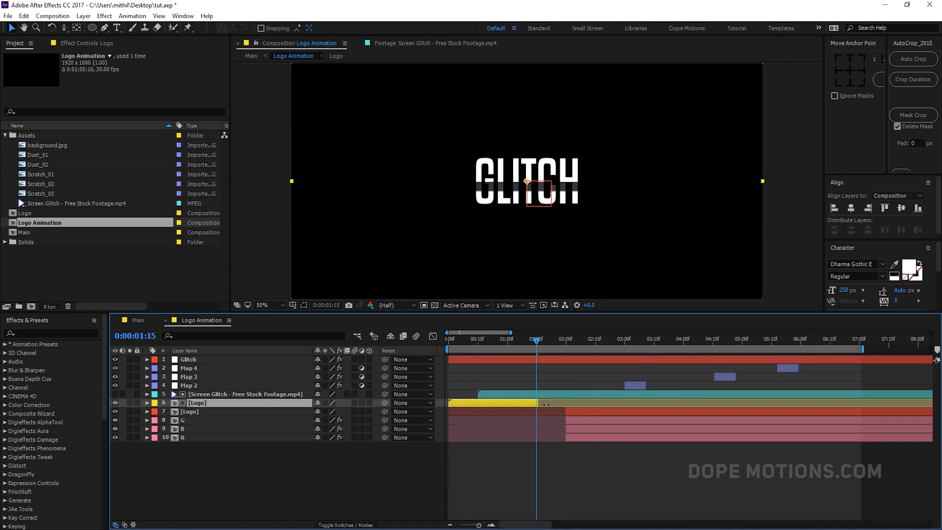
Shift the lower Logo, G, B, R, Map 2, Map 3 and Map 4 layers earlier together so the logo layers start at 0:00:01:15
left_click(569, 412)
left_click(575, 437, "shift")
left_click(636, 385, "ctrl")
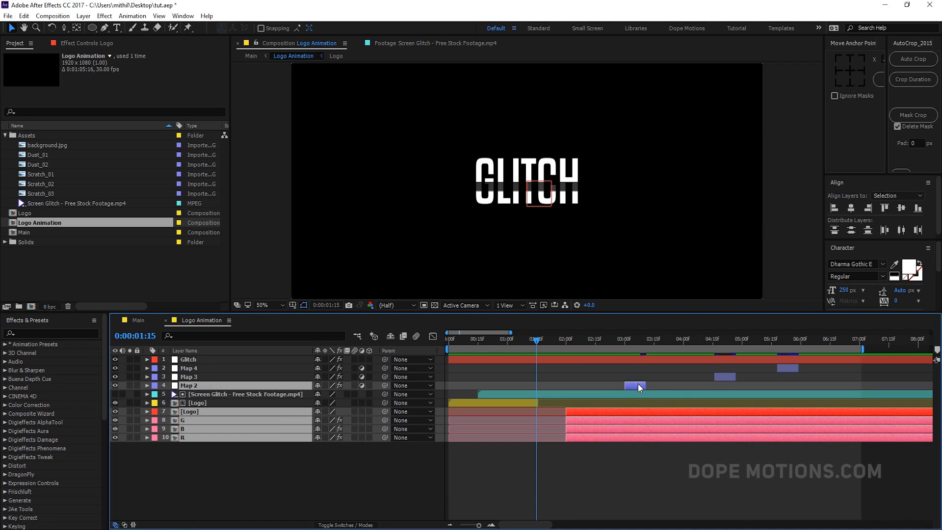
left_click(728, 376, "ctrl")
left_click(784, 368, "ctrl")
left_click_drag(624, 414, 602, 413)
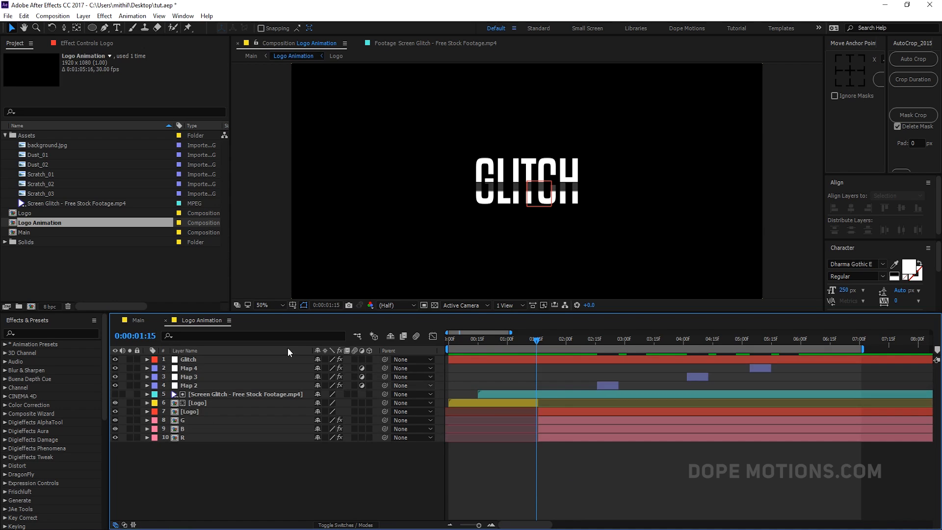
Return to the Main composition and preview the retimed logo animation from the start
left_click(154, 325)
left_click_drag(493, 338, 419, 343)
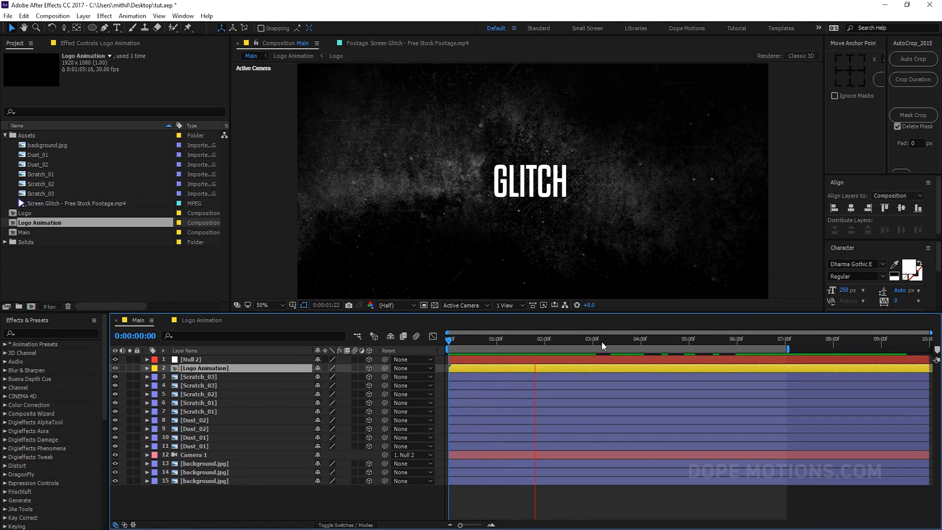
left_click_drag(510, 343, 546, 349)
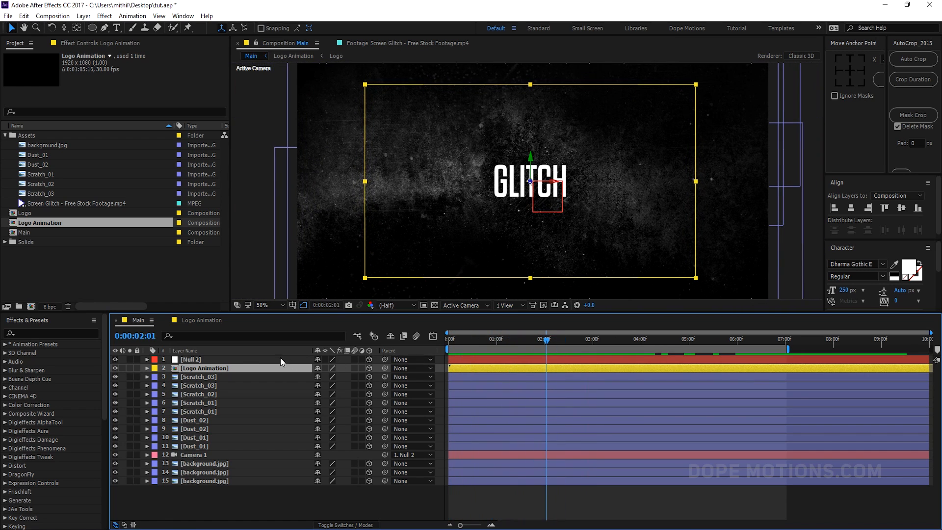
Keyframe the null's position at 960, 540, -213 at 0:00:06:00
left_click(247, 358)
key("p")
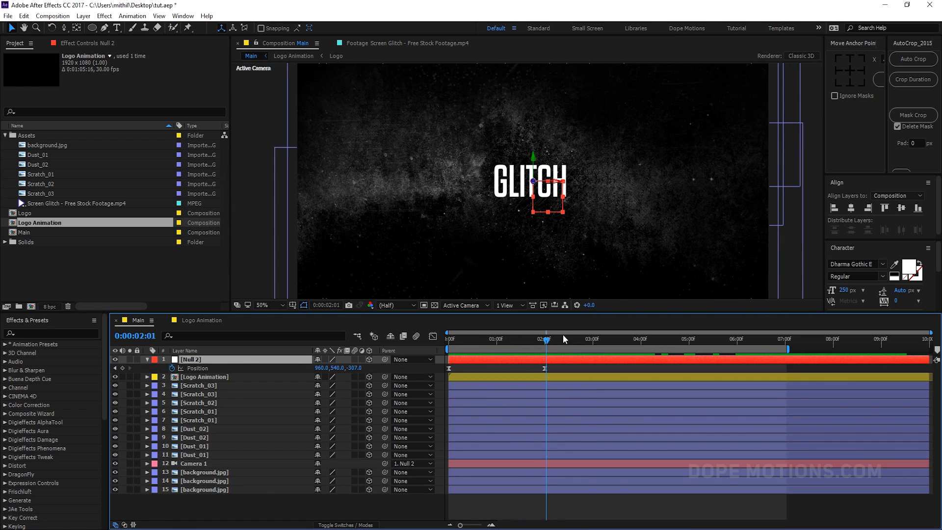
left_click_drag(544, 345, 736, 359)
left_click_drag(353, 367, 407, 368)
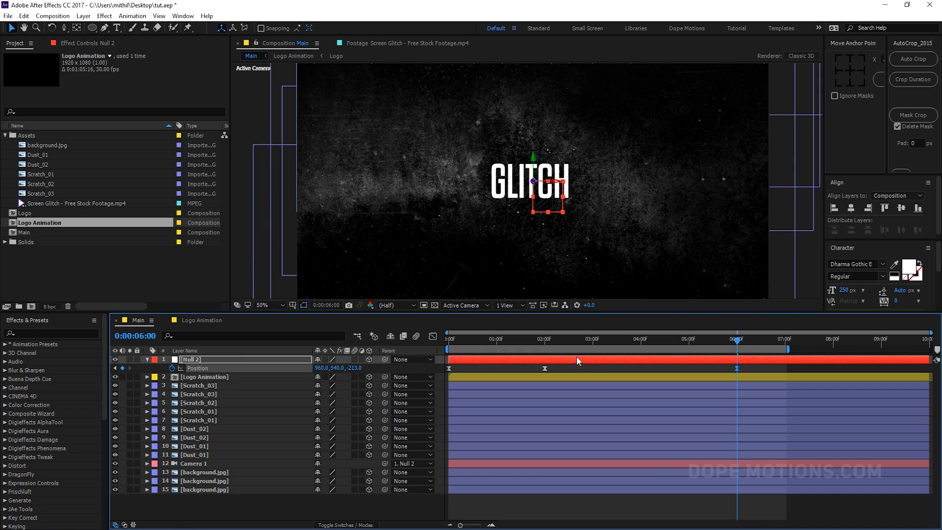
Preview the camera move, convert the null's position keyframe at 0:00:06:00 to linear, and preview again from the start
left_click(530, 342)
key("space")
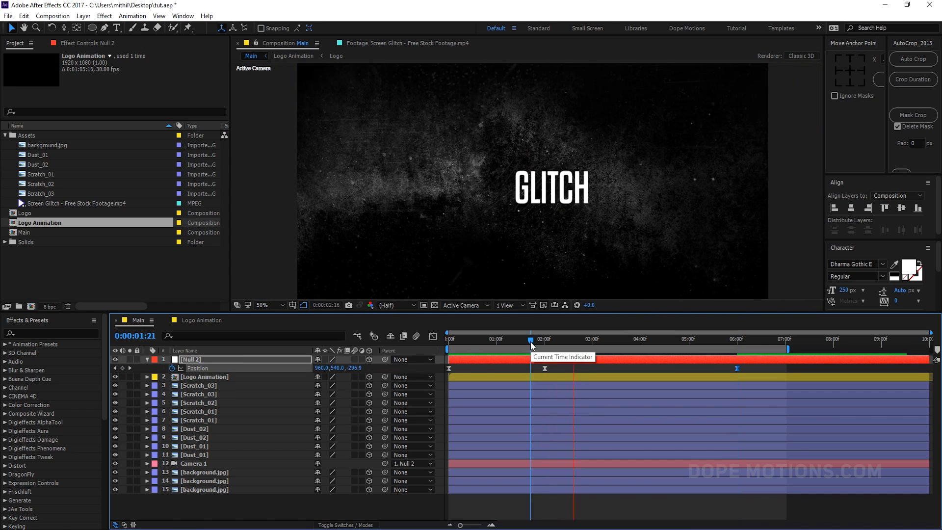
left_click(667, 341)
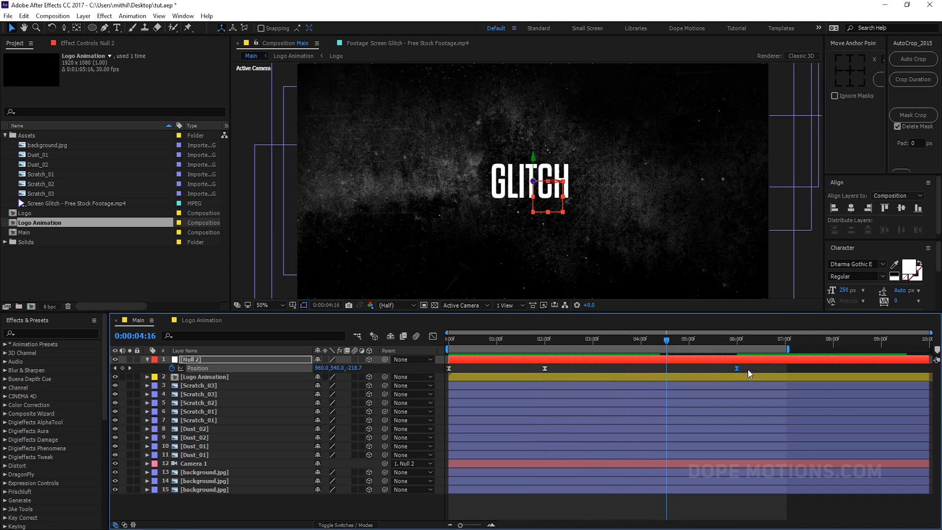
left_click(738, 368, "ctrl")
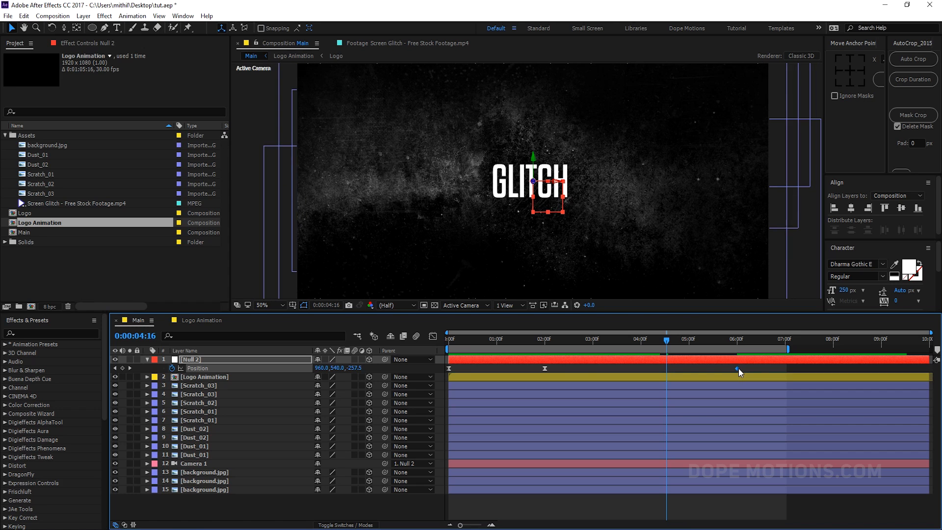
left_click_drag(563, 344, 737, 346)
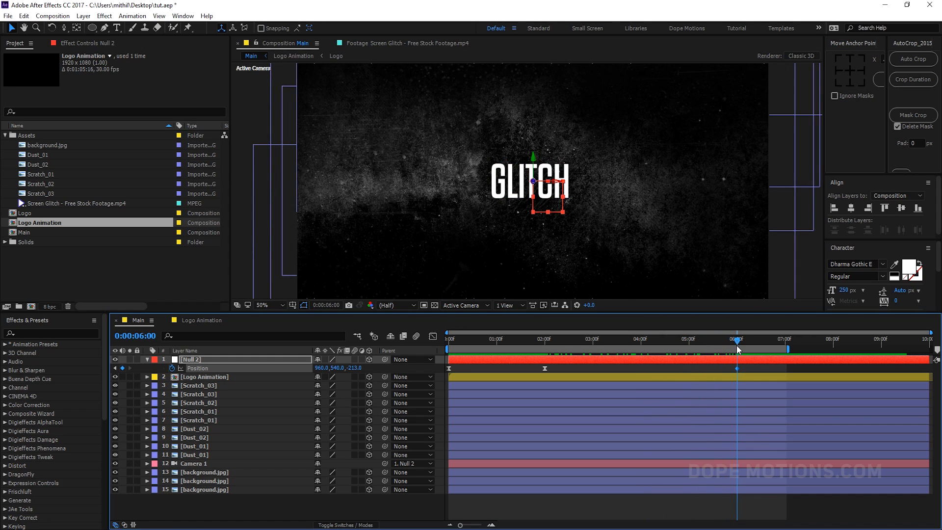
left_click_drag(366, 368, 408, 336)
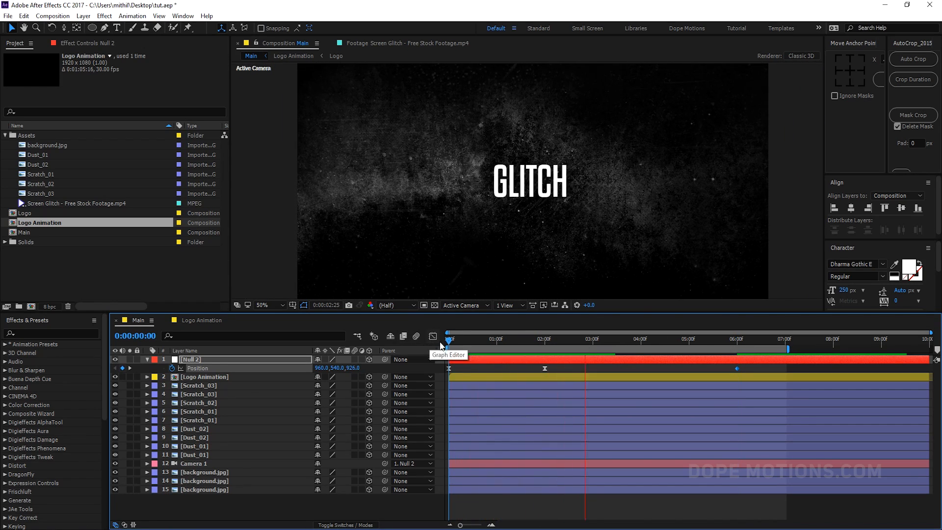
left_click(565, 339)
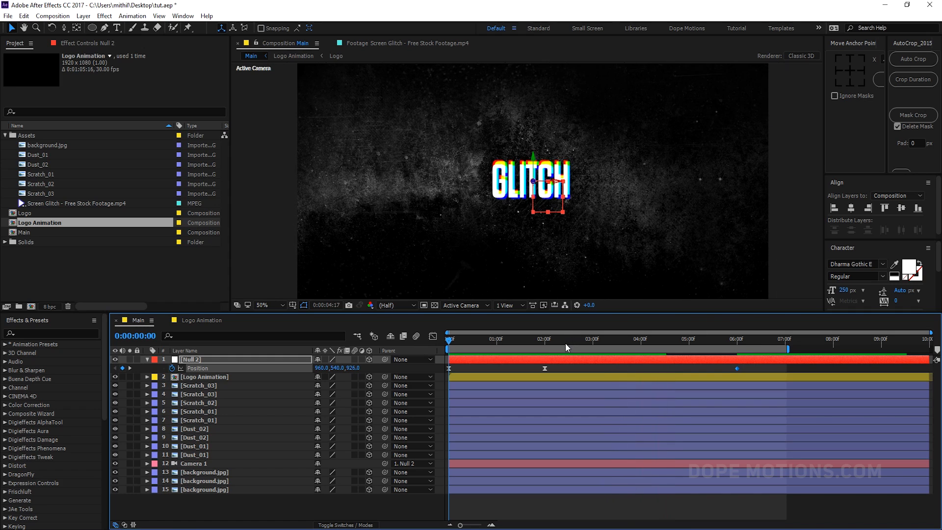
Expand the null's transform properties and add the expression wiggle(0,5,10) to its position
left_click(147, 359)
left_click(147, 359)
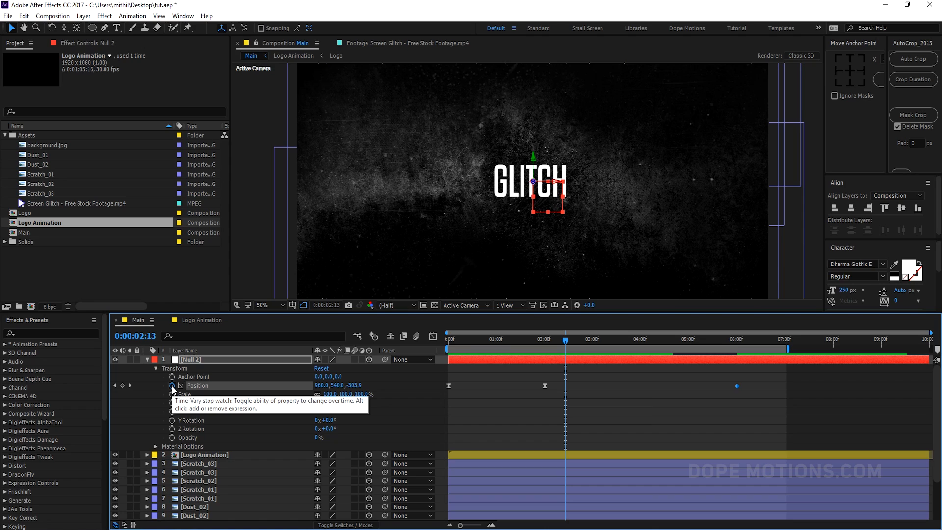
left_click(172, 386, "alt")
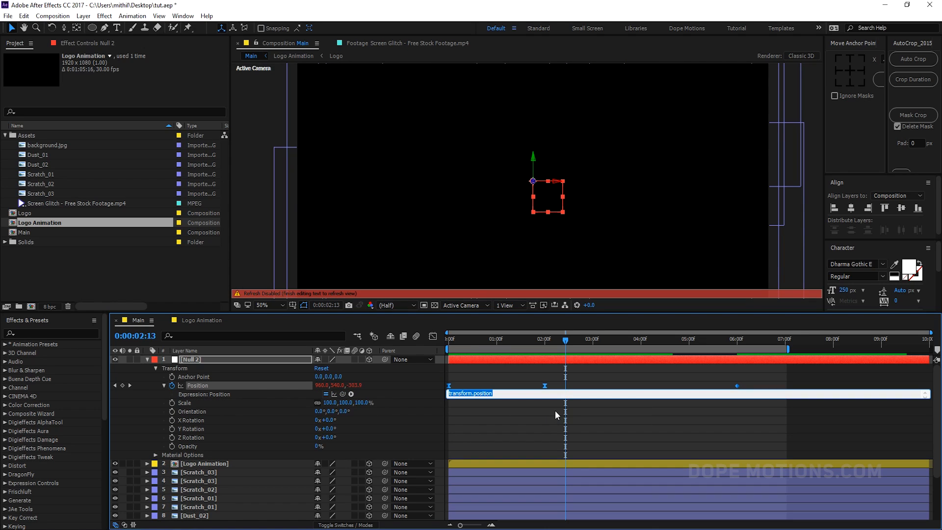
type("wiggle(0,5,100")
left_click(580, 419)
left_click(497, 393)
left_click(496, 393)
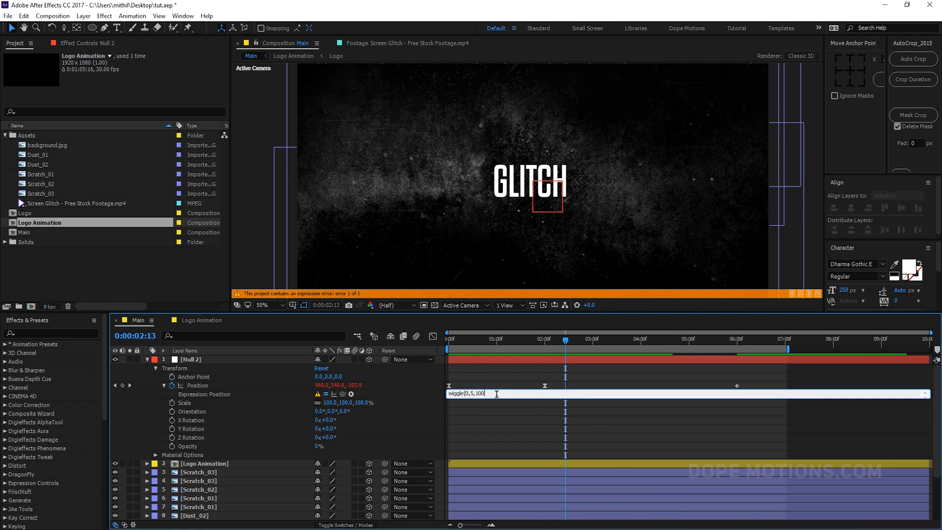
left_click(490, 416)
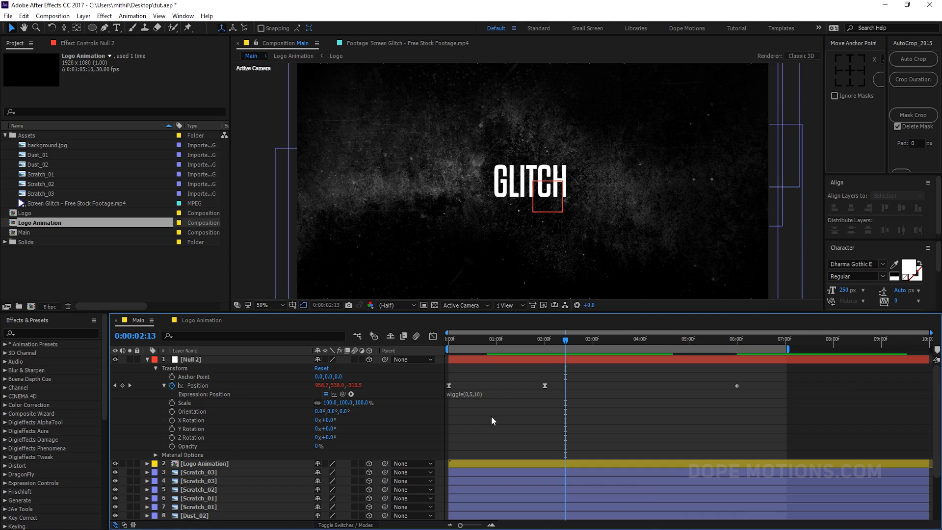
Scrub to check the shake, change the null's position expression to wiggle(5,10), and scrub to 0:00:02:14
left_click_drag(568, 340, 609, 346)
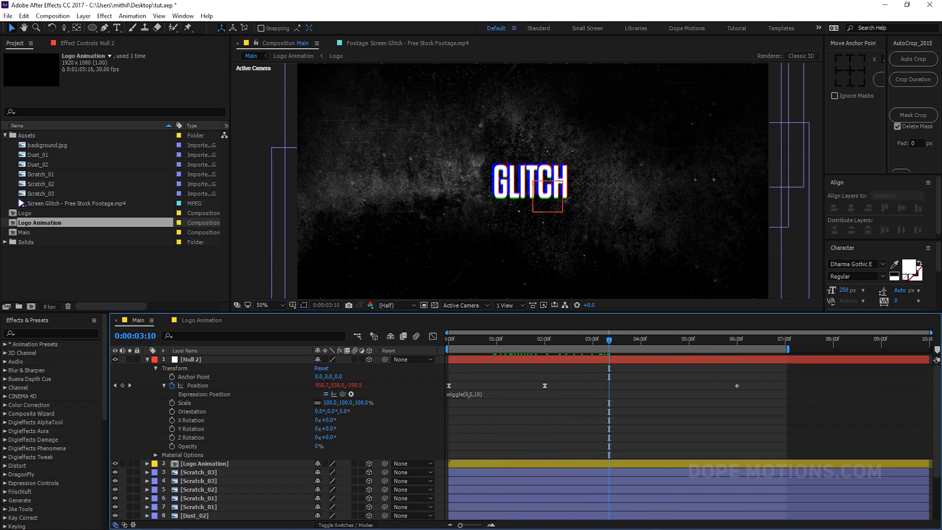
left_click(469, 394)
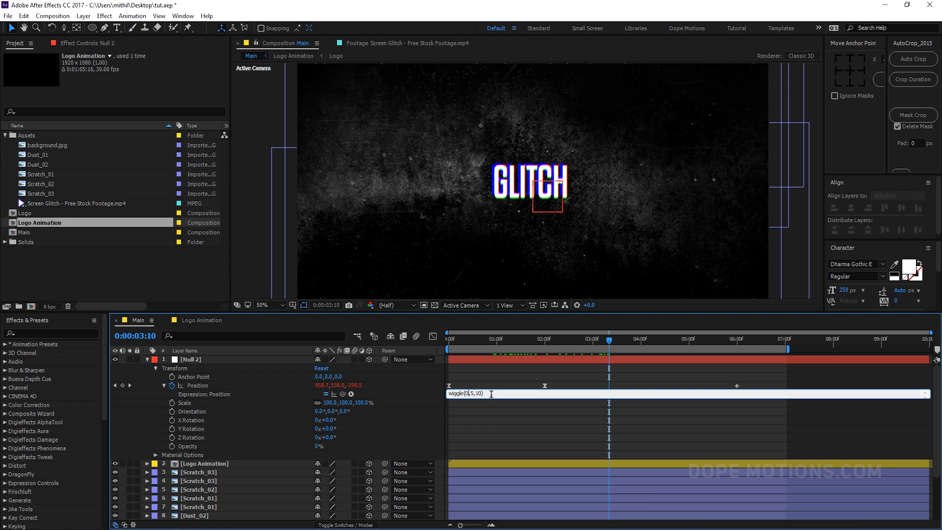
key("BackSpace")
key("BackSpace")
left_click(479, 426)
left_click(525, 340)
left_click_drag(527, 342, 566, 347)
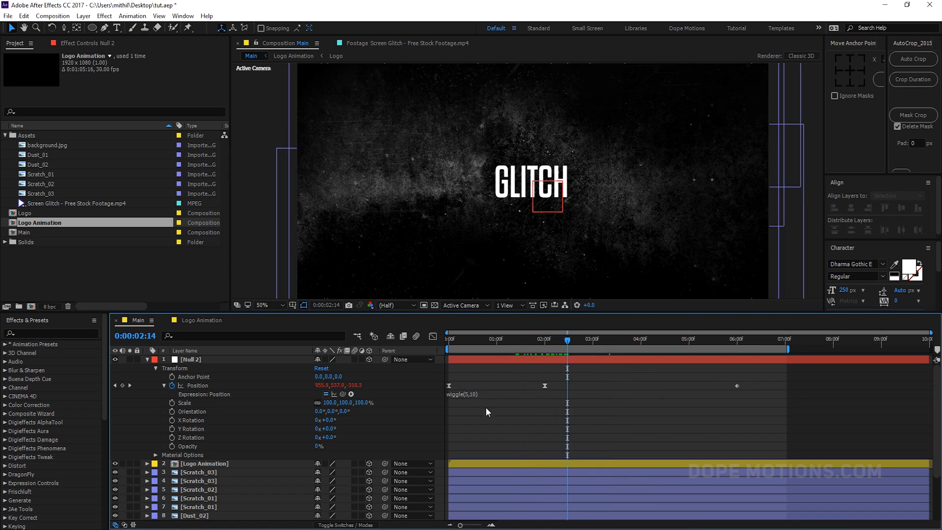
Reduce the shake amount by changing the null's position expression to wiggle(5,6), and scrub to 0:00:01:14
left_click(474, 393)
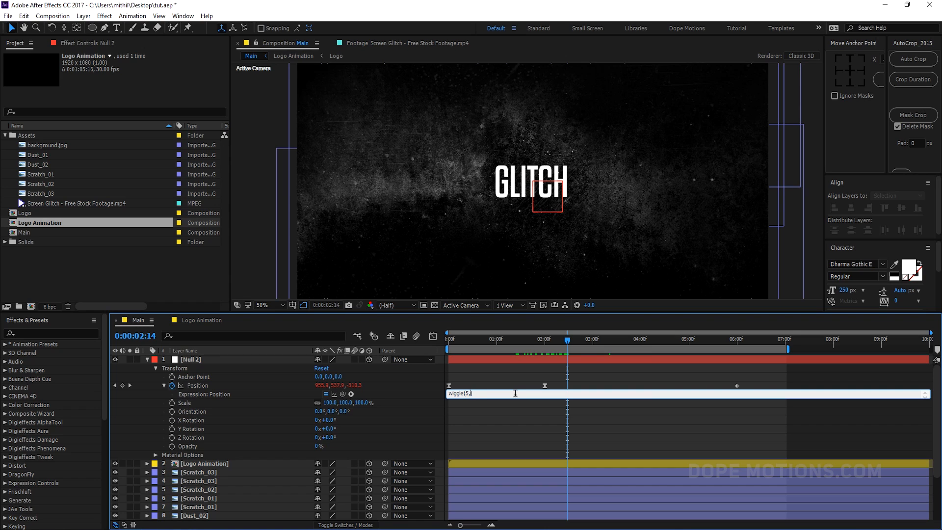
type("6")
left_click(513, 408)
left_click_drag(491, 343, 519, 343)
Slow the shake by changing the null's position expression to wiggle(3,6), and return the time to 0:00:00:00
left_click(468, 393)
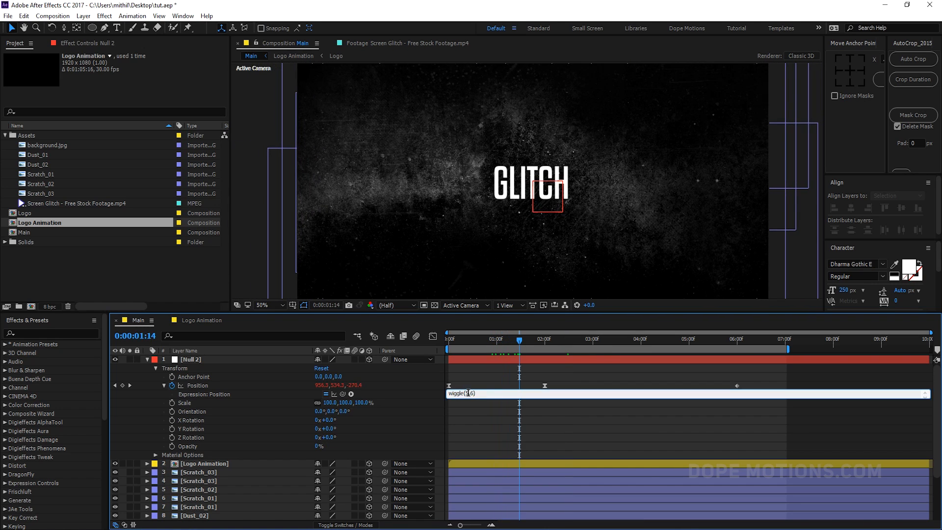
key("BackSpace")
key("BackSpace")
type("3")
left_click(510, 387)
left_click_drag(501, 337, 447, 346)
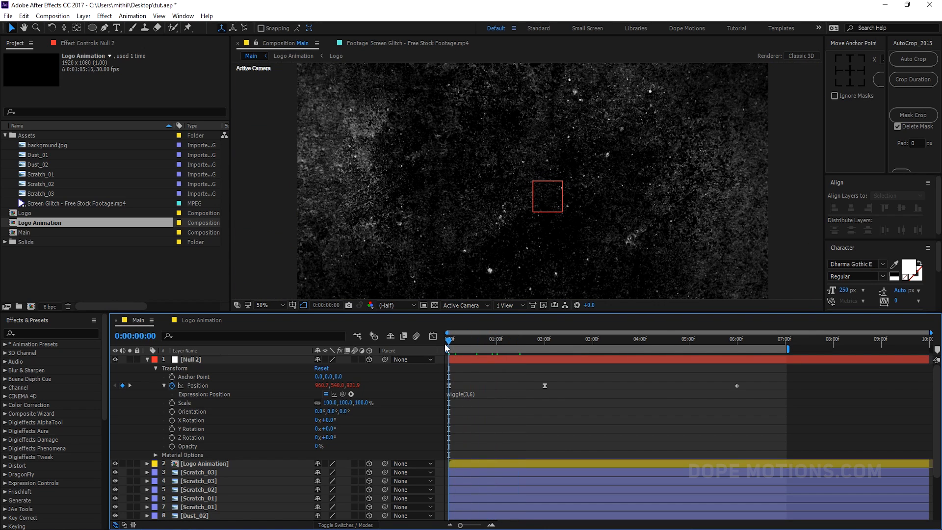
Preview the camera shake from the start of the composition
key("space")
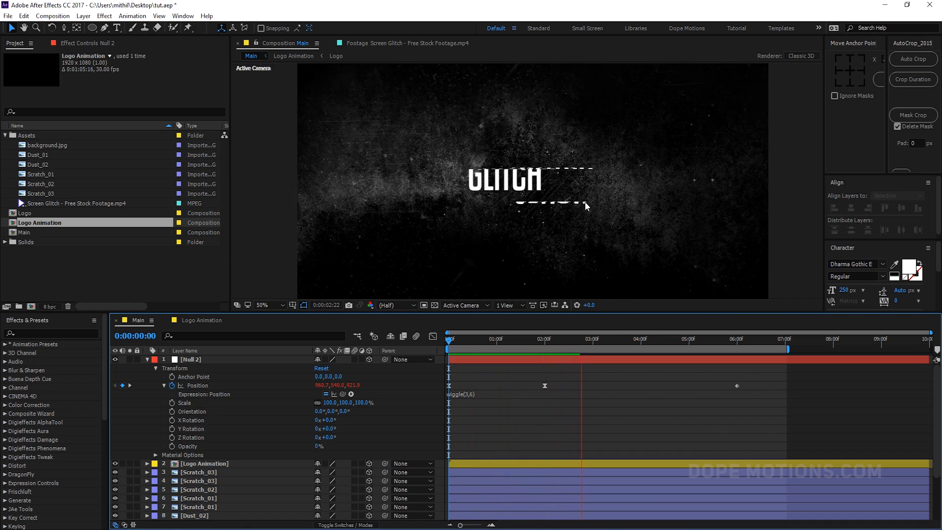
left_click(461, 339)
left_click(449, 338)
key("space")
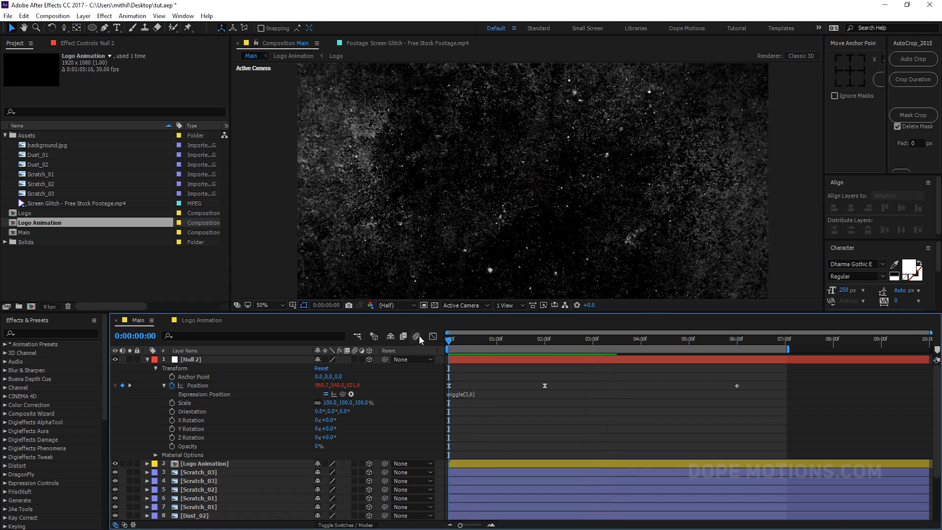
At 0:00:00:20, change the null's position expression to wiggle(3,5) and preview the shake
mouse_move(476, 338)
left_mouse_down()
mouse_move(489, 338)
mouse_move(481, 338)
left_mouse_up()
left_click(469, 393)
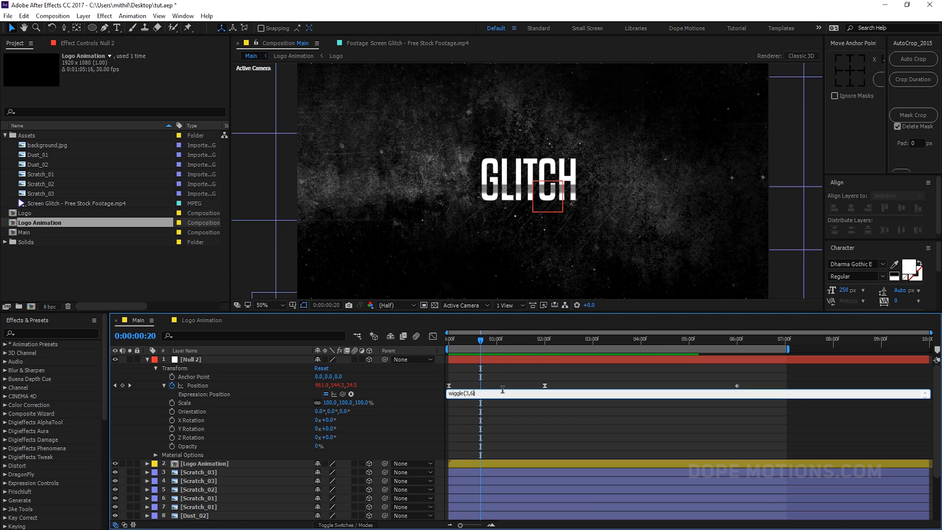
type("5")
left_click(502, 408)
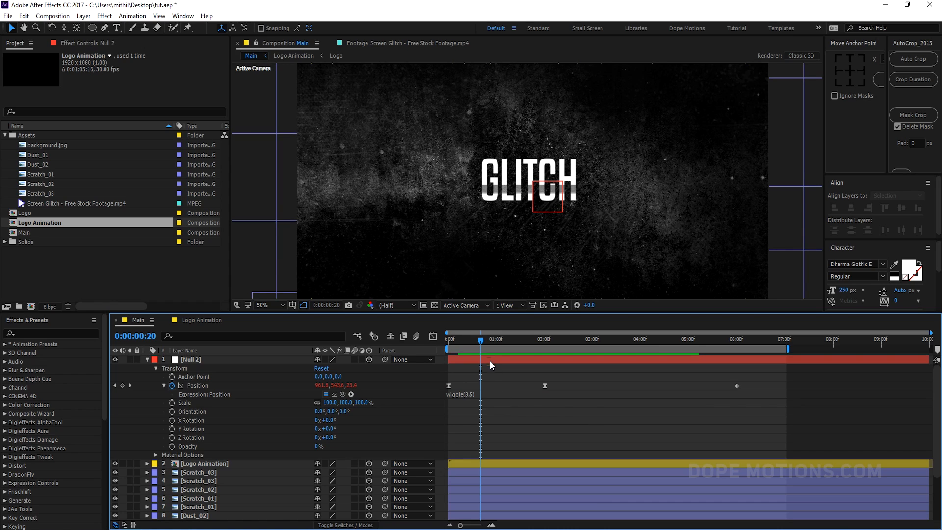
key("space")
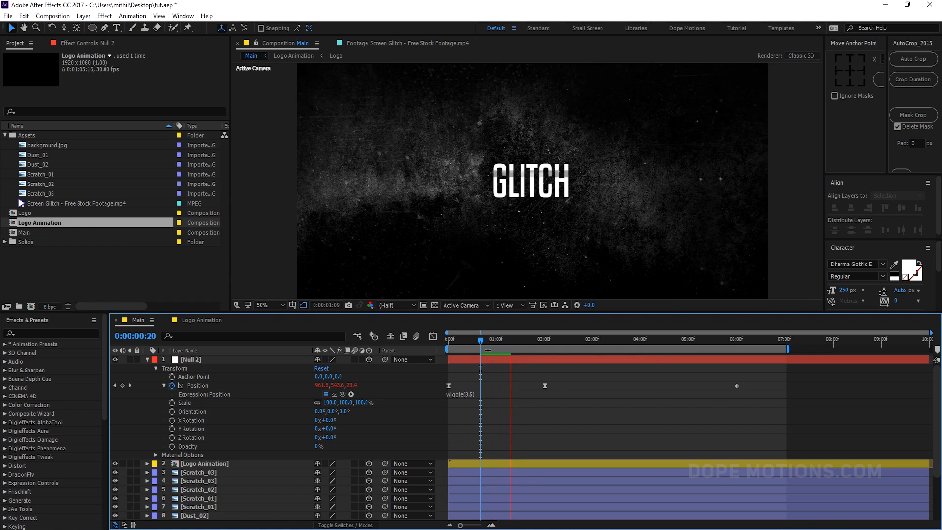
Slow the shake by changing the null's position expression to wiggle(2,5), and preview the animation from the start
left_click(472, 393)
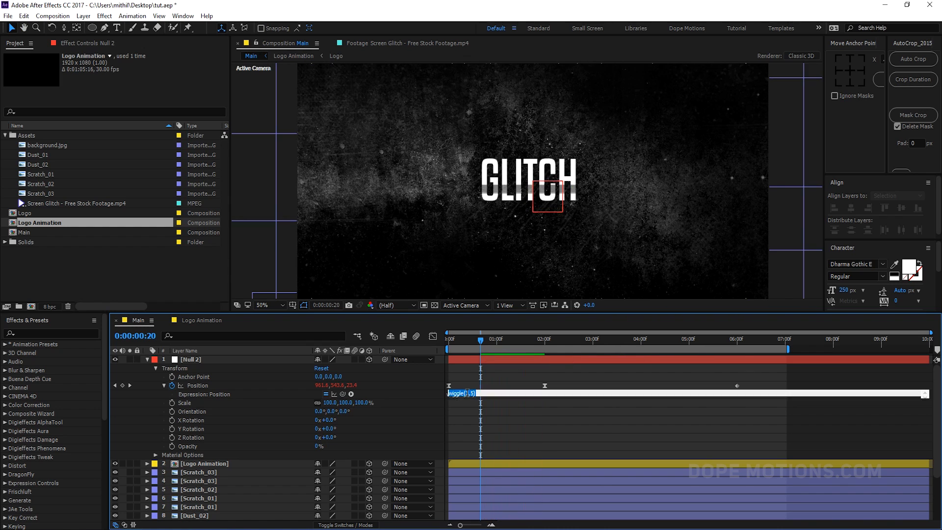
double_click(465, 392)
type("2")
left_click(523, 416)
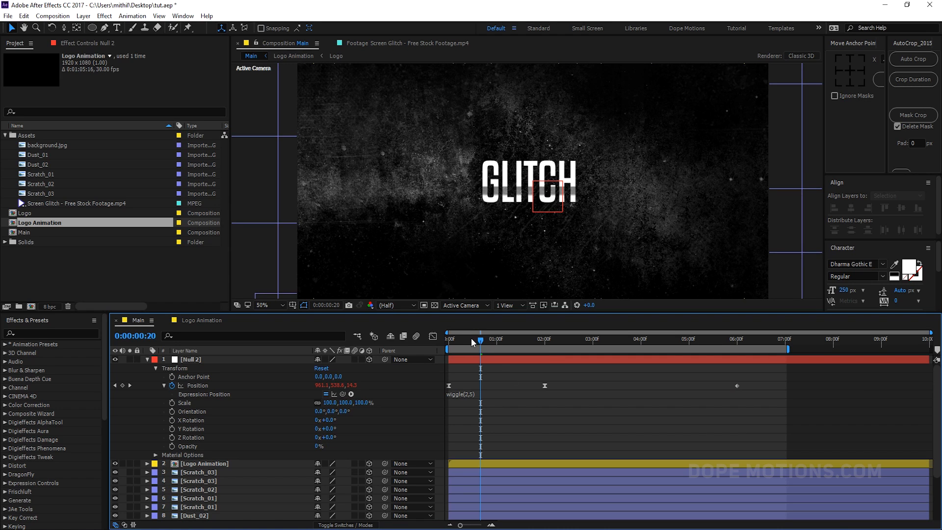
left_click_drag(471, 337, 396, 342)
key("space")
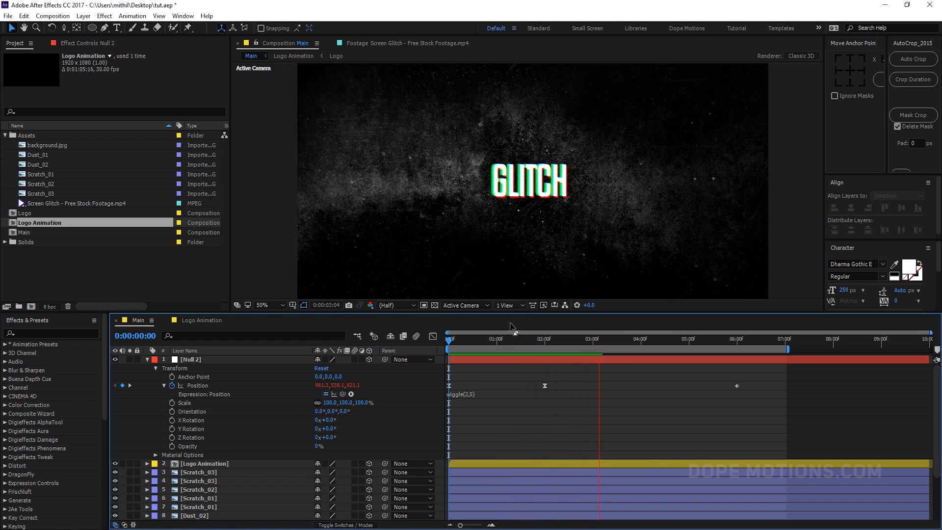
key("space")
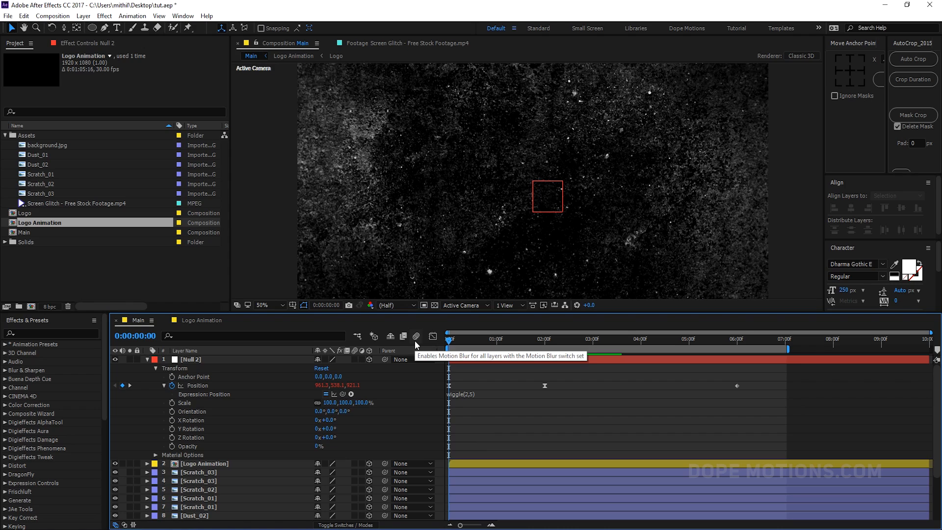
key("space")
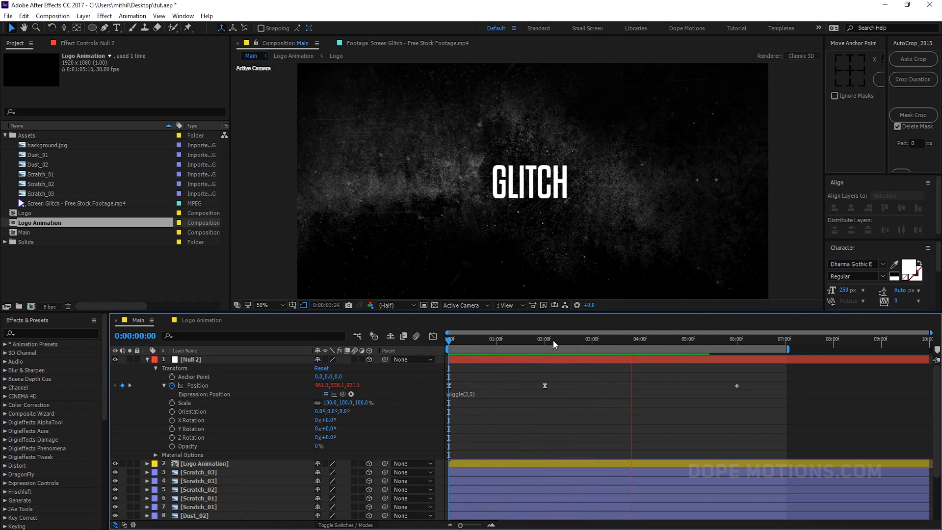
Move the time to 0:00:02:09, collapse the null's properties, hide the layer controls, and reduce the viewer to 25%
left_click_drag(536, 334, 558, 336)
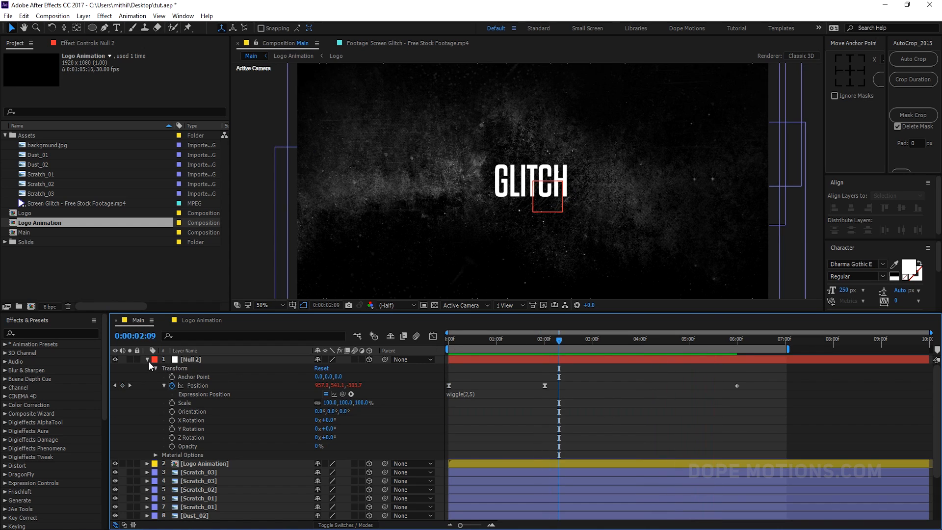
left_click(148, 360)
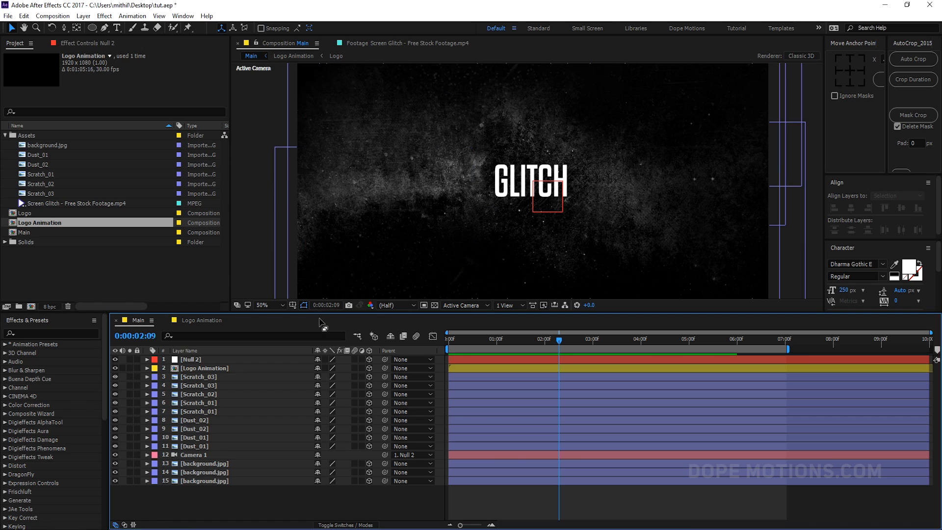
left_click_drag(322, 316, 324, 328)
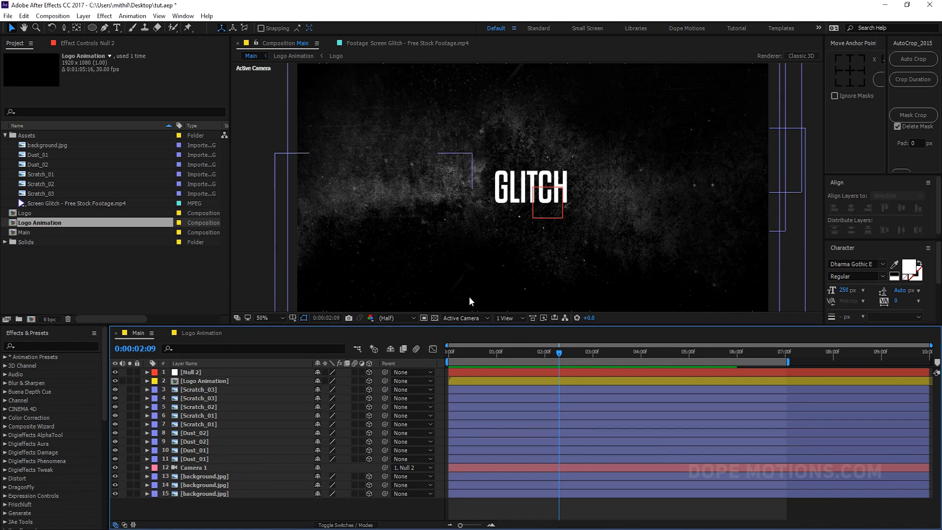
key("ctrl+shift+h")
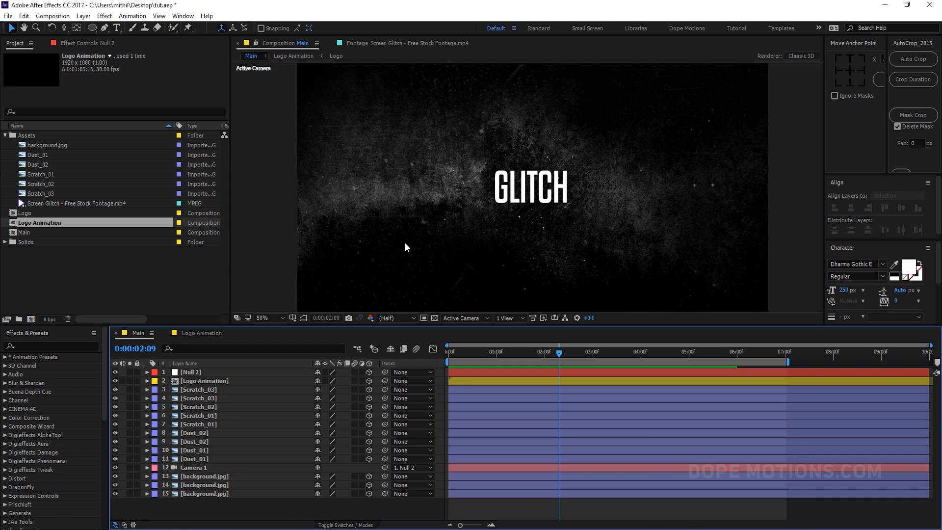
key("comma")
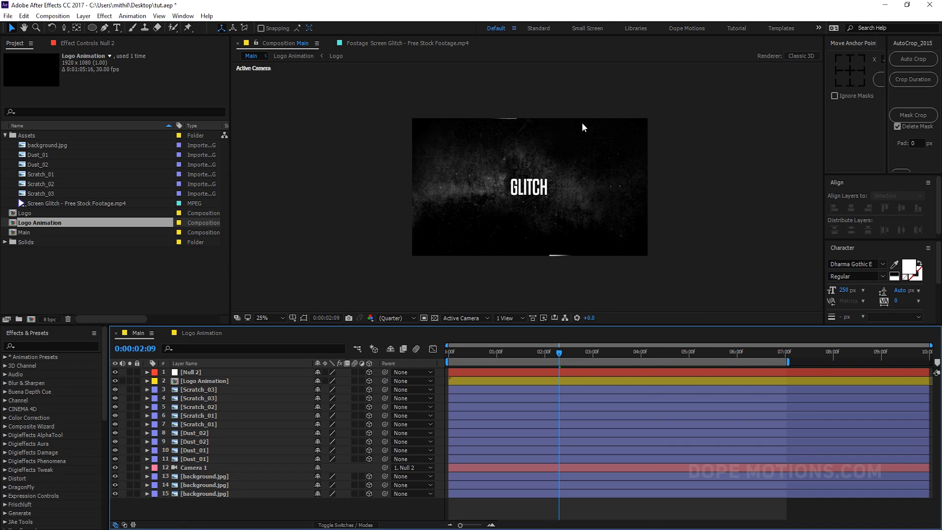
Reveal only the null's position property and scrub through the camera move to 0:00:04:26
left_click(482, 371)
left_click_drag(563, 354, 602, 357)
left_click_drag(623, 357, 544, 357)
key("p")
left_click_drag(354, 381, 370, 380)
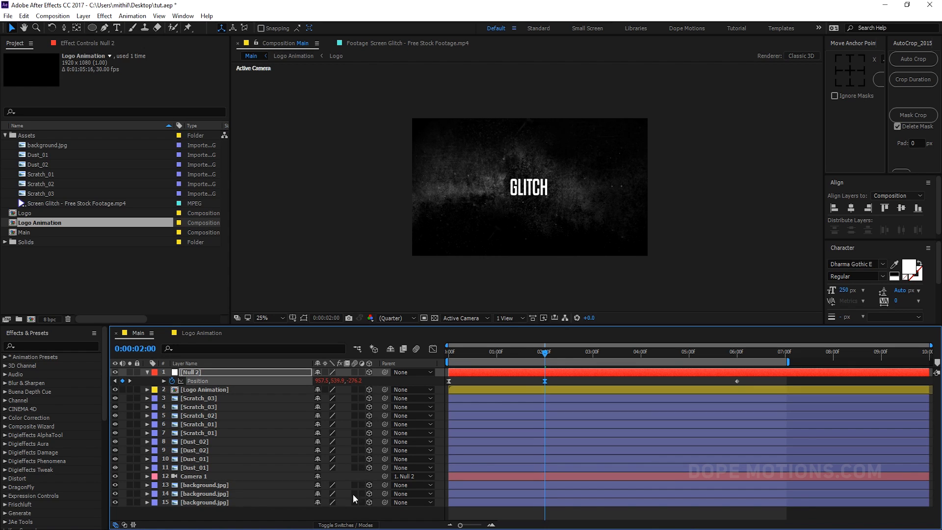
left_click(361, 507)
left_click_drag(541, 348, 682, 350)
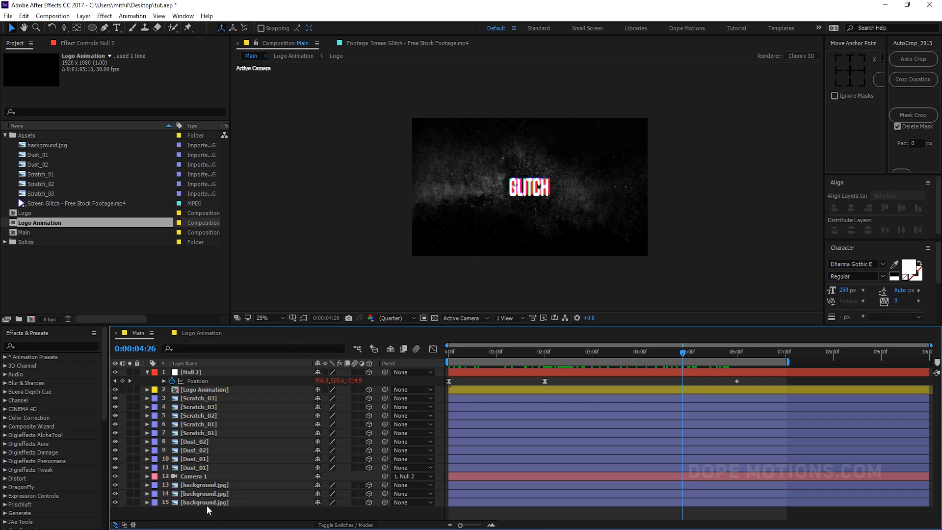
Create a 1920 × 1080 solid named Color in red (FF0000)
key("ctrl+y")
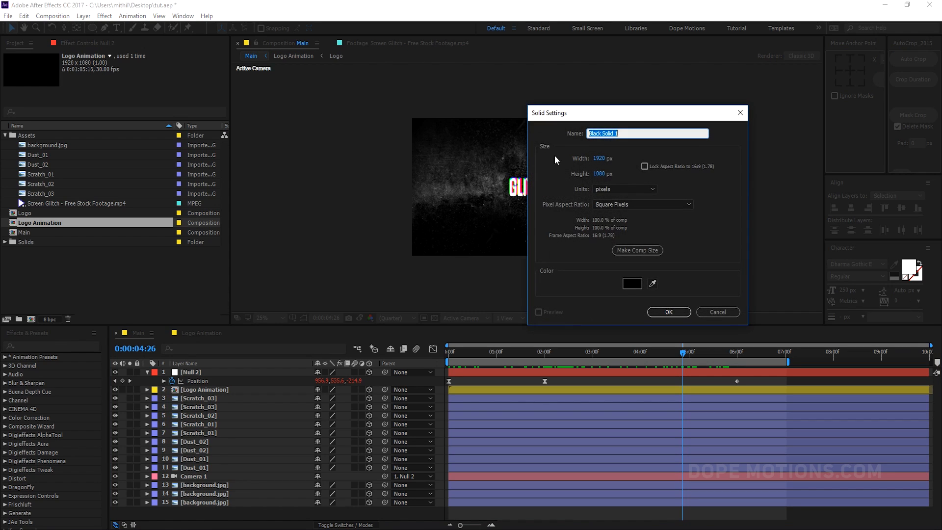
left_click_drag(625, 113, 557, 97)
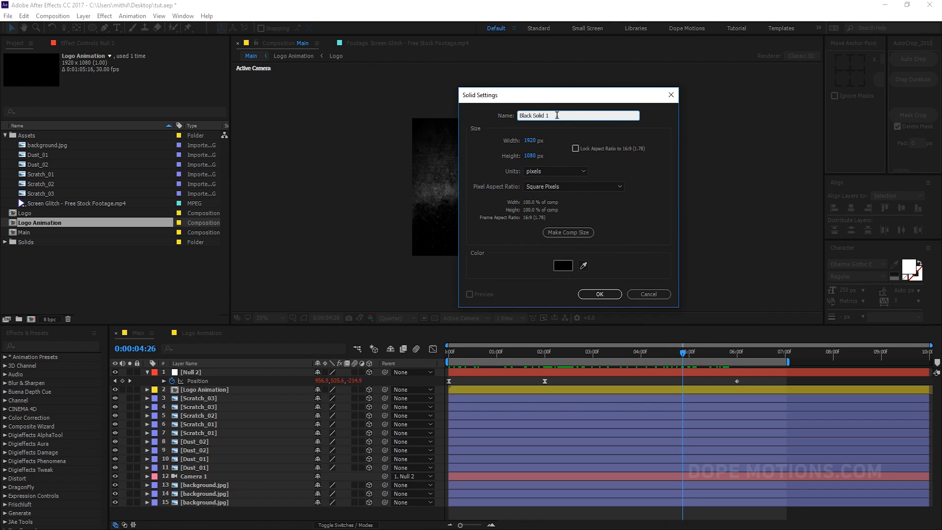
type("C")
left_click(563, 265)
type("FF0000")
left_click(618, 305)
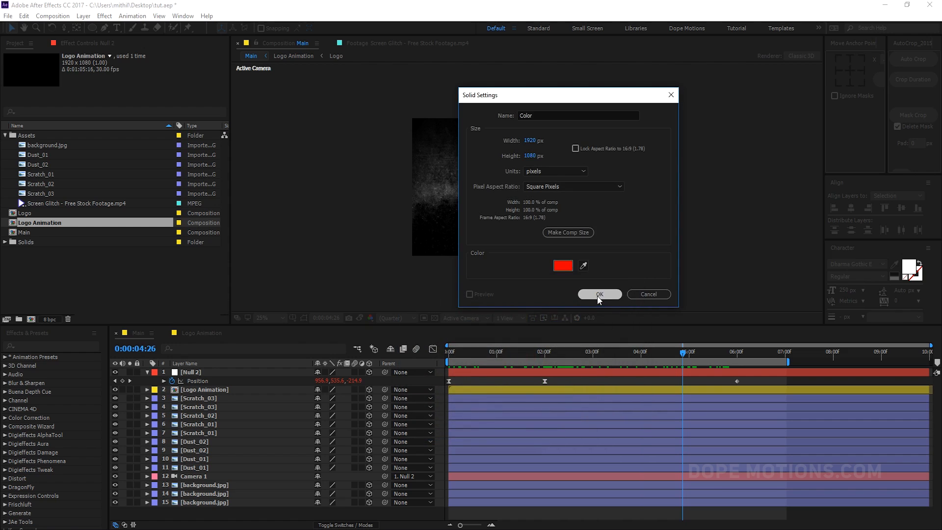
left_click(600, 294)
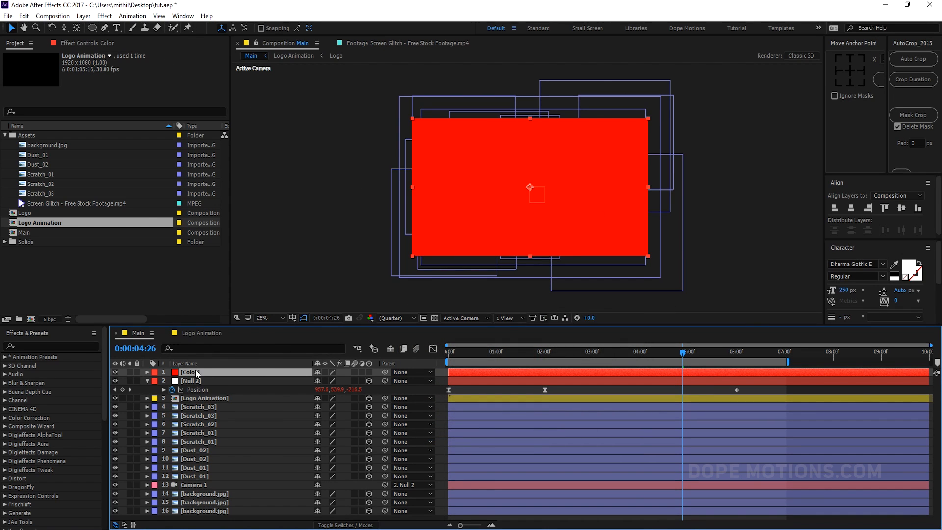
Mask the Color solid with a tall ellipse overlapping the frame's left edge, and feather the mask to 557 pixels
left_click(92, 28)
mouse_move(360, 93)
left_mouse_down()
mouse_move(431, 256)
mouse_move(425, 274)
left_mouse_up()
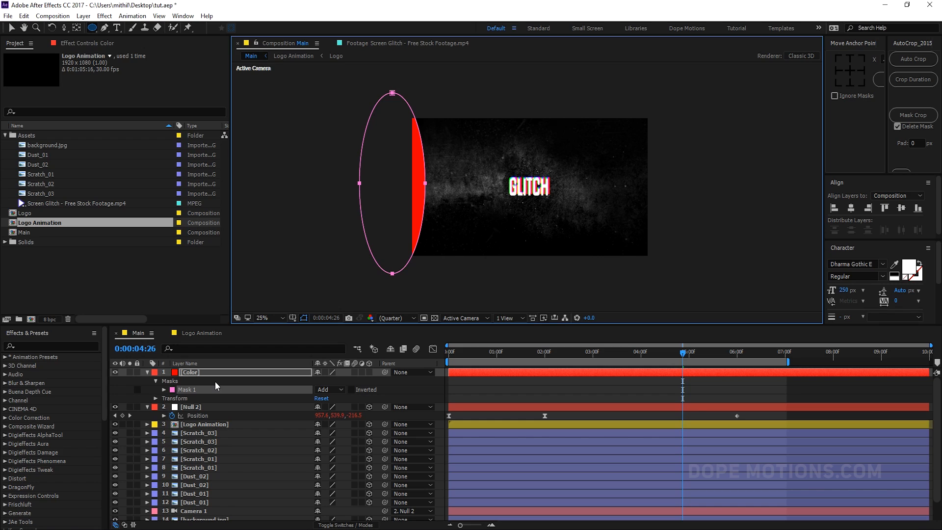
key("f")
left_click_drag(326, 389, 564, 382)
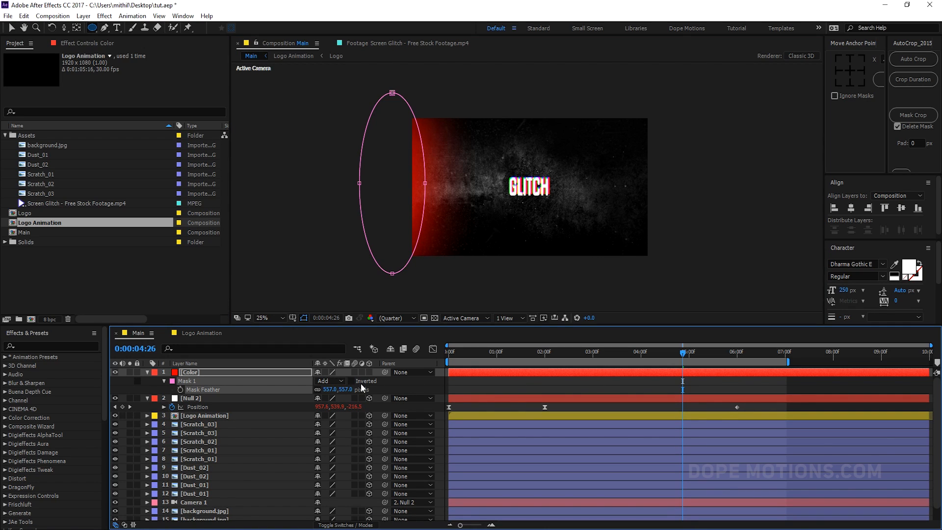
Show the layer modes and set the Color layer's blending mode to Overlay
left_click(328, 381)
left_click(260, 373)
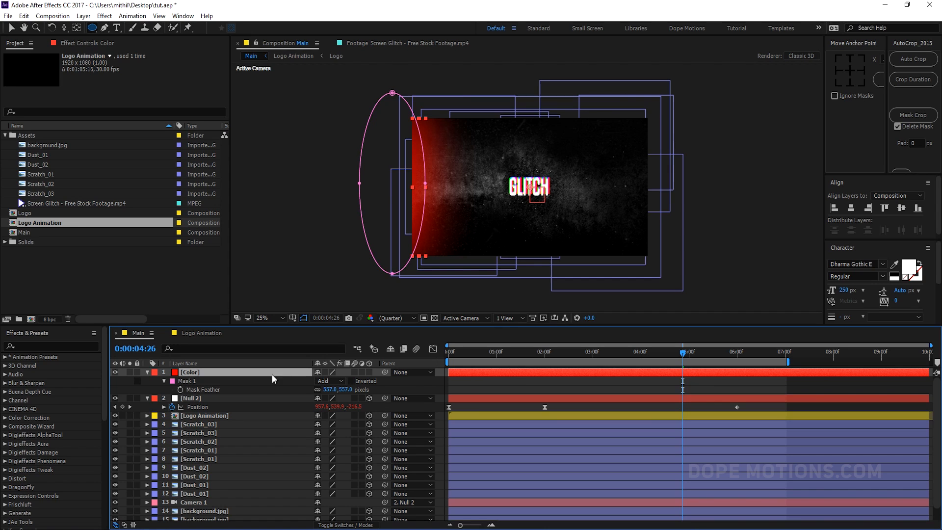
left_click(338, 525)
left_click(327, 372)
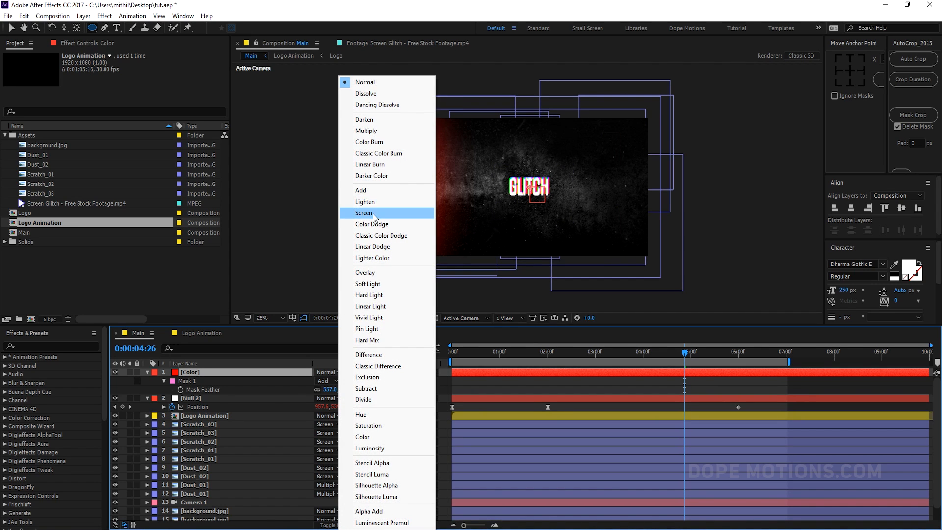
left_click(371, 273)
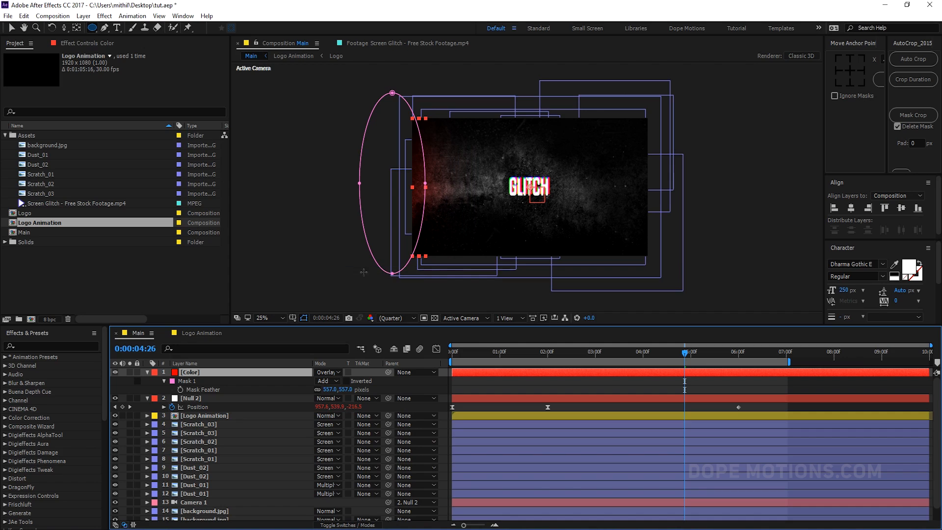
Reshape the ellipse mask by nudging its right point outward and lengthening the curve handles at its top and bottom points
key("v")
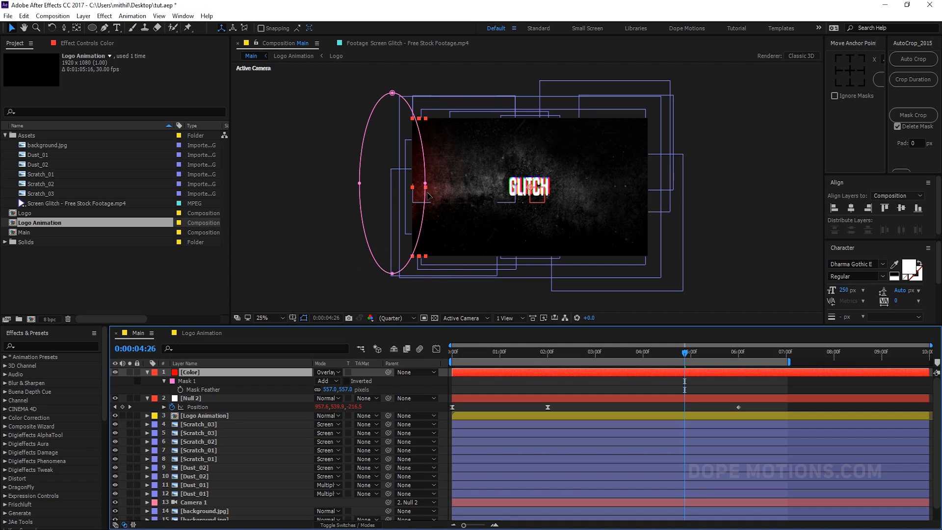
left_click(425, 184)
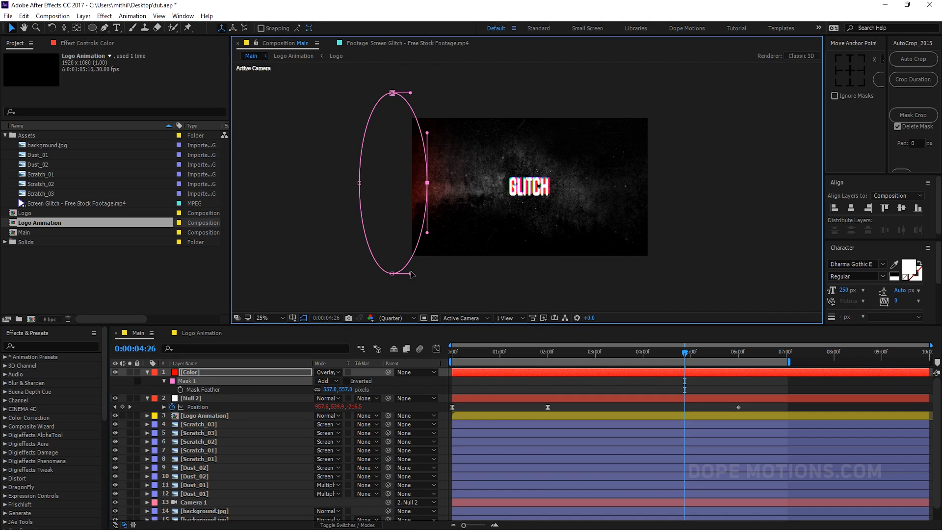
left_click_drag(411, 273, 424, 274)
left_click_drag(411, 93, 427, 92)
left_click(476, 388)
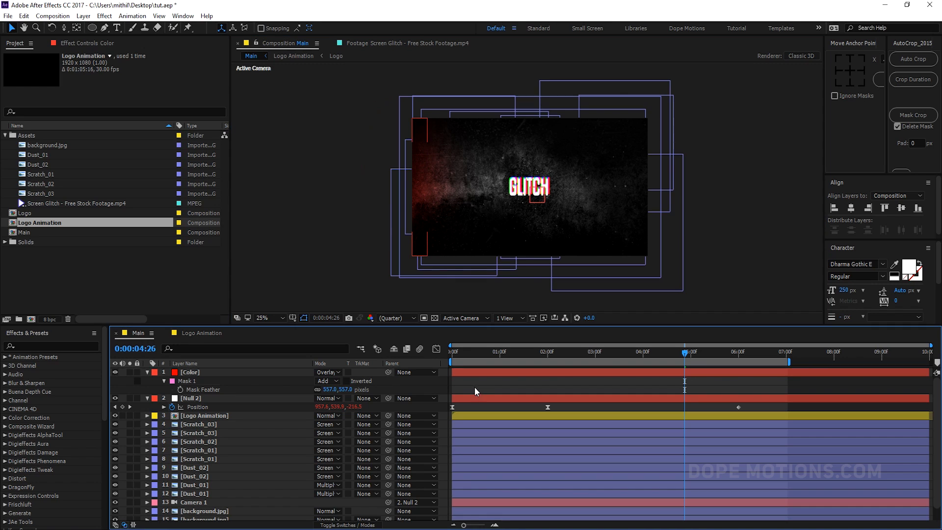
Inspect the red glow at 50% zoom, soften the mask feather to 587 pixels, and return the viewer to 25%
key("period")
key("period")
left_click_drag(344, 389, 401, 385)
left_click_drag(343, 390, 327, 390)
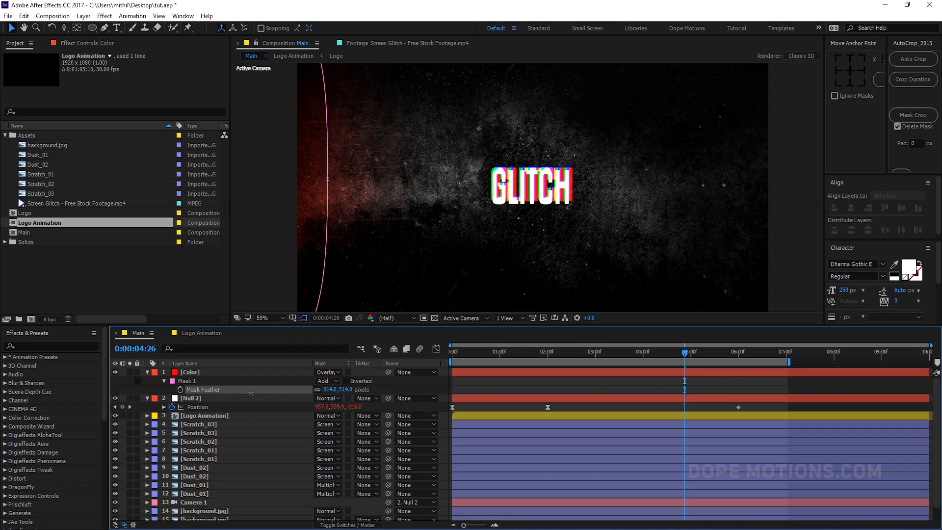
left_click_drag(297, 391, 297, 391)
key("comma")
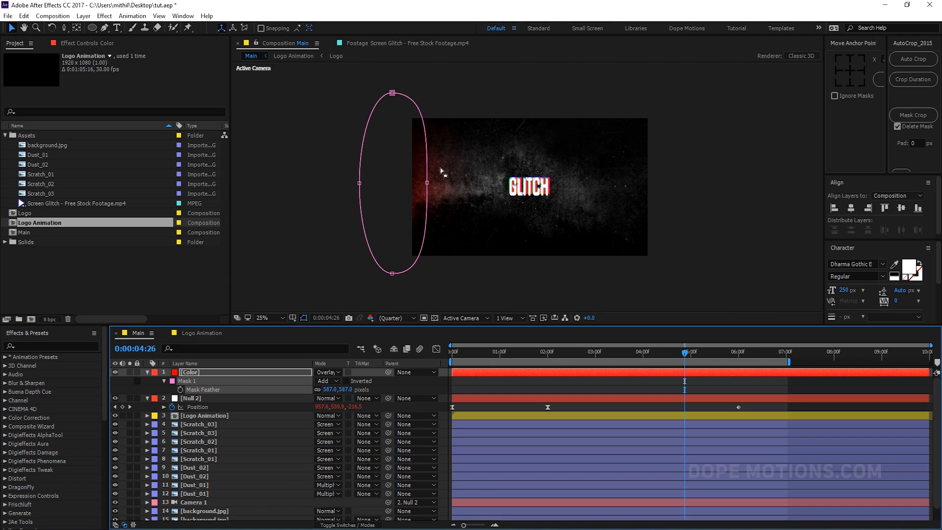
Duplicate the masked Color layer to strengthen the red glow on the frame's left edge
left_click(428, 184)
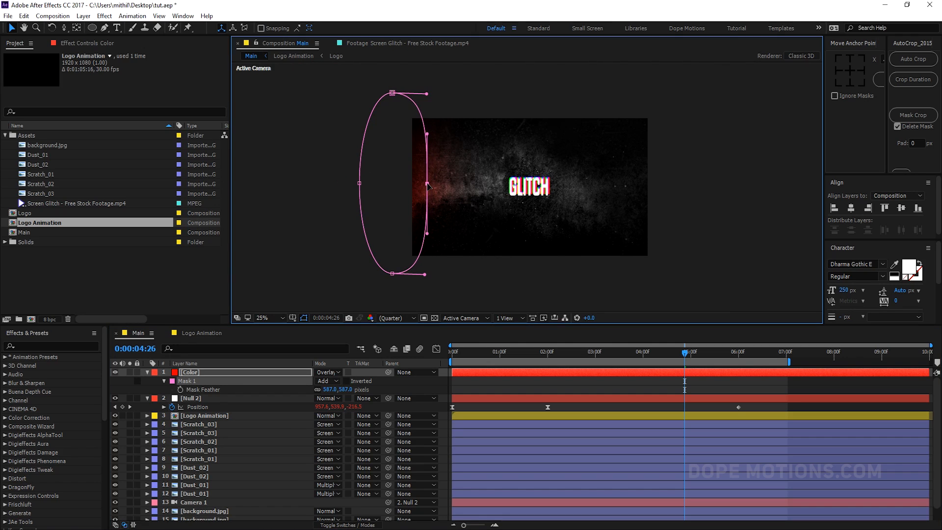
left_click(466, 381)
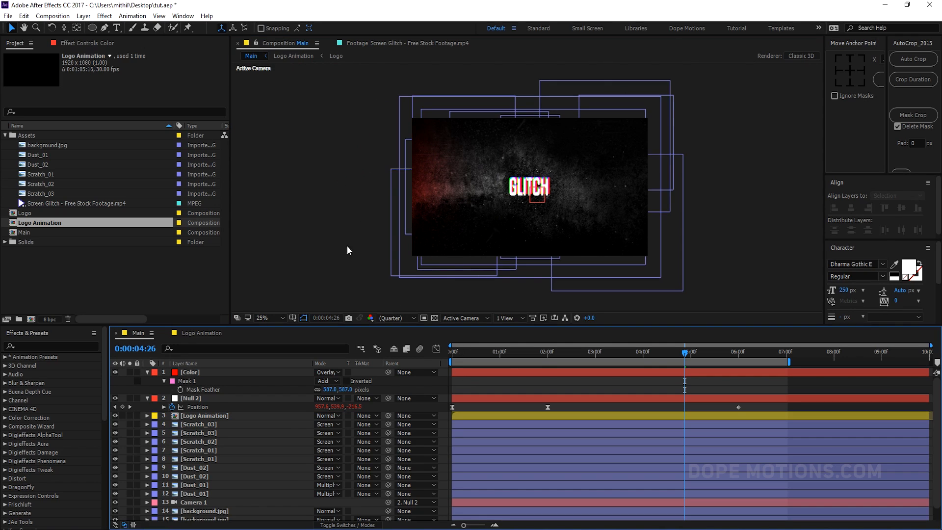
left_click(198, 374)
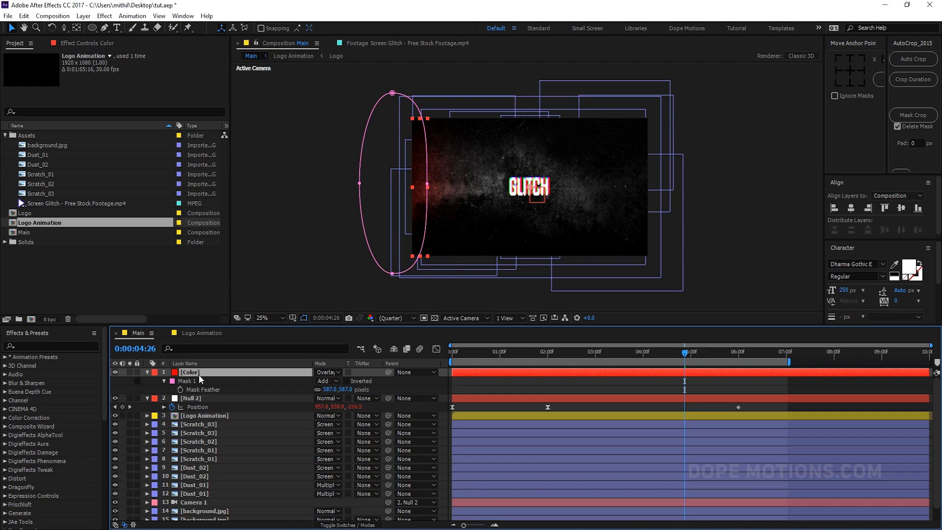
key("ctrl+d")
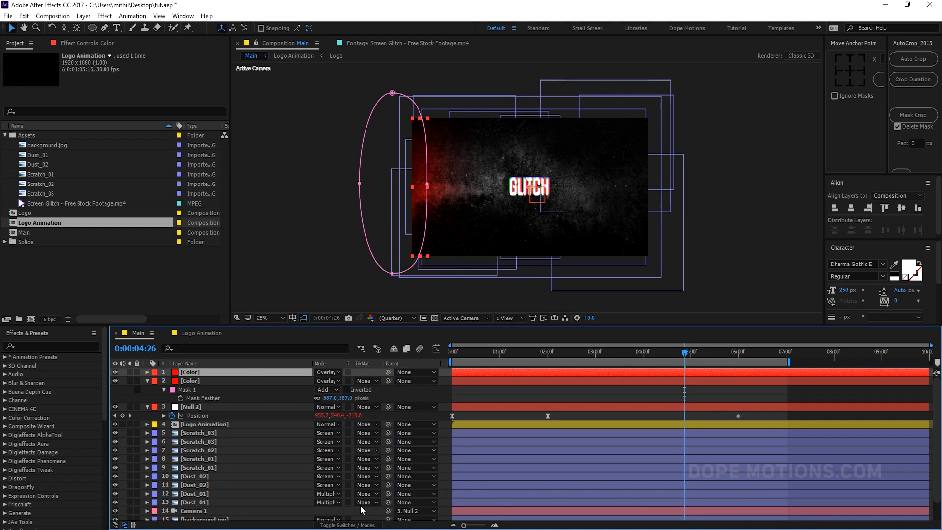
Turn both Color layers into 3D layers, then delete the duplicate Color layer
left_click(346, 525)
left_click(369, 381)
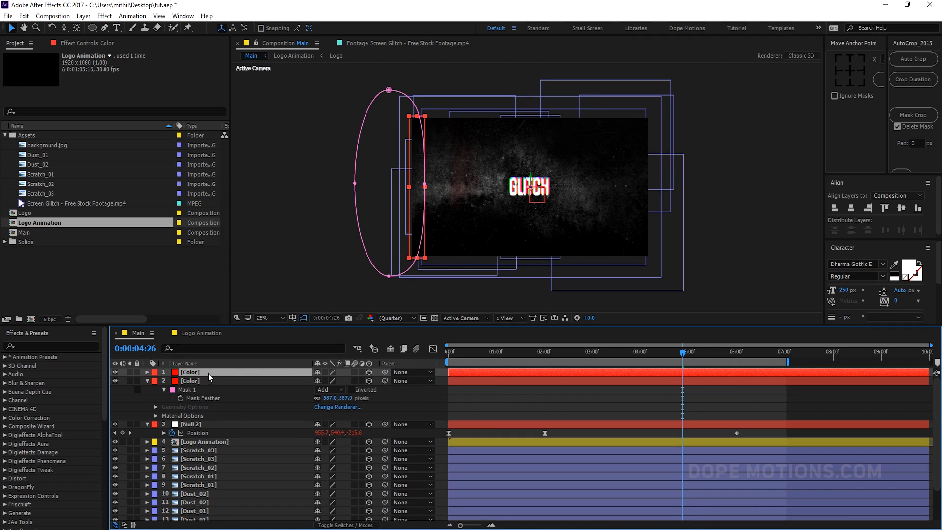
key("Delete")
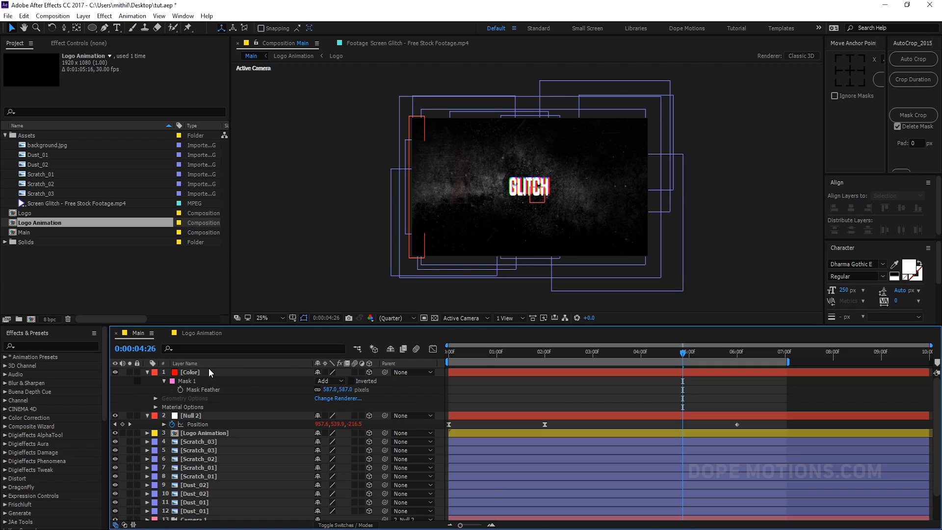
Move the Color layer closer to the camera in depth and extend its mask's right point farther into the frame
left_click(209, 372)
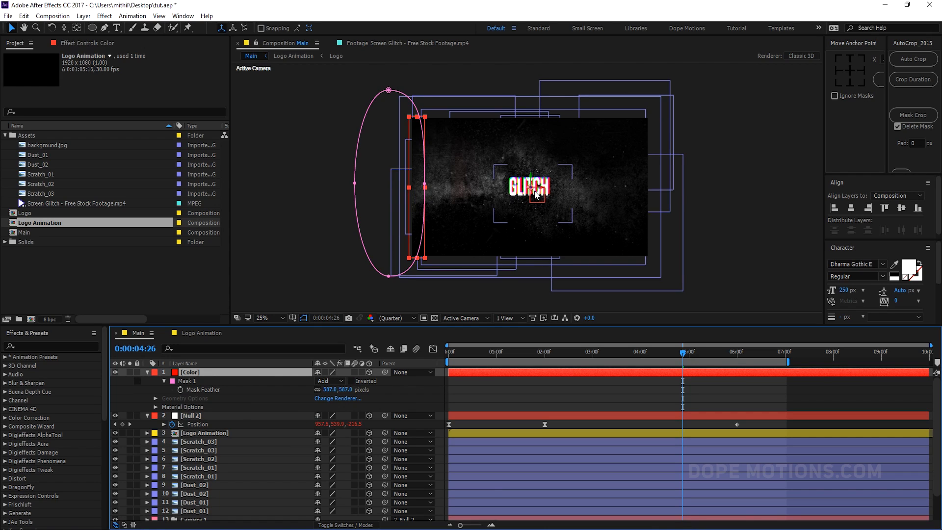
left_click_drag(535, 192, 533, 186)
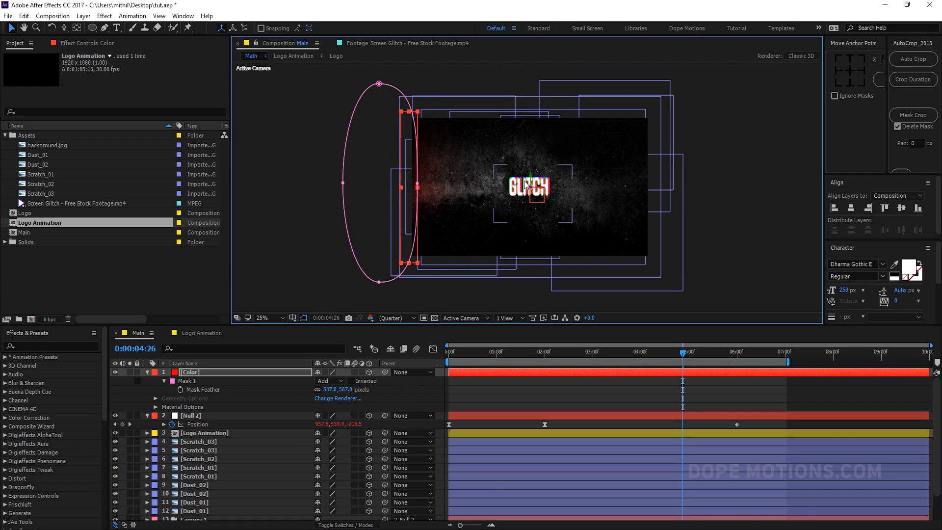
left_click_drag(418, 184, 428, 185)
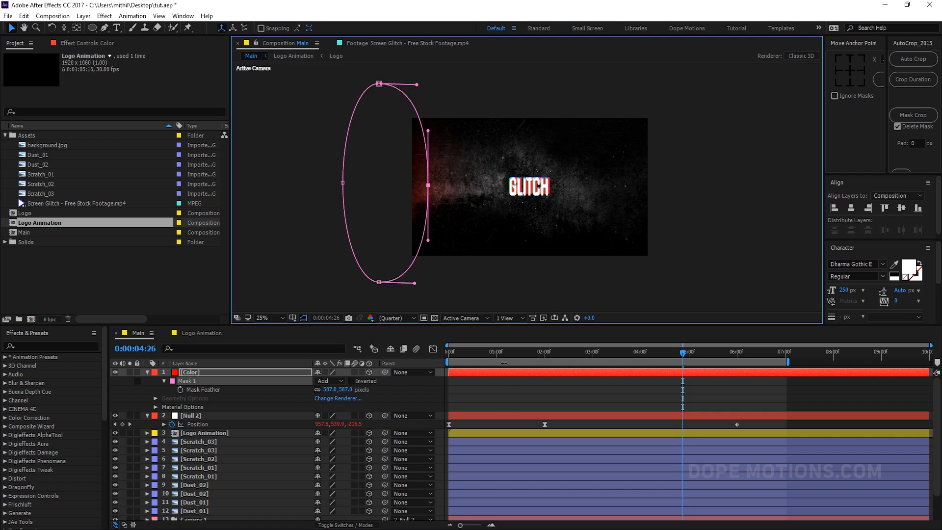
left_click(499, 390)
left_click_drag(457, 350, 556, 360)
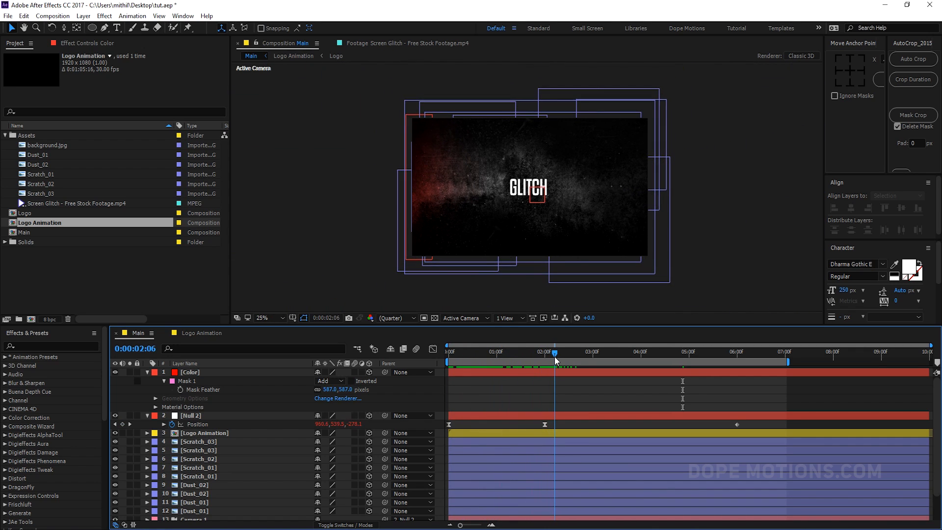
Duplicate the Color layer and move the copy's four mask points across to form a glow mask on the frame's right edge
left_click(197, 372)
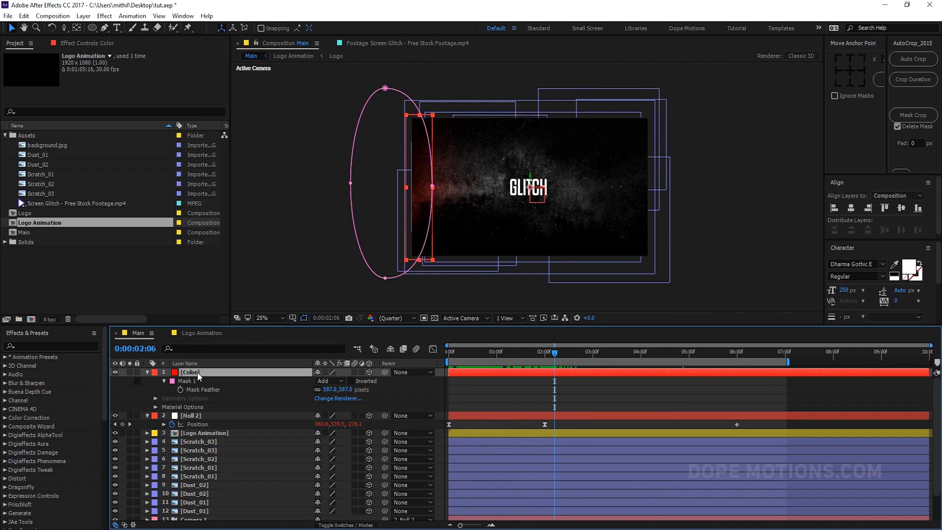
key("ctrl+d")
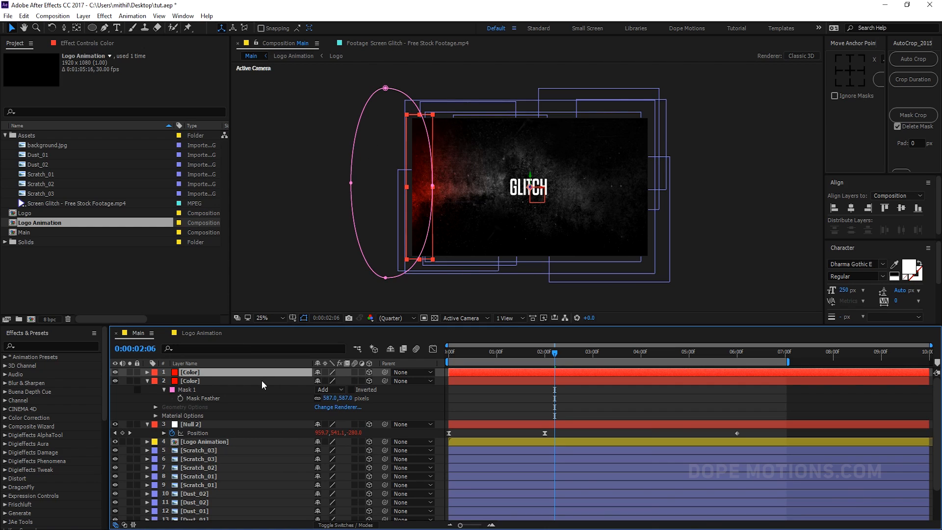
left_click_drag(432, 186, 671, 192)
left_click_drag(351, 184, 558, 187)
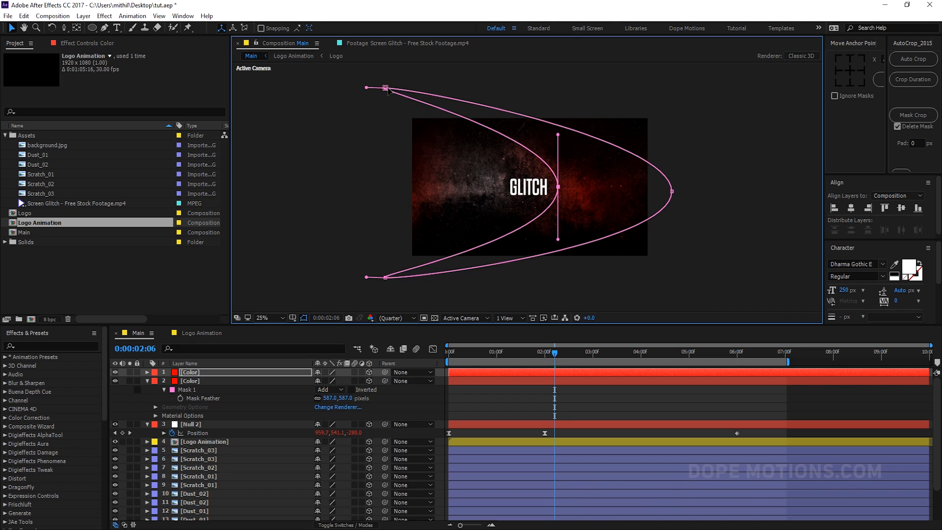
left_click_drag(385, 89, 668, 96)
left_click_drag(386, 277, 443, 285)
left_click_drag(572, 290, 663, 285)
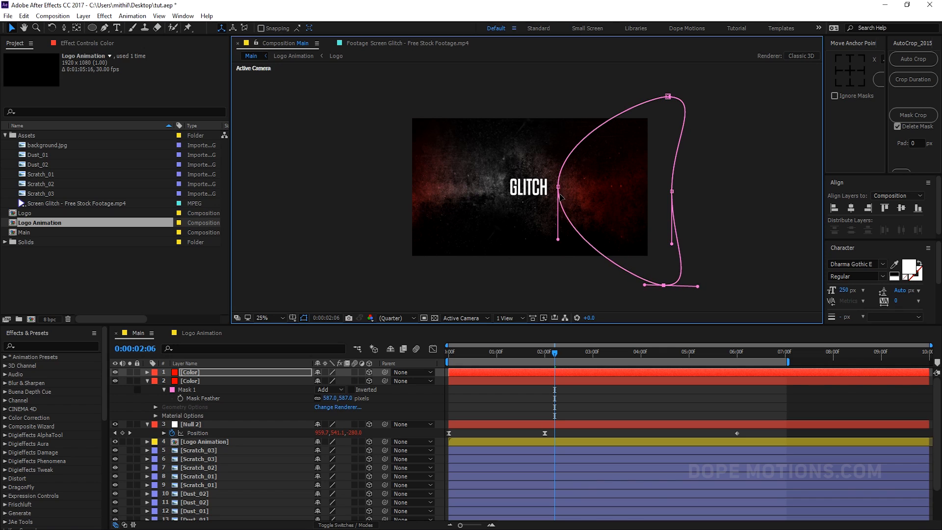
left_click_drag(559, 188, 621, 188)
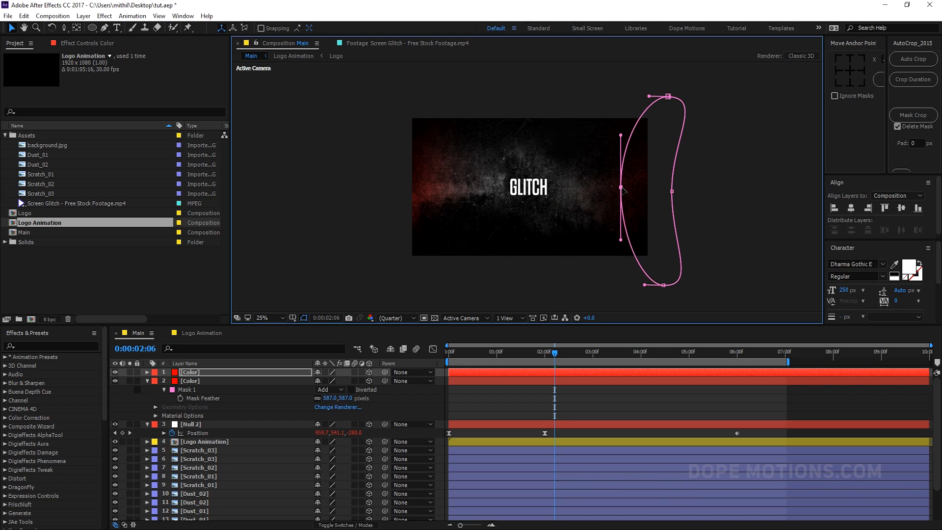
Apply a Fill effect to the duplicated Color layer and set its color to blue 0036FF
left_click(208, 374)
key("ctrl+space")
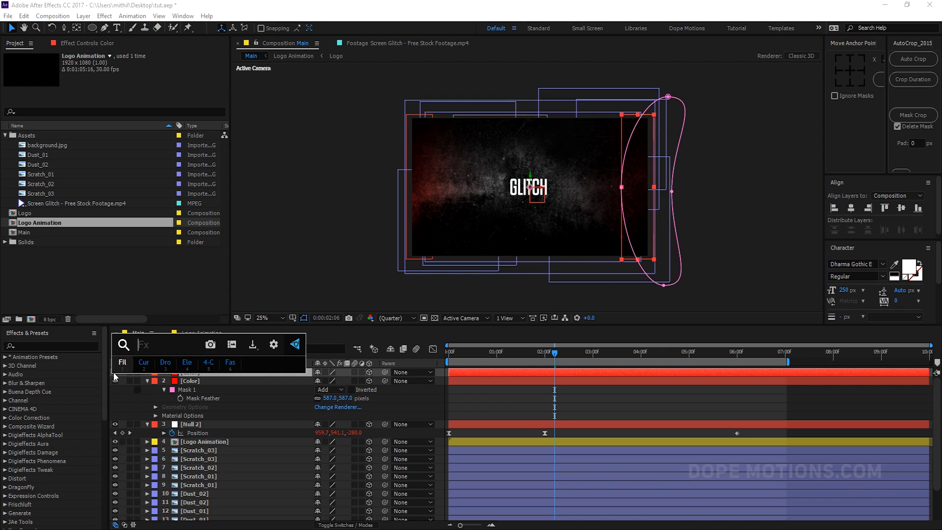
left_click(123, 363)
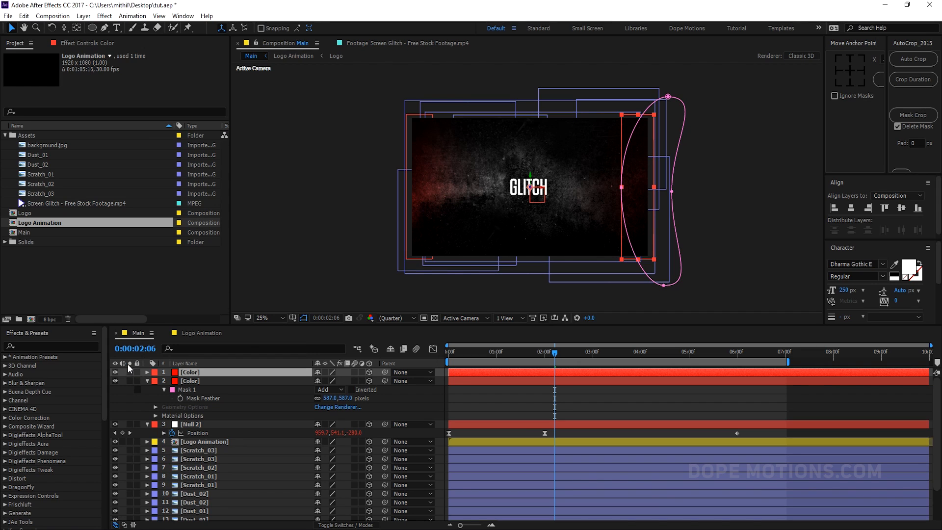
left_click(127, 91)
left_click(545, 360)
left_click_drag(544, 361, 544, 350)
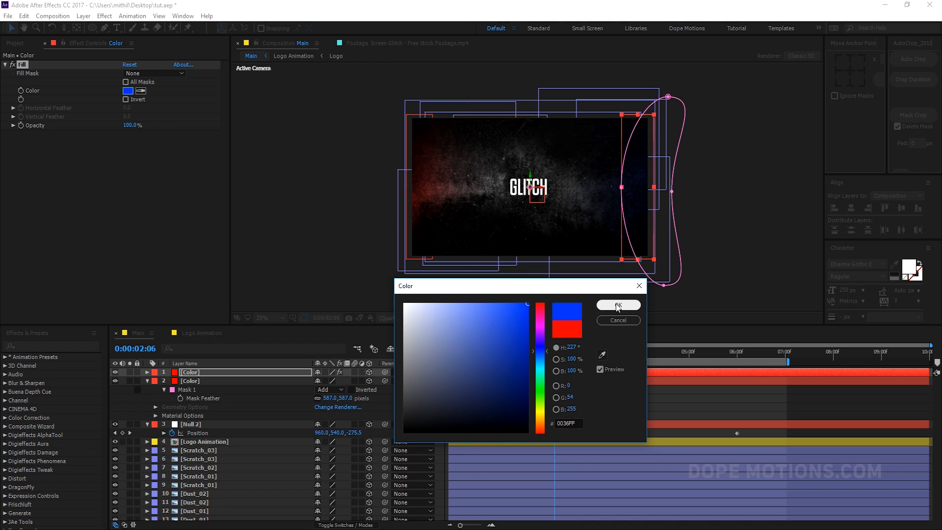
left_click(618, 305)
left_click(646, 395)
mouse_move(554, 358)
left_mouse_down()
mouse_move(596, 353)
mouse_move(549, 353)
left_mouse_up()
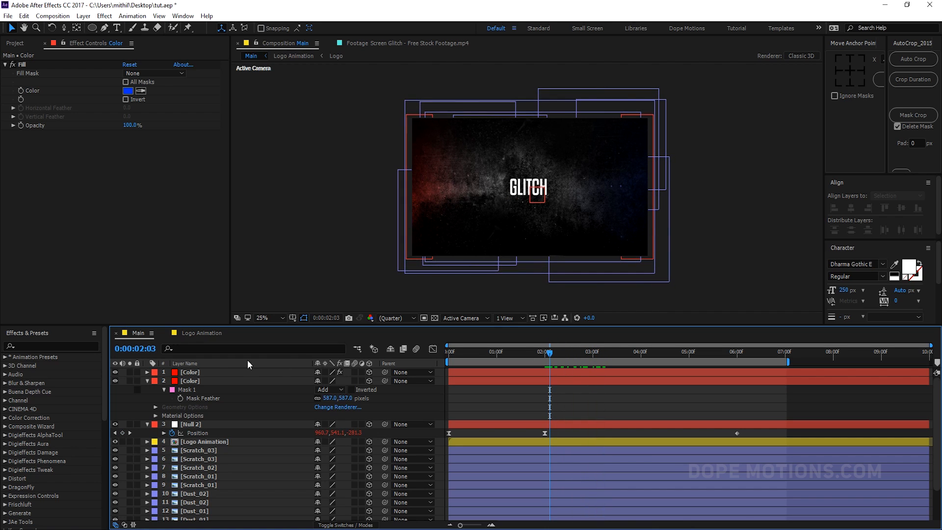
Fine-tune the hue of the blue Fill color on the top Color layer
left_click(196, 372)
left_click(127, 91)
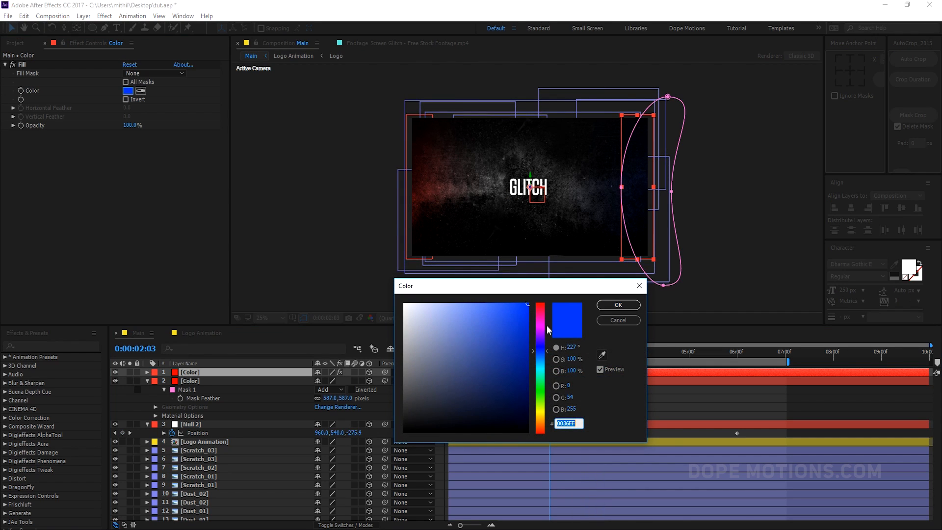
left_click(543, 349)
left_click_drag(543, 351, 541, 353)
left_click(618, 304)
left_click(570, 385)
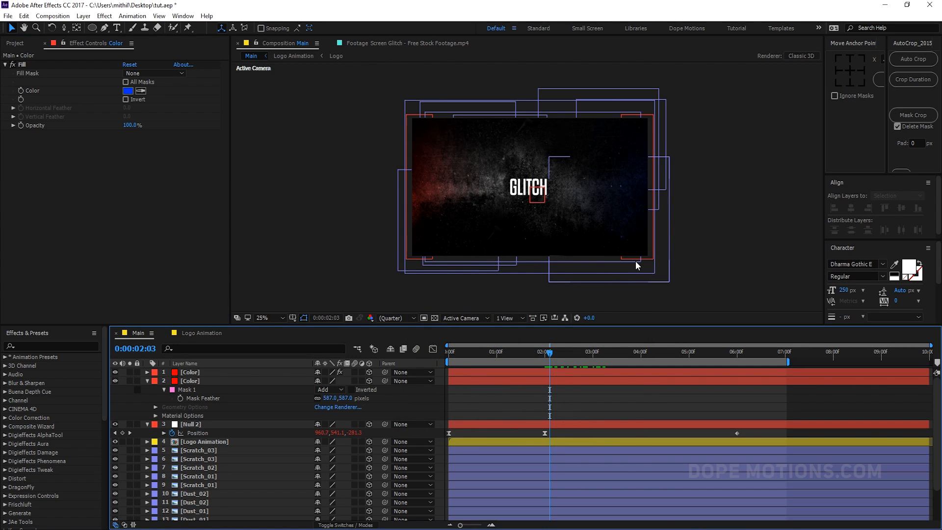
Collapse the expanded properties of the Color and Null 2 layers and enlarge the timeline to show the full layer stack
left_click(637, 265)
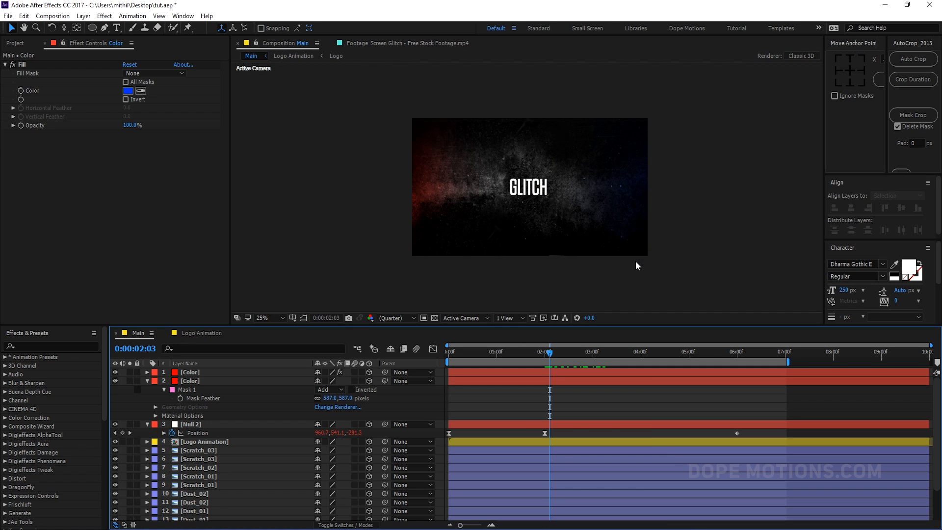
key("period")
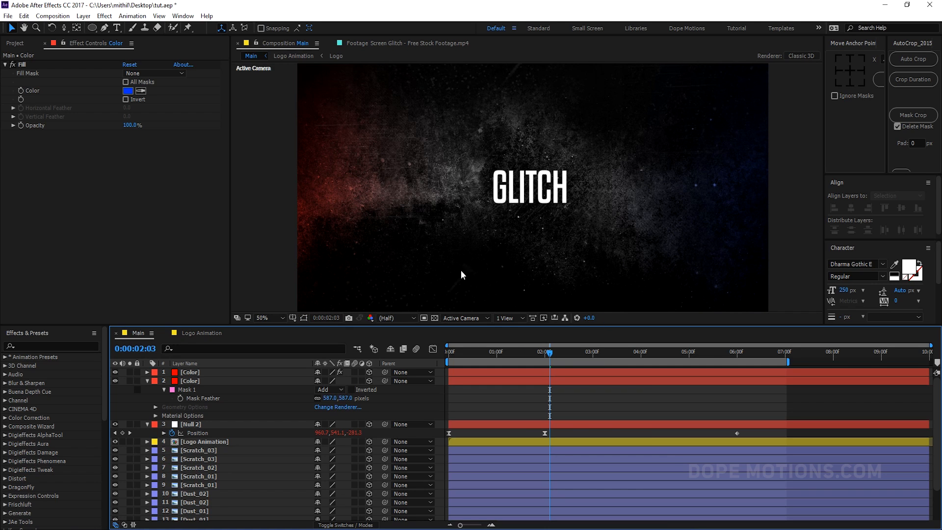
left_click(147, 382)
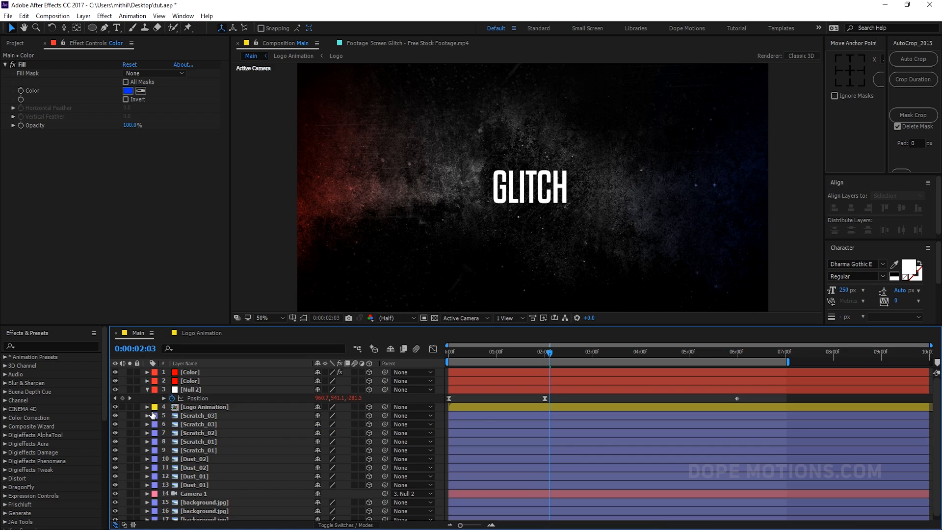
left_click(148, 390)
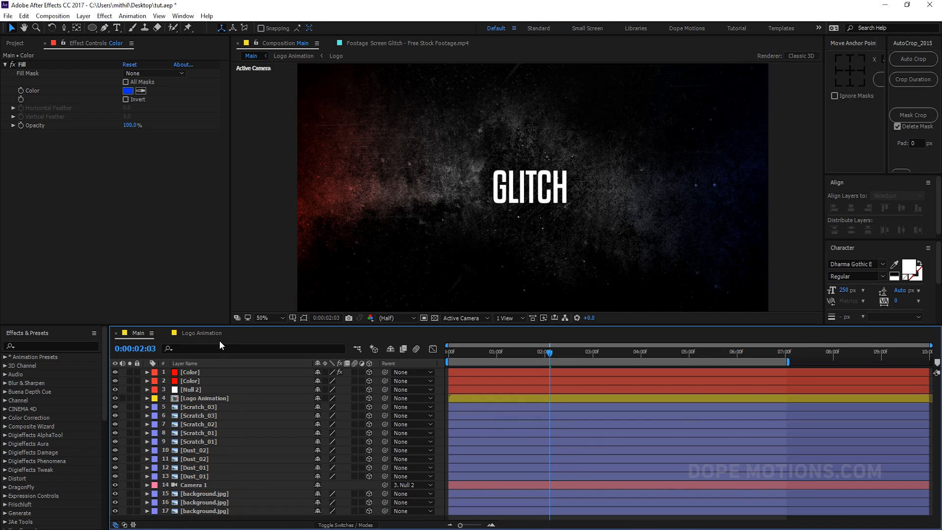
left_click_drag(213, 325, 213, 289)
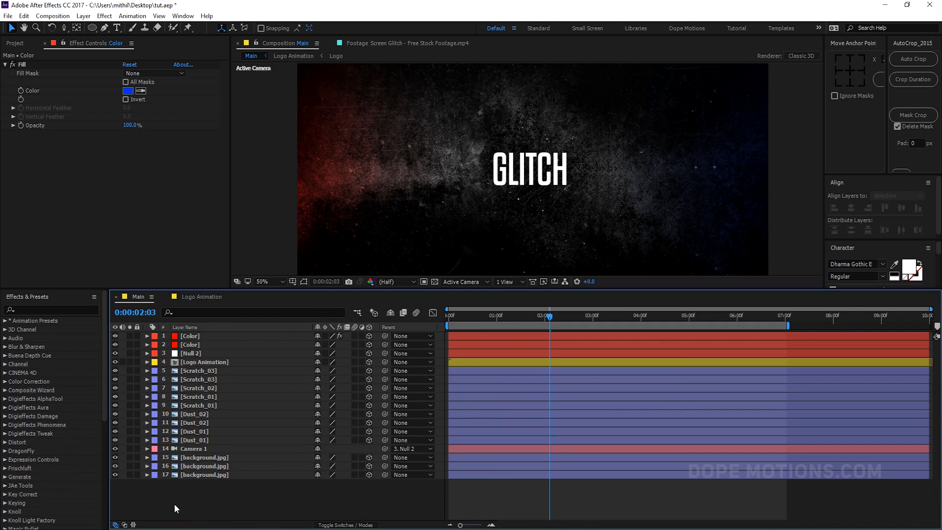
Add a new adjustment layer above all layers and rename it CC
right_click(175, 503)
mouse_move(230, 392)
left_click(336, 476)
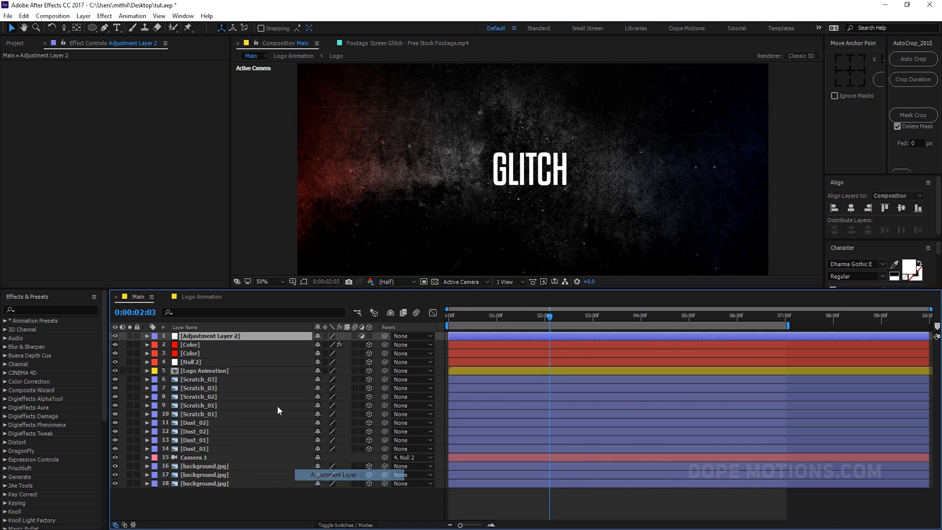
key("Return")
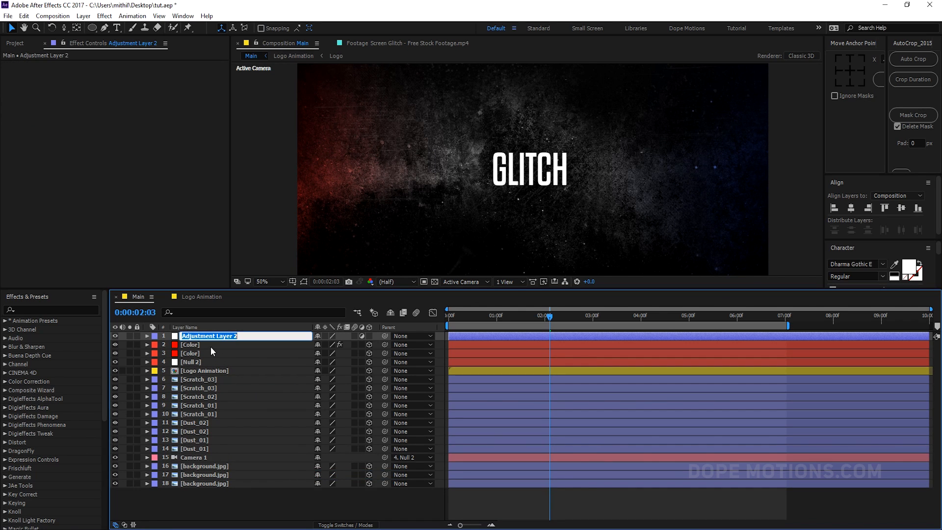
type("CC")
key("Return")
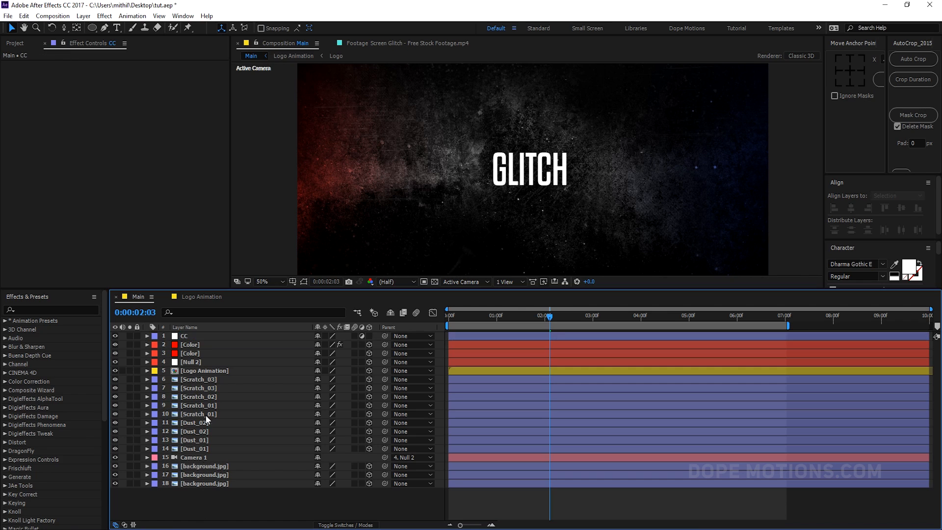
Apply Curves to the CC layer and shape the RGB curve into a gentle S with darker shadows and brighter highlights
left_click(189, 337)
key("ctrl+space")
left_click(124, 325)
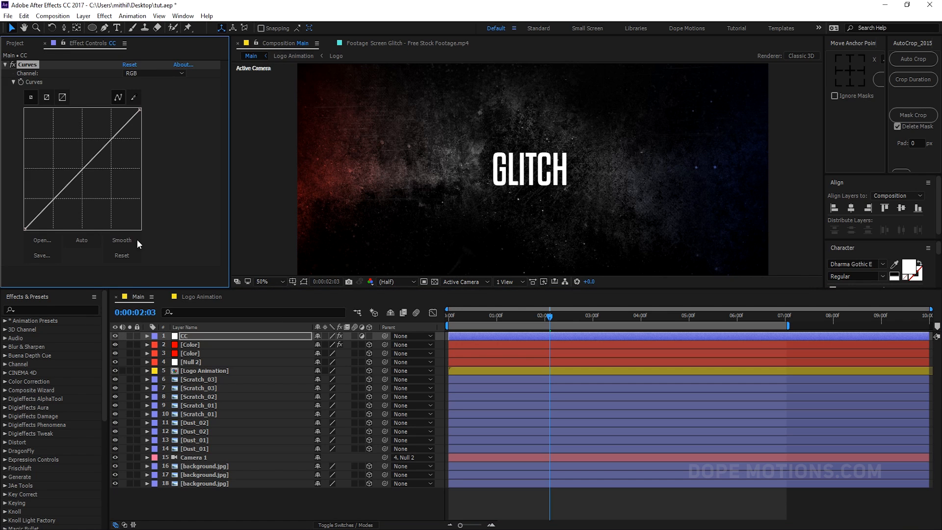
left_click_drag(54, 200, 58, 207)
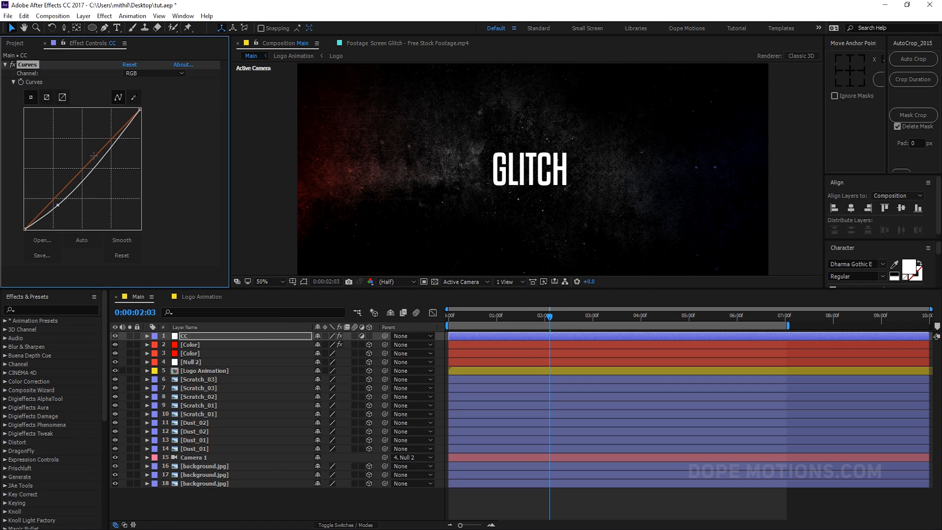
left_click_drag(109, 150, 107, 142)
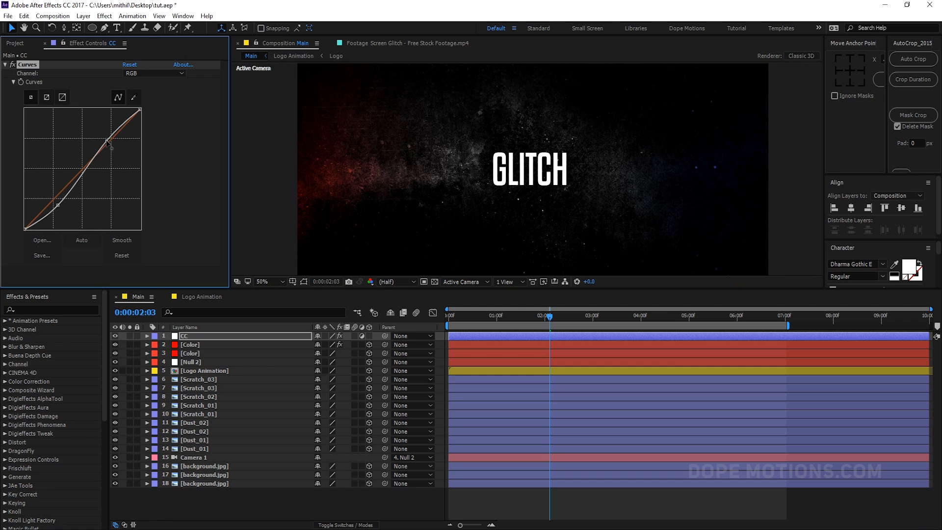
Raise the midtones of the Blue channel curve on the CC layer and check the grade through to 0:00:04:23
left_click(155, 74)
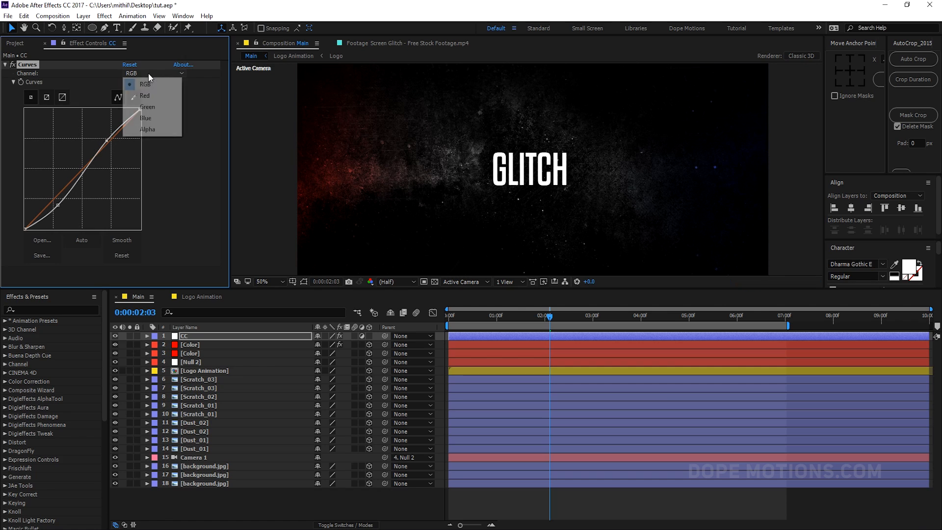
left_click(146, 119)
left_click_drag(81, 175, 80, 164)
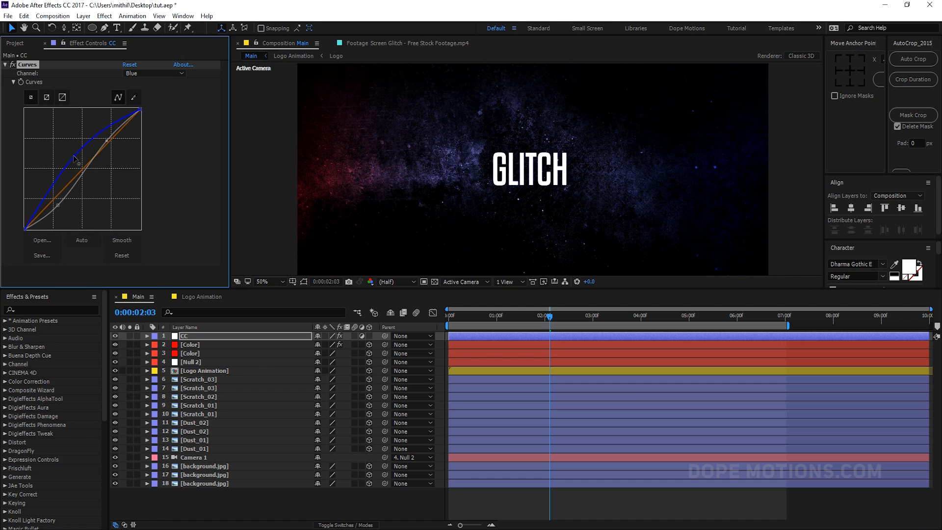
left_click(273, 506)
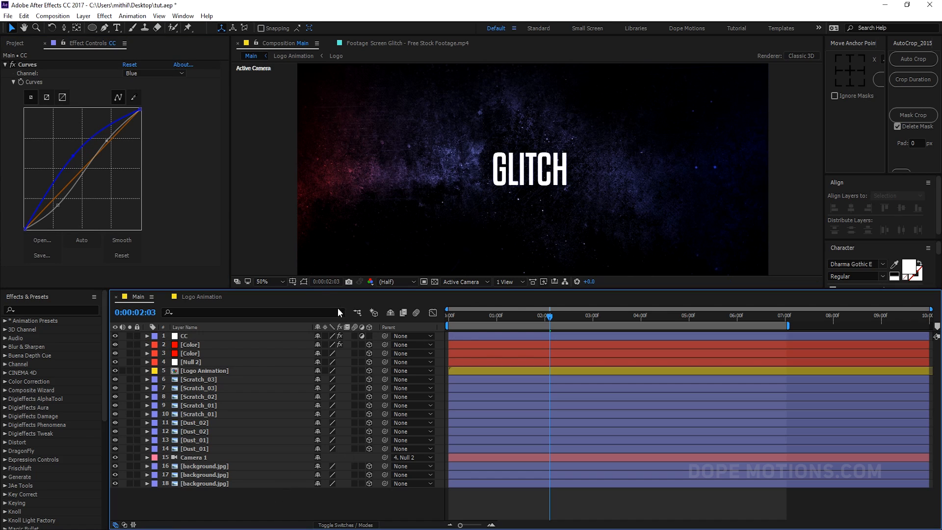
left_click_drag(314, 290, 313, 332)
left_click_drag(495, 354, 679, 357)
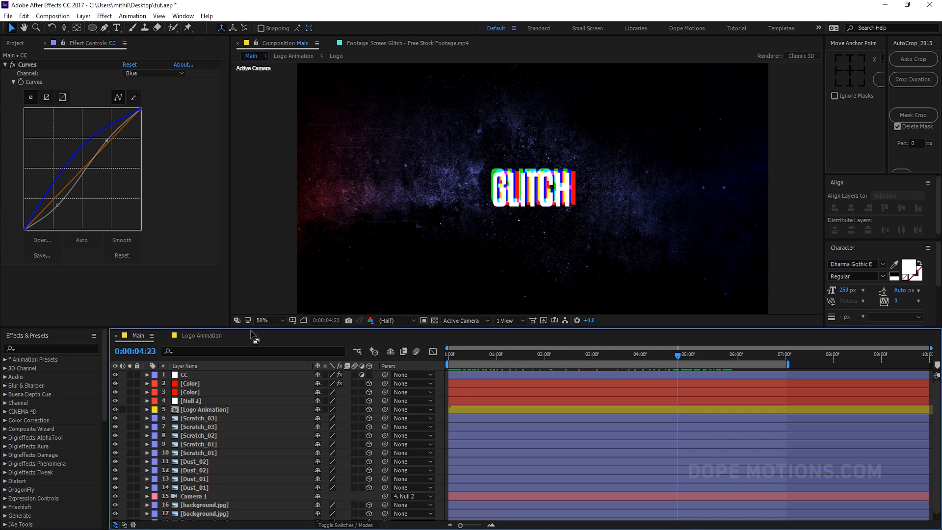
Try a Levels effect on the CC layer by adjusting its sliders, and remove the effect
left_click(202, 374)
key("ctrl+space")
type("le")
left_click(141, 390)
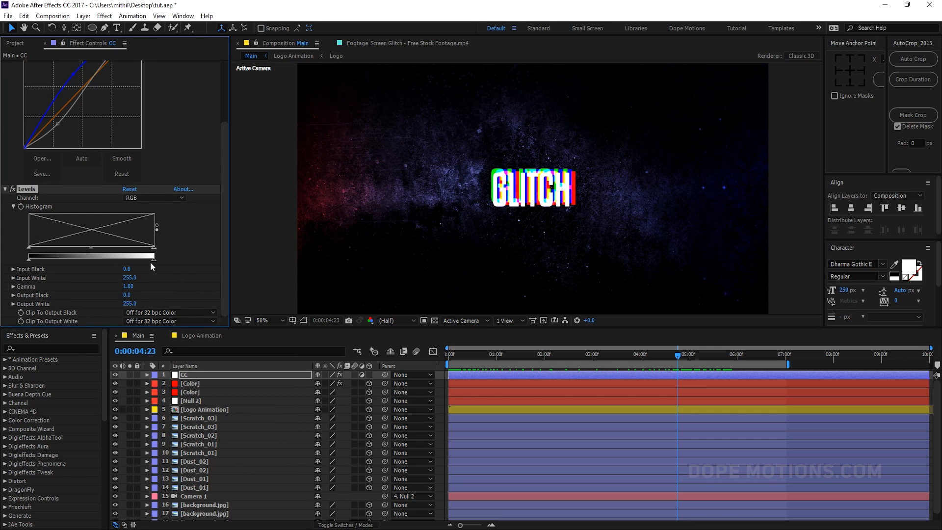
left_click_drag(104, 259, 154, 257)
key("Delete")
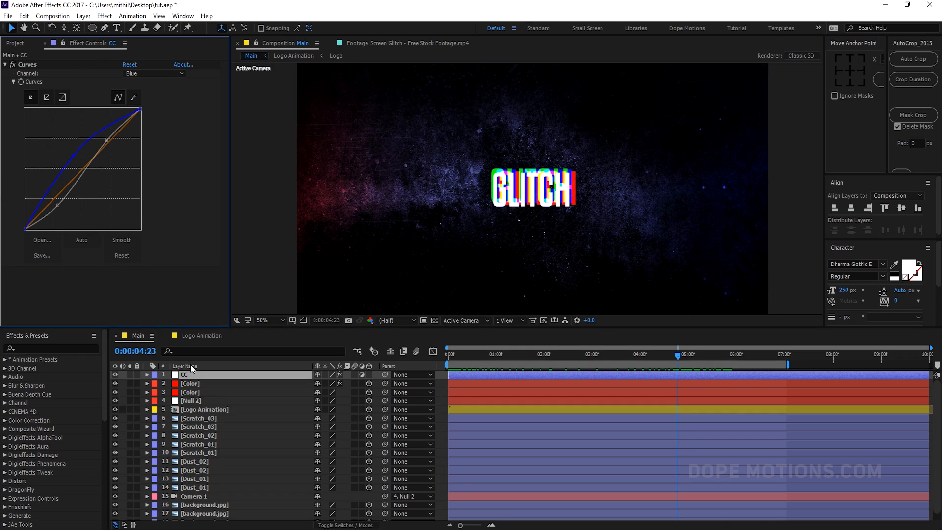
Apply Hue/Saturation to the CC layer, set Master Saturation to 27, and check the colors at 0:00:03:02
key("ctrl+space")
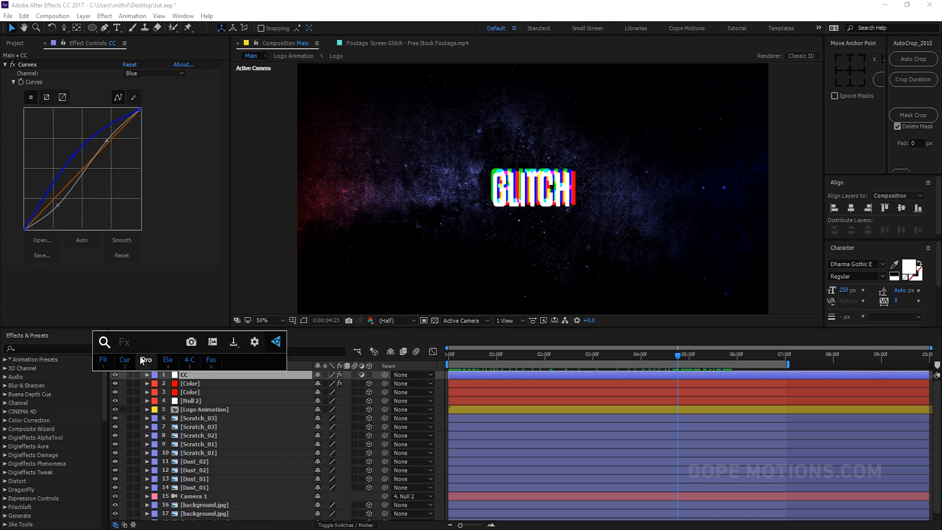
type("hu")
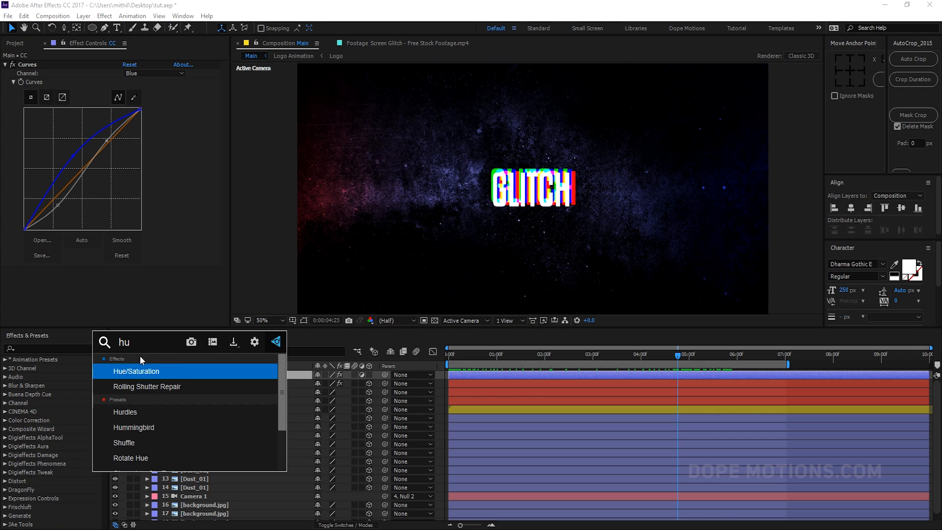
left_click(136, 371)
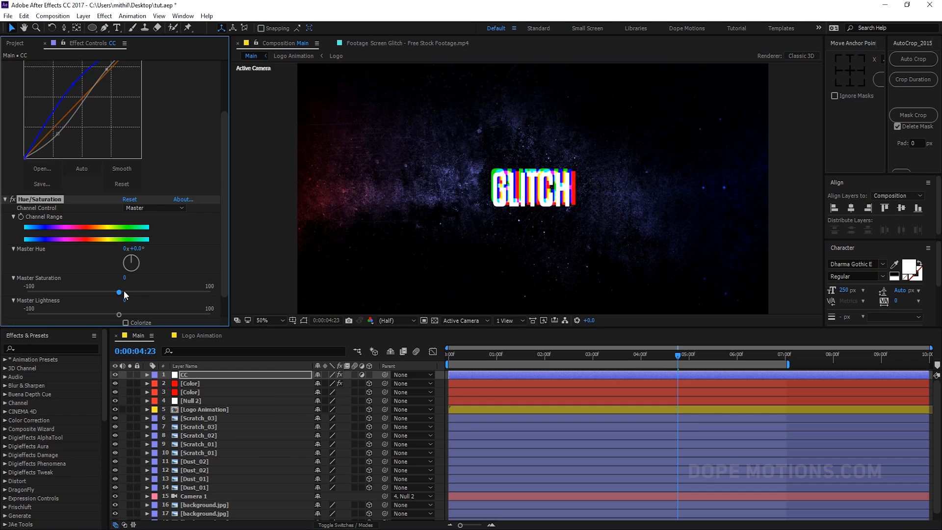
left_click_drag(121, 294, 145, 295)
left_click_drag(556, 362, 596, 367)
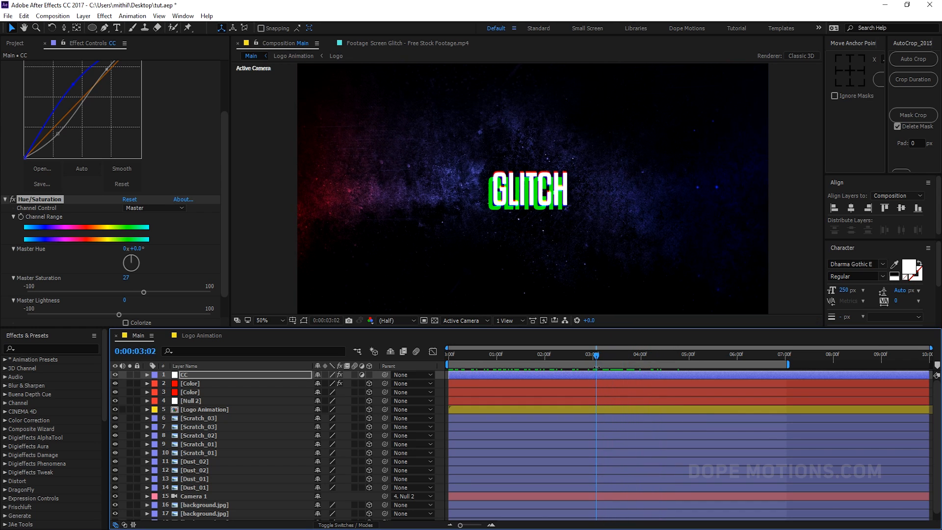
Orbit the camera at 0:00:02:28 to view the logo and textured background from an angle
left_click_drag(563, 359, 590, 357)
key("c")
left_click_drag(583, 197, 507, 214)
key("c")
key("c")
key("c")
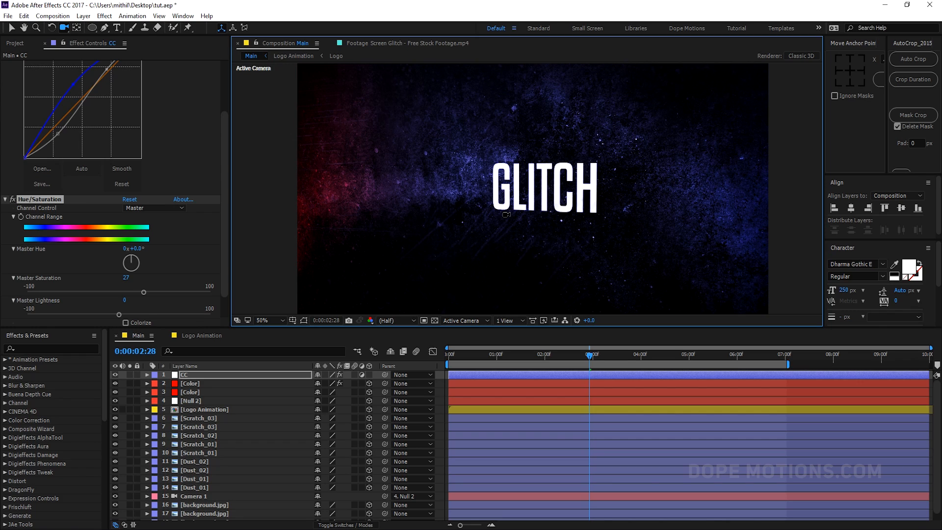